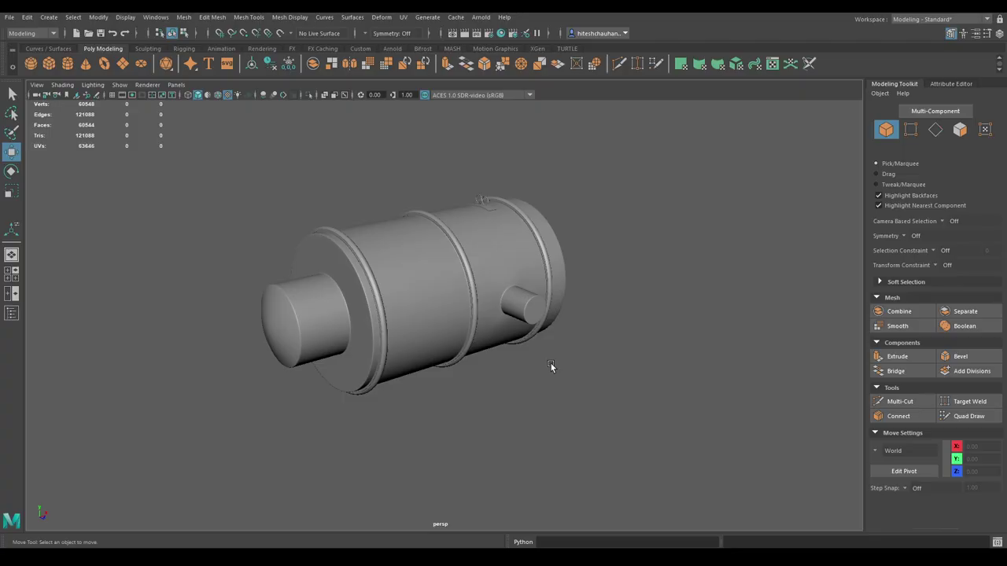
# Step: Orbit around the tank model to inspect it from several angles
pyautogui.moveTo(551, 363)
pyautogui.keyDown('alt'); pyautogui.mouseDown()
pyautogui.moveTo(536, 314)
pyautogui.moveTo(482, 280)
pyautogui.moveTo(554, 312)
pyautogui.moveTo(602, 308)
pyautogui.moveTo(495, 292)
pyautogui.moveTo(546, 276)
pyautogui.moveTo(589, 303)
pyautogui.moveTo(373, 304)
pyautogui.moveTo(332, 314)
pyautogui.moveTo(511, 422)
pyautogui.moveTo(376, 341)
pyautogui.moveTo(398, 340)
pyautogui.moveTo(425, 318)
pyautogui.moveTo(391, 357)
pyautogui.moveTo(559, 317)
pyautogui.moveTo(587, 343)
pyautogui.moveTo(387, 333)
pyautogui.mouseUp(); pyautogui.keyUp('alt')
pyautogui.moveTo(469, 365)
pyautogui.keyDown('alt'); pyautogui.mouseDown()
pyautogui.moveTo(422, 380)
pyautogui.moveTo(353, 364)
pyautogui.moveTo(293, 338)
pyautogui.moveTo(259, 307)
pyautogui.mouseUp(); pyautogui.keyUp('alt')
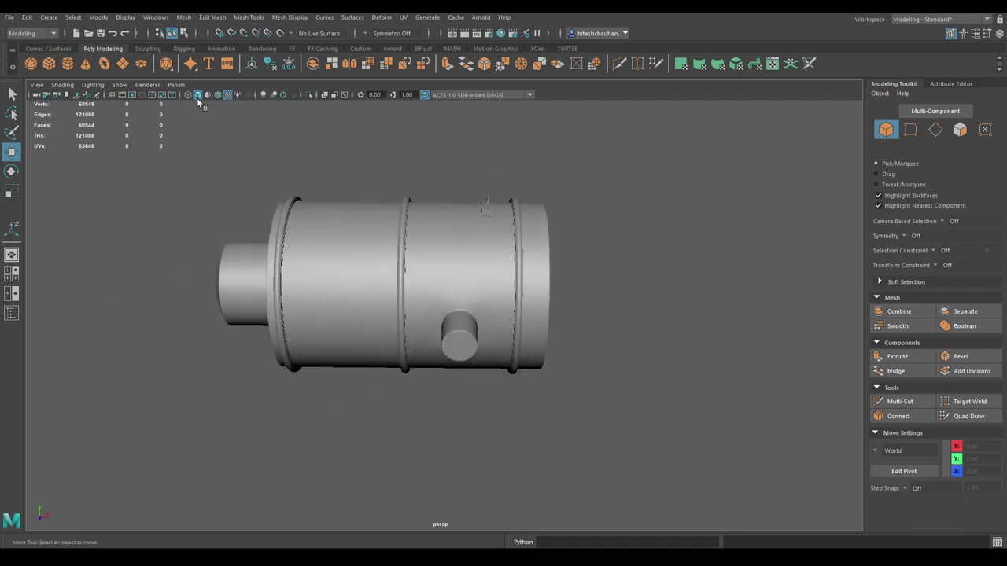
pyautogui.moveTo(107, 98)
pyautogui.keyDown('alt'); pyautogui.mouseDown()
pyautogui.moveTo(140, 130)
pyautogui.moveTo(554, 295)
pyautogui.mouseUp(); pyautogui.keyUp('alt')
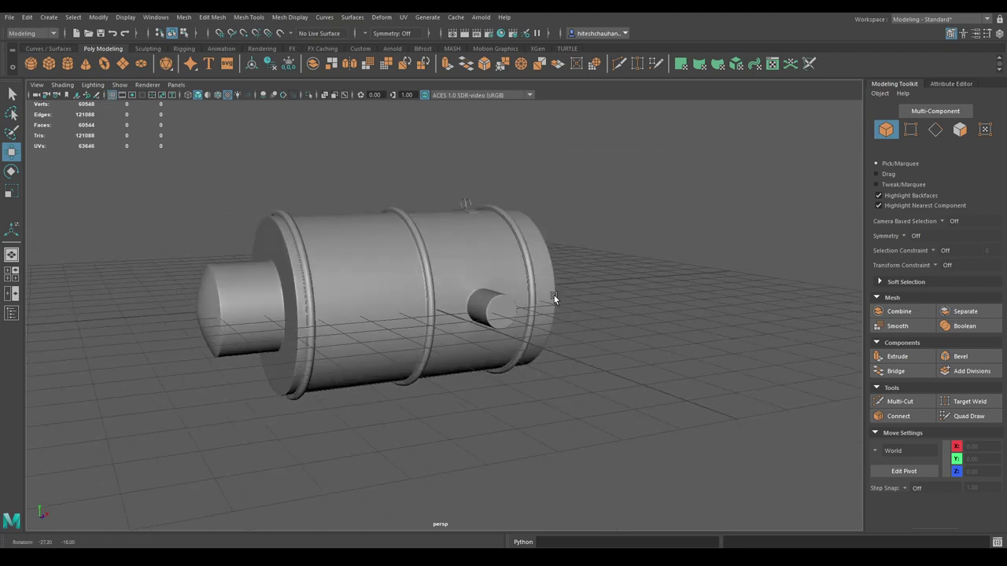
# Step: Switch the viewport to the Front View and add a new cylinder
pyautogui.press('space')
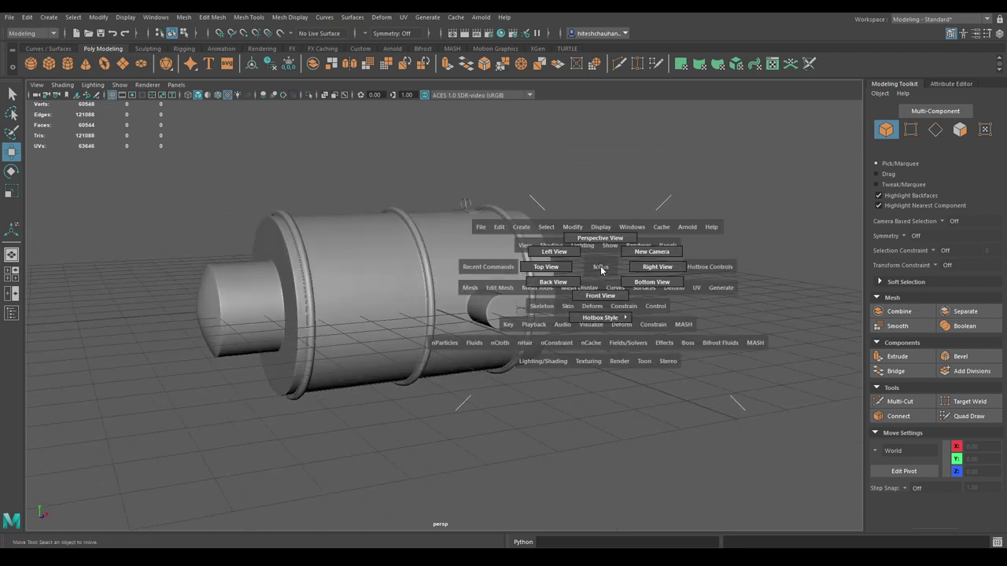
pyautogui.moveTo(600, 269); pyautogui.dragTo(600, 296)
pyautogui.scroll(-5, 466, 280)
pyautogui.scroll(1, 514, 312)
pyautogui.scroll(1, 513, 312)
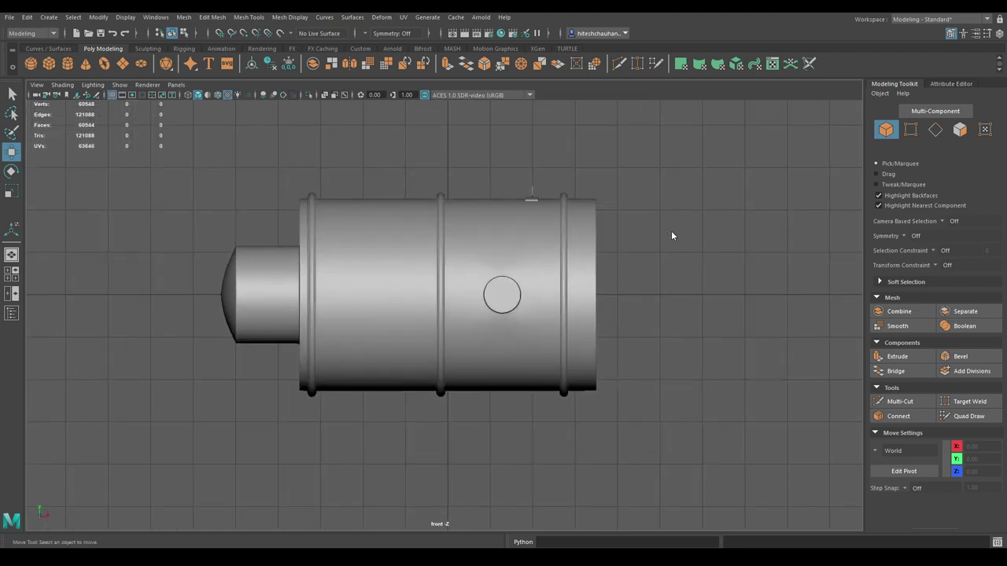
pyautogui.keyDown('shift'); pyautogui.moveTo(671, 234); pyautogui.dragTo(589, 229, button='right'); pyautogui.keyUp('shift')
# Step: In wireframe, rotate the new cylinder exactly 90° using 15° Discrete Rotate snapping
pyautogui.scroll(1, 482, 305)
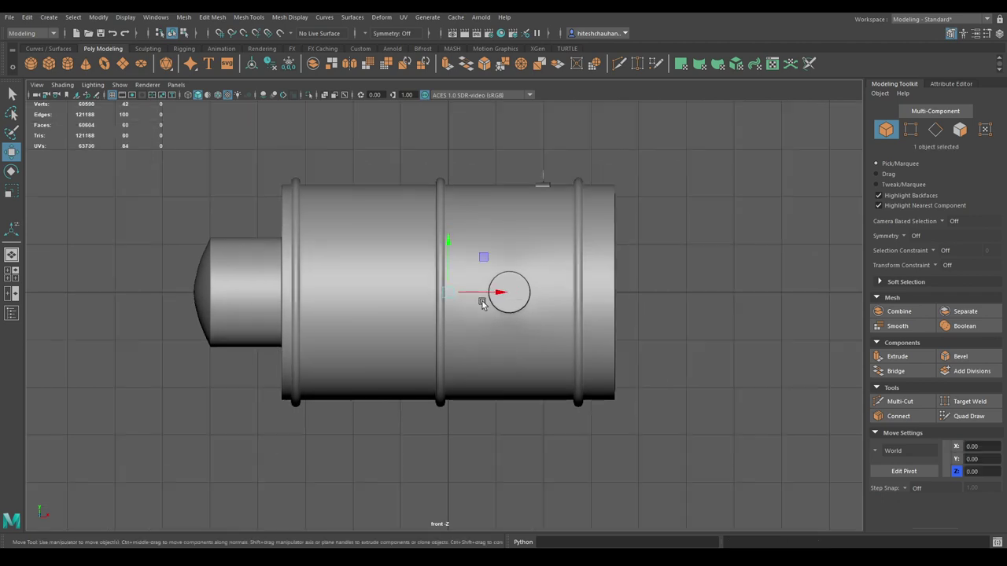
pyautogui.press('4')
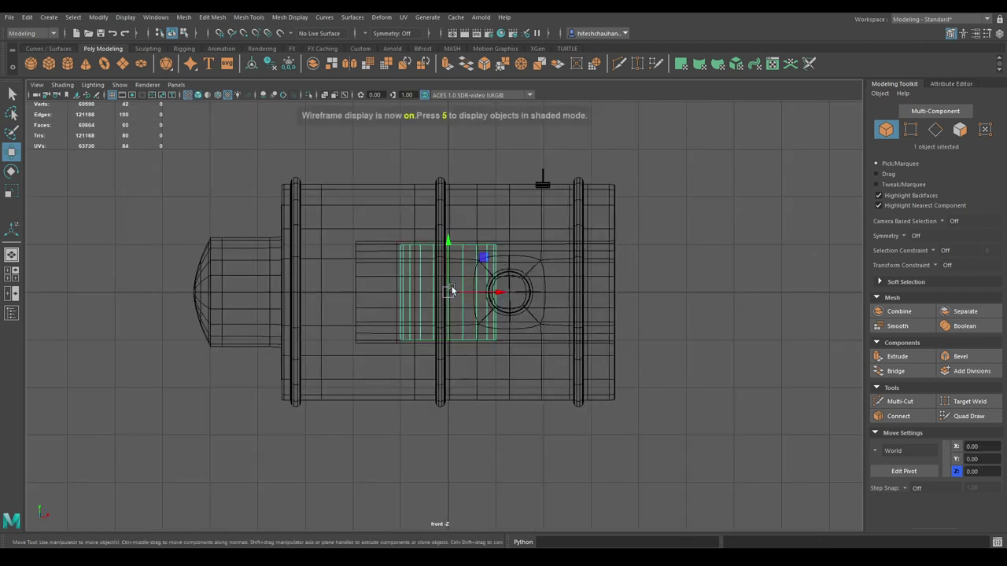
pyautogui.press('e')
pyautogui.moveTo(449, 294)
pyautogui.mouseDown()
pyautogui.moveTo(455, 322)
pyautogui.moveTo(452, 278)
pyautogui.mouseUp()
pyautogui.press('e')
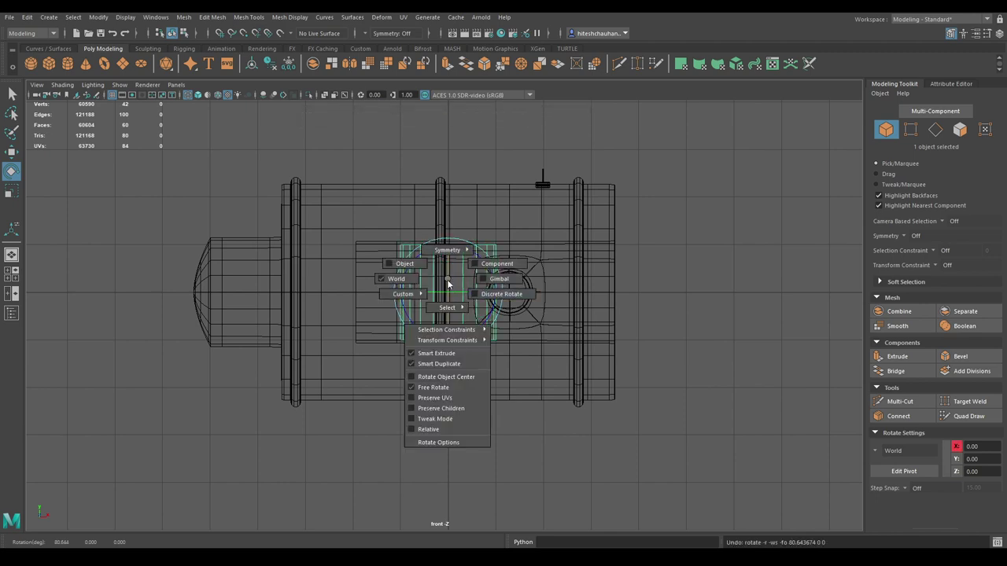
pyautogui.click(501, 293)
pyautogui.moveTo(446, 277); pyautogui.dragTo(451, 335)
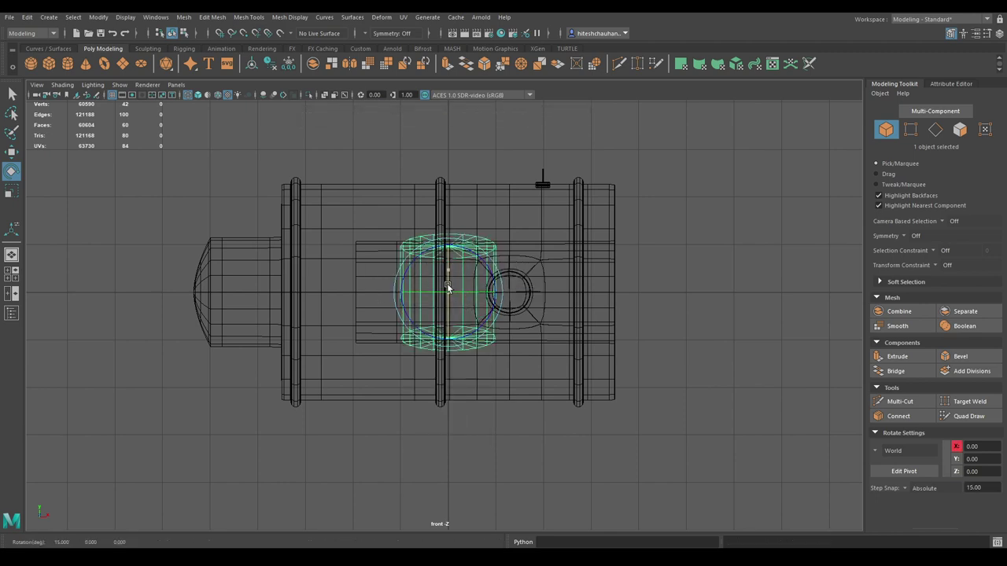
# Step: Move the cylinder along X and Z to line it up with the side pipe stub
pyautogui.press('w')
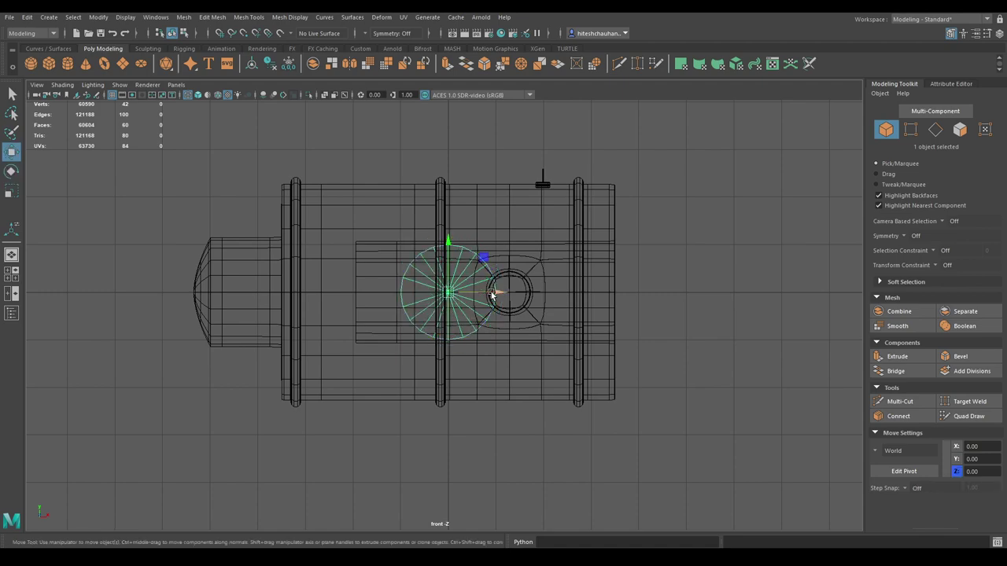
pyautogui.moveTo(489, 293)
pyautogui.mouseDown()
pyautogui.moveTo(552, 289)
pyautogui.moveTo(382, 389)
pyautogui.mouseUp()
pyautogui.press('5')
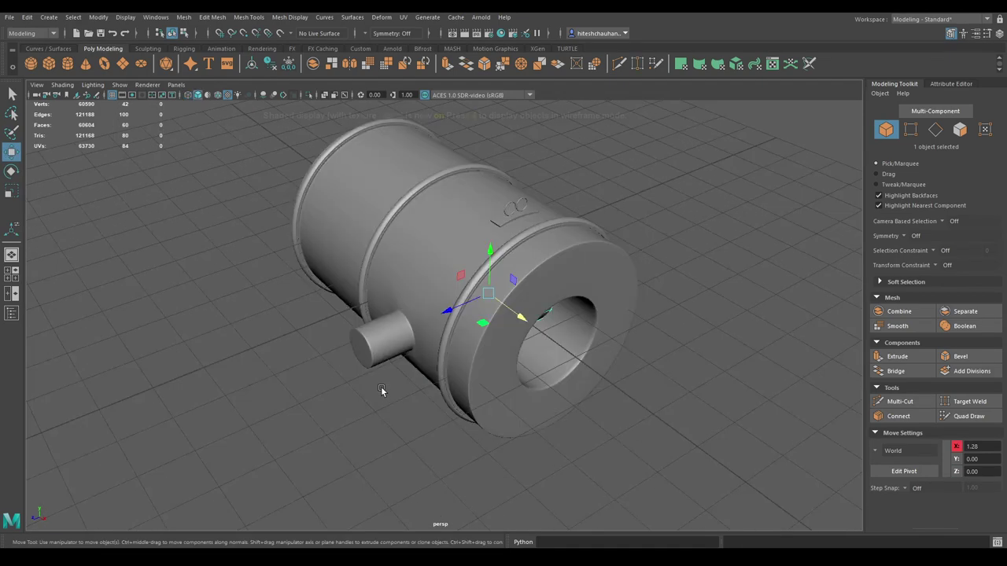
pyautogui.moveTo(444, 311)
pyautogui.mouseDown()
pyautogui.moveTo(244, 387)
pyautogui.moveTo(254, 437)
pyautogui.mouseUp()
pyautogui.scroll(3, 305, 361)
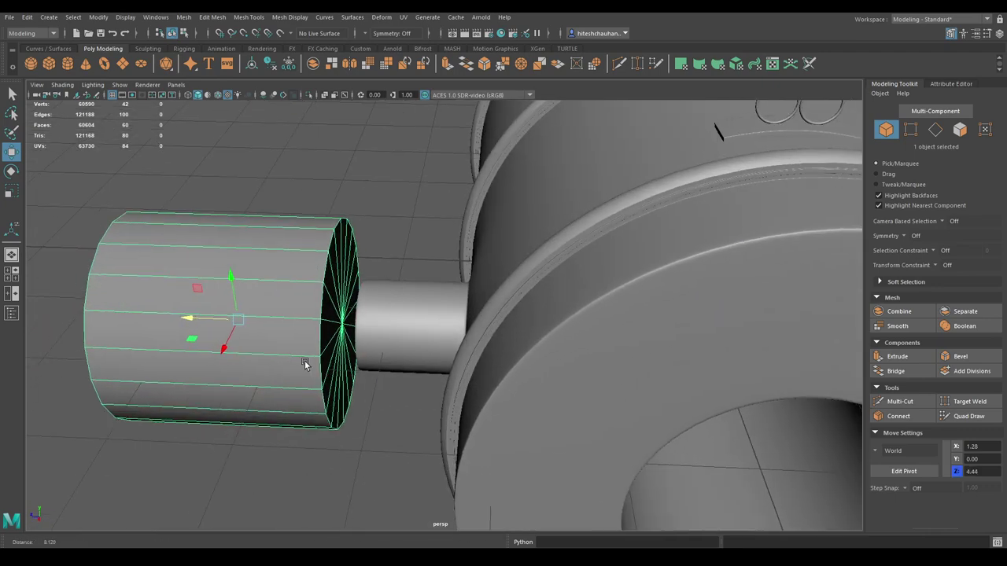
pyautogui.keyDown('alt'); pyautogui.moveTo(470, 356); pyautogui.dragTo(436, 340); pyautogui.keyUp('alt')
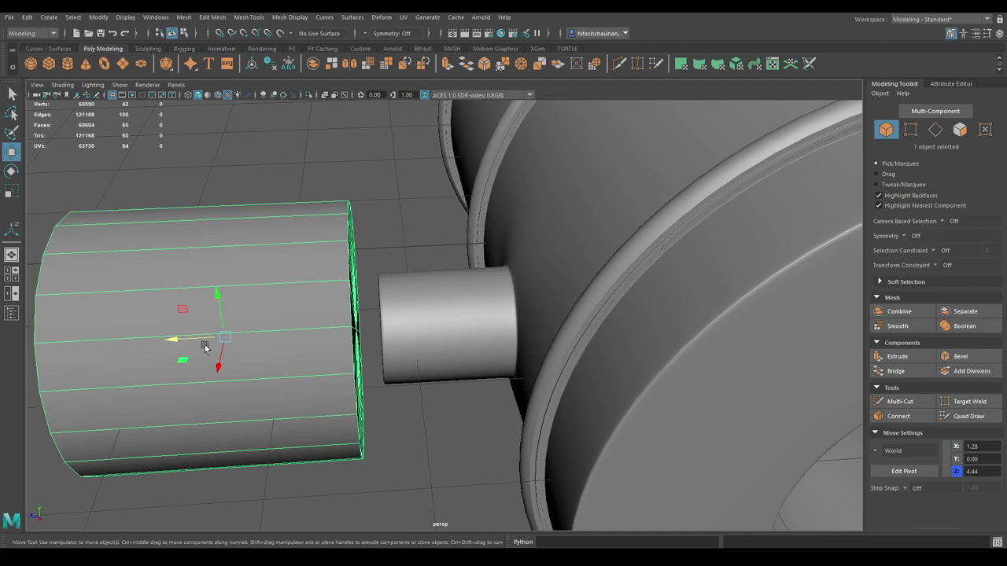
pyautogui.moveTo(205, 348)
pyautogui.mouseDown()
pyautogui.moveTo(312, 340)
pyautogui.moveTo(316, 364)
pyautogui.mouseUp()
# Step: Give the side cylinder radius 0.43 and 14 axis subdivisions in its in-view editor
pyautogui.press('t')
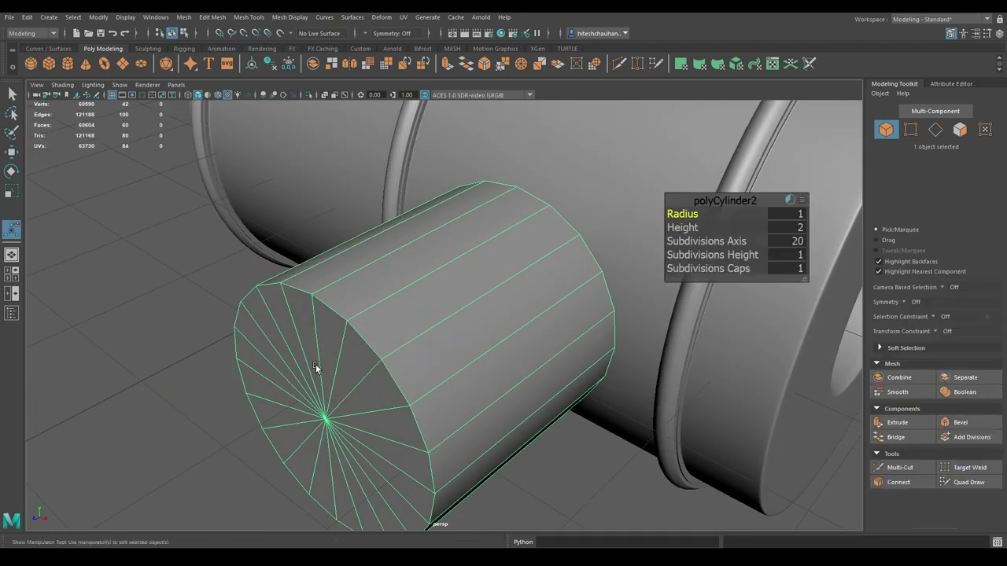
pyautogui.moveTo(700, 213)
pyautogui.mouseDown()
pyautogui.moveTo(663, 215)
pyautogui.moveTo(516, 377)
pyautogui.moveTo(551, 353)
pyautogui.mouseUp()
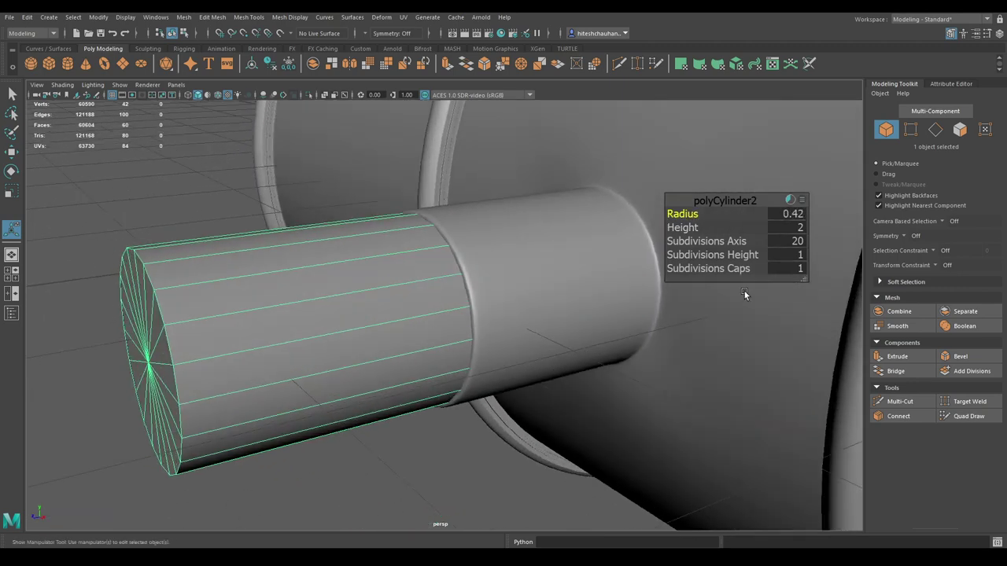
pyautogui.click(796, 218)
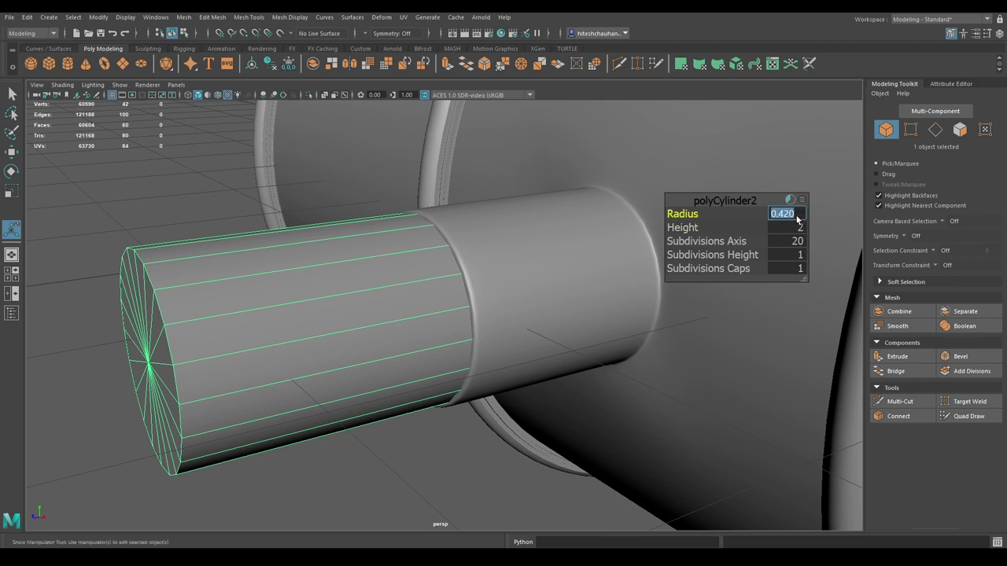
pyautogui.write('0.43')
pyautogui.press('Return')
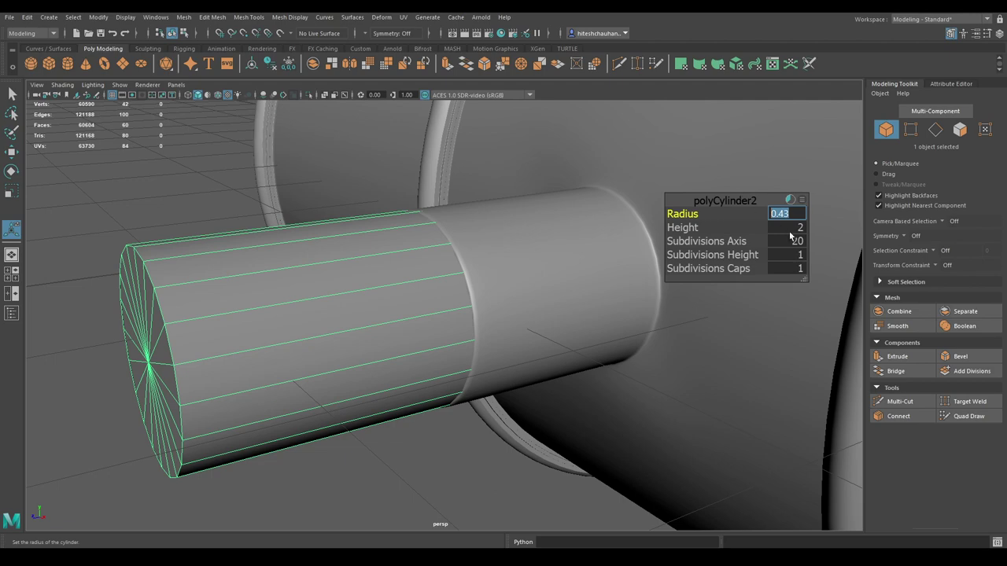
pyautogui.click(794, 241)
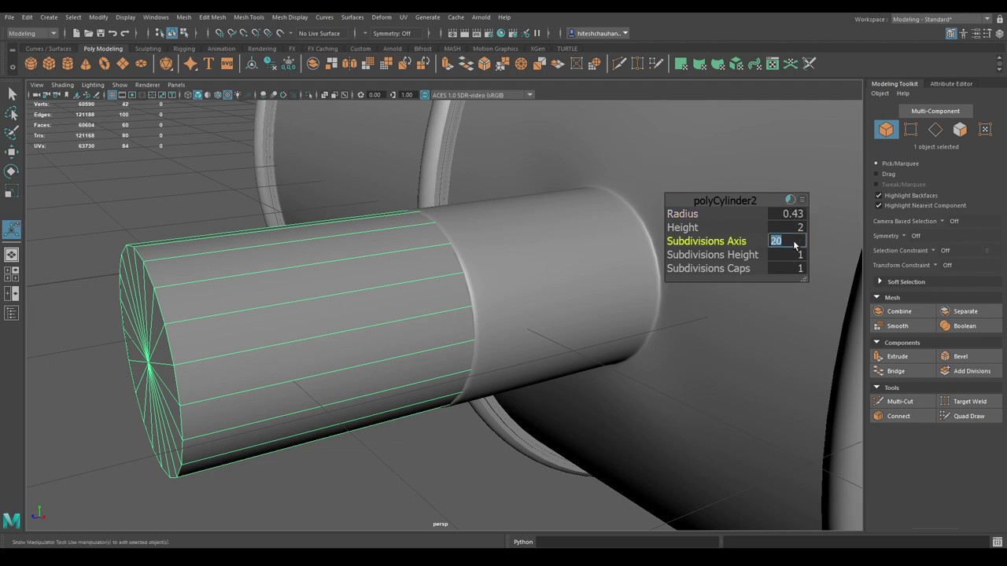
pyautogui.write('12')
pyautogui.press('Return')
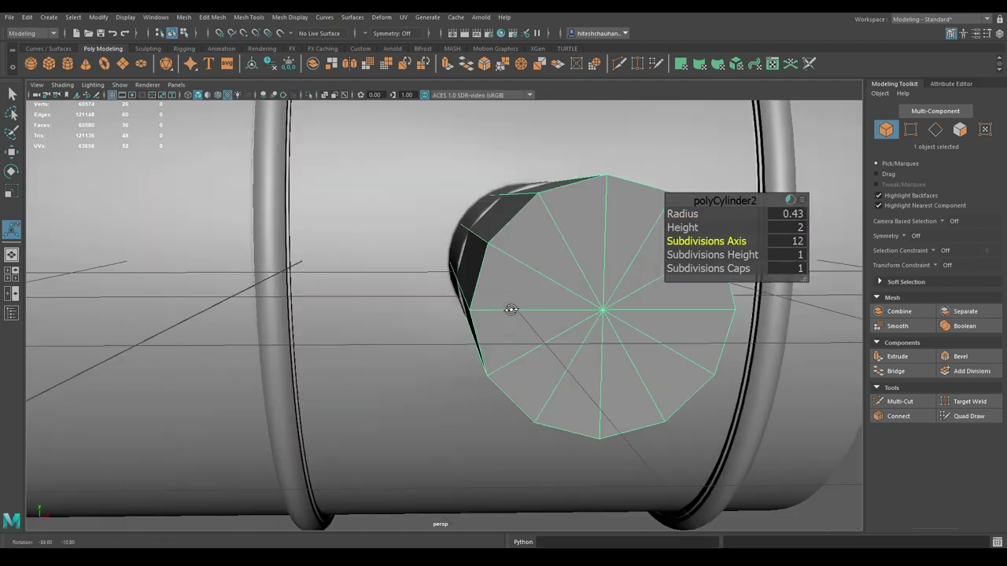
pyautogui.moveTo(512, 310)
pyautogui.keyDown('alt'); pyautogui.mouseDown()
pyautogui.moveTo(512, 333)
pyautogui.moveTo(483, 315)
pyautogui.mouseUp(); pyautogui.keyUp('alt')
pyautogui.click(784, 241)
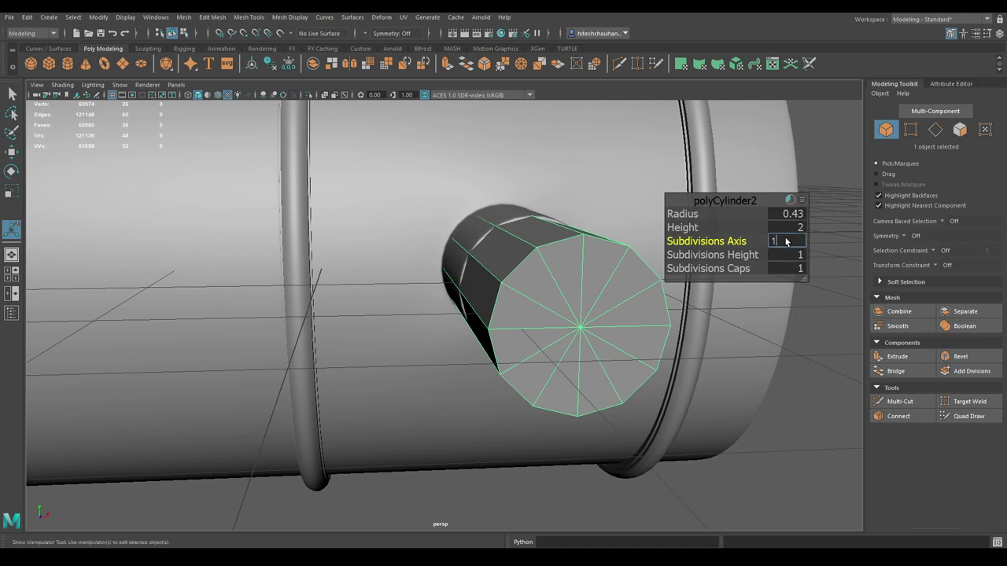
pyautogui.write('4')
pyautogui.press('Return')
pyautogui.moveTo(504, 289)
pyautogui.keyDown('alt'); pyautogui.mouseDown()
pyautogui.moveTo(472, 303)
pyautogui.moveTo(486, 308)
pyautogui.moveTo(438, 308)
pyautogui.moveTo(519, 231)
pyautogui.mouseUp(); pyautogui.keyUp('alt')
# Step: Deselect the cylinder and turn on Wireframe on Shaded
pyautogui.press('w')
pyautogui.click(694, 157)
pyautogui.moveTo(695, 156)
pyautogui.keyDown('alt'); pyautogui.mouseDown()
pyautogui.moveTo(645, 263)
pyautogui.moveTo(593, 261)
pyautogui.mouseUp(); pyautogui.keyUp('alt')
pyautogui.click(611, 314)
pyautogui.moveTo(611, 314)
pyautogui.keyDown('alt'); pyautogui.mouseDown()
pyautogui.moveTo(731, 300)
pyautogui.moveTo(687, 222)
pyautogui.moveTo(589, 160)
pyautogui.moveTo(537, 227)
pyautogui.moveTo(570, 227)
pyautogui.mouseUp(); pyautogui.keyUp('alt')
pyautogui.click(731, 299)
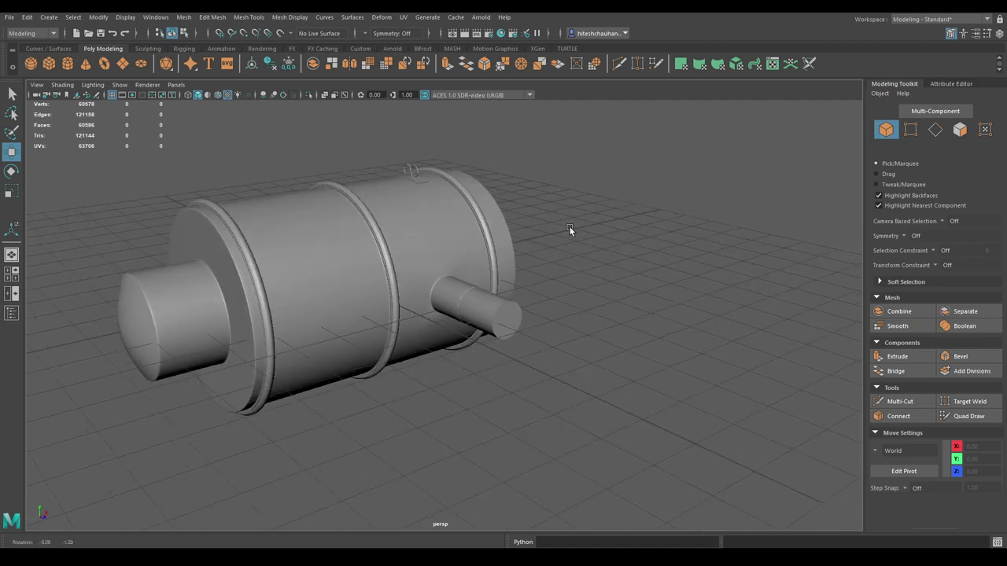
pyautogui.click(215, 94)
# Step: Create a plane beside the cylinder's end and rotate it 90° in Front view
pyautogui.moveTo(589, 217)
pyautogui.keyDown('shift'); pyautogui.mouseDown(button='right')
pyautogui.moveTo(550, 223)
pyautogui.moveTo(529, 209)
pyautogui.mouseUp(button='right'); pyautogui.keyUp('shift')
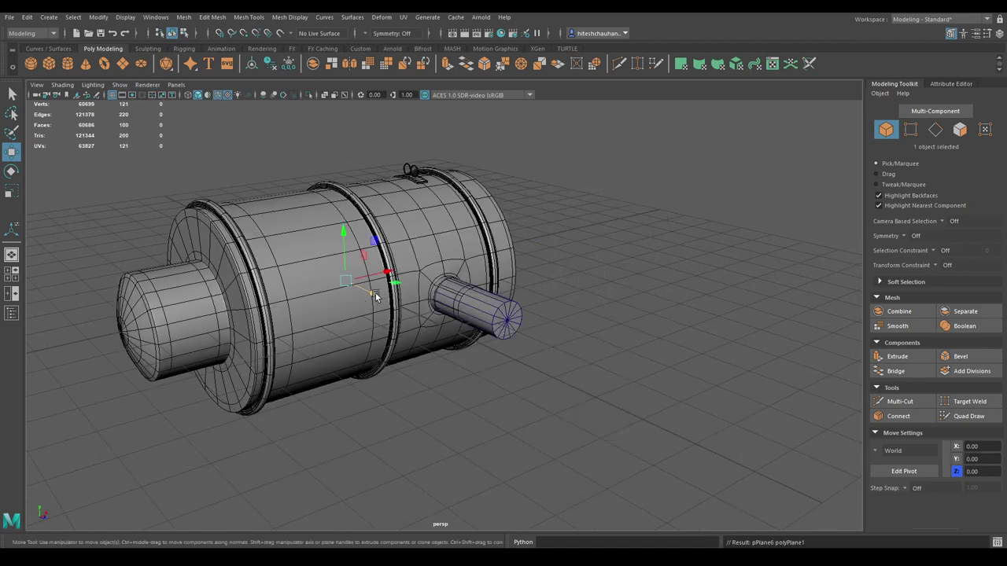
pyautogui.moveTo(375, 296); pyautogui.dragTo(517, 350)
pyautogui.press('space')
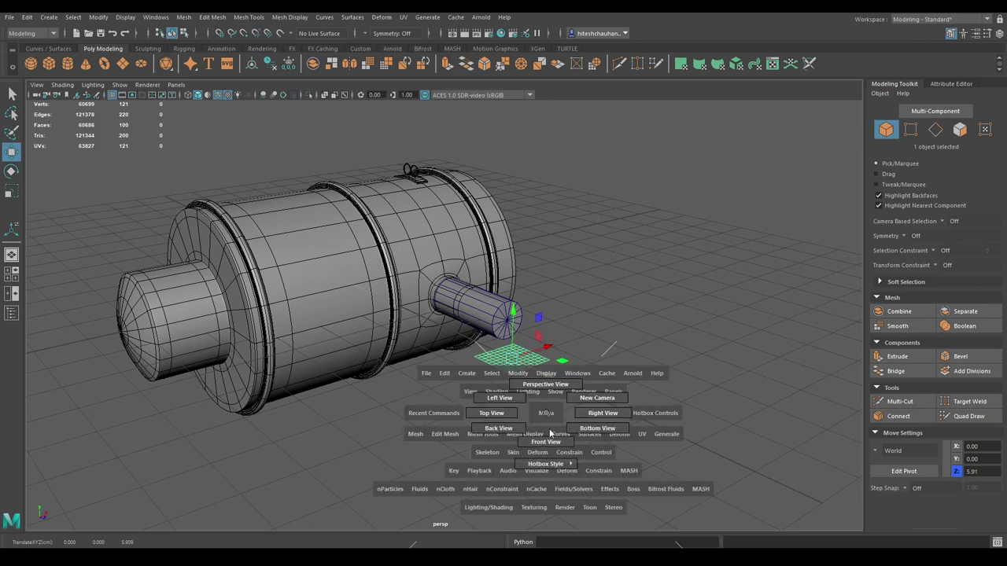
pyautogui.moveTo(549, 434); pyautogui.dragTo(546, 442)
pyautogui.press('e')
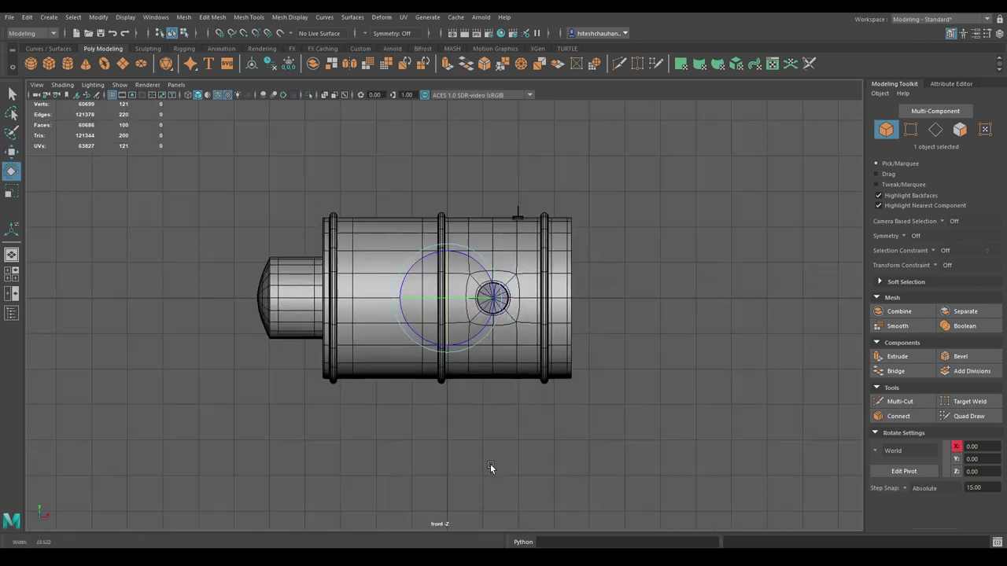
pyautogui.moveTo(446, 267)
pyautogui.mouseDown()
pyautogui.moveTo(442, 338)
pyautogui.moveTo(494, 337)
pyautogui.mouseUp()
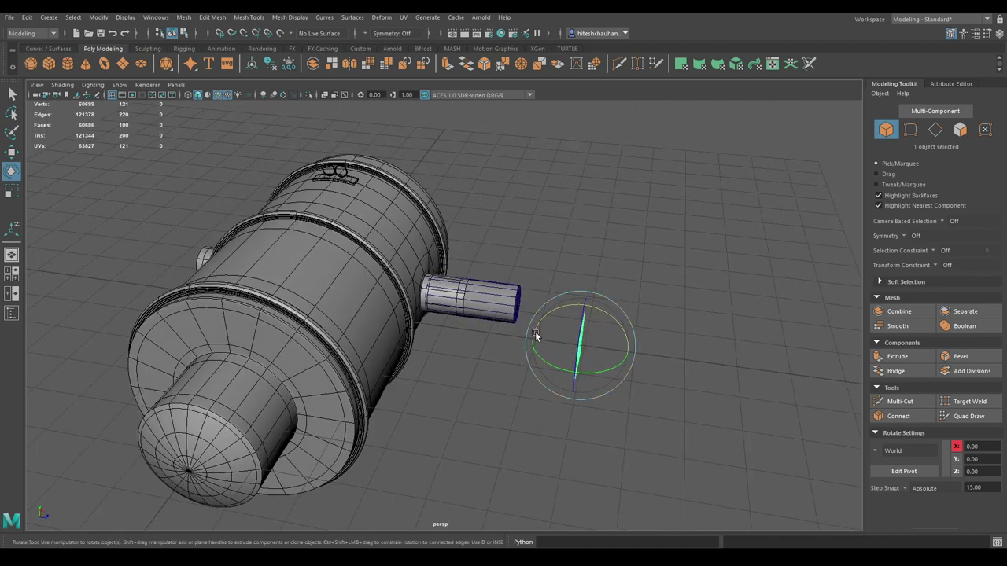
# Step: Reduce the plane's width and height subdivisions to 1
pyautogui.press('t')
pyautogui.moveTo(685, 267)
pyautogui.keyDown('alt'); pyautogui.mouseDown()
pyautogui.moveTo(588, 401)
pyautogui.moveTo(584, 312)
pyautogui.mouseUp(); pyautogui.keyUp('alt')
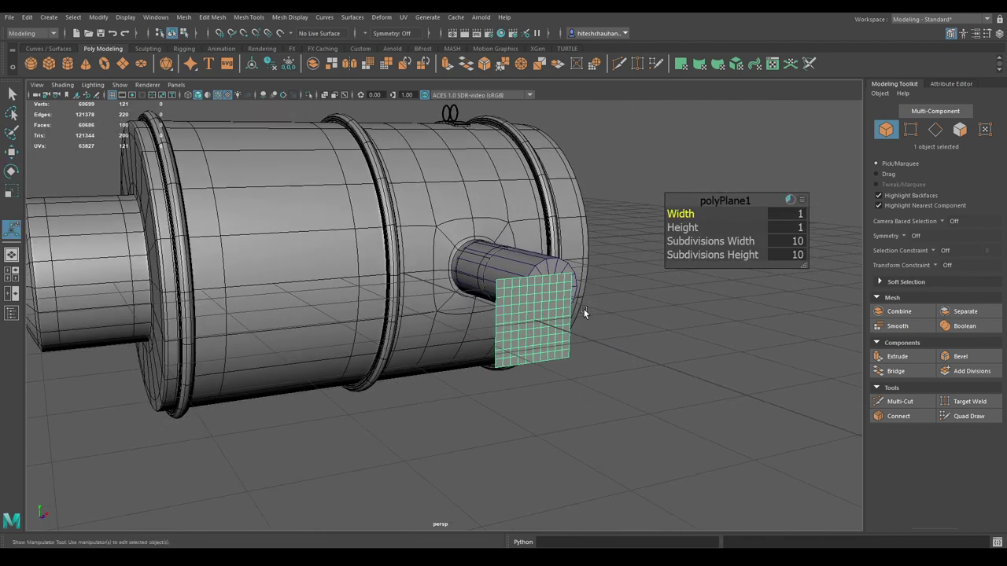
pyautogui.keyDown('alt'); pyautogui.moveTo(583, 312); pyautogui.dragTo(650, 309, button='right'); pyautogui.keyUp('alt')
pyautogui.click(784, 242)
pyautogui.write('1')
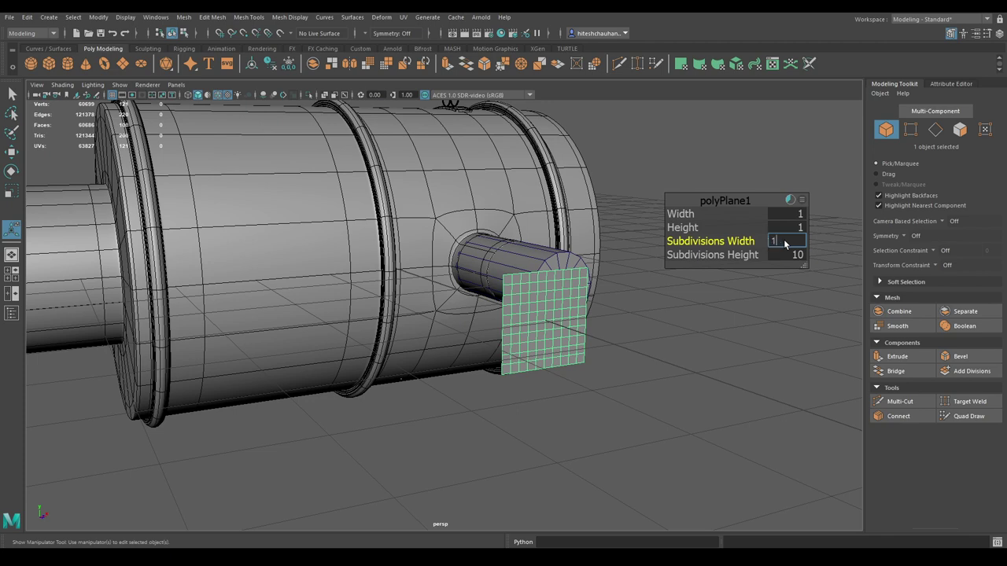
pyautogui.press('Tab')
pyautogui.write('1')
# Step: In Front view, set the plane width to 5.86 and move it out in front of the tank
pyautogui.keyDown('alt'); pyautogui.moveTo(784, 245); pyautogui.dragTo(572, 363, button='right'); pyautogui.keyUp('alt')
pyautogui.moveTo(572, 363)
pyautogui.keyDown('alt'); pyautogui.mouseDown()
pyautogui.moveTo(507, 366)
pyautogui.moveTo(663, 220)
pyautogui.moveTo(665, 349)
pyautogui.mouseUp(); pyautogui.keyUp('alt')
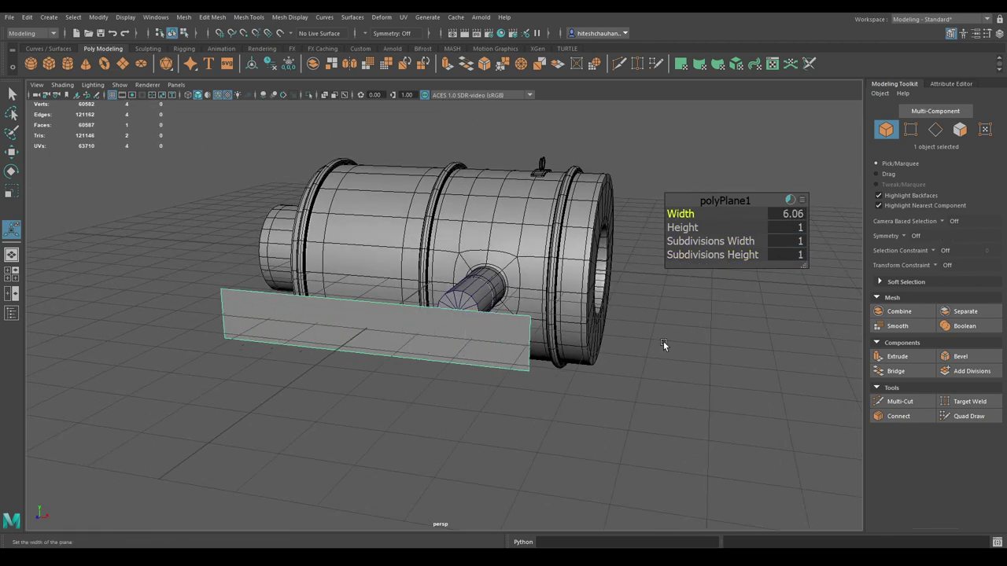
pyautogui.press('space')
pyautogui.moveTo(573, 314); pyautogui.dragTo(551, 415)
pyautogui.scroll(1, 526, 294)
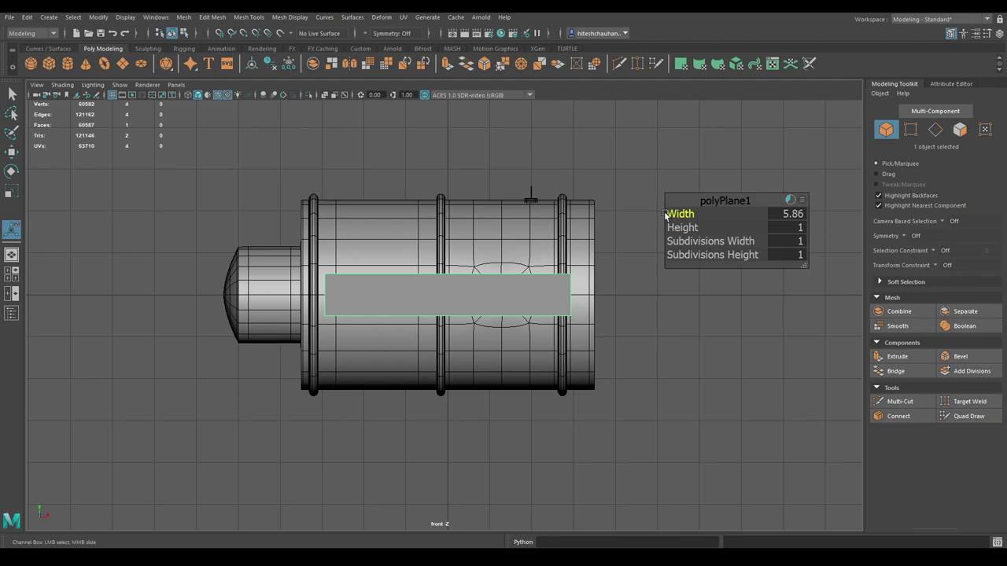
pyautogui.press('w')
pyautogui.moveTo(616, 222)
pyautogui.keyDown('alt'); pyautogui.mouseDown()
pyautogui.moveTo(626, 206)
pyautogui.moveTo(721, 340)
pyautogui.moveTo(697, 277)
pyautogui.moveTo(605, 360)
pyautogui.mouseUp(); pyautogui.keyUp('alt')
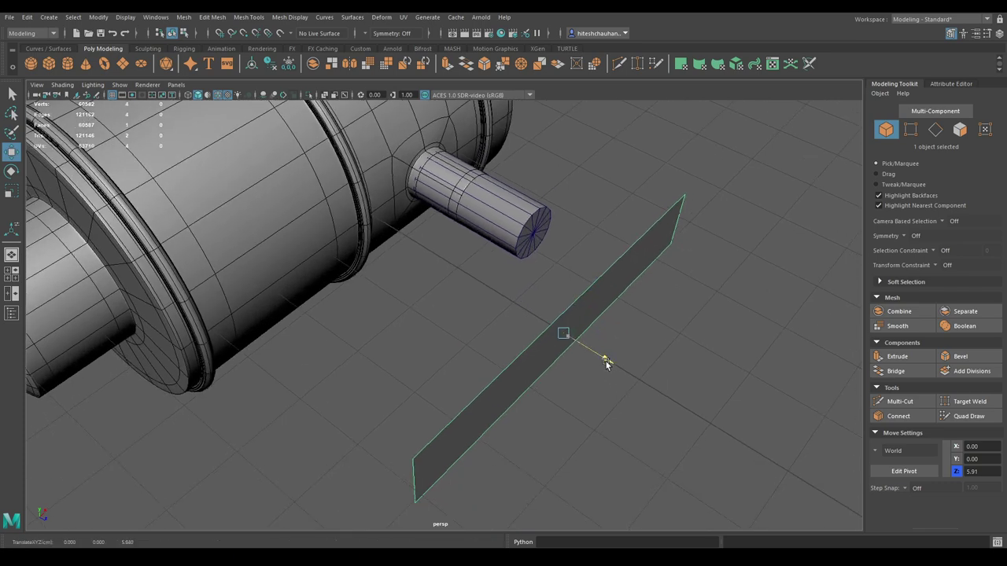
# Step: Move the plane strip to Z 4.23 and lower it along Y into the side cylinder
pyautogui.moveTo(606, 361)
pyautogui.mouseDown(button='middle')
pyautogui.moveTo(519, 309)
pyautogui.moveTo(512, 293)
pyautogui.mouseUp(button='middle')
pyautogui.press('space')
pyautogui.moveTo(512, 292); pyautogui.dragTo(512, 346)
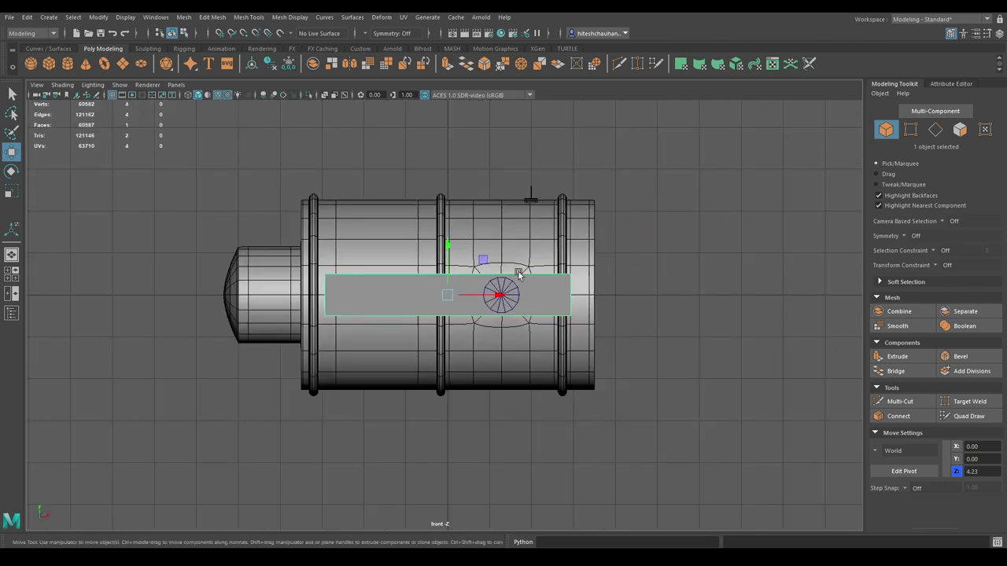
pyautogui.moveTo(455, 221)
pyautogui.mouseDown()
pyautogui.moveTo(459, 269)
pyautogui.moveTo(480, 255)
pyautogui.mouseUp()
pyautogui.press('space')
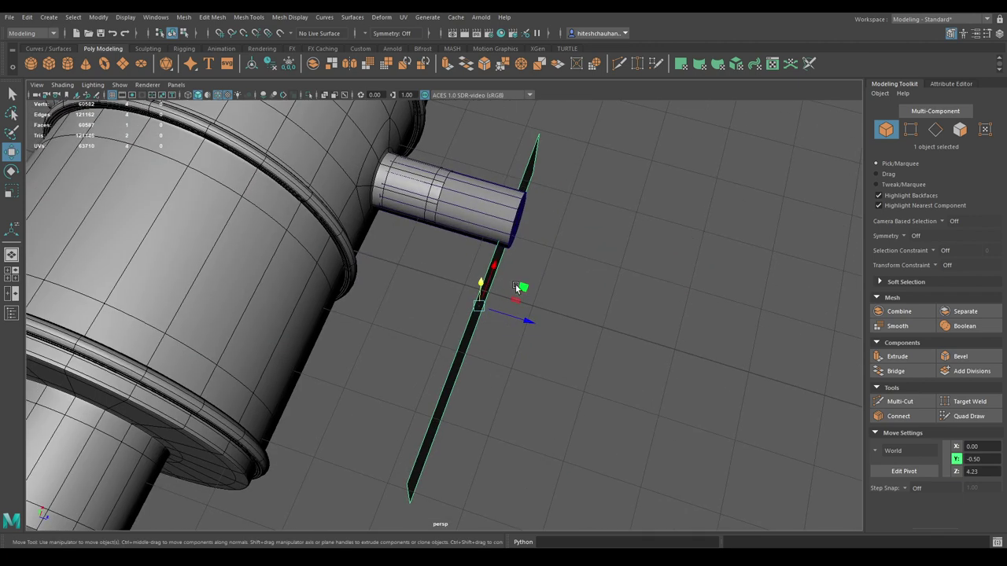
# Step: Boolean Difference the side cylinder from the plane with Normal classification
pyautogui.keyDown('shift'); pyautogui.click(511, 201); pyautogui.keyUp('shift')
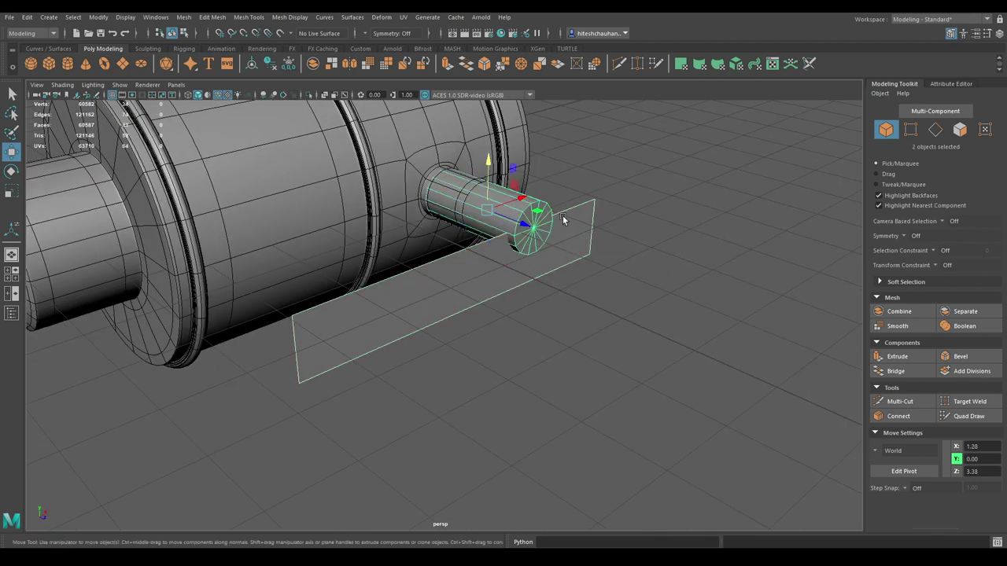
pyautogui.press('f')
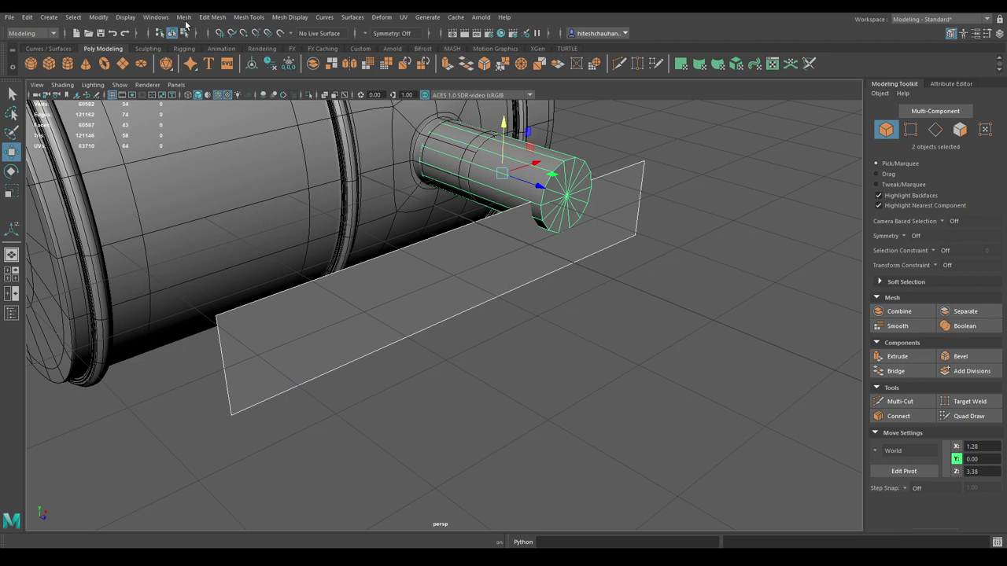
pyautogui.click(184, 17)
pyautogui.moveTo(206, 45)
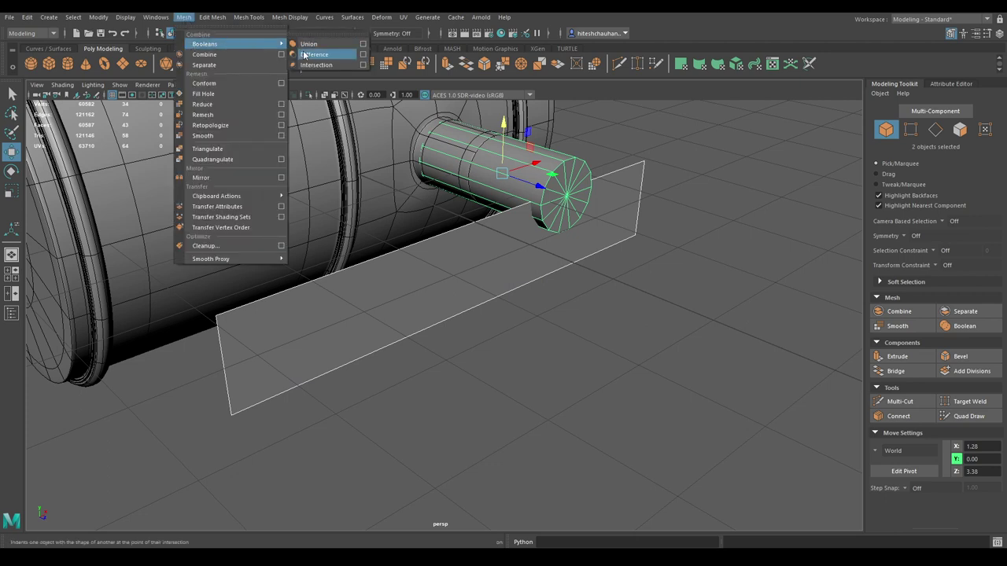
pyautogui.click(330, 58)
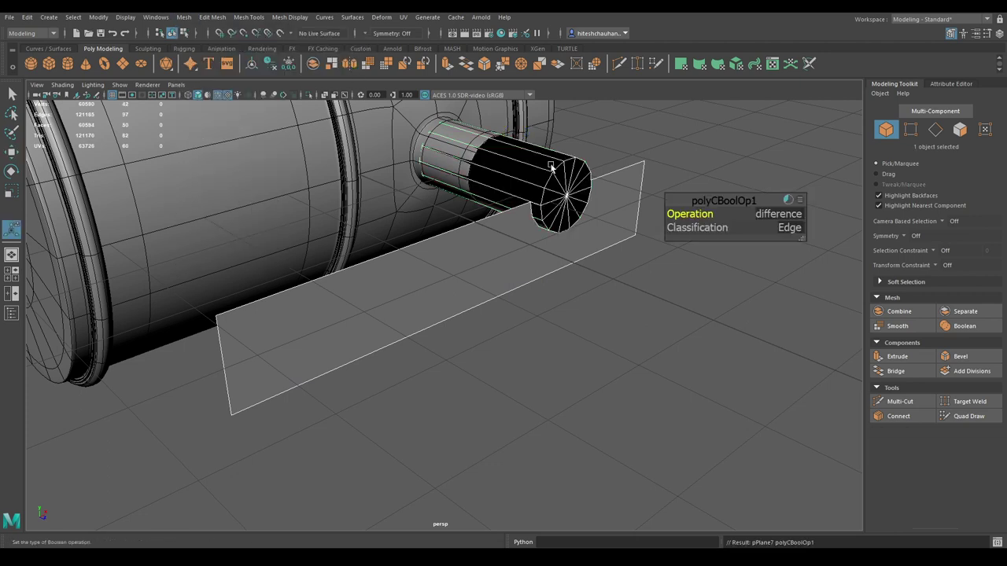
pyautogui.click(802, 229)
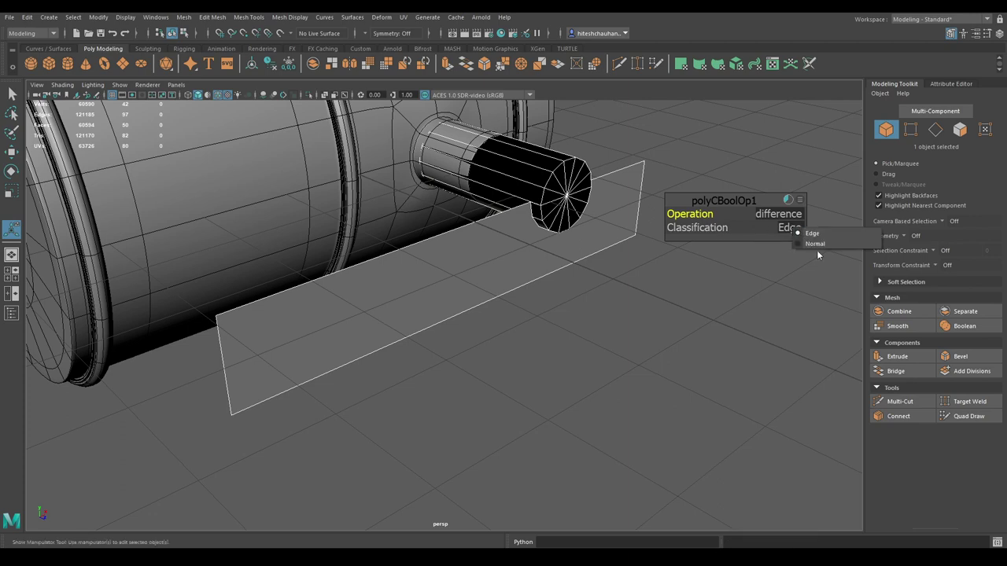
pyautogui.click(817, 242)
pyautogui.keyDown('alt'); pyautogui.moveTo(822, 238); pyautogui.dragTo(656, 251); pyautogui.keyUp('alt')
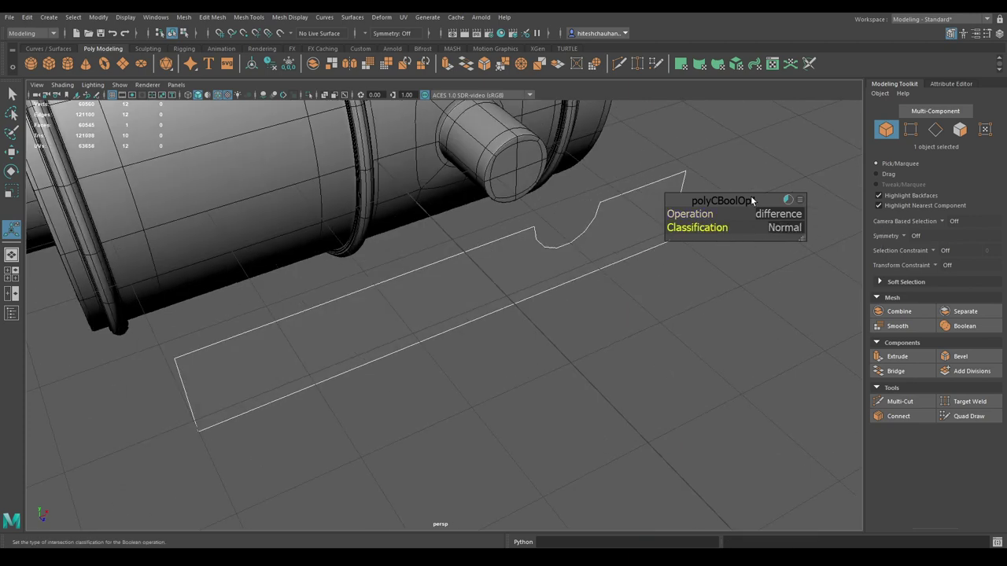
pyautogui.press('w')
pyautogui.keyDown('alt'); pyautogui.moveTo(690, 309); pyautogui.dragTo(674, 300); pyautogui.keyUp('alt')
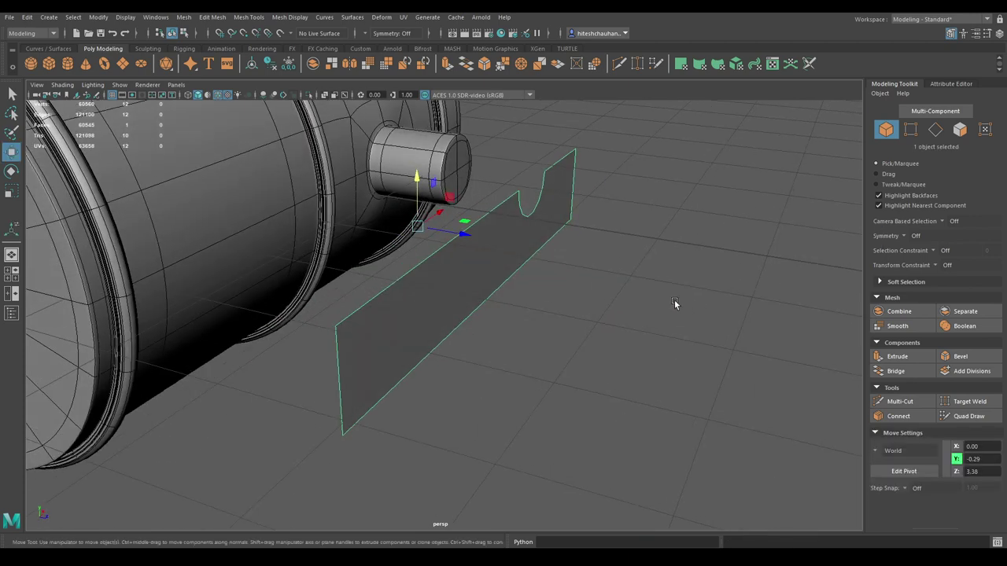
# Step: Select the notched plate and choose a command from the hotbox Modify menu
pyautogui.click(29, 17)
pyautogui.click(627, 314)
pyautogui.click(626, 317)
pyautogui.keyDown('alt'); pyautogui.moveTo(627, 317); pyautogui.dragTo(679, 300); pyautogui.keyUp('alt')
pyautogui.keyDown('alt'); pyautogui.moveTo(494, 268); pyautogui.dragTo(519, 270); pyautogui.keyUp('alt')
pyautogui.click(499, 236)
pyautogui.press('space')
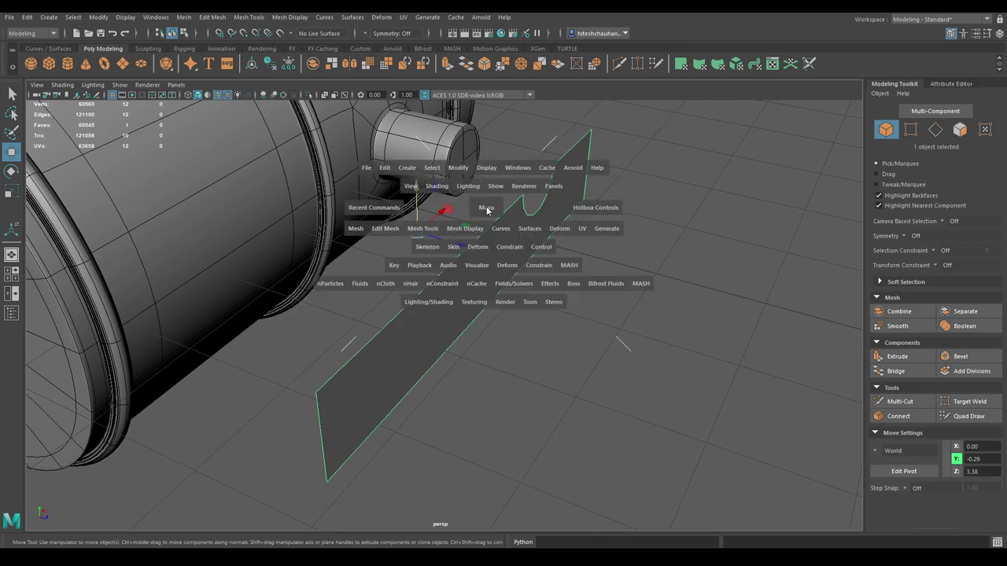
pyautogui.click(452, 170)
pyautogui.click(480, 250)
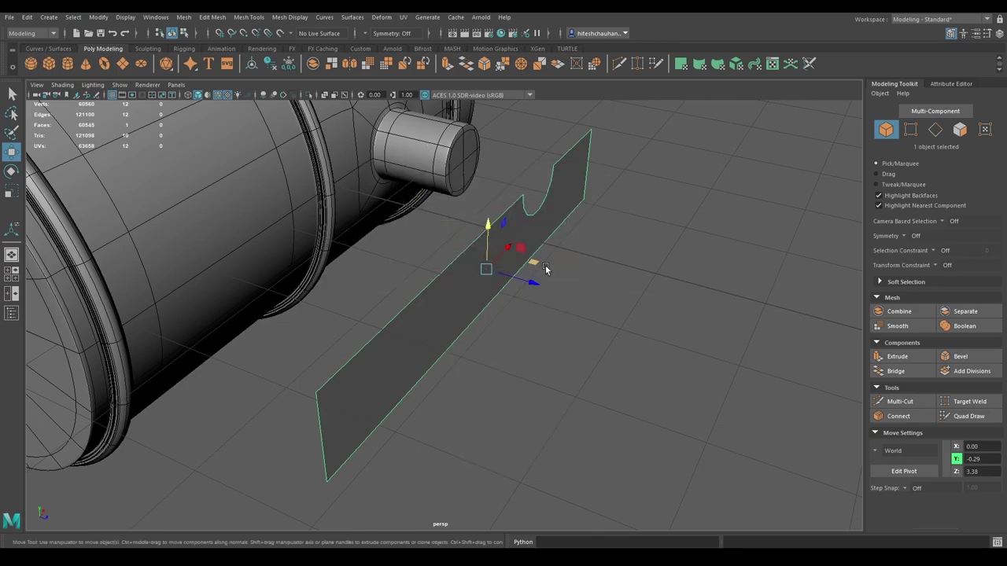
# Step: Switch the plate to edge mode and activate the Multi-Cut tool
pyautogui.moveTo(545, 265)
pyautogui.keyDown('alt'); pyautogui.mouseDown()
pyautogui.moveTo(420, 284)
pyautogui.moveTo(472, 259)
pyautogui.mouseUp(); pyautogui.keyUp('alt')
pyautogui.keyDown('alt'); pyautogui.moveTo(471, 260); pyautogui.dragTo(497, 283, button='right'); pyautogui.keyUp('alt')
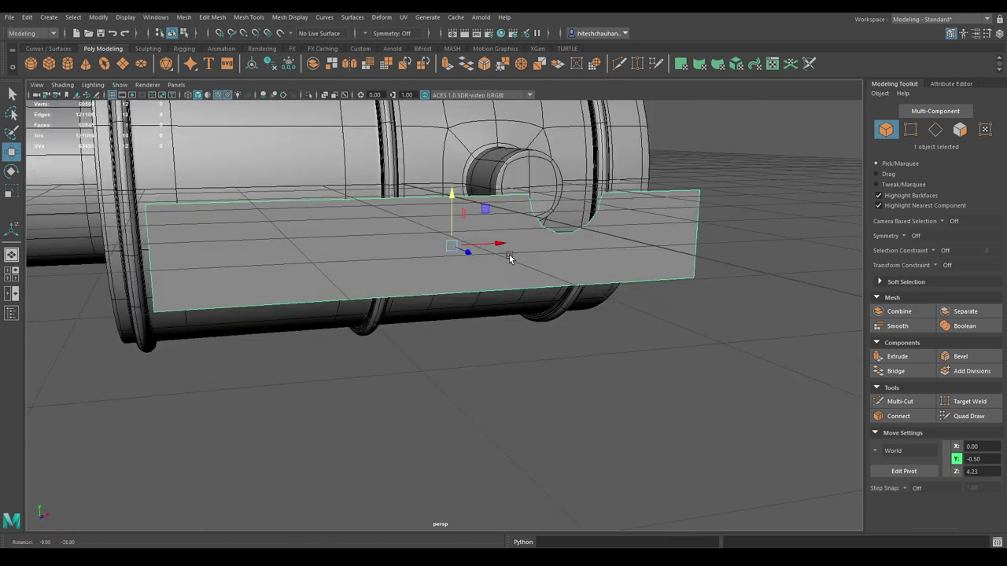
pyautogui.moveTo(499, 247)
pyautogui.keyDown('alt'); pyautogui.mouseDown()
pyautogui.moveTo(521, 243)
pyautogui.moveTo(490, 292)
pyautogui.moveTo(558, 308)
pyautogui.mouseUp(); pyautogui.keyUp('alt')
pyautogui.moveTo(539, 225); pyautogui.dragTo(555, 200, button='right')
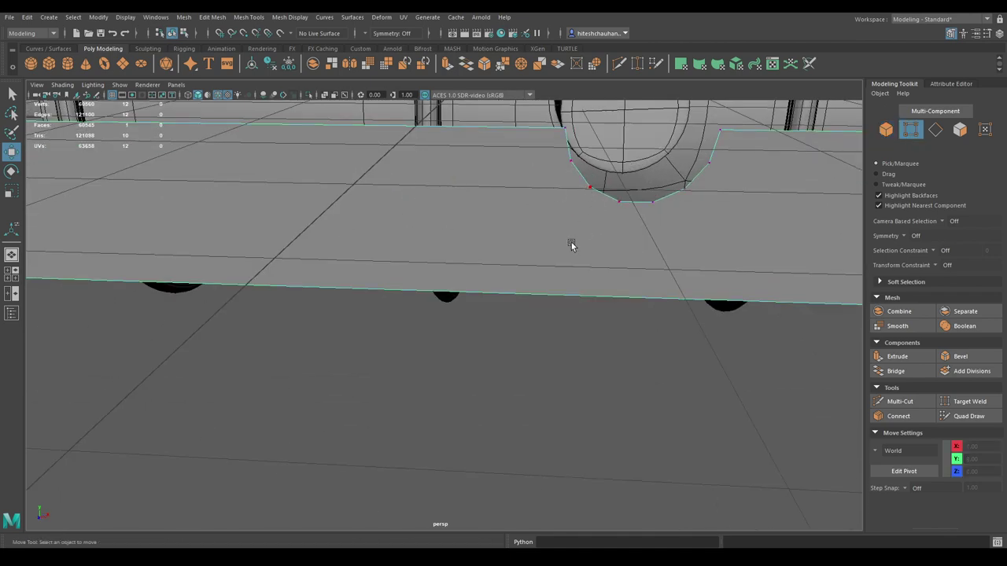
pyautogui.moveTo(572, 245)
pyautogui.keyDown('alt'); pyautogui.mouseDown()
pyautogui.moveTo(633, 263)
pyautogui.moveTo(579, 299)
pyautogui.moveTo(574, 202)
pyautogui.mouseUp(); pyautogui.keyUp('alt')
pyautogui.keyDown('shift'); pyautogui.rightClick(574, 197); pyautogui.keyUp('shift')
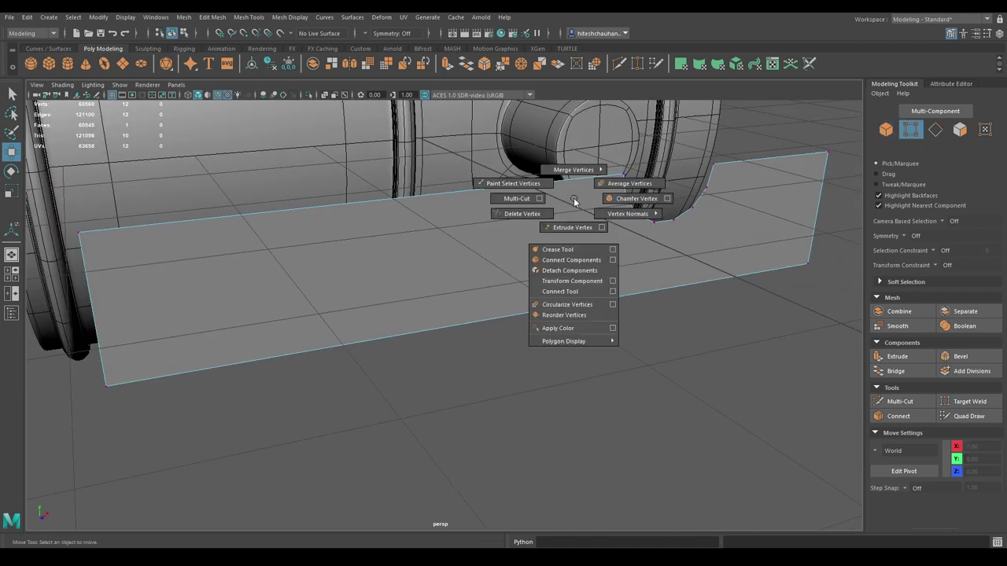
pyautogui.click(517, 198)
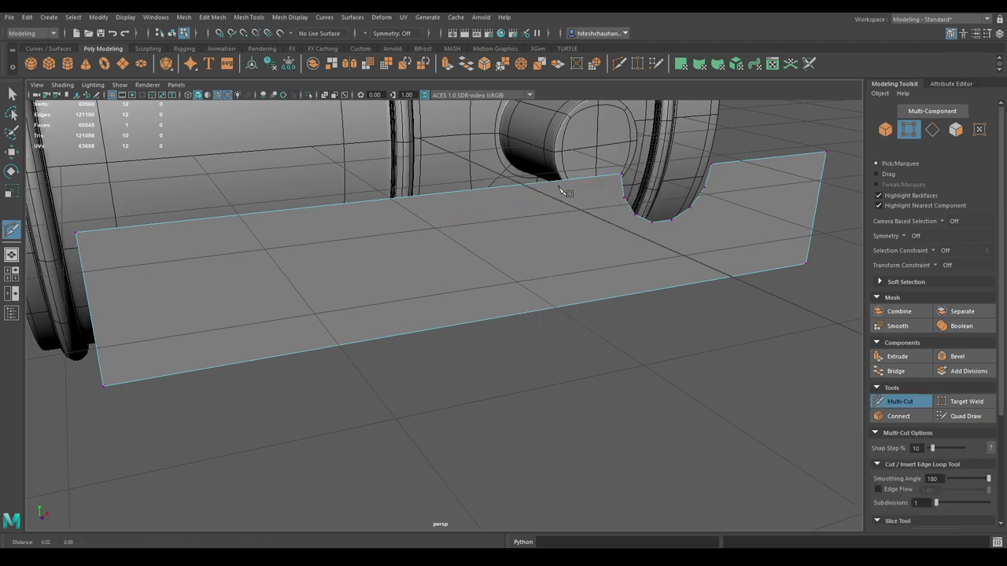
# Step: Cut a diagonal edge from the plate's front-left corner to the back notch vertex
pyautogui.keyDown('alt'); pyautogui.moveTo(563, 191); pyautogui.dragTo(618, 176, button='middle'); pyautogui.keyUp('alt')
pyautogui.click(157, 370)
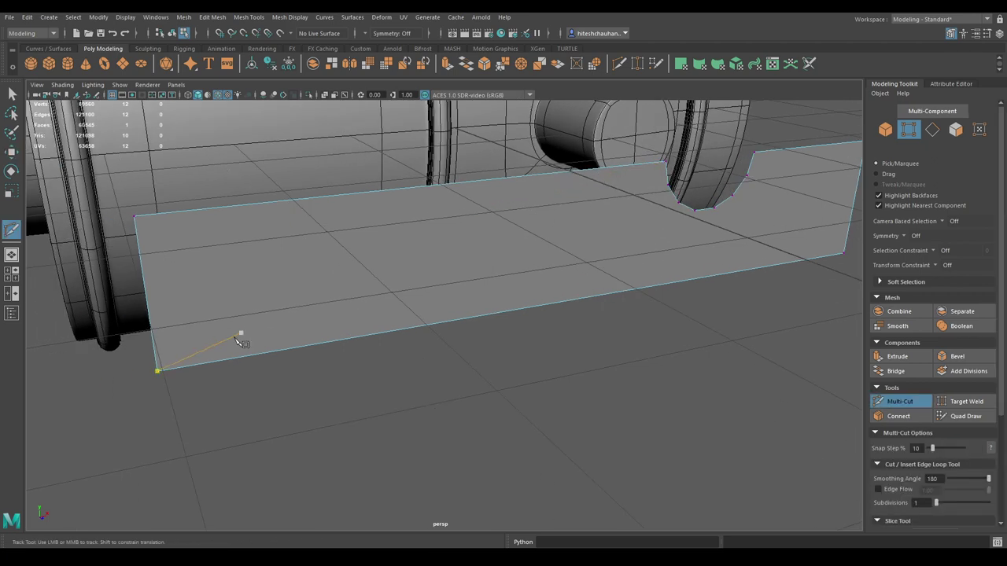
pyautogui.click(157, 370)
pyautogui.press('Return')
pyautogui.click(667, 188)
pyautogui.press('Return')
pyautogui.click(157, 370)
pyautogui.click(157, 371)
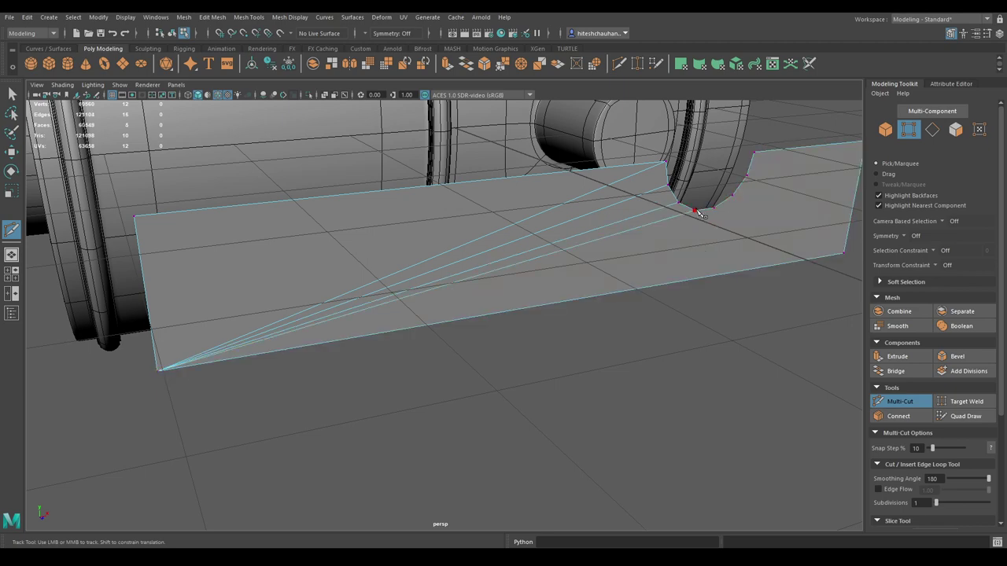
# Step: Cut edges from the lower-right corner vertex to points on the notch curve
pyautogui.keyDown('alt'); pyautogui.moveTo(713, 212); pyautogui.dragTo(522, 239); pyautogui.keyUp('alt')
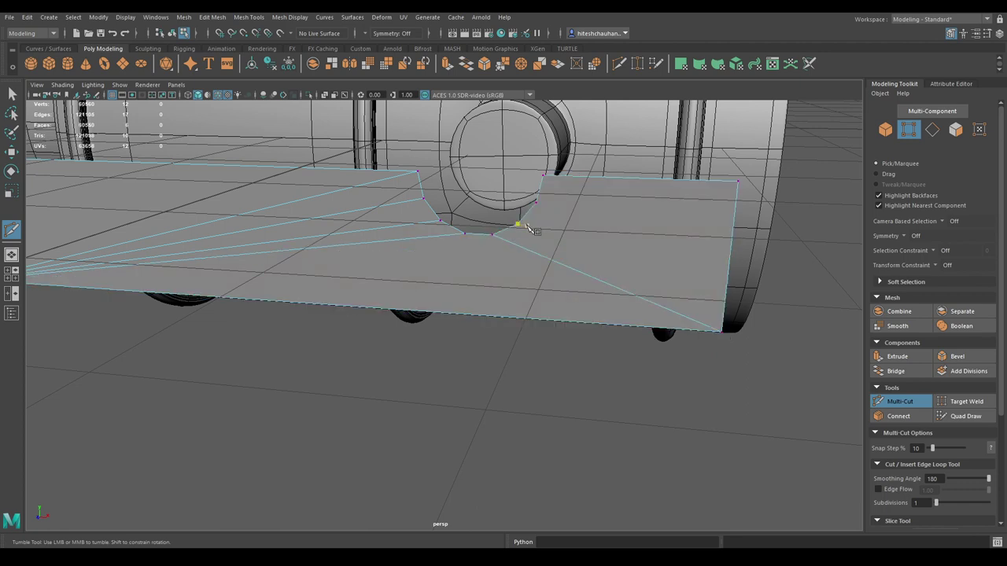
pyautogui.click(722, 331)
pyautogui.click(548, 217)
pyautogui.click(720, 331)
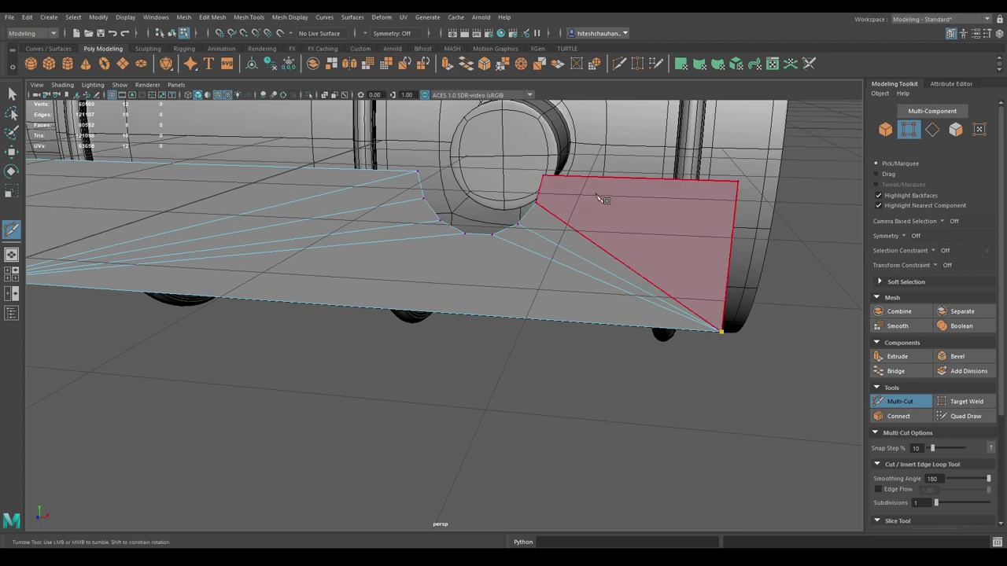
pyautogui.click(543, 175)
pyautogui.press('w')
# Step: Inspect the new diagonal edges and switch to edge selection
pyautogui.moveTo(451, 151)
pyautogui.keyDown('alt'); pyautogui.mouseDown()
pyautogui.moveTo(596, 307)
pyautogui.moveTo(491, 317)
pyautogui.moveTo(516, 313)
pyautogui.mouseUp(); pyautogui.keyUp('alt')
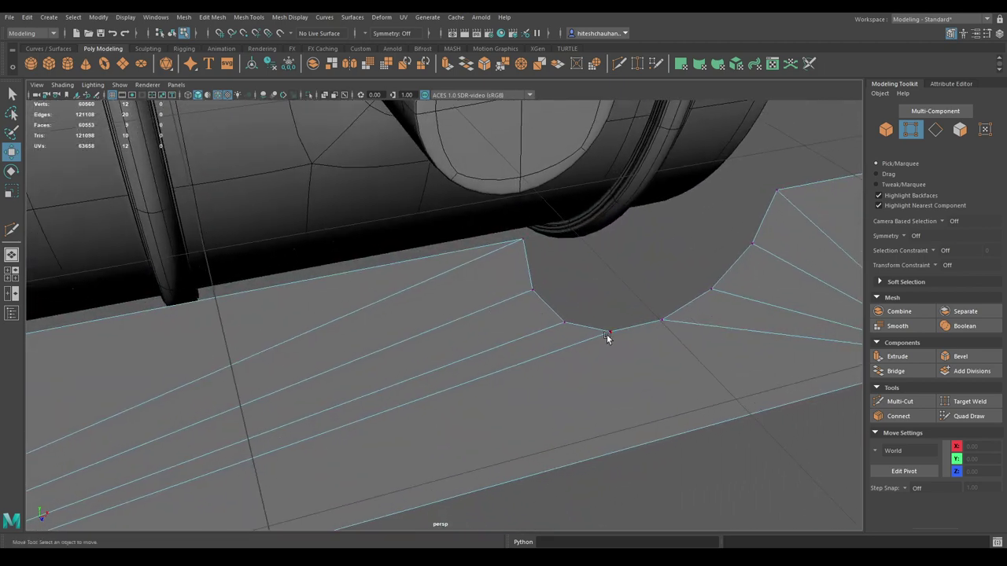
pyautogui.moveTo(606, 334)
pyautogui.keyDown('alt'); pyautogui.mouseDown()
pyautogui.moveTo(554, 307)
pyautogui.moveTo(589, 313)
pyautogui.moveTo(604, 243)
pyautogui.moveTo(654, 223)
pyautogui.mouseUp(); pyautogui.keyUp('alt')
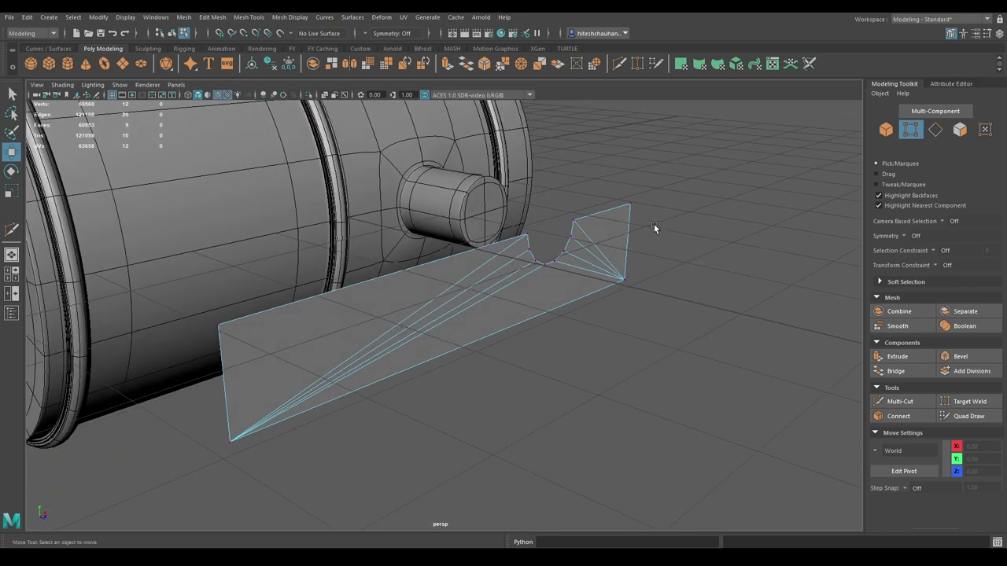
pyautogui.moveTo(660, 221); pyautogui.dragTo(724, 182, button='right')
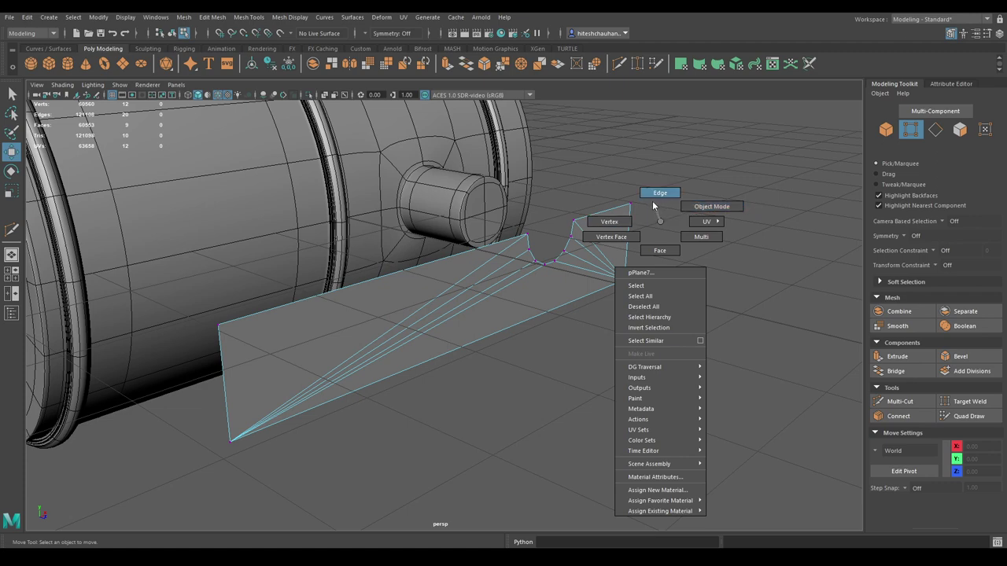
pyautogui.moveTo(652, 200); pyautogui.dragTo(659, 194, button='right')
pyautogui.press('space')
# Step: In Front view, extrude the plate's bottom edge downward into a short new face
pyautogui.moveTo(671, 159); pyautogui.dragTo(675, 196)
pyautogui.scroll(3, 675, 304)
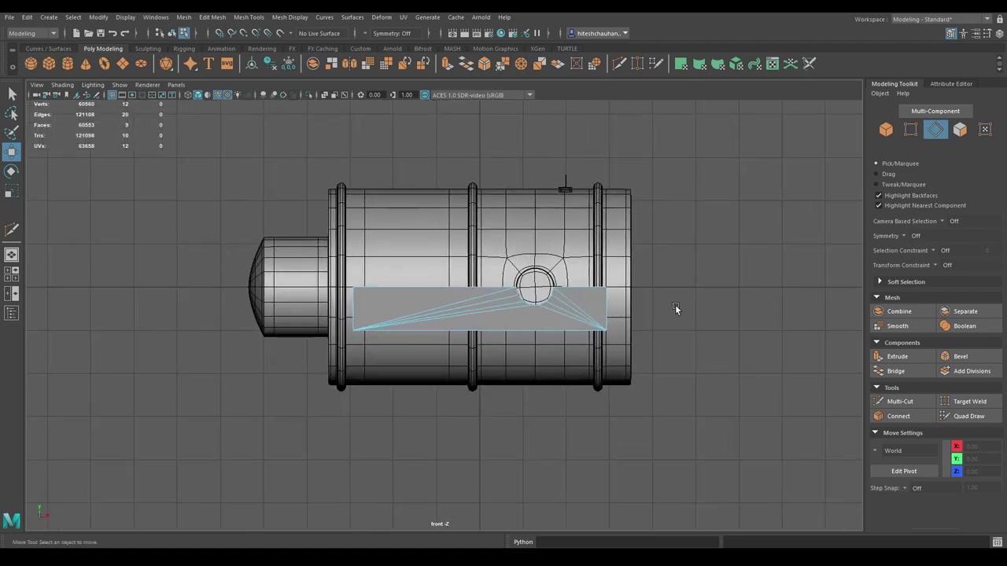
pyautogui.click(552, 261)
pyautogui.scroll(2, 698, 250)
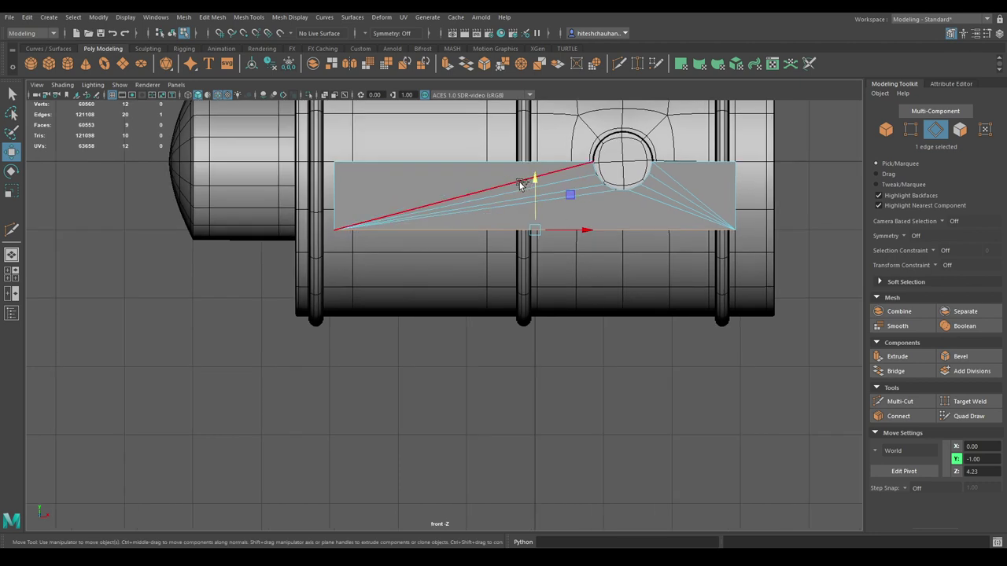
pyautogui.keyDown('shift'); pyautogui.moveTo(535, 186); pyautogui.dragTo(531, 242); pyautogui.keyUp('shift')
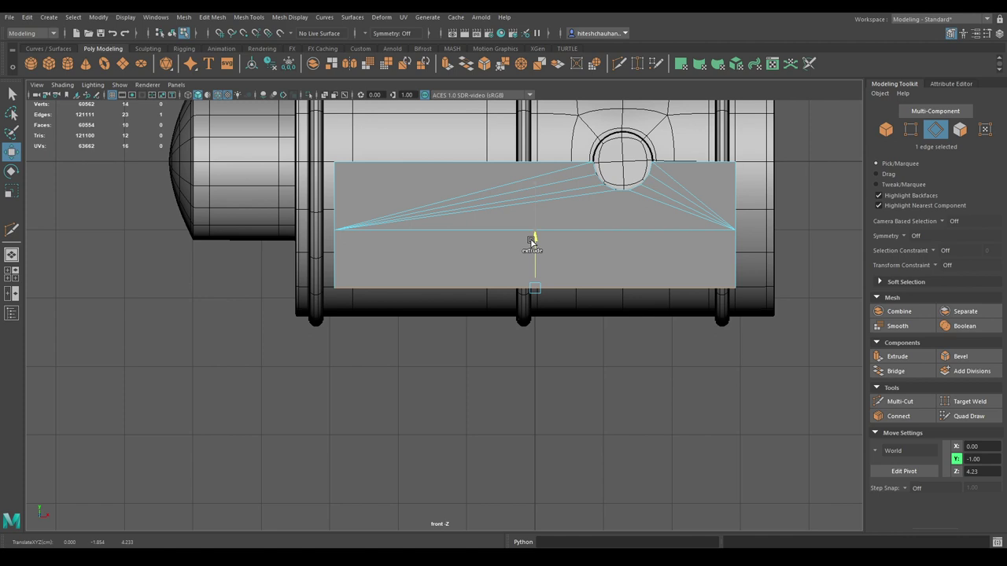
pyautogui.moveTo(532, 242)
pyautogui.keyDown('shift'); pyautogui.mouseDown()
pyautogui.moveTo(541, 206)
pyautogui.moveTo(546, 229)
pyautogui.mouseUp(); pyautogui.keyUp('shift')
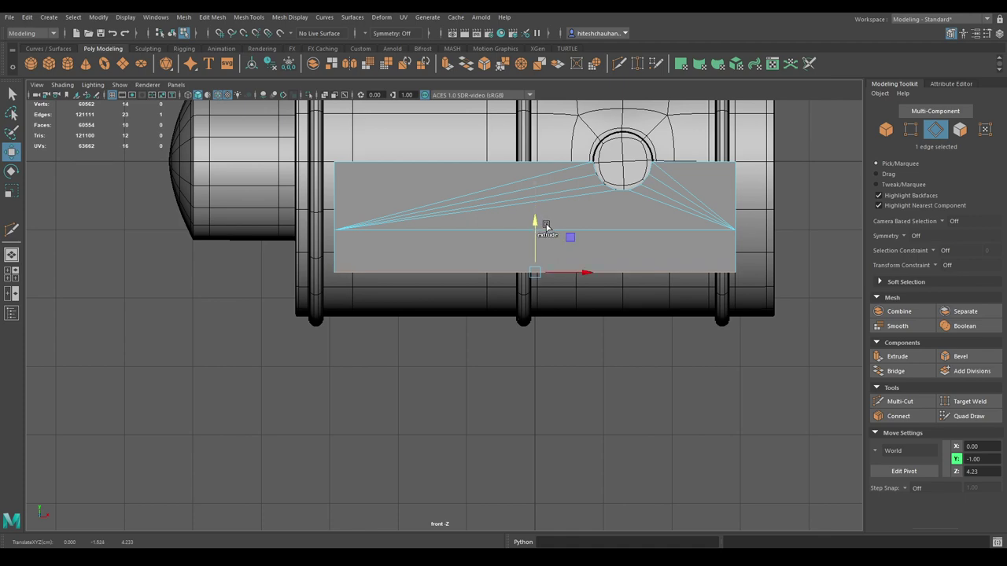
# Step: Select both side edges and Shift-scale along X to extrude a band past both sides
pyautogui.press('space')
pyautogui.moveTo(546, 164)
pyautogui.keyDown('alt'); pyautogui.mouseDown()
pyautogui.moveTo(557, 205)
pyautogui.moveTo(457, 320)
pyautogui.mouseUp(); pyautogui.keyUp('alt')
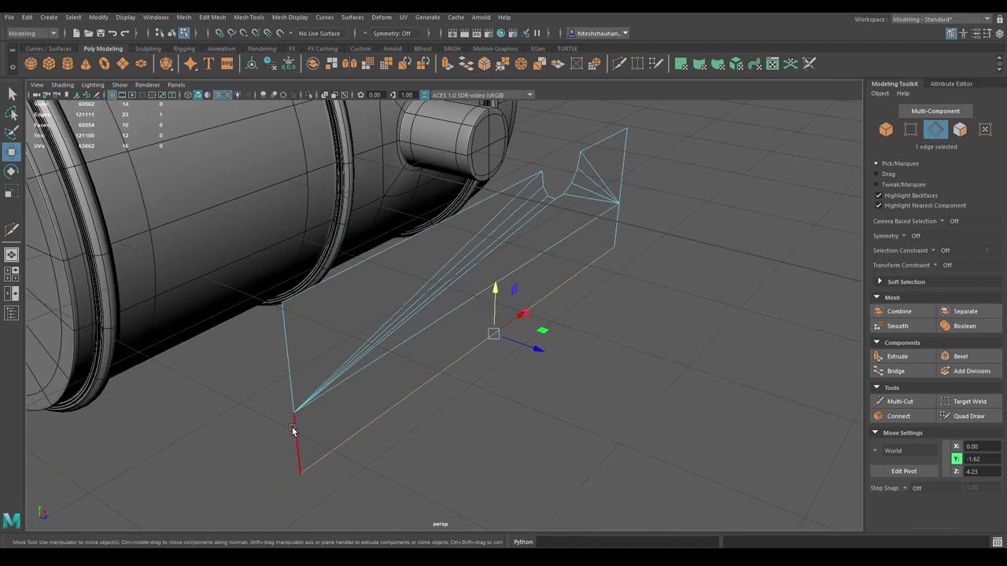
pyautogui.moveTo(292, 427)
pyautogui.keyDown('alt'); pyautogui.mouseDown()
pyautogui.moveTo(528, 338)
pyautogui.moveTo(663, 259)
pyautogui.mouseUp(); pyautogui.keyUp('alt')
pyautogui.keyDown('shift'); pyautogui.click(649, 260); pyautogui.keyUp('shift')
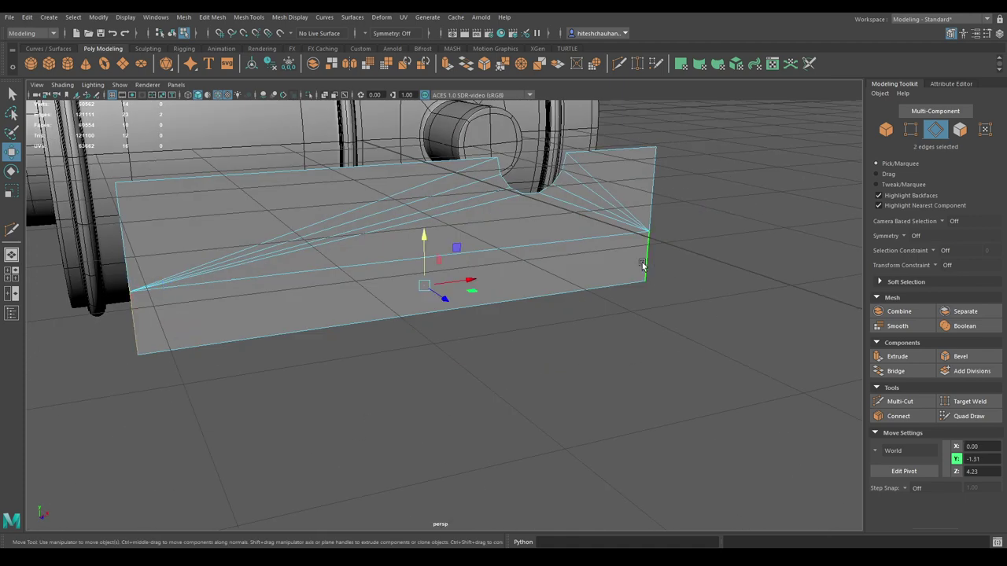
pyautogui.press('r')
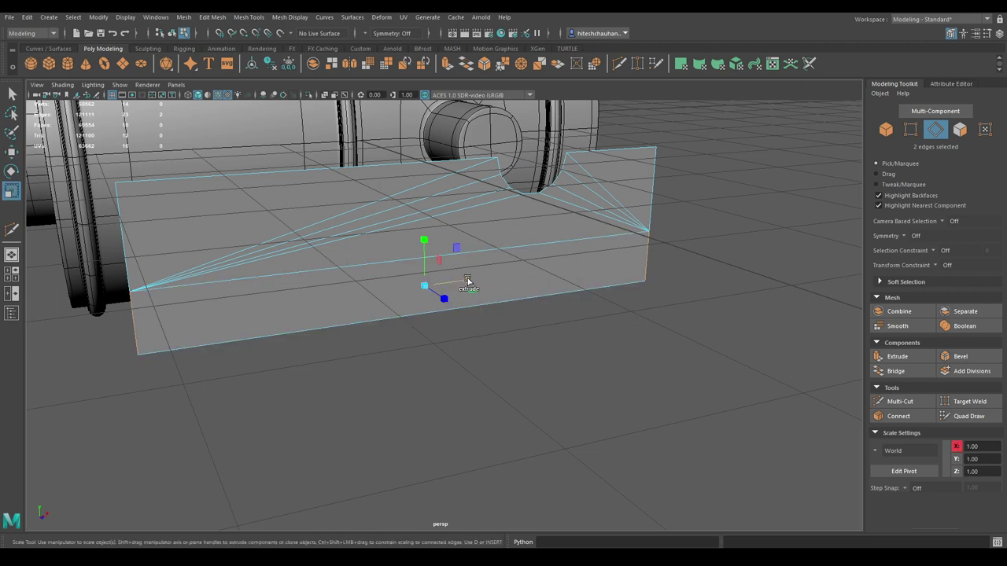
pyautogui.keyDown('shift'); pyautogui.moveTo(477, 281); pyautogui.dragTo(479, 281); pyautogui.keyUp('shift')
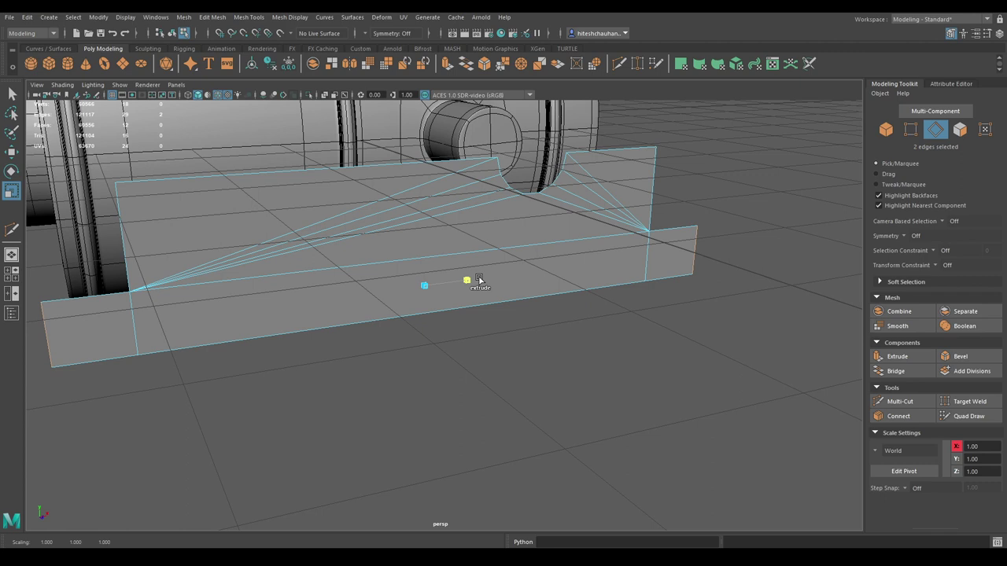
pyautogui.keyDown('shift'); pyautogui.moveTo(479, 281); pyautogui.dragTo(488, 310); pyautogui.keyUp('shift')
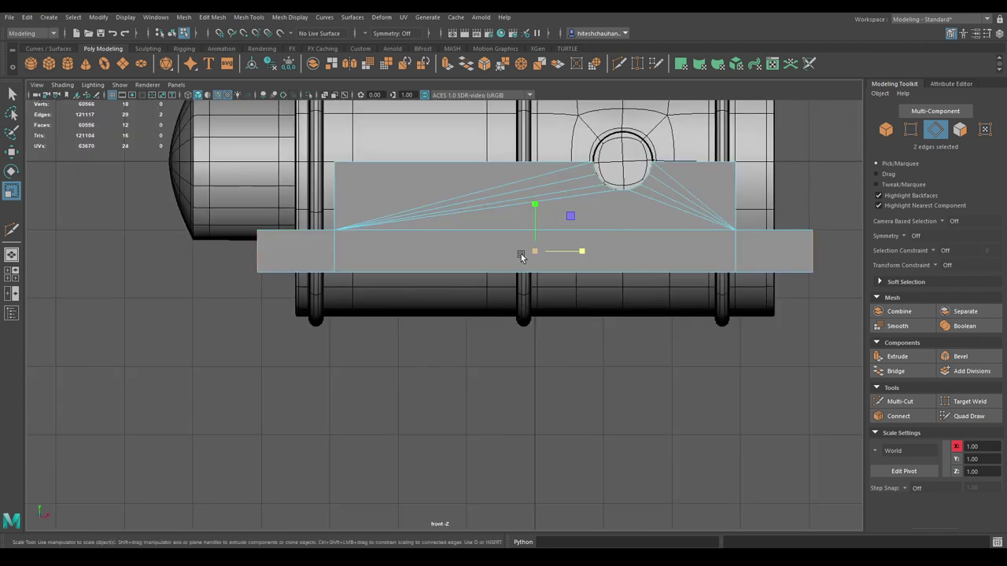
# Step: Extrude the strip's bottom edges downward into a new, further-lowered row
pyautogui.press('w')
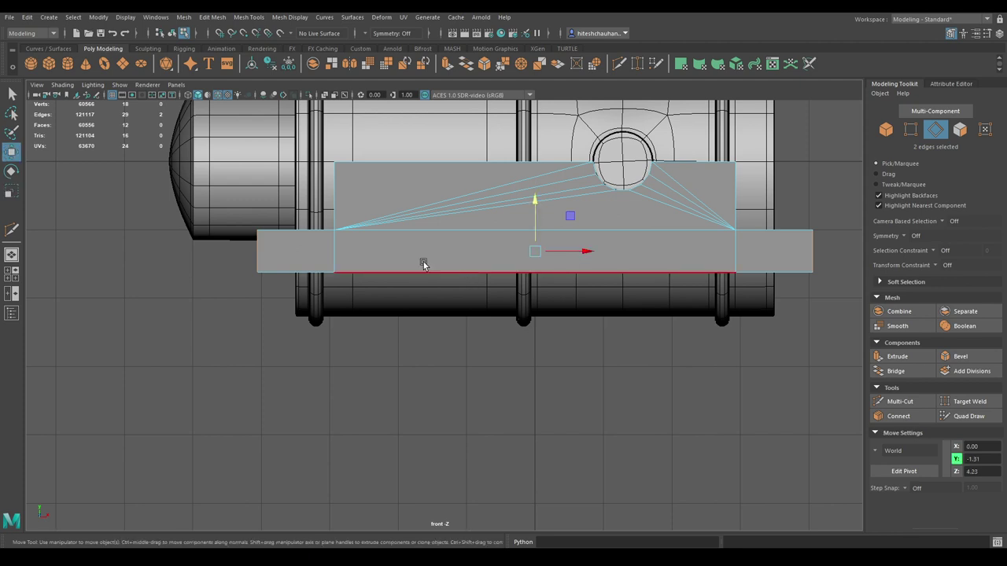
pyautogui.click(271, 272)
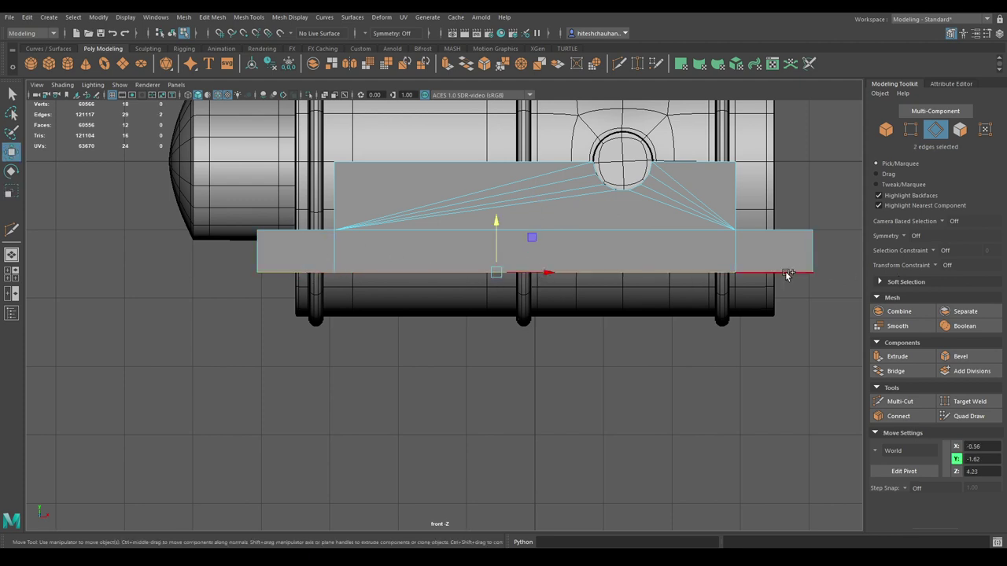
pyautogui.keyDown('shift'); pyautogui.click(785, 271); pyautogui.keyUp('shift')
pyautogui.keyDown('shift'); pyautogui.moveTo(535, 224); pyautogui.dragTo(541, 285); pyautogui.keyUp('shift')
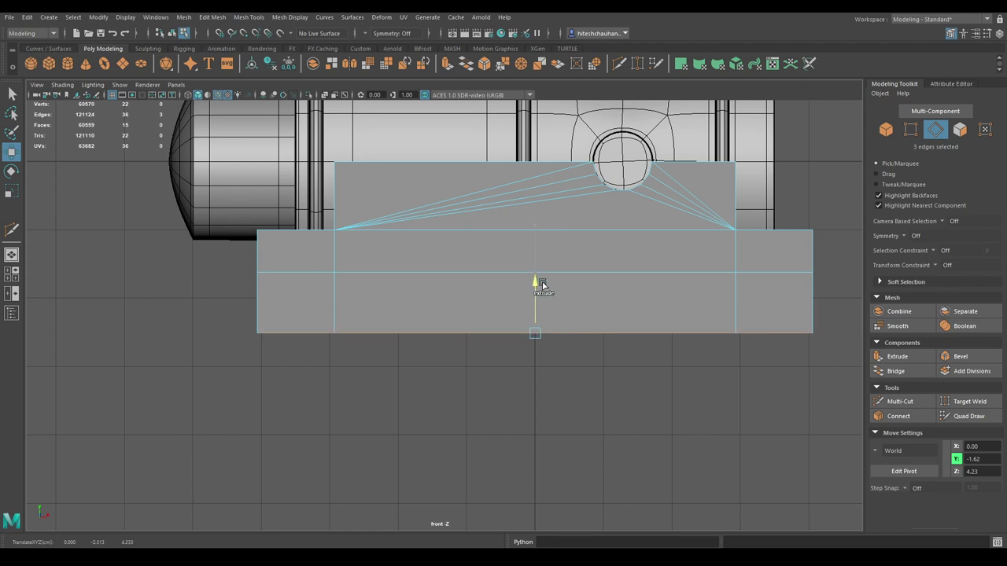
pyautogui.keyDown('shift'); pyautogui.moveTo(541, 284); pyautogui.dragTo(535, 301); pyautogui.keyUp('shift')
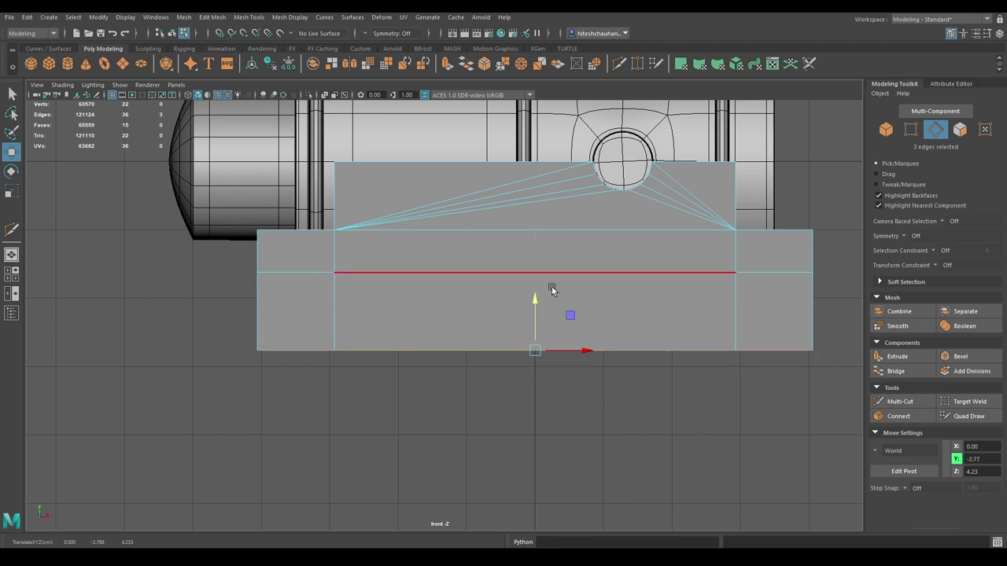
# Step: Extrude the left and right side edges outward with Scale to form a wider lower band
pyautogui.click(260, 309)
pyautogui.keyDown('shift'); pyautogui.click(812, 311); pyautogui.keyUp('shift')
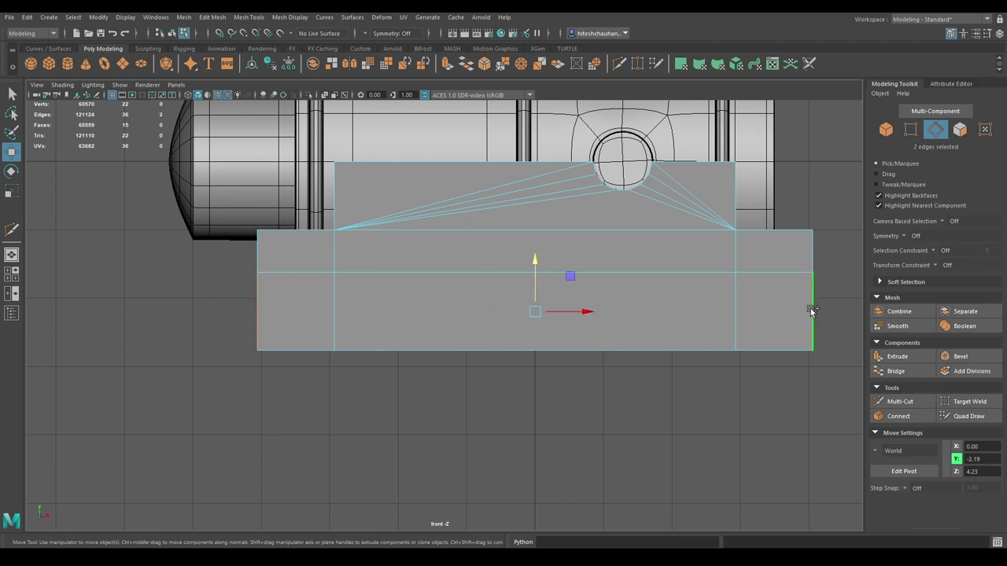
pyautogui.press('r')
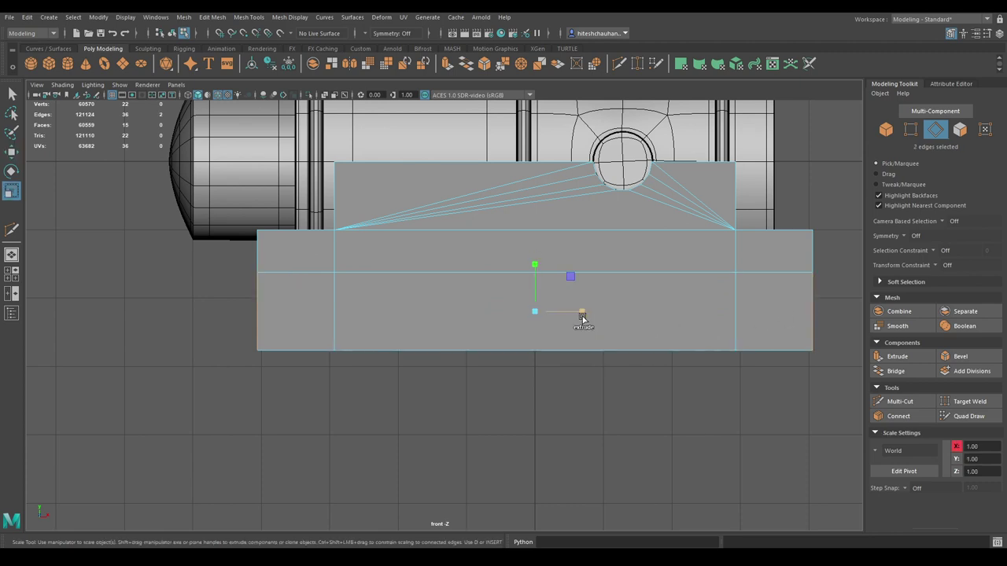
pyautogui.moveTo(583, 314)
pyautogui.keyDown('shift'); pyautogui.mouseDown()
pyautogui.moveTo(593, 312)
pyautogui.moveTo(511, 192)
pyautogui.moveTo(527, 192)
pyautogui.moveTo(513, 264)
pyautogui.mouseUp(); pyautogui.keyUp('shift')
# Step: Lower the middle and bottom vertex rows slightly to set the band heights
pyautogui.press('space')
pyautogui.press('space')
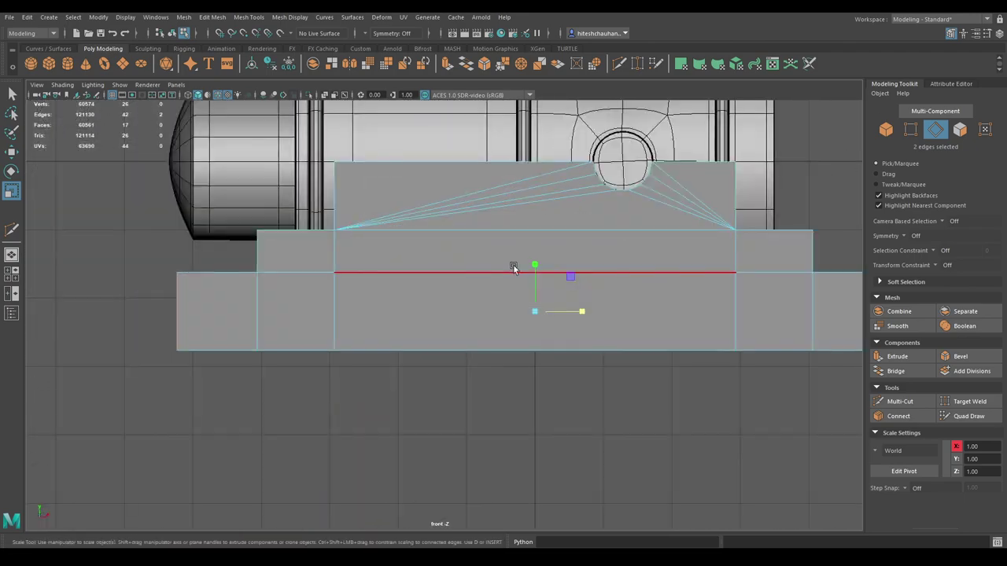
pyautogui.moveTo(487, 258); pyautogui.dragTo(437, 258, button='right')
pyautogui.keyDown('alt'); pyautogui.moveTo(494, 281); pyautogui.dragTo(432, 234, button='middle'); pyautogui.keyUp('alt')
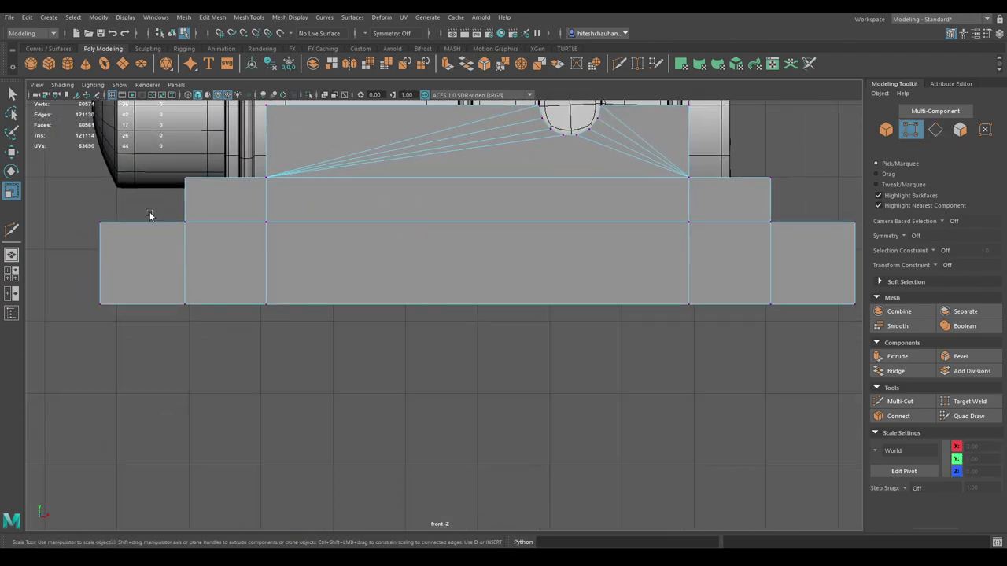
pyautogui.moveTo(56, 209)
pyautogui.mouseDown()
pyautogui.moveTo(389, 230)
pyautogui.moveTo(858, 236)
pyautogui.mouseUp()
pyautogui.press('w')
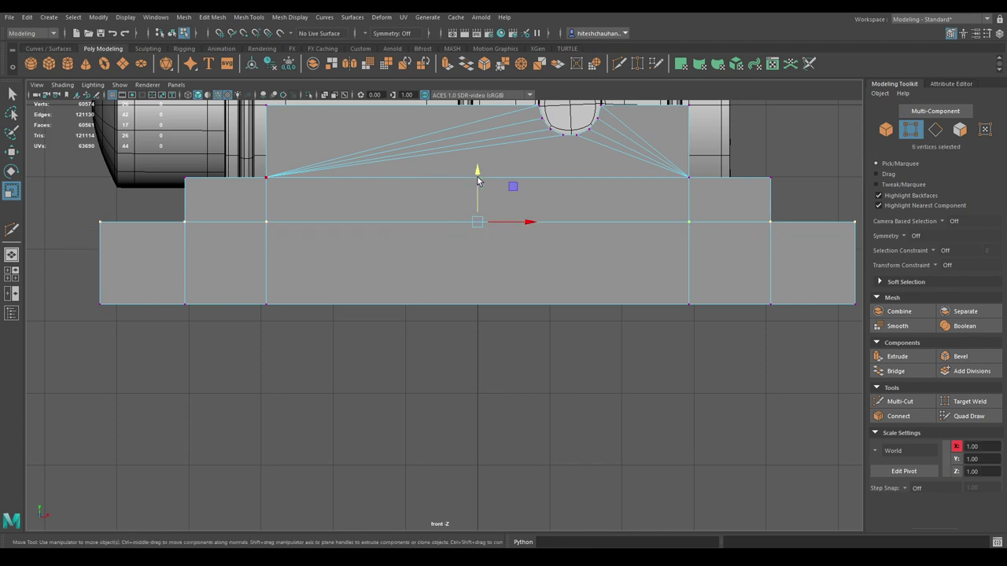
pyautogui.moveTo(476, 176); pyautogui.dragTo(478, 189)
pyautogui.moveTo(87, 278); pyautogui.dragTo(862, 338)
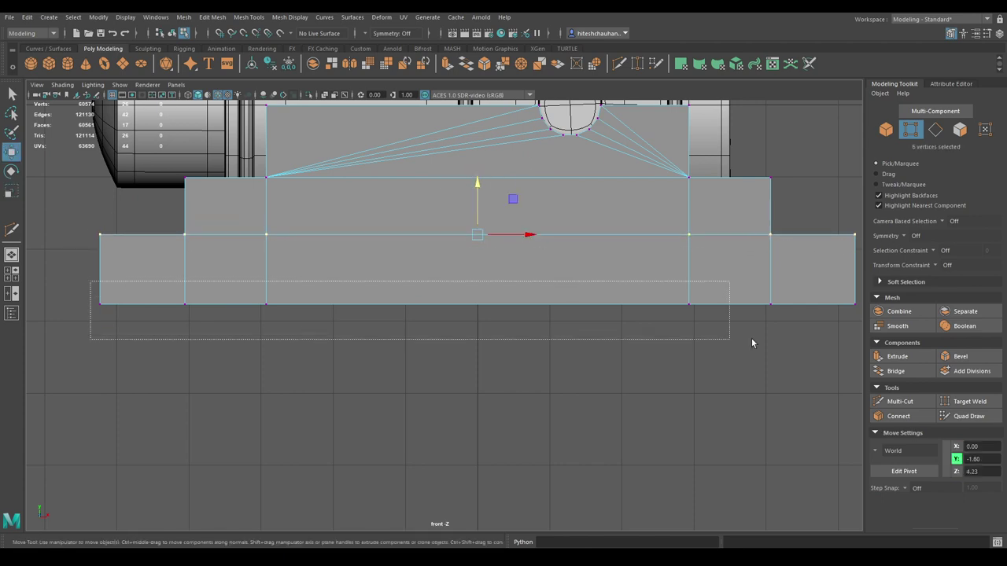
pyautogui.moveTo(474, 254)
pyautogui.mouseDown()
pyautogui.moveTo(563, 242)
pyautogui.moveTo(570, 203)
pyautogui.moveTo(571, 218)
pyautogui.mouseUp()
pyautogui.moveTo(573, 212); pyautogui.dragTo(674, 182, button='right')
pyautogui.moveTo(674, 182)
pyautogui.keyDown('alt'); pyautogui.mouseDown()
pyautogui.moveTo(622, 287)
pyautogui.moveTo(602, 277)
pyautogui.mouseUp(); pyautogui.keyUp('alt')
pyautogui.moveTo(602, 277)
pyautogui.keyDown('alt'); pyautogui.mouseDown(button='middle')
pyautogui.moveTo(584, 269)
pyautogui.moveTo(579, 241)
pyautogui.mouseUp(button='middle'); pyautogui.keyUp('alt')
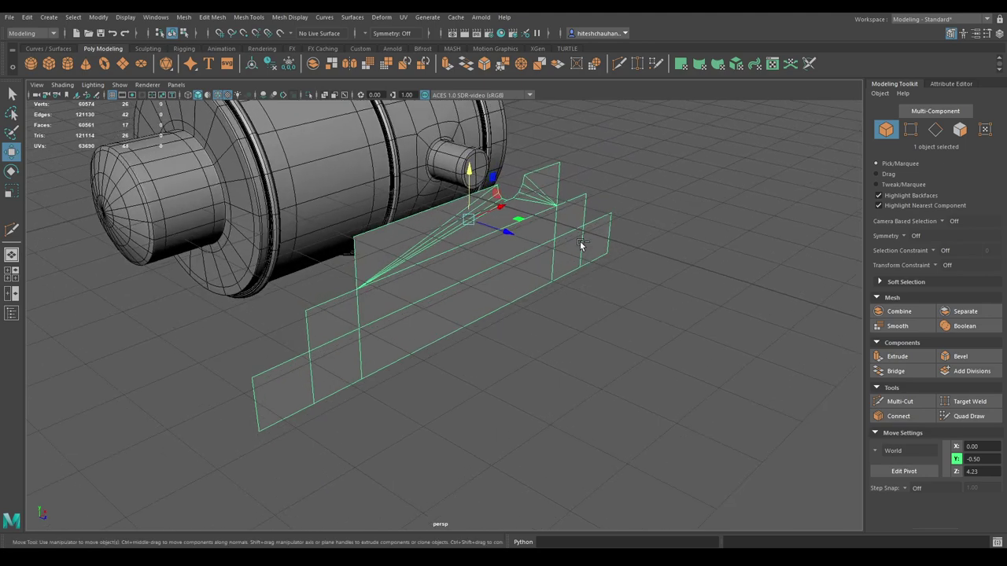
# Step: Extrude all faces of the stepped profile with Ctrl+E, setting Thickness to 0.5
pyautogui.click(579, 241)
pyautogui.click(514, 250)
pyautogui.keyDown('alt'); pyautogui.moveTo(511, 267); pyautogui.dragTo(566, 278); pyautogui.keyUp('alt')
pyautogui.hotkey('ctrl', 'e')
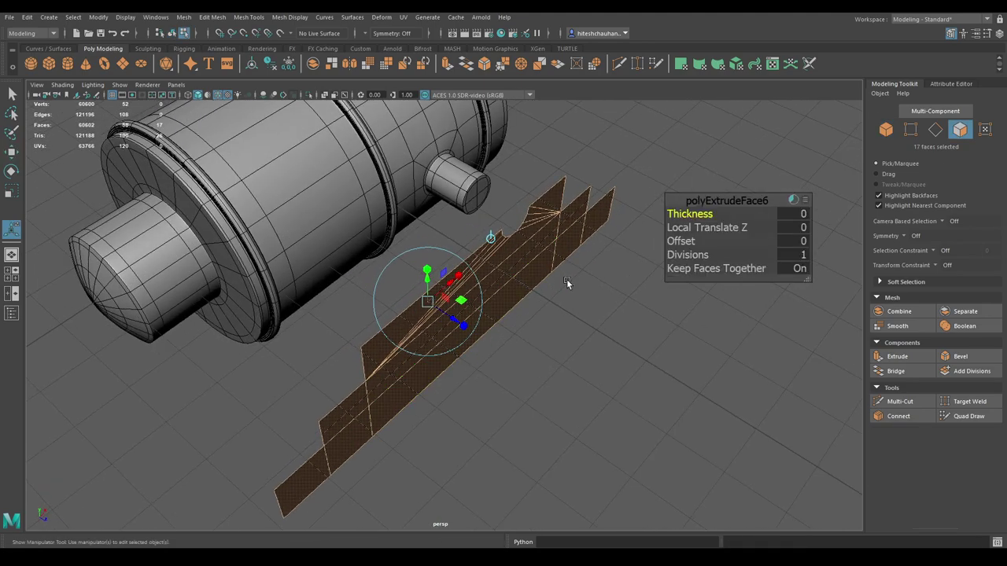
pyautogui.moveTo(684, 213); pyautogui.dragTo(706, 216)
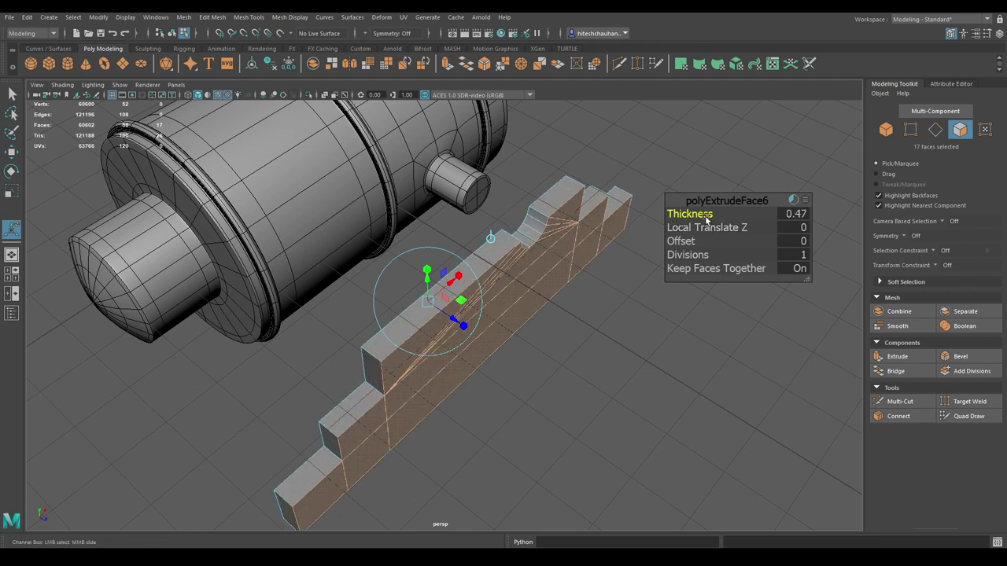
pyautogui.click(800, 213)
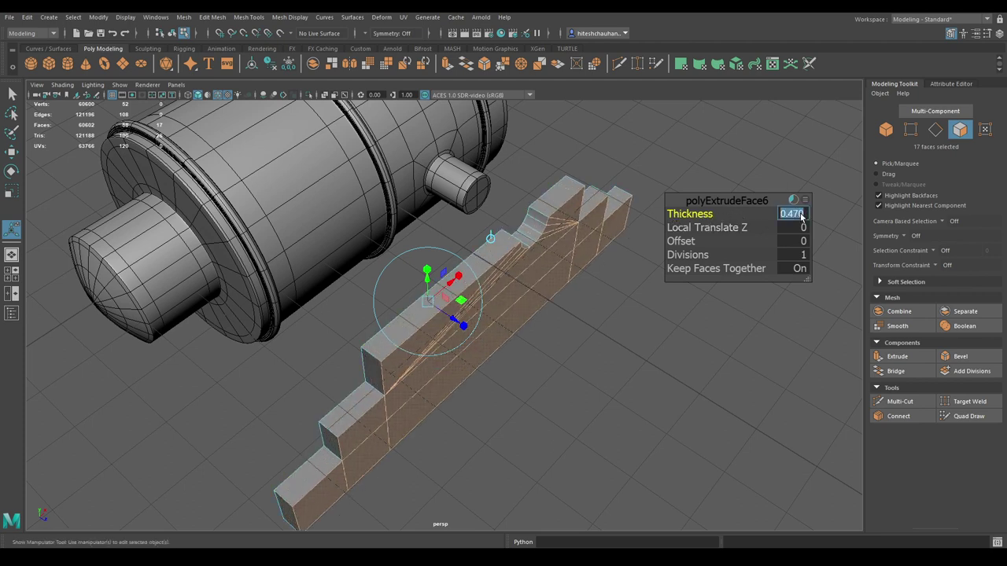
pyautogui.write('0.6')
pyautogui.press('Return')
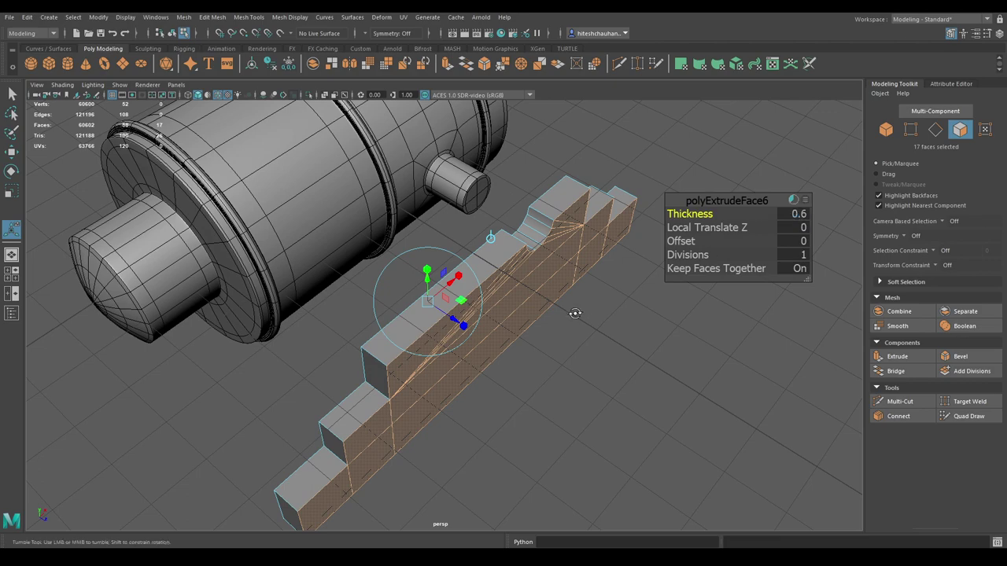
pyautogui.moveTo(574, 313)
pyautogui.keyDown('alt'); pyautogui.mouseDown()
pyautogui.moveTo(625, 290)
pyautogui.moveTo(587, 327)
pyautogui.moveTo(544, 299)
pyautogui.moveTo(587, 281)
pyautogui.moveTo(591, 315)
pyautogui.mouseUp(); pyautogui.keyUp('alt')
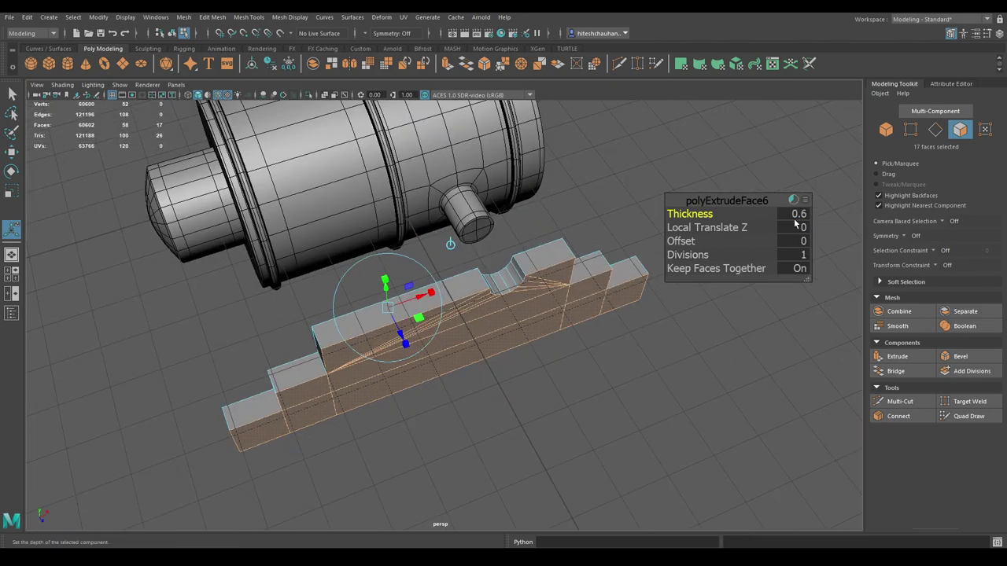
pyautogui.click(794, 214)
pyautogui.write('.5')
pyautogui.press('Return')
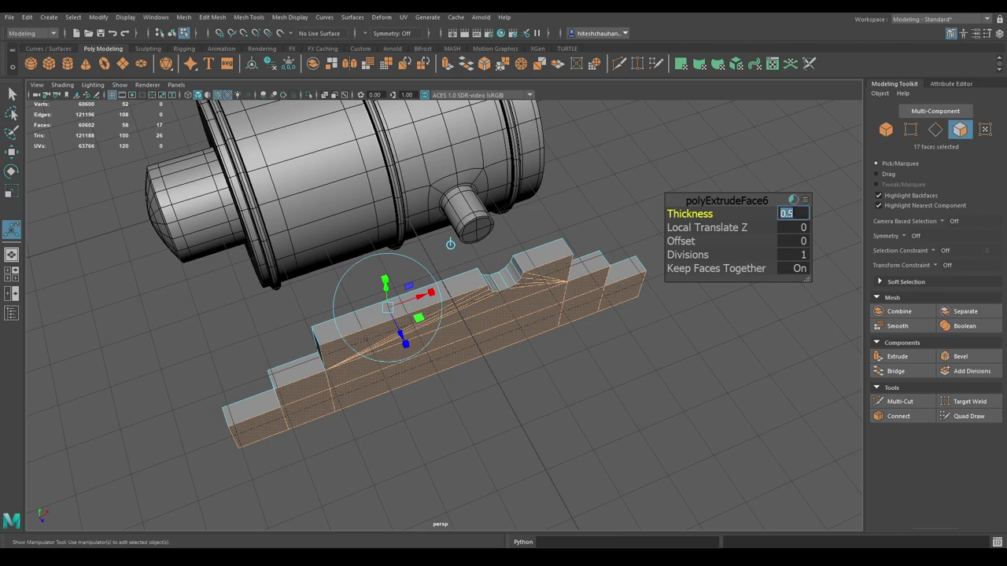
pyautogui.press('w')
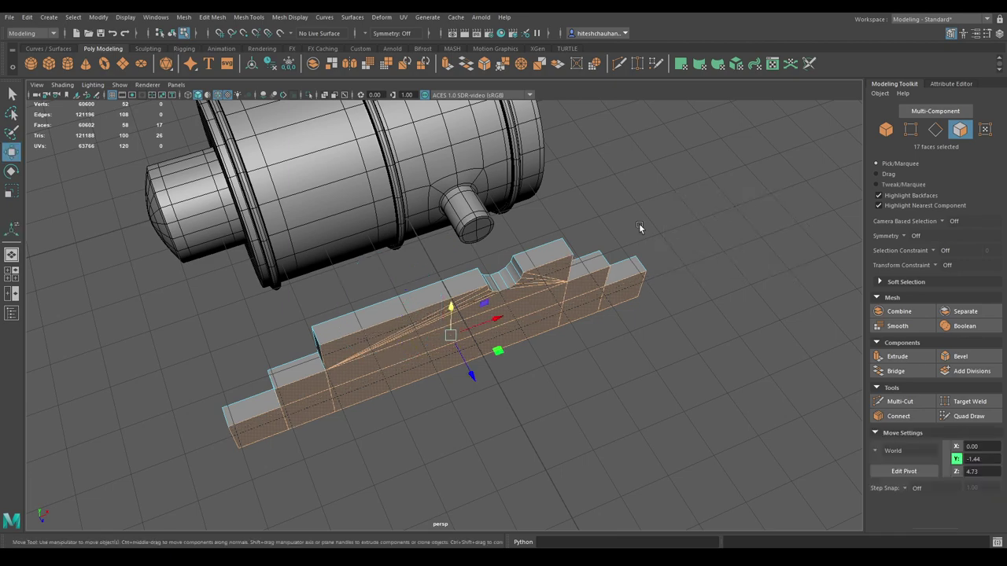
pyautogui.moveTo(638, 224)
pyautogui.keyDown('alt'); pyautogui.mouseDown()
pyautogui.moveTo(601, 244)
pyautogui.moveTo(611, 218)
pyautogui.mouseUp(); pyautogui.keyUp('alt')
# Step: Select the step corner edges on both sides of the bracket
pyautogui.moveTo(610, 218); pyautogui.dragTo(610, 192, button='right')
pyautogui.moveTo(608, 192)
pyautogui.keyDown('alt'); pyautogui.mouseDown()
pyautogui.moveTo(528, 218)
pyautogui.moveTo(402, 322)
pyautogui.moveTo(455, 397)
pyautogui.moveTo(470, 331)
pyautogui.mouseUp(); pyautogui.keyUp('alt')
pyautogui.click(397, 324)
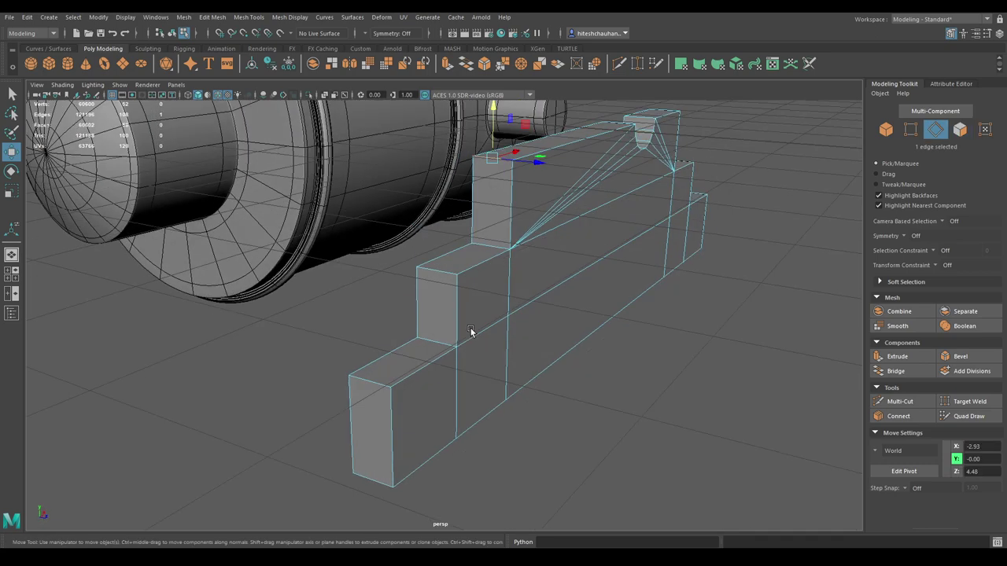
pyautogui.keyDown('shift'); pyautogui.click(487, 245); pyautogui.keyUp('shift')
pyautogui.keyDown('shift'); pyautogui.click(441, 271); pyautogui.keyUp('shift')
pyautogui.keyDown('shift'); pyautogui.click(429, 343); pyautogui.keyUp('shift')
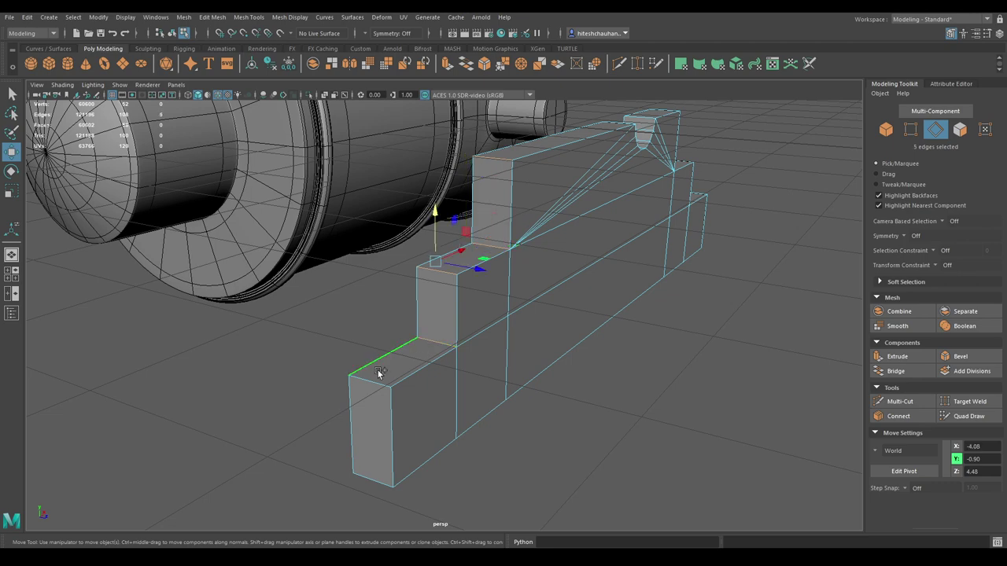
pyautogui.moveTo(620, 320)
pyautogui.keyDown('alt'); pyautogui.mouseDown()
pyautogui.moveTo(481, 339)
pyautogui.moveTo(475, 311)
pyautogui.mouseUp(); pyautogui.keyUp('alt')
pyautogui.keyDown('shift'); pyautogui.click(478, 263); pyautogui.keyUp('shift')
pyautogui.keyDown('shift'); pyautogui.click(532, 389); pyautogui.keyUp('shift')
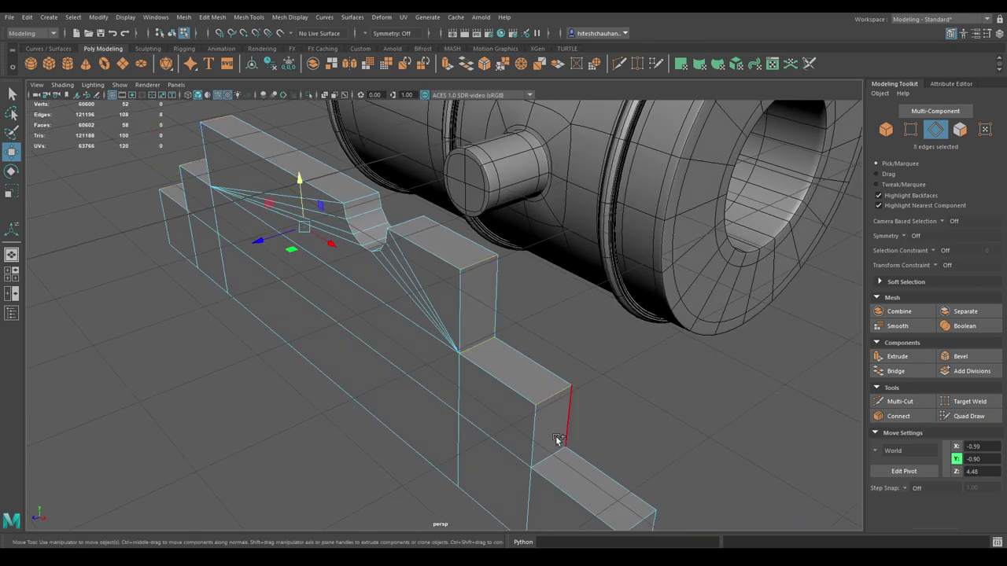
pyautogui.keyDown('shift'); pyautogui.click(570, 398); pyautogui.keyUp('shift')
pyautogui.keyDown('shift'); pyautogui.click(563, 464); pyautogui.keyUp('shift')
pyautogui.keyDown('alt'); pyautogui.moveTo(637, 457); pyautogui.dragTo(566, 387); pyautogui.keyUp('alt')
# Step: Bevel the selected step edges with 2 segments and a Fraction of 0.35
pyautogui.keyDown('shift'); pyautogui.moveTo(515, 310); pyautogui.dragTo(494, 304, button='right'); pyautogui.keyUp('shift')
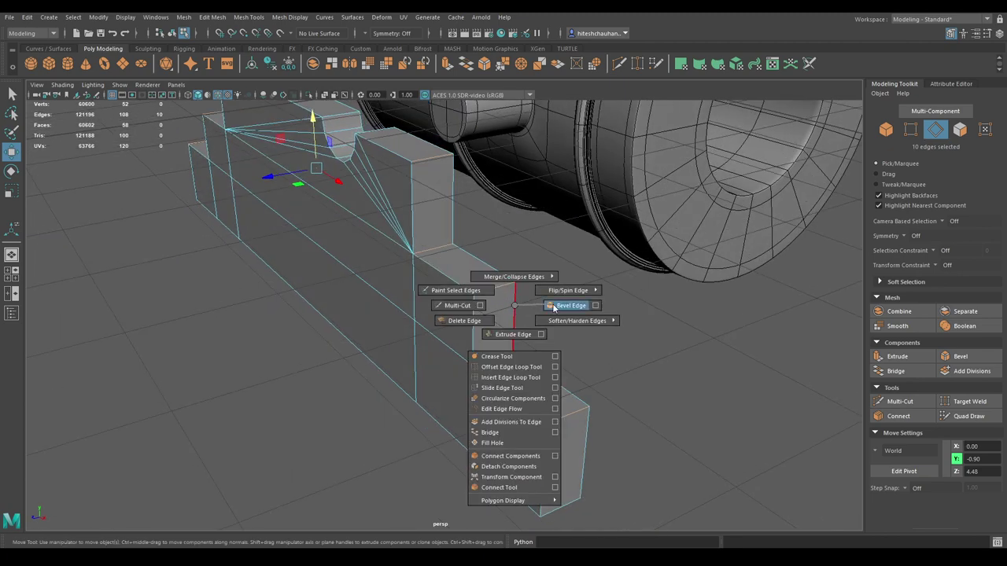
pyautogui.keyDown('alt'); pyautogui.moveTo(552, 296); pyautogui.dragTo(643, 290); pyautogui.keyUp('alt')
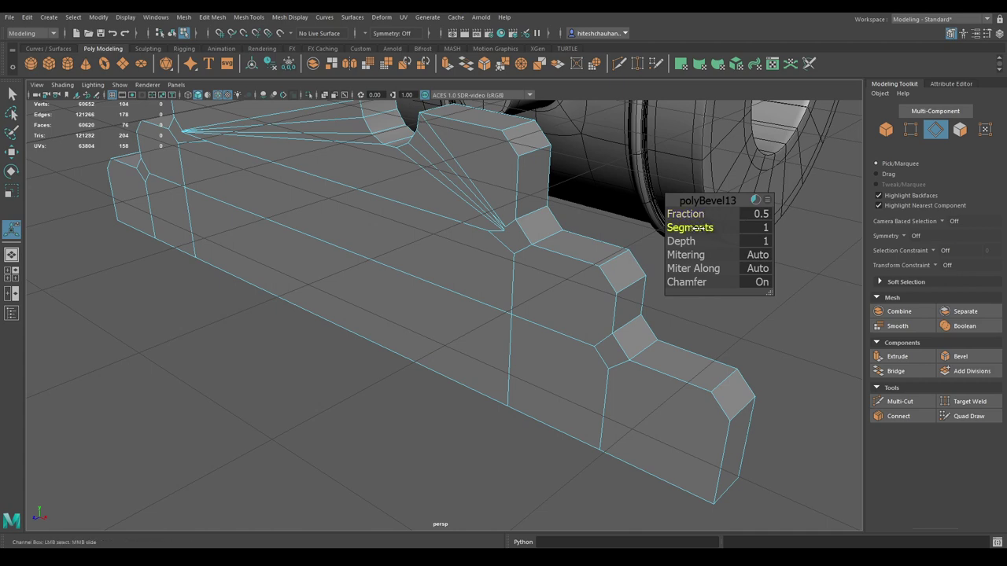
pyautogui.moveTo(720, 228); pyautogui.dragTo(731, 228)
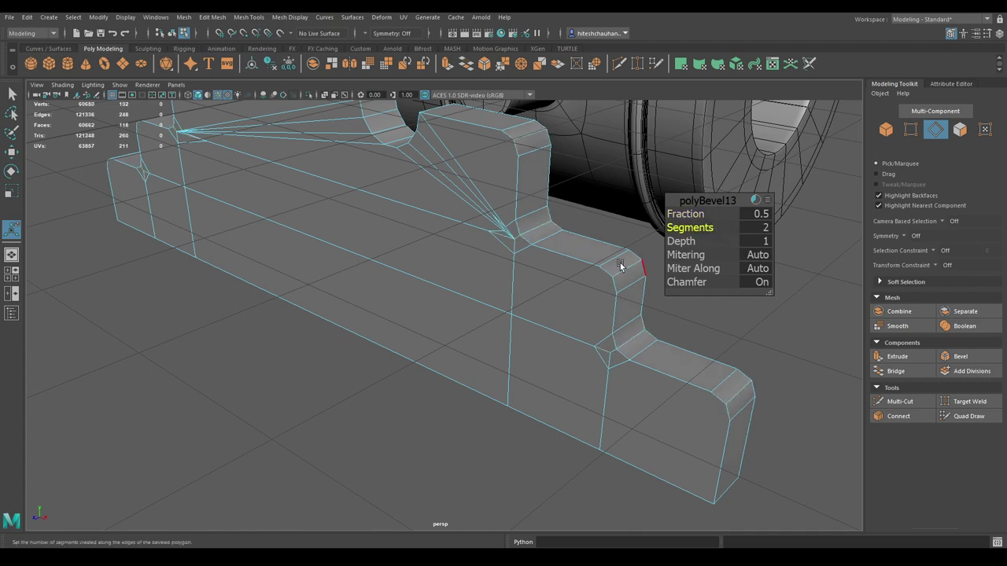
pyautogui.keyDown('alt'); pyautogui.moveTo(624, 265); pyautogui.dragTo(681, 269); pyautogui.keyUp('alt')
pyautogui.keyDown('alt'); pyautogui.moveTo(549, 270); pyautogui.dragTo(595, 262); pyautogui.keyUp('alt')
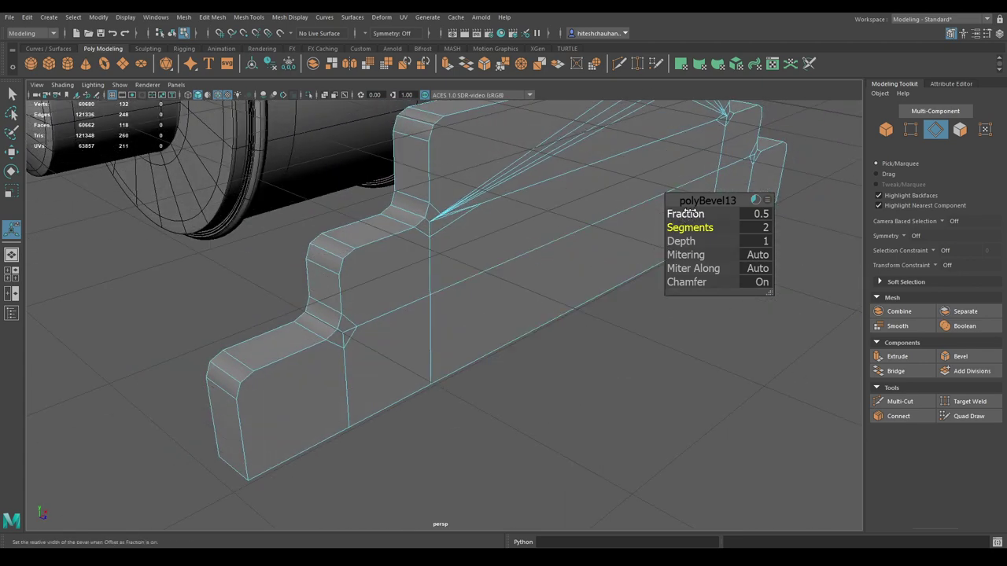
pyautogui.moveTo(686, 213); pyautogui.dragTo(685, 212)
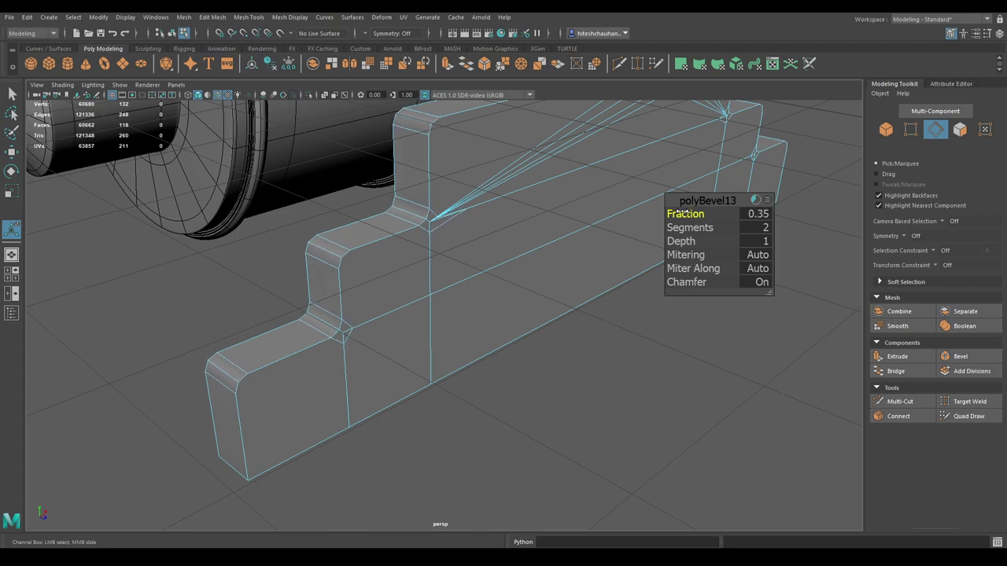
pyautogui.press('w')
pyautogui.moveTo(435, 253)
pyautogui.keyDown('alt'); pyautogui.mouseDown(button='right')
pyautogui.moveTo(429, 272)
pyautogui.moveTo(486, 345)
pyautogui.moveTo(502, 431)
pyautogui.moveTo(463, 396)
pyautogui.moveTo(487, 230)
pyautogui.moveTo(427, 229)
pyautogui.mouseUp(button='right'); pyautogui.keyUp('alt')
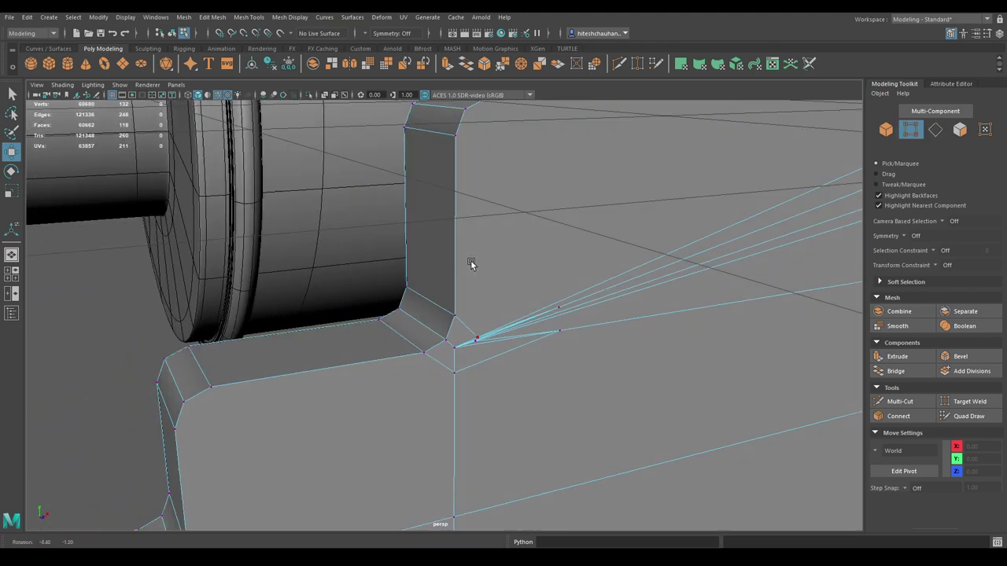
pyautogui.moveTo(470, 265)
pyautogui.keyDown('alt'); pyautogui.mouseDown()
pyautogui.moveTo(555, 231)
pyautogui.moveTo(537, 213)
pyautogui.mouseUp(); pyautogui.keyUp('alt')
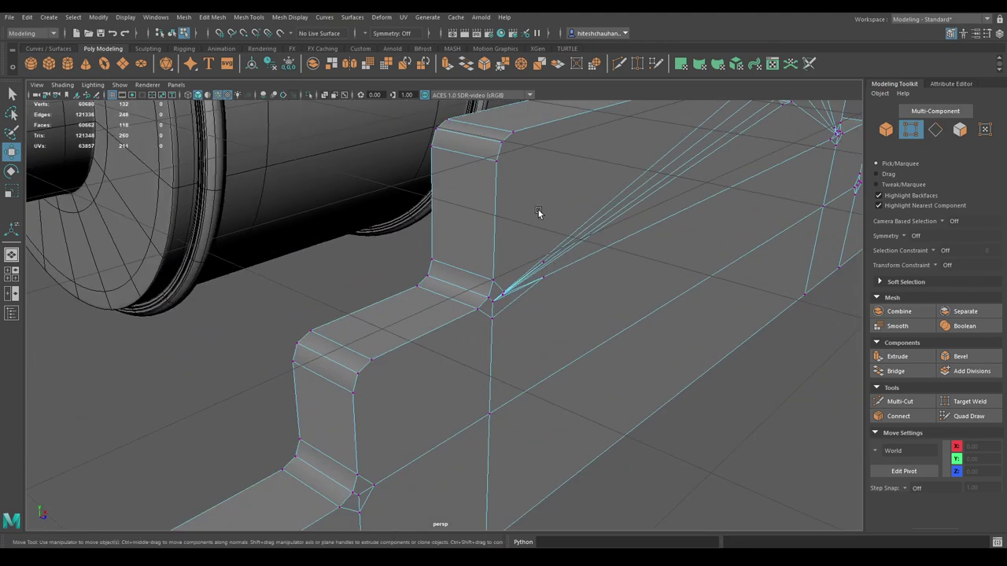
# Step: Split the bracket lengthwise with a new centre edge loop via To Edge Ring and Split
pyautogui.keyDown('alt'); pyautogui.moveTo(537, 300); pyautogui.dragTo(560, 283); pyautogui.keyUp('alt')
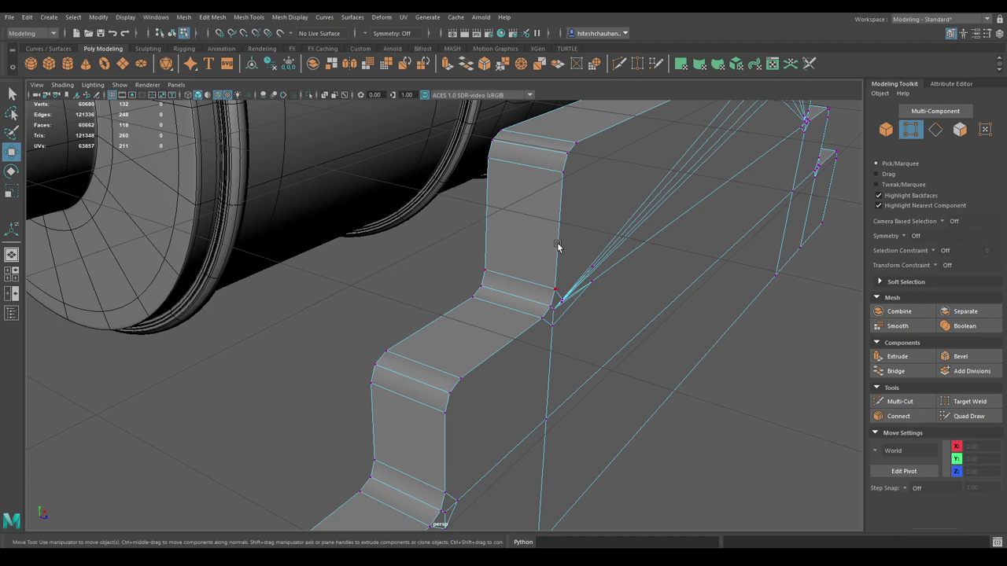
pyautogui.keyDown('alt'); pyautogui.moveTo(557, 246); pyautogui.dragTo(633, 246); pyautogui.keyUp('alt')
pyautogui.moveTo(660, 248); pyautogui.dragTo(658, 191, button='right')
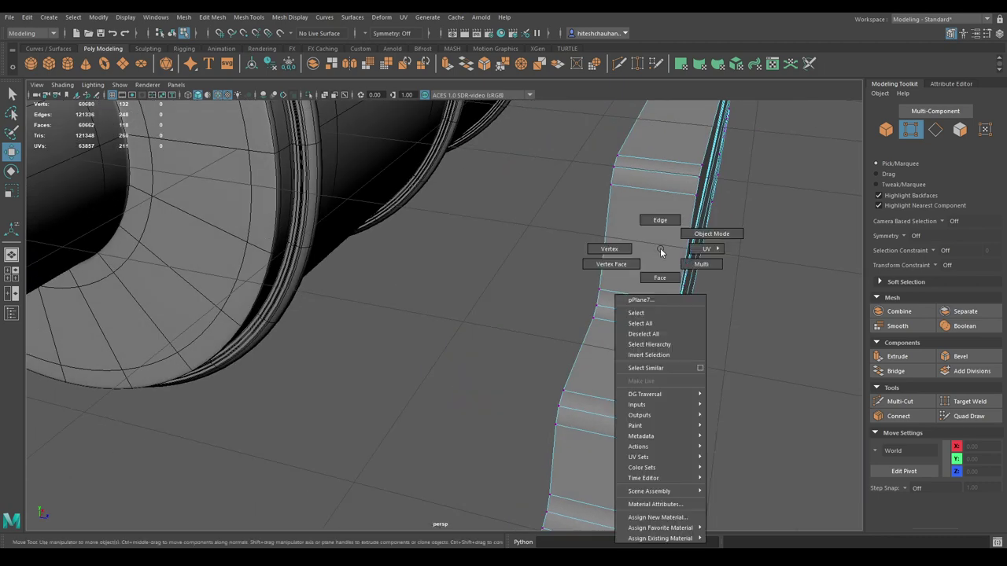
pyautogui.click(657, 191)
pyautogui.keyDown('alt'); pyautogui.moveTo(632, 184); pyautogui.dragTo(636, 160); pyautogui.keyUp('alt')
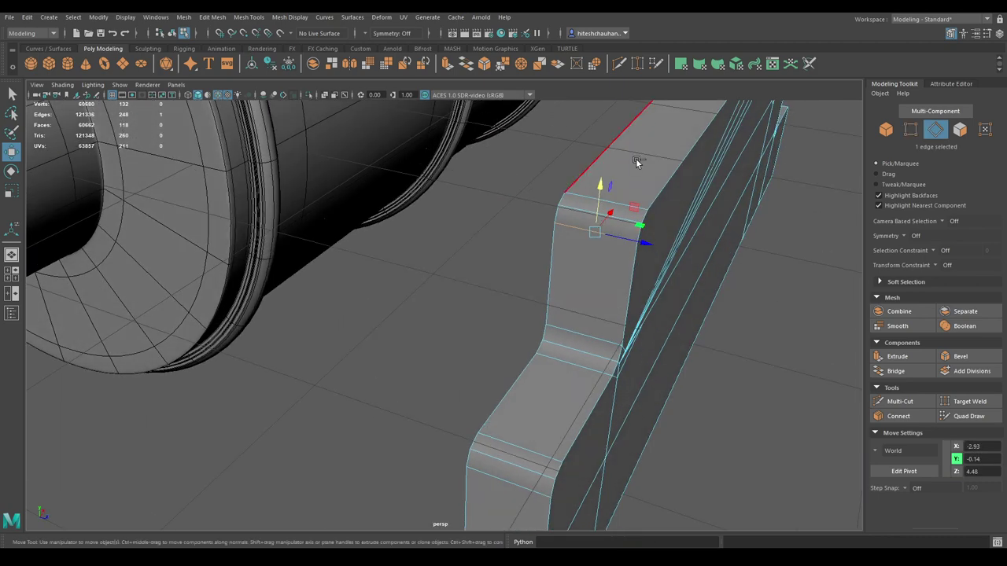
pyautogui.keyDown('ctrl'); pyautogui.rightClick(636, 160); pyautogui.keyUp('ctrl')
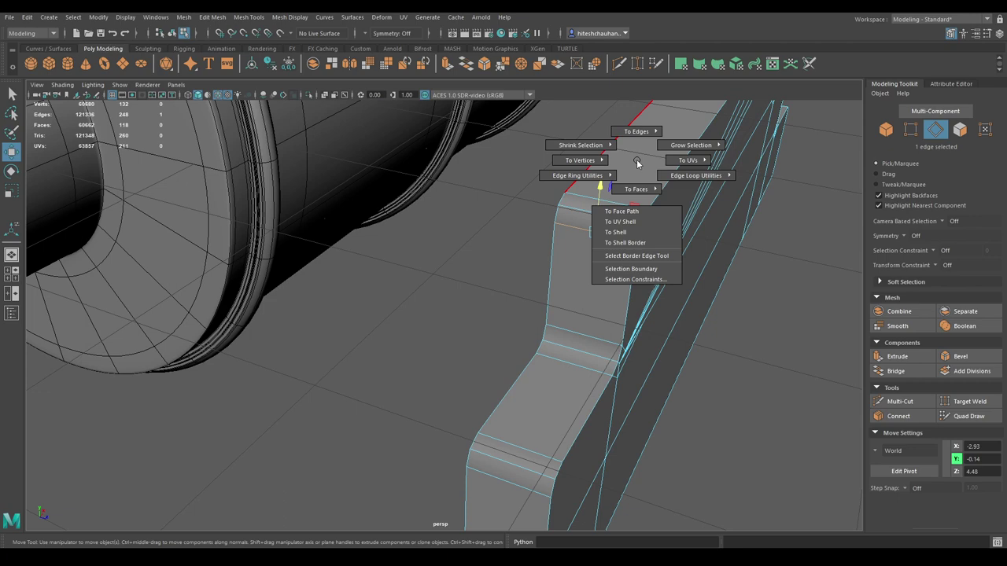
pyautogui.moveTo(577, 176)
pyautogui.click(664, 194)
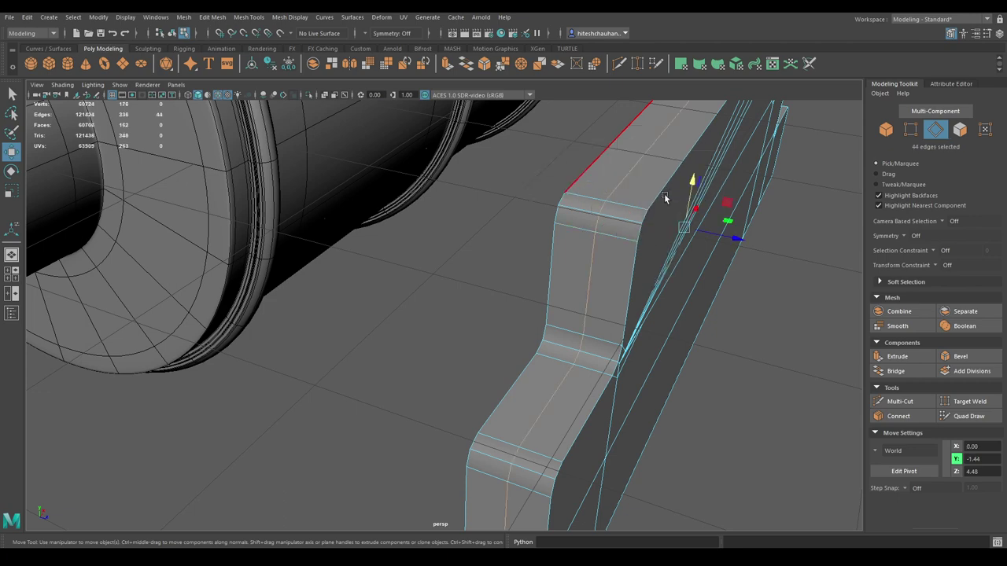
pyautogui.keyDown('alt'); pyautogui.moveTo(664, 194); pyautogui.dragTo(601, 157); pyautogui.keyUp('alt')
# Step: From Top view, select the faces on one half of the bracket and delete them
pyautogui.press('space')
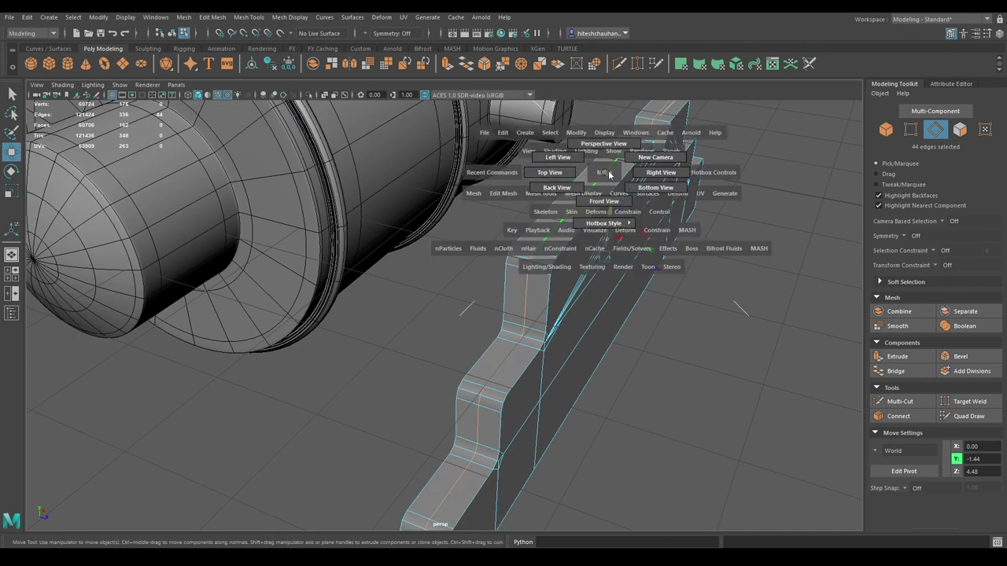
pyautogui.click(553, 174)
pyautogui.keyDown('alt'); pyautogui.moveTo(551, 295); pyautogui.dragTo(551, 180, button='middle'); pyautogui.keyUp('alt')
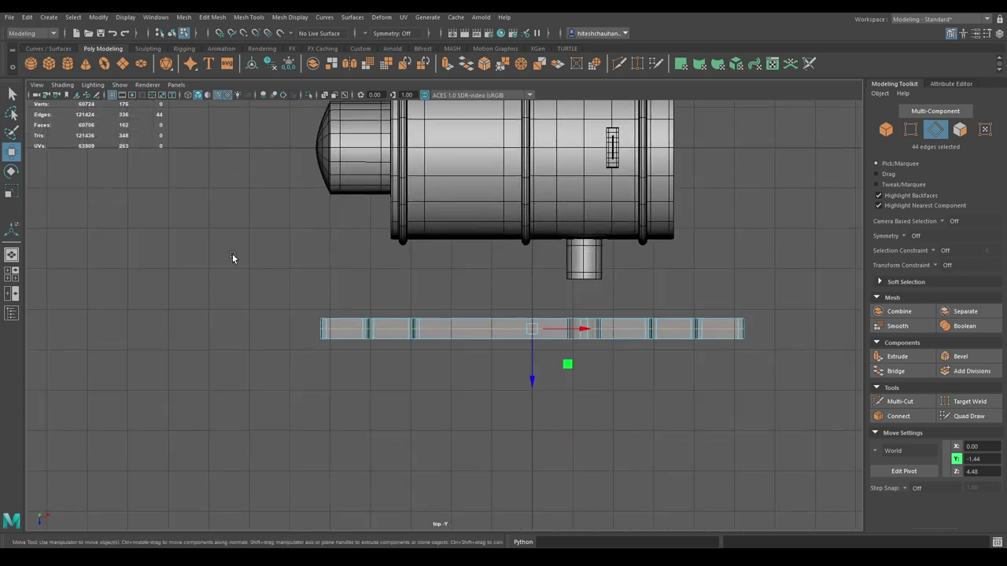
pyautogui.moveTo(183, 236); pyautogui.dragTo(184, 262, button='right')
pyautogui.moveTo(182, 263); pyautogui.dragTo(865, 332)
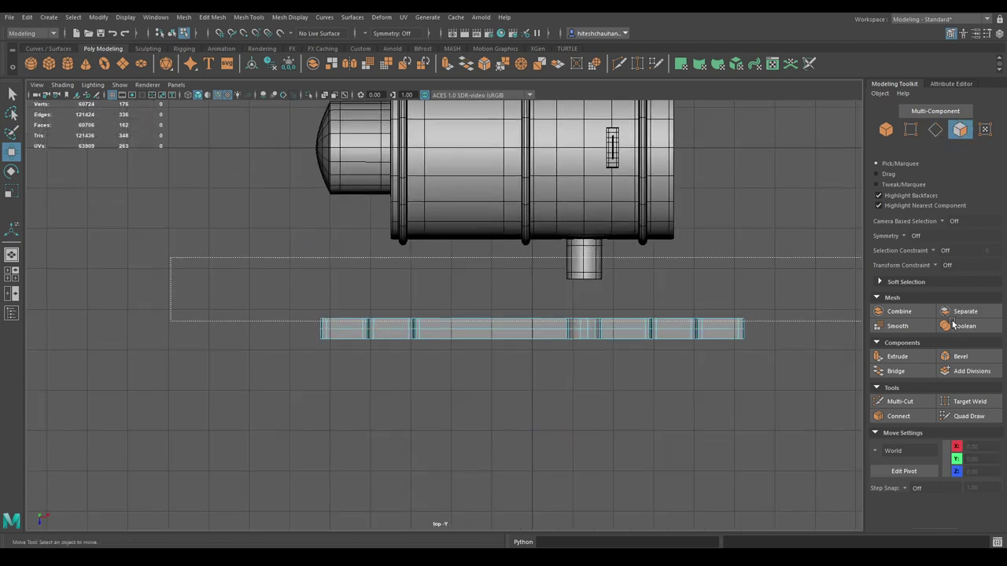
pyautogui.press('space')
pyautogui.moveTo(763, 259); pyautogui.dragTo(726, 202)
pyautogui.press('f')
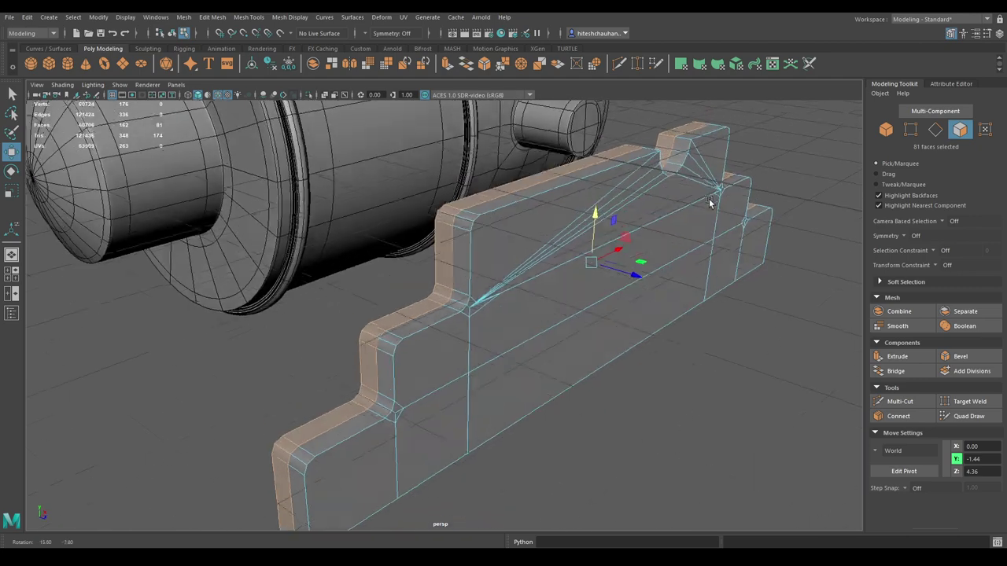
pyautogui.press('space')
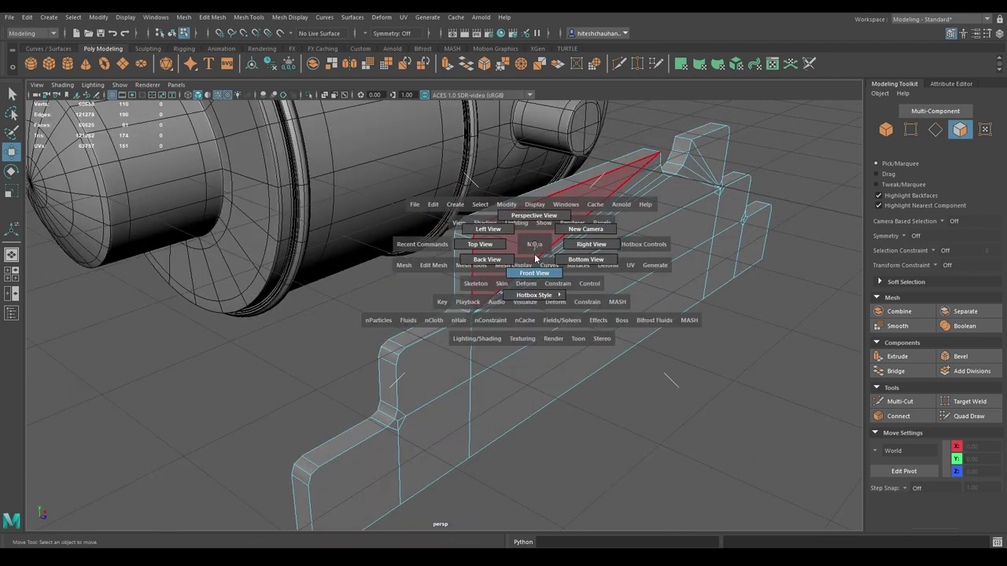
pyautogui.moveTo(535, 259); pyautogui.dragTo(538, 313)
pyautogui.scroll(2, 429, 317)
pyautogui.scroll(3, 428, 317)
# Step: In Front view, select the six vertices crowded at the inner step corner
pyautogui.keyDown('alt'); pyautogui.moveTo(429, 316); pyautogui.dragTo(471, 391, button='middle'); pyautogui.keyUp('alt')
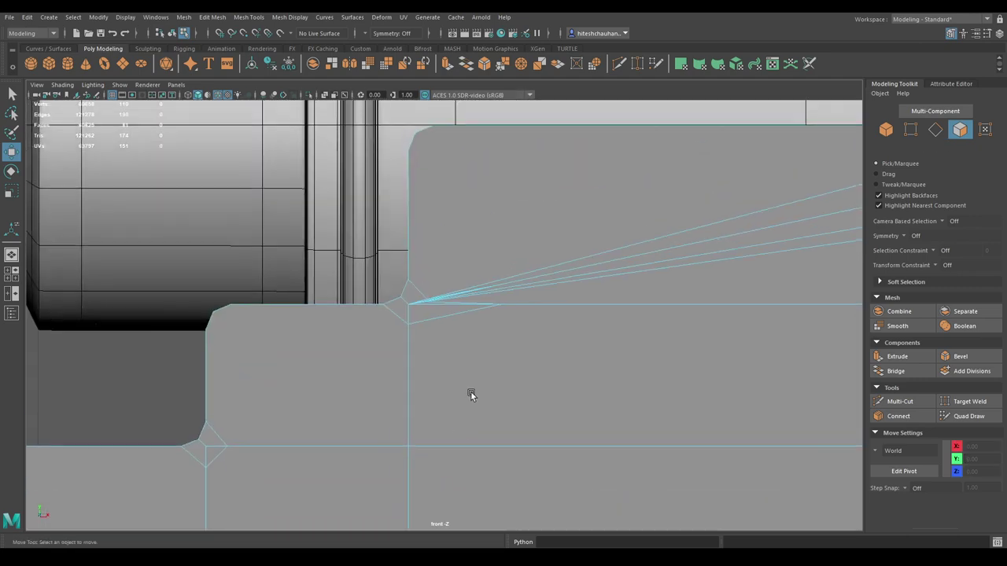
pyautogui.rightClick(526, 231)
pyautogui.click(479, 233)
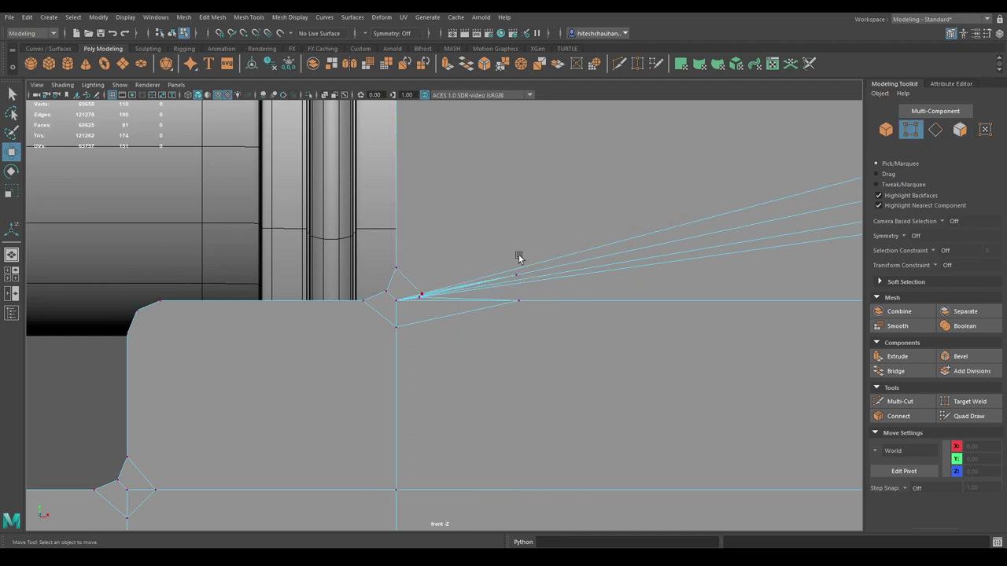
pyautogui.moveTo(518, 258); pyautogui.dragTo(512, 313)
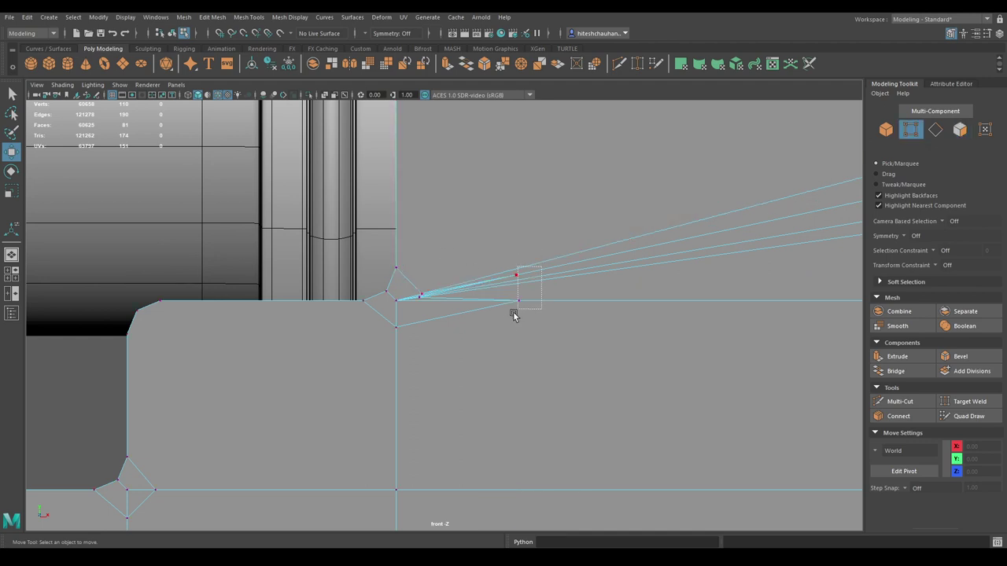
pyautogui.keyDown('shift'); pyautogui.click(416, 305); pyautogui.keyUp('shift')
pyautogui.keyDown('shift'); pyautogui.moveTo(389, 318); pyautogui.dragTo(409, 350); pyautogui.keyUp('shift')
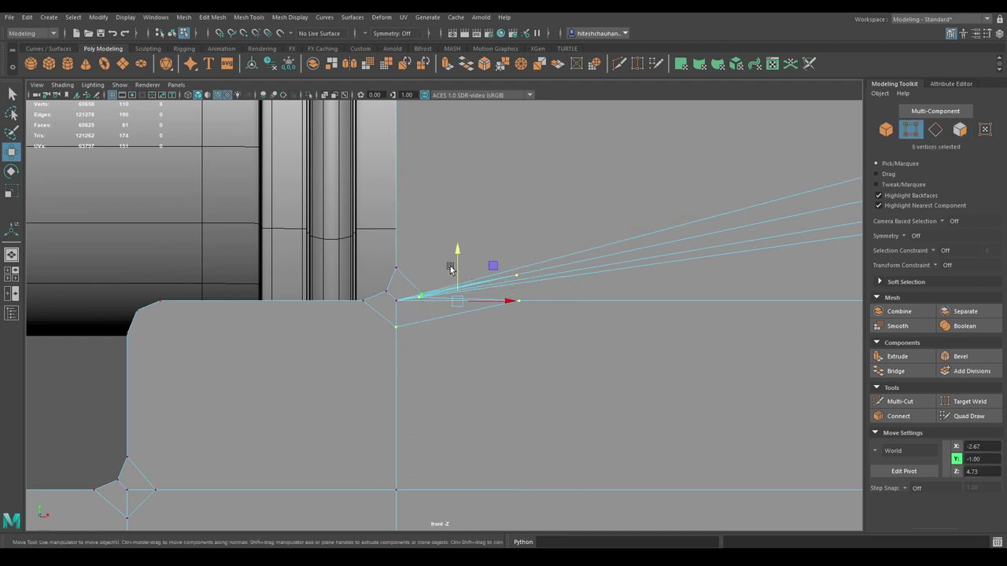
# Step: Merge the six corner vertices to their centre and nudge the result slightly left along X
pyautogui.keyDown('shift'); pyautogui.moveTo(435, 264); pyautogui.dragTo(430, 203, button='right'); pyautogui.keyUp('shift')
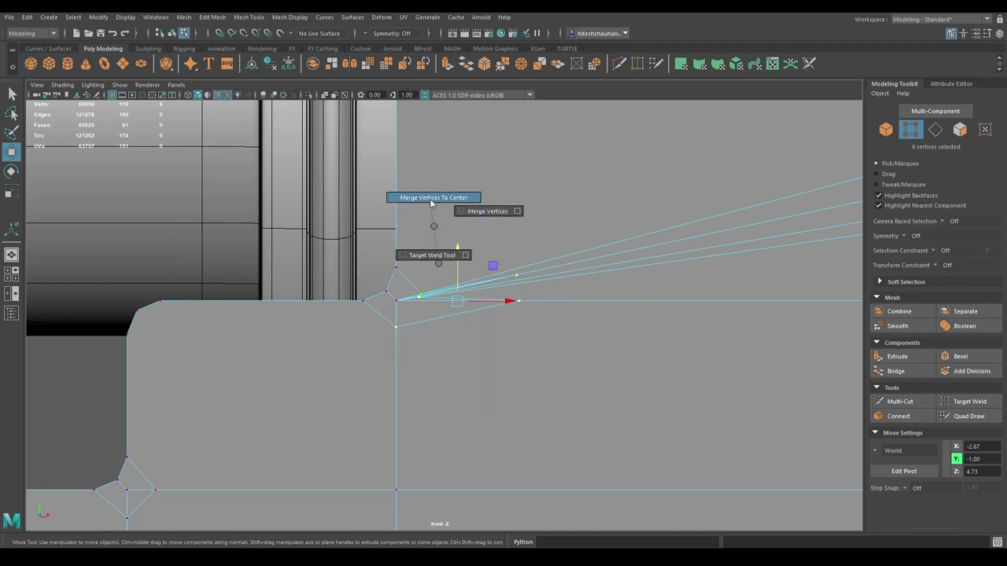
pyautogui.keyDown('shift'); pyautogui.moveTo(431, 202); pyautogui.dragTo(429, 201, button='right'); pyautogui.keyUp('shift')
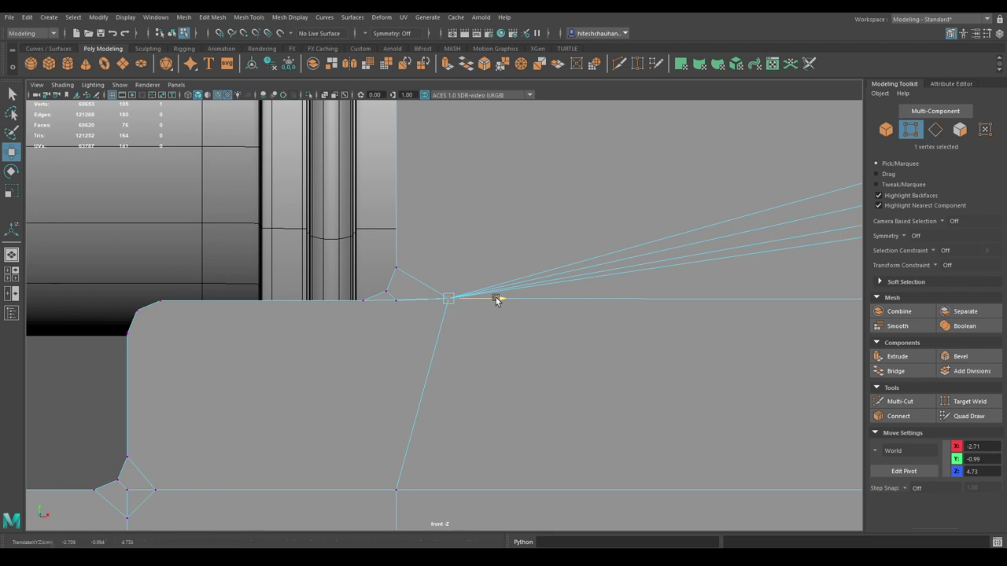
pyautogui.moveTo(496, 298); pyautogui.dragTo(481, 299)
pyautogui.keyDown('shift'); pyautogui.rightClick(442, 245); pyautogui.keyUp('shift')
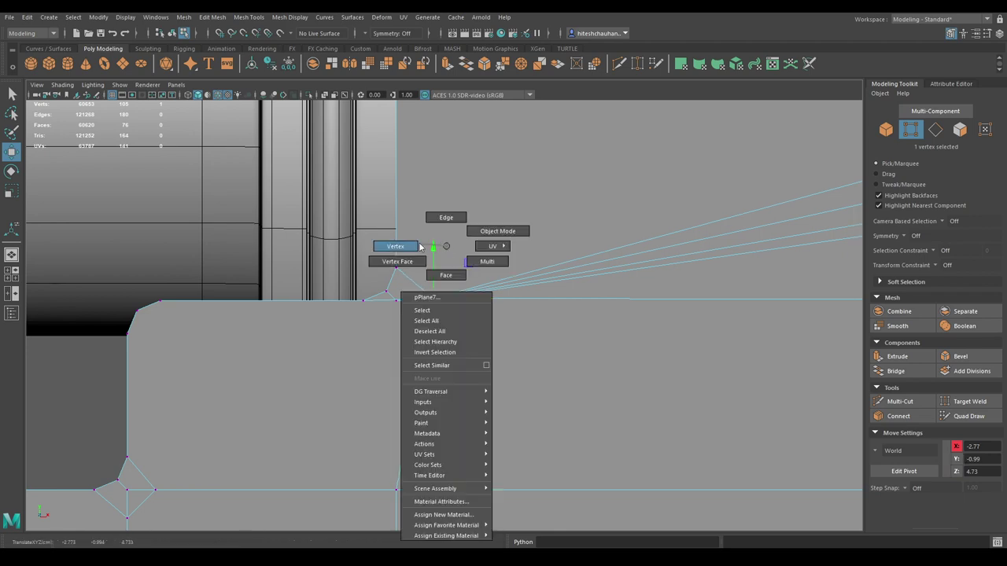
pyautogui.keyDown('shift'); pyautogui.rightClick(441, 236); pyautogui.keyUp('shift')
pyautogui.keyDown('shift'); pyautogui.moveTo(457, 239); pyautogui.dragTo(457, 204, button='right'); pyautogui.keyUp('shift')
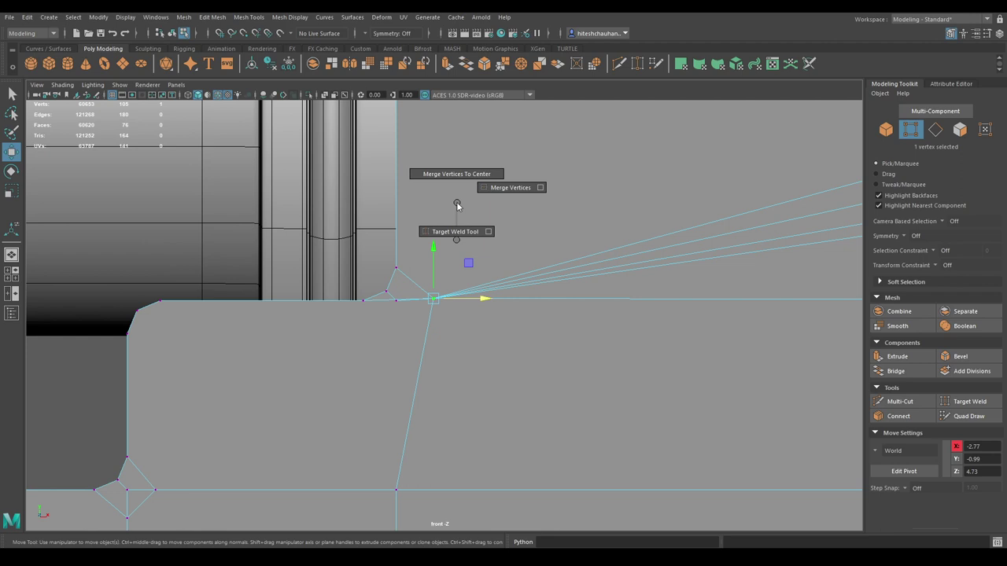
pyautogui.keyDown('shift'); pyautogui.moveTo(456, 201); pyautogui.dragTo(455, 231, button='right'); pyautogui.keyUp('shift')
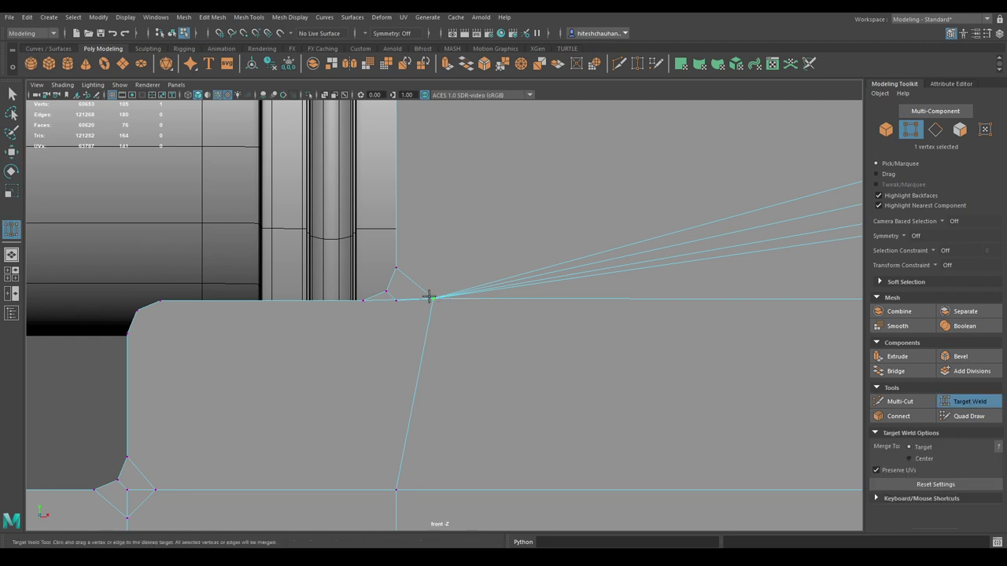
# Step: Target-weld the merged vertex and the diamond's right vertex onto their neighbouring vertices
pyautogui.moveTo(405, 303); pyautogui.dragTo(397, 303)
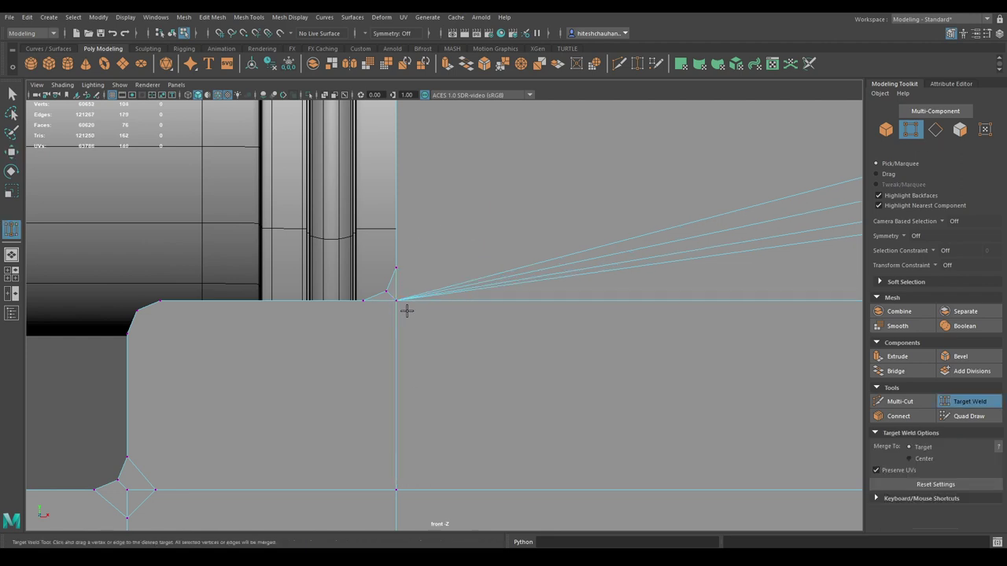
pyautogui.scroll(-3, 407, 311)
pyautogui.keyDown('alt'); pyautogui.moveTo(429, 307); pyautogui.dragTo(489, 292, button='middle'); pyautogui.keyUp('alt')
pyautogui.scroll(2, 445, 372)
pyautogui.scroll(2, 571, 485)
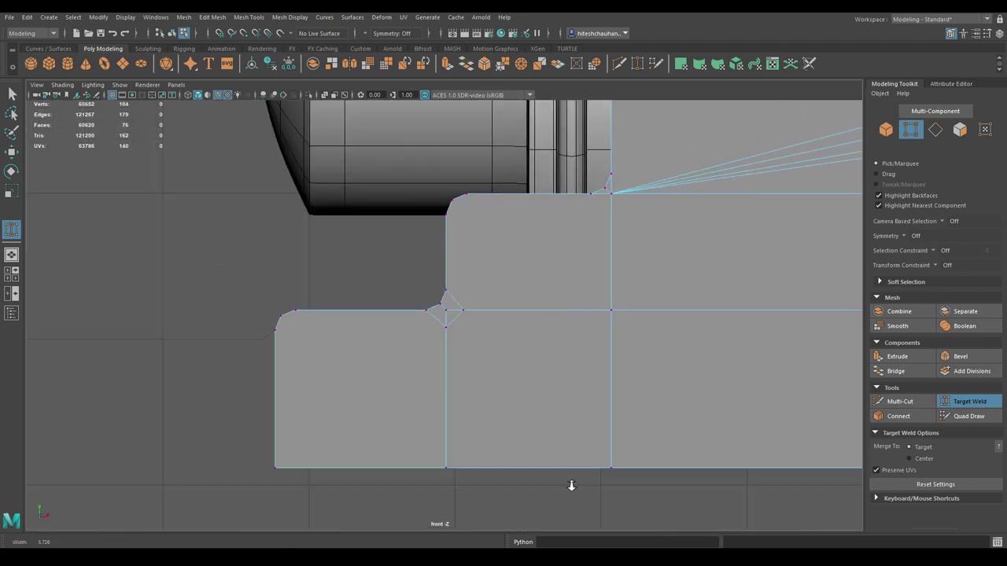
pyautogui.scroll(2, 571, 486)
pyautogui.scroll(2, 557, 514)
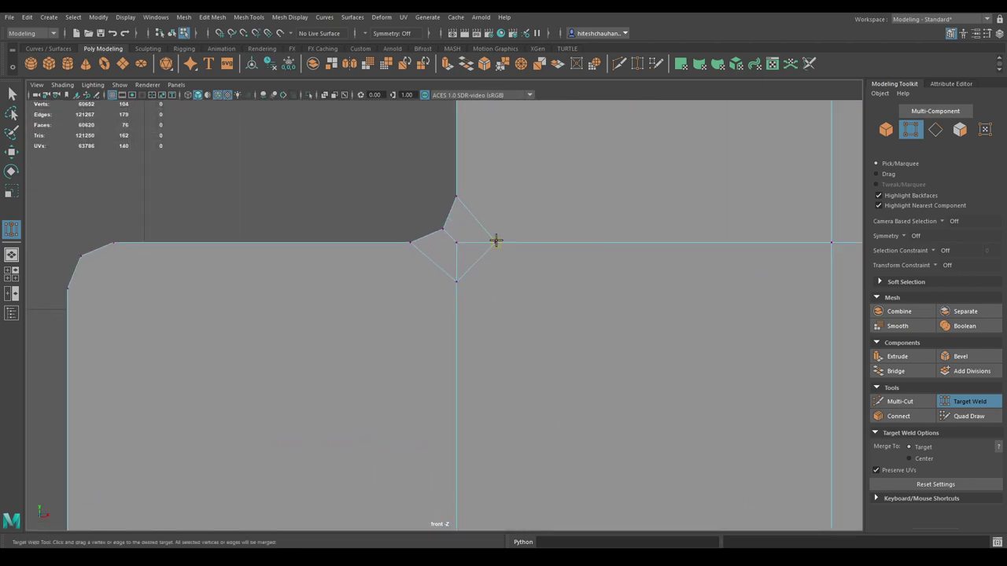
pyautogui.moveTo(461, 242); pyautogui.dragTo(456, 246)
pyautogui.scroll(-2, 495, 333)
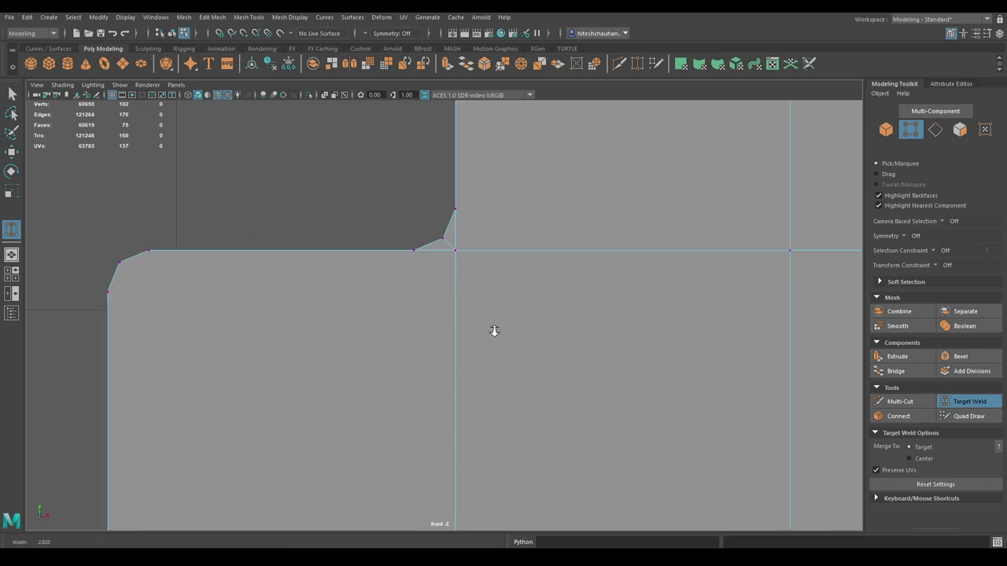
pyautogui.scroll(-3, 436, 333)
pyautogui.scroll(2, 490, 312)
pyautogui.scroll(2, 417, 362)
pyautogui.scroll(2, 445, 319)
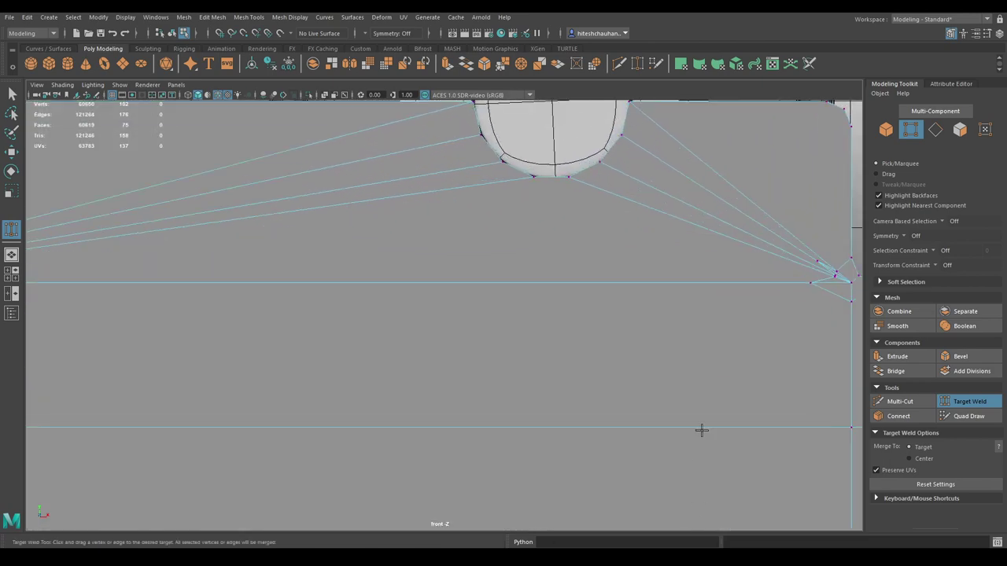
pyautogui.scroll(-1, 700, 427)
pyautogui.scroll(1, 443, 332)
pyautogui.scroll(1, 622, 358)
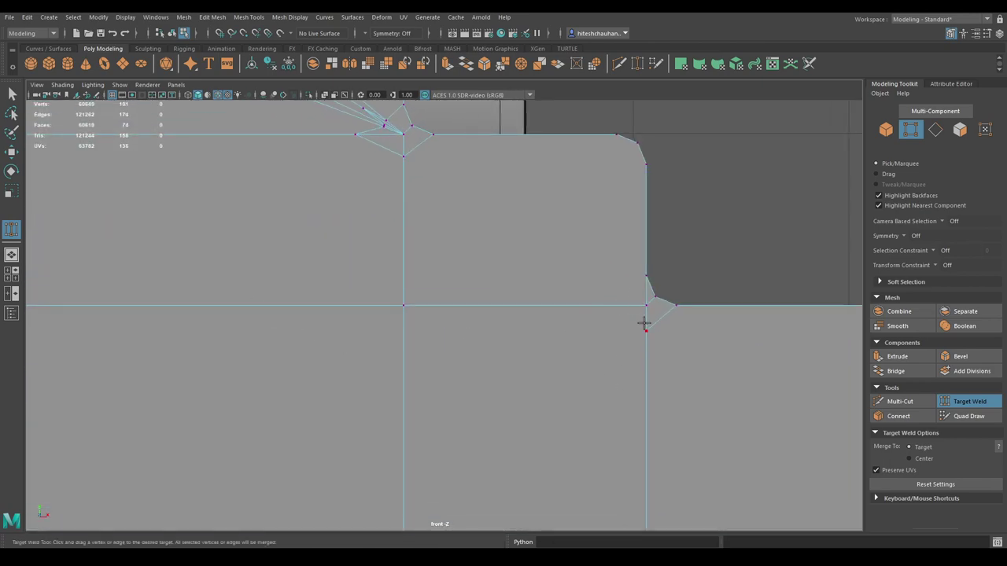
# Step: Weld the remaining stray corner vertices onto the notch corner point, leaving 69 faces
pyautogui.moveTo(643, 309); pyautogui.dragTo(644, 307)
pyautogui.scroll(-2, 595, 337)
pyautogui.scroll(3, 563, 458)
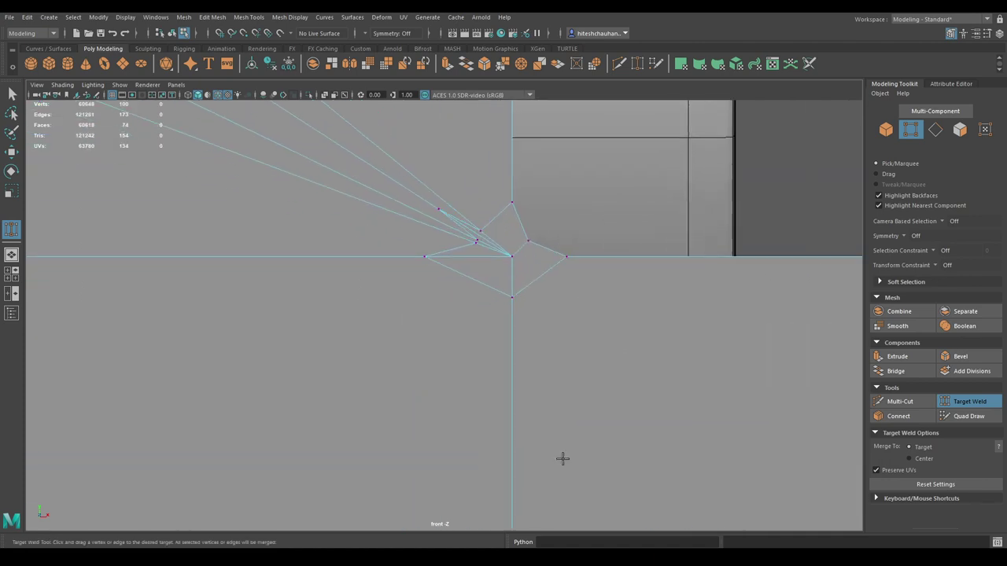
pyautogui.moveTo(512, 280); pyautogui.dragTo(511, 257)
pyautogui.moveTo(511, 256); pyautogui.dragTo(512, 256)
pyautogui.moveTo(511, 261); pyautogui.dragTo(511, 260)
pyautogui.scroll(-5, 526, 299)
# Step: Orbit around the half-bracket in perspective to inspect the welded notch and step corners
pyautogui.press('w')
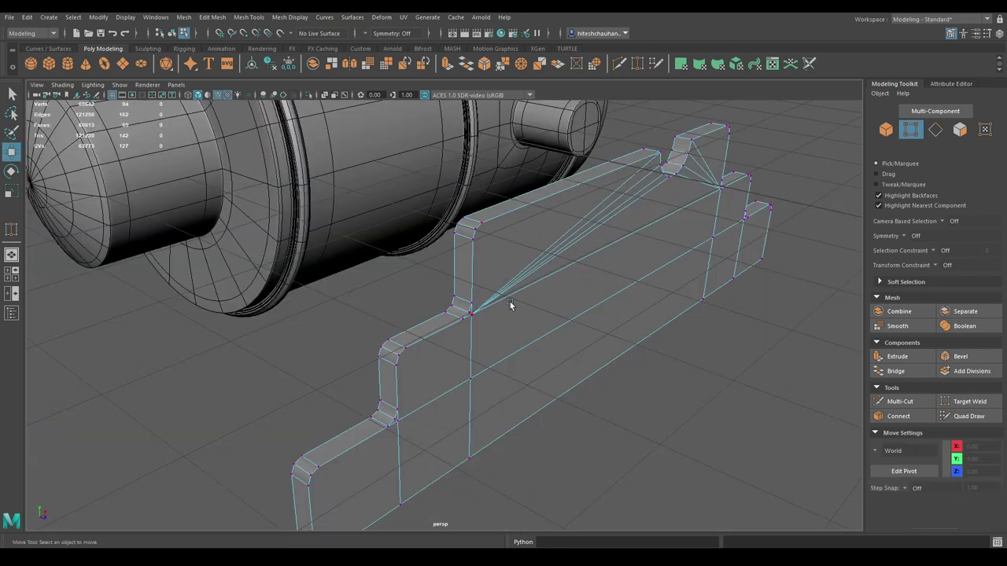
pyautogui.moveTo(509, 301)
pyautogui.keyDown('alt'); pyautogui.mouseDown()
pyautogui.moveTo(449, 319)
pyautogui.moveTo(483, 312)
pyautogui.moveTo(467, 308)
pyautogui.moveTo(458, 279)
pyautogui.moveTo(423, 250)
pyautogui.moveTo(436, 295)
pyautogui.mouseUp(); pyautogui.keyUp('alt')
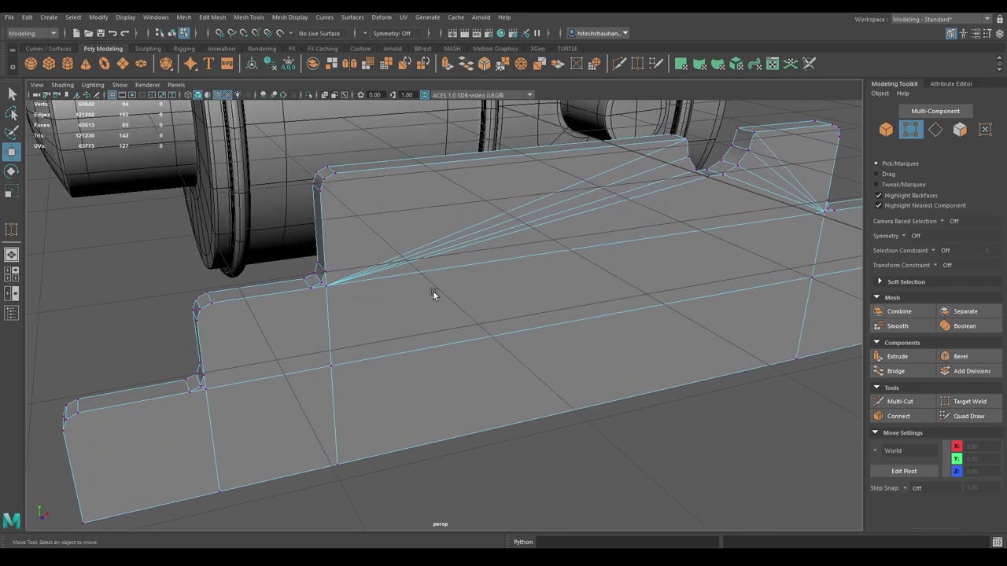
pyautogui.scroll(-3, 397, 237)
pyautogui.moveTo(377, 281)
pyautogui.keyDown('alt'); pyautogui.mouseDown()
pyautogui.moveTo(387, 250)
pyautogui.moveTo(398, 288)
pyautogui.mouseUp(); pyautogui.keyUp('alt')
pyautogui.scroll(4, 372, 354)
pyautogui.keyDown('alt'); pyautogui.moveTo(373, 354); pyautogui.dragTo(403, 334, button='middle'); pyautogui.keyUp('alt')
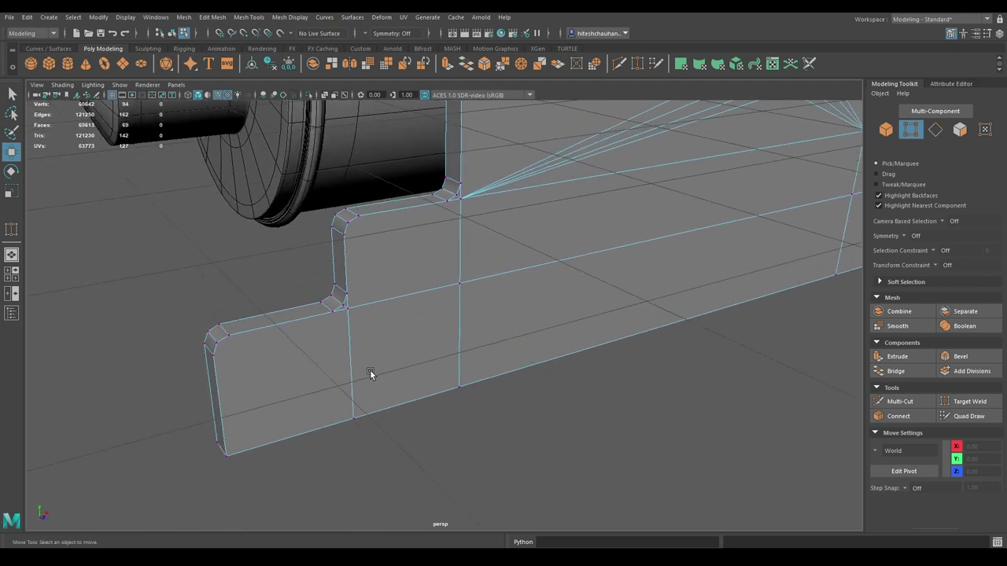
pyautogui.scroll(-1, 337, 373)
pyautogui.moveTo(365, 358)
pyautogui.keyDown('alt'); pyautogui.mouseDown()
pyautogui.moveTo(425, 364)
pyautogui.moveTo(353, 359)
pyautogui.mouseUp(); pyautogui.keyUp('alt')
pyautogui.moveTo(353, 359)
pyautogui.keyDown('alt'); pyautogui.mouseDown(button='right')
pyautogui.moveTo(357, 333)
pyautogui.moveTo(394, 414)
pyautogui.moveTo(328, 331)
pyautogui.mouseUp(button='right'); pyautogui.keyUp('alt')
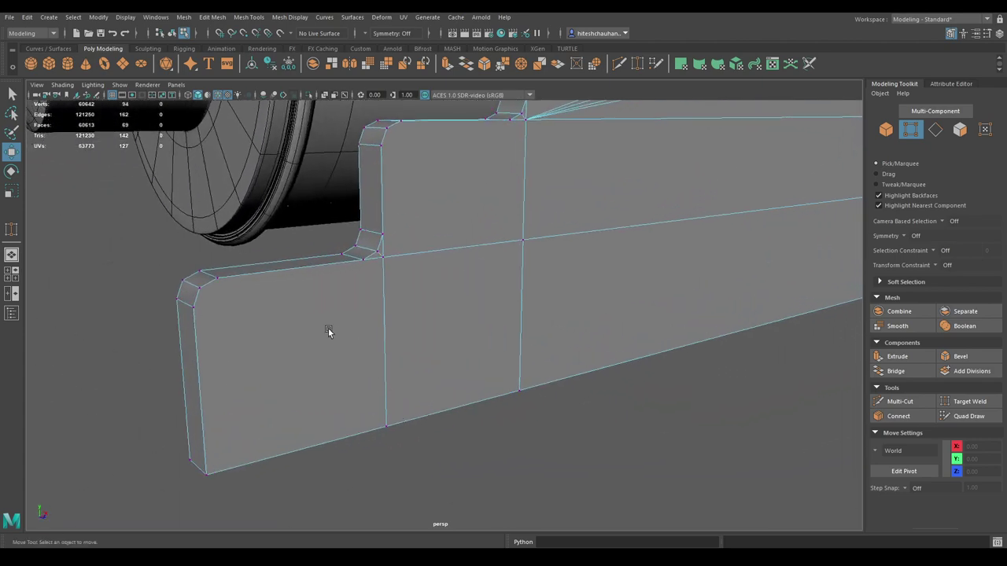
pyautogui.moveTo(270, 339)
pyautogui.keyDown('alt'); pyautogui.mouseDown()
pyautogui.moveTo(272, 406)
pyautogui.moveTo(334, 331)
pyautogui.mouseUp(); pyautogui.keyUp('alt')
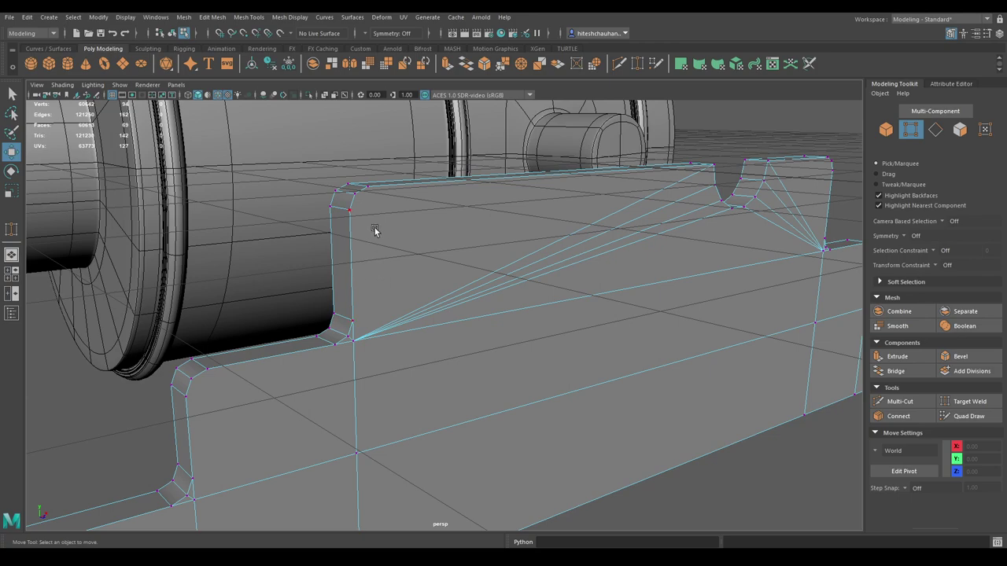
pyautogui.keyDown('alt'); pyautogui.moveTo(415, 245); pyautogui.dragTo(345, 284); pyautogui.keyUp('alt')
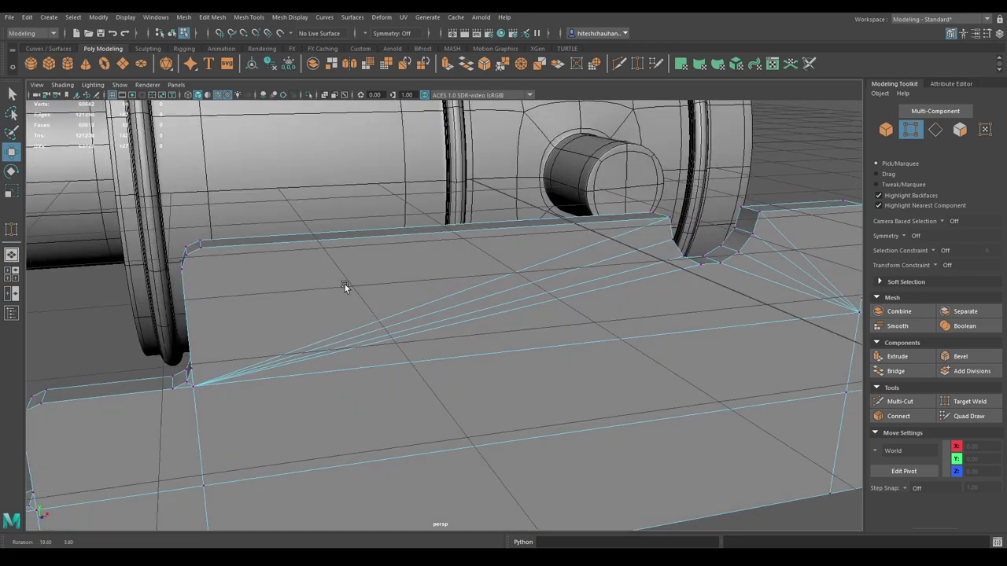
pyautogui.keyDown('alt'); pyautogui.moveTo(345, 284); pyautogui.dragTo(324, 317, button='right'); pyautogui.keyUp('alt')
pyautogui.keyDown('alt'); pyautogui.moveTo(324, 317); pyautogui.dragTo(321, 304); pyautogui.keyUp('alt')
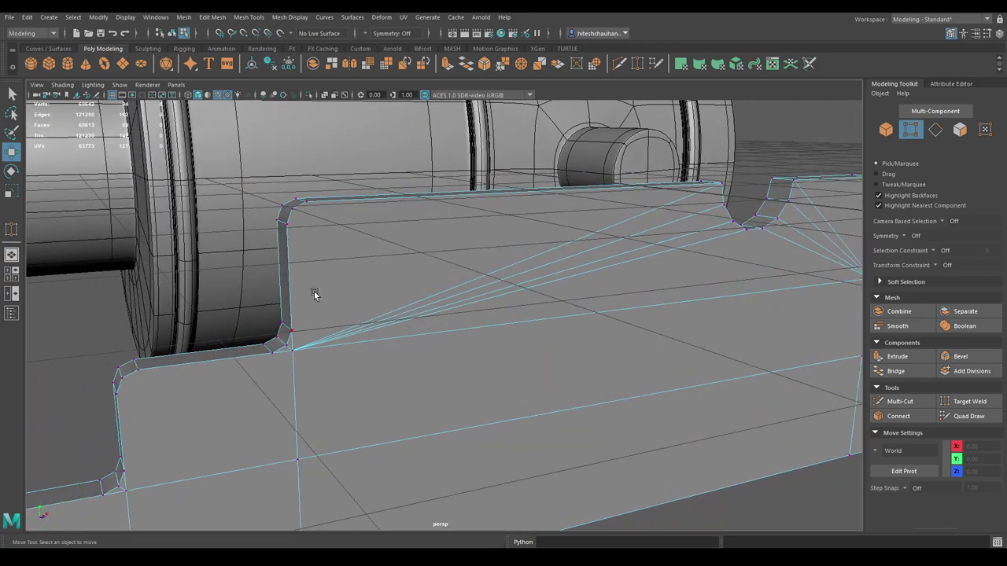
pyautogui.keyDown('alt'); pyautogui.moveTo(313, 294); pyautogui.dragTo(428, 398, button='right'); pyautogui.keyUp('alt')
# Step: Toggle the bracket to Object mode and back into Vertex mode
pyautogui.moveTo(382, 265); pyautogui.dragTo(412, 253, button='right')
pyautogui.keyDown('alt'); pyautogui.moveTo(412, 254); pyautogui.dragTo(522, 240); pyautogui.keyUp('alt')
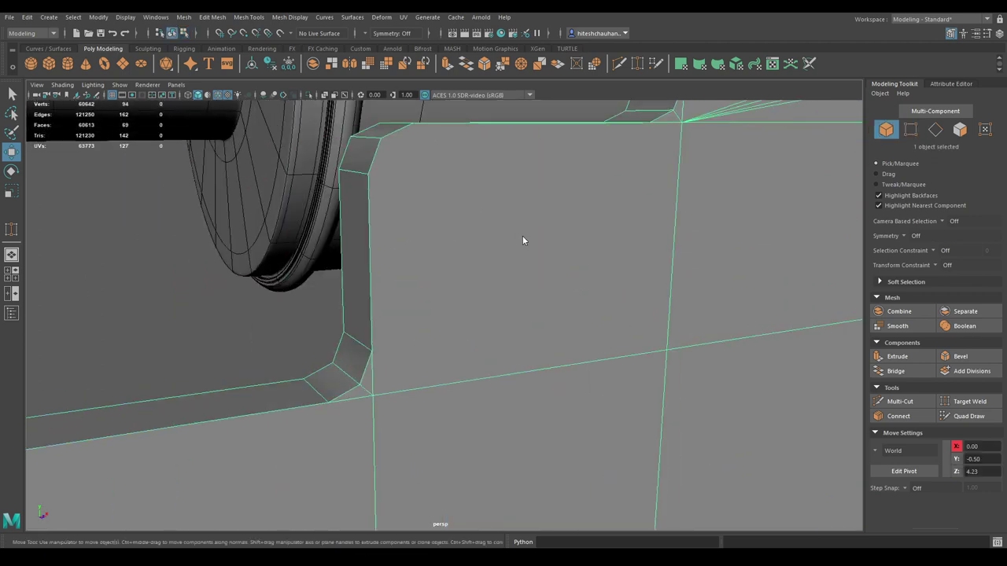
pyautogui.moveTo(522, 240); pyautogui.dragTo(442, 233, button='right')
# Step: With Multi-Cut, cut diagonals from the bracket's rounded end corner to its bottom edge
pyautogui.keyDown('alt'); pyautogui.moveTo(443, 233); pyautogui.dragTo(368, 203); pyautogui.keyUp('alt')
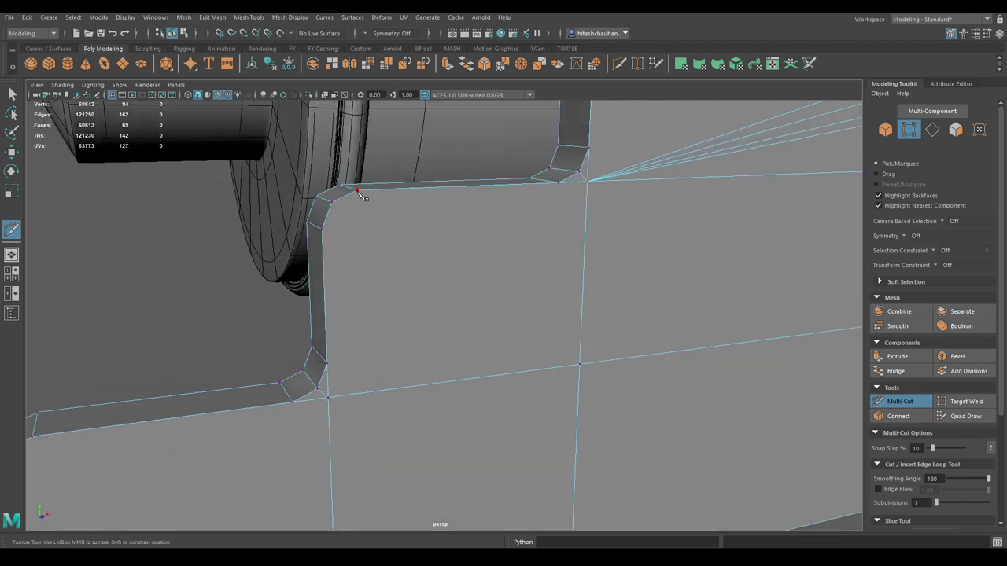
pyautogui.click(579, 364)
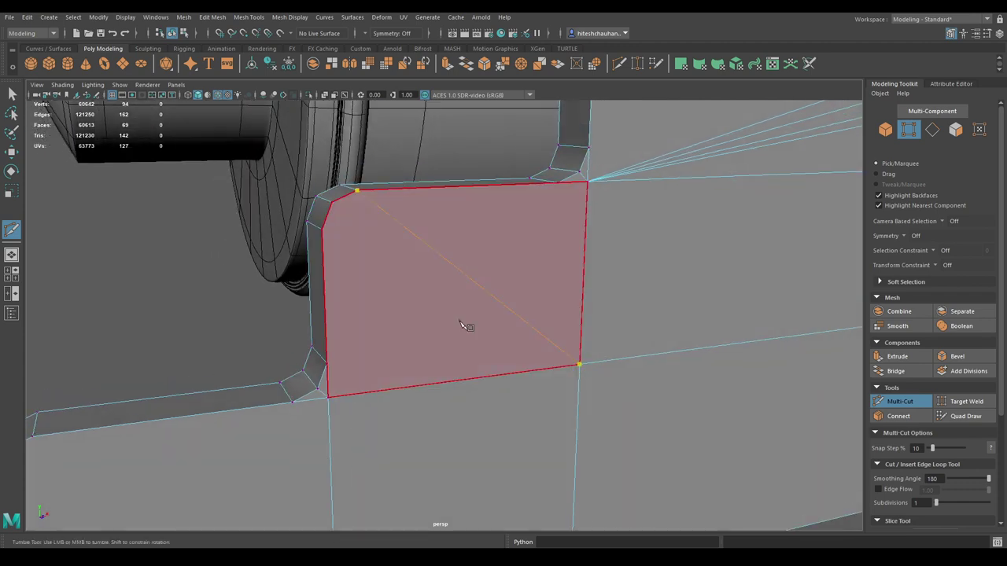
pyautogui.press('Return')
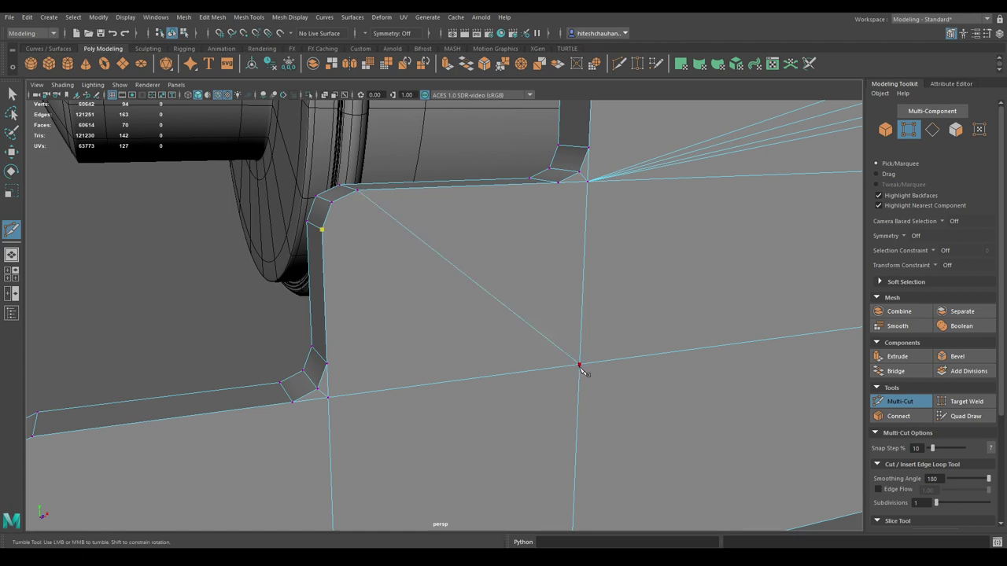
pyautogui.click(579, 363)
pyautogui.press('Return')
pyautogui.click(328, 398)
pyautogui.keyDown('alt'); pyautogui.moveTo(398, 404); pyautogui.dragTo(271, 332, button='right'); pyautogui.keyUp('alt')
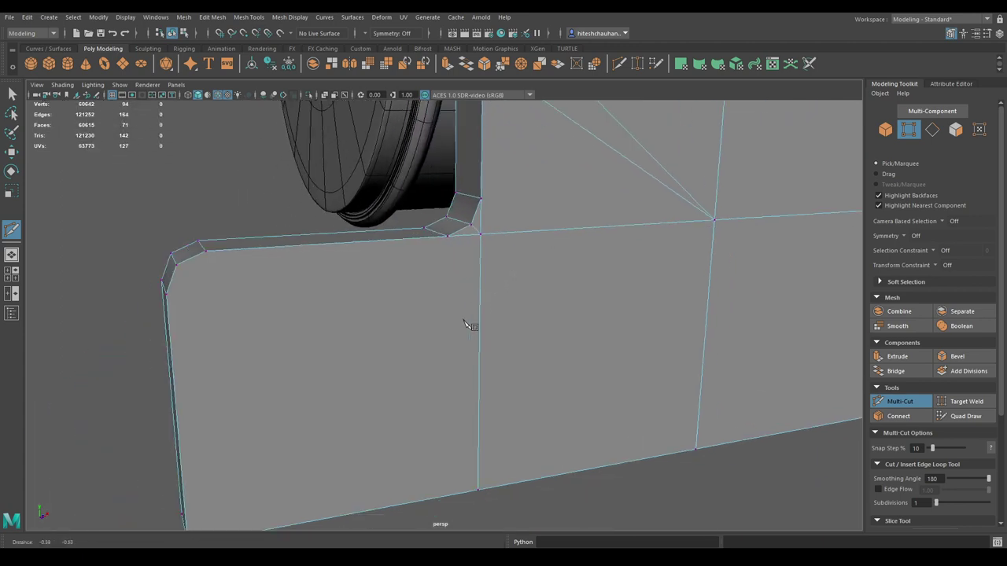
pyautogui.press('BackSpace')
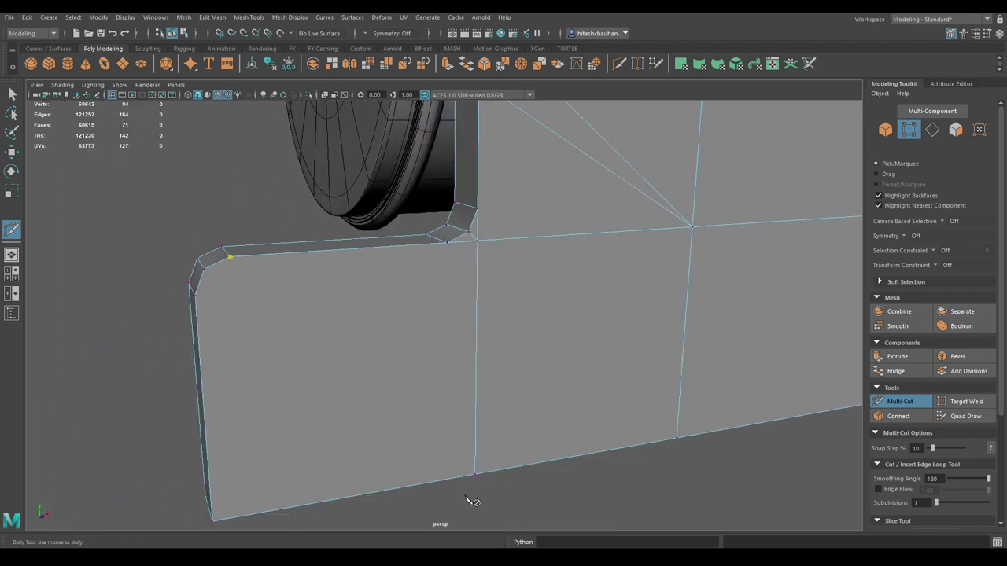
pyautogui.press('BackSpace')
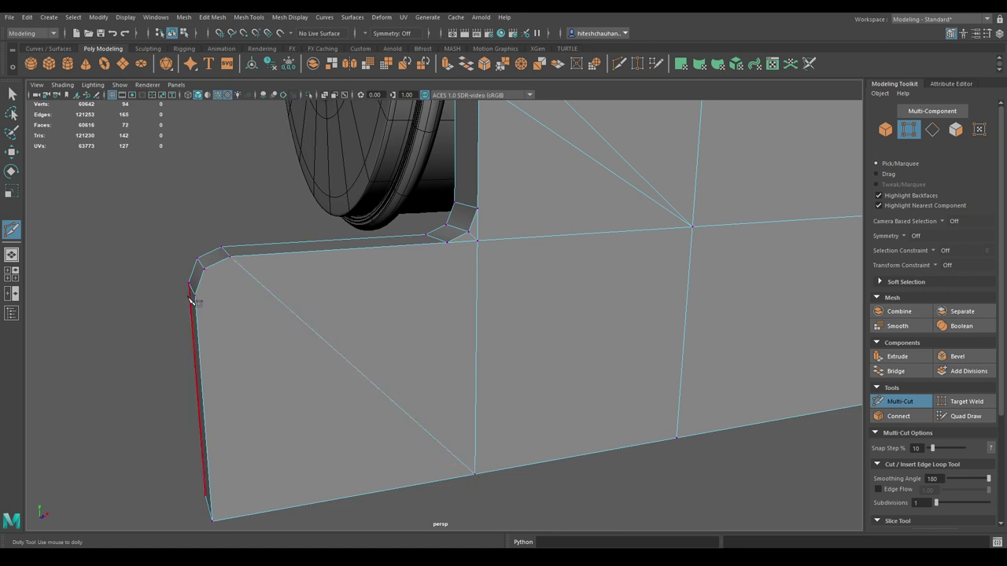
pyautogui.click(195, 295)
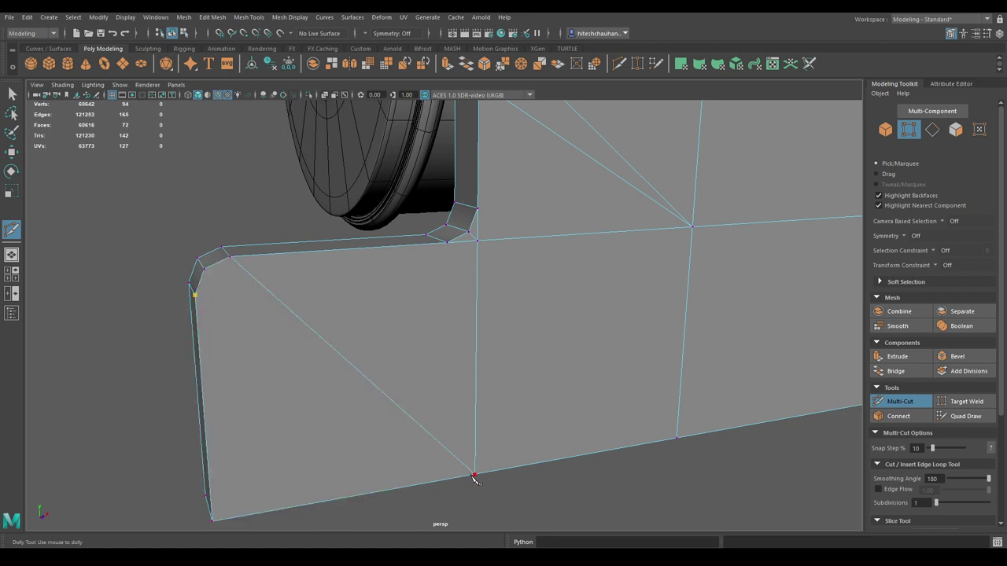
# Step: Orbit out around the wheel notch and bring up the bracket's editing menu
pyautogui.press('w')
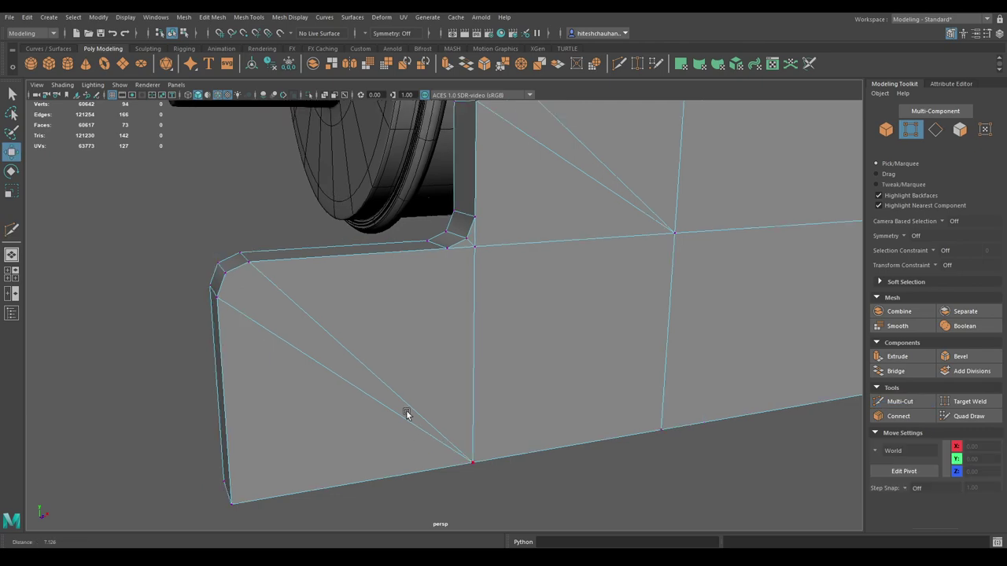
pyautogui.keyDown('alt'); pyautogui.moveTo(404, 411); pyautogui.dragTo(516, 159); pyautogui.keyUp('alt')
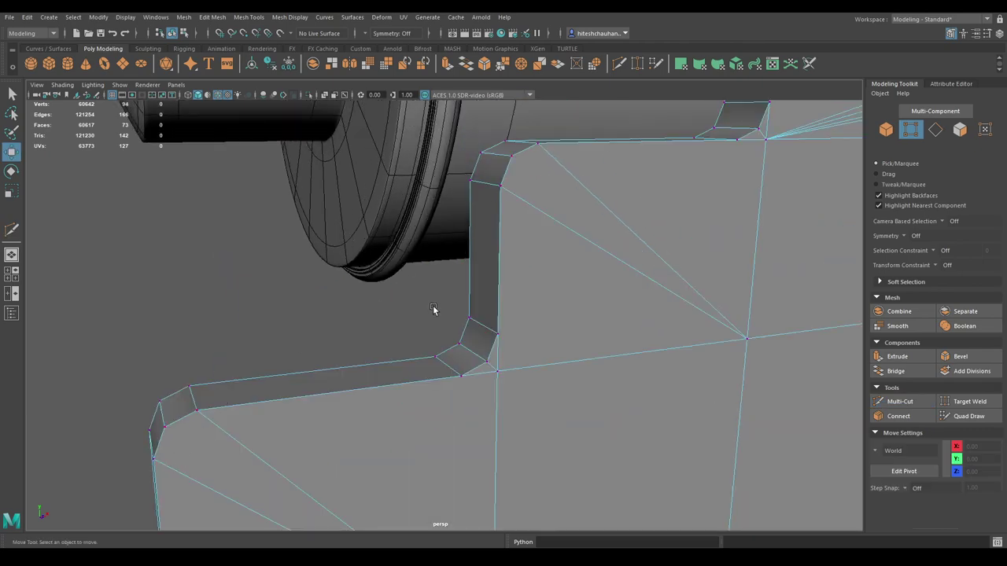
pyautogui.moveTo(626, 315)
pyautogui.keyDown('alt'); pyautogui.mouseDown()
pyautogui.moveTo(552, 251)
pyautogui.moveTo(516, 281)
pyautogui.moveTo(304, 338)
pyautogui.moveTo(305, 288)
pyautogui.moveTo(425, 212)
pyautogui.mouseUp(); pyautogui.keyUp('alt')
pyautogui.keyDown('shift'); pyautogui.rightClick(447, 198); pyautogui.keyUp('shift')
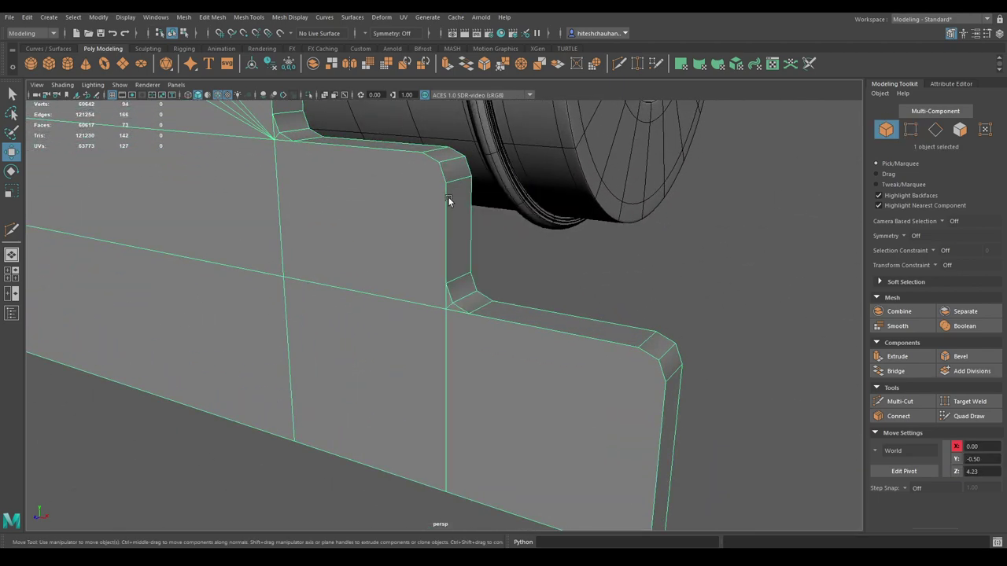
# Step: Cut diagonals from the inner vertex to the top-right corner and the right border
pyautogui.moveTo(448, 197)
pyautogui.mouseDown(button='right')
pyautogui.moveTo(448, 169)
pyautogui.moveTo(379, 162)
pyautogui.mouseUp(button='right')
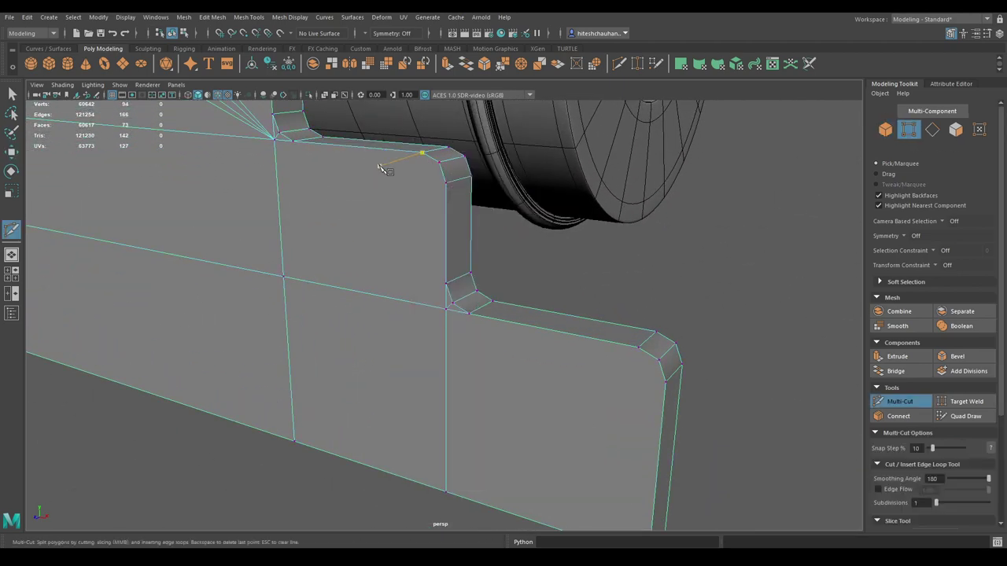
pyautogui.moveTo(387, 166)
pyautogui.keyDown('alt'); pyautogui.mouseDown()
pyautogui.moveTo(499, 197)
pyautogui.moveTo(495, 236)
pyautogui.moveTo(442, 328)
pyautogui.mouseUp(); pyautogui.keyUp('alt')
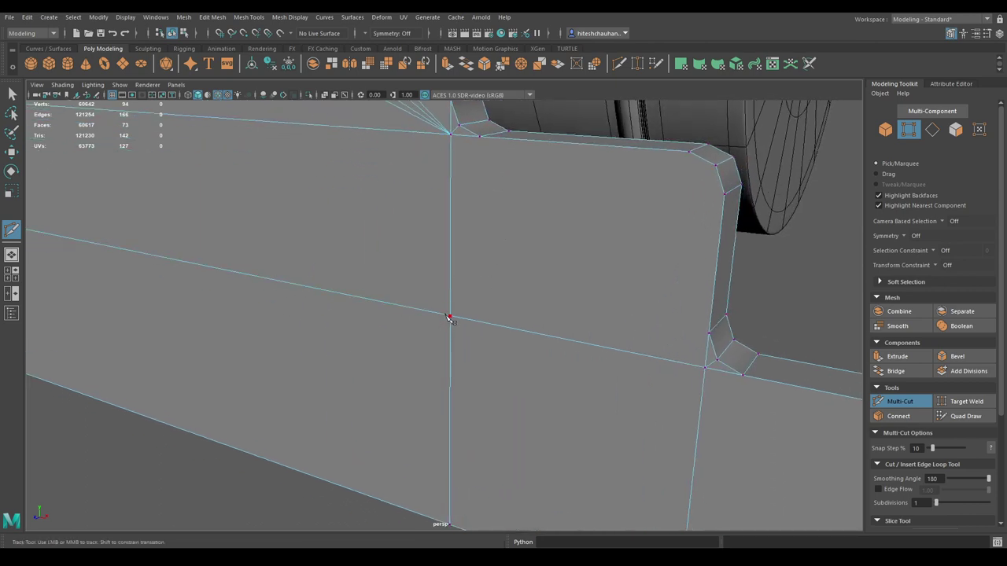
pyautogui.click(688, 150)
pyautogui.rightClick(440, 329)
pyautogui.click(450, 317)
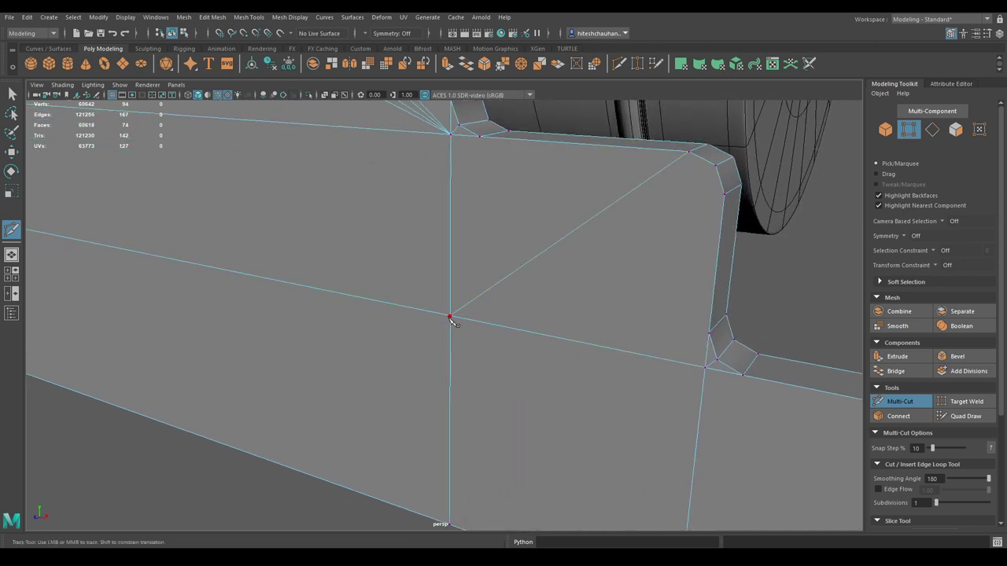
pyautogui.click(726, 202)
pyautogui.rightClick(725, 281)
# Step: At the bracket's far end, cut two more diagonals from the bottom vertex to the upper-right corner
pyautogui.keyDown('alt'); pyautogui.moveTo(726, 281); pyautogui.dragTo(704, 337); pyautogui.keyUp('alt')
pyautogui.moveTo(704, 337)
pyautogui.keyDown('alt'); pyautogui.mouseDown(button='middle')
pyautogui.moveTo(582, 207)
pyautogui.moveTo(555, 292)
pyautogui.moveTo(432, 351)
pyautogui.mouseUp(button='middle'); pyautogui.keyUp('alt')
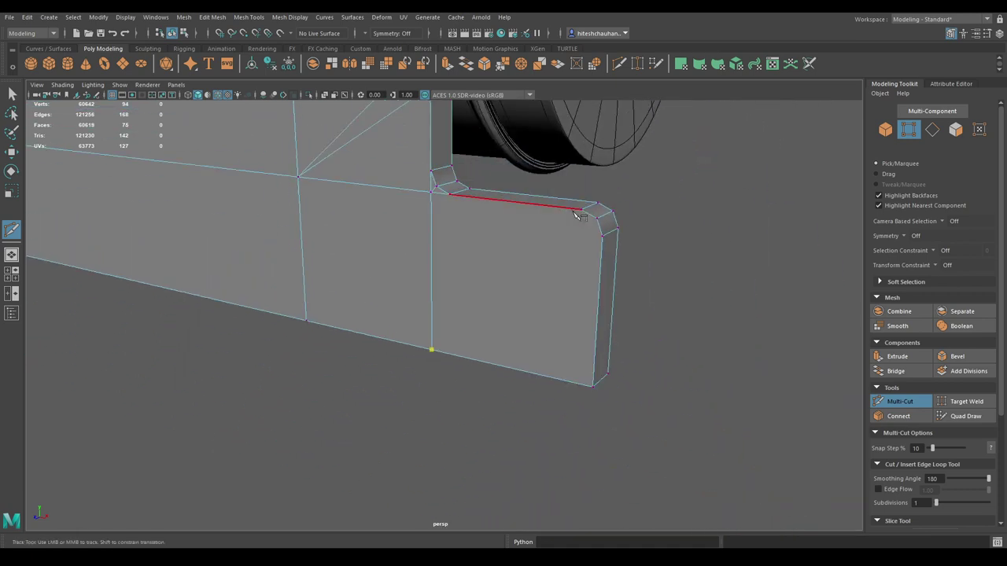
pyautogui.click(582, 210)
pyautogui.rightClick(582, 210)
pyautogui.click(432, 351)
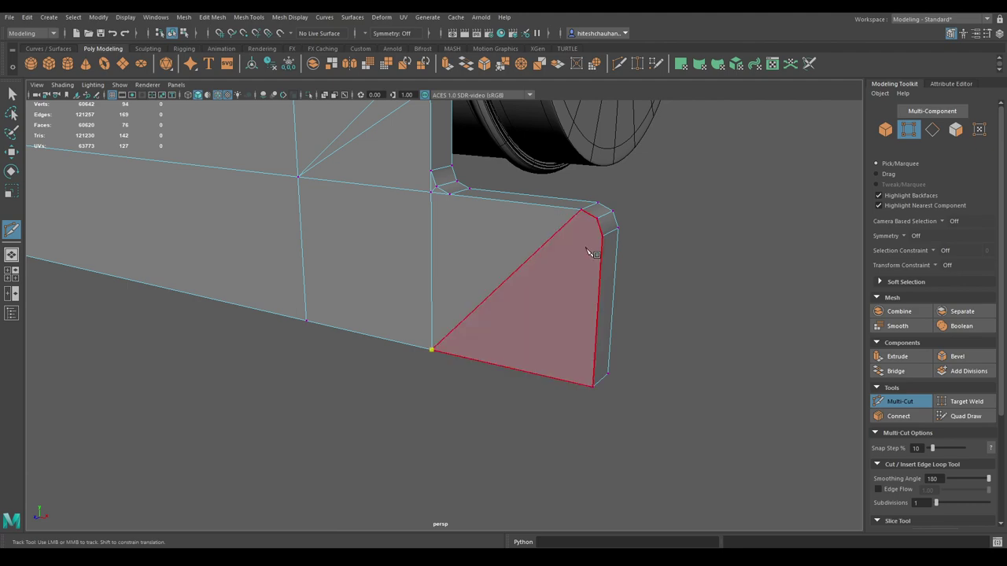
pyautogui.click(602, 236)
pyautogui.press('w')
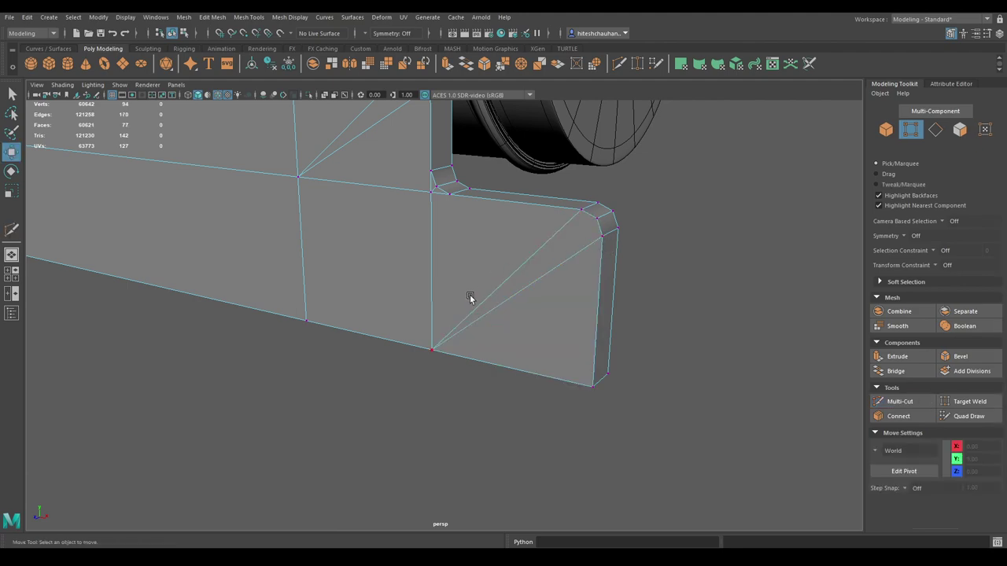
# Step: Inspect the notch geometry, return to object mode, and switch to the front view
pyautogui.moveTo(469, 296)
pyautogui.keyDown('alt'); pyautogui.mouseDown()
pyautogui.moveTo(536, 329)
pyautogui.moveTo(532, 339)
pyautogui.moveTo(600, 334)
pyautogui.moveTo(530, 366)
pyautogui.moveTo(594, 317)
pyautogui.mouseUp(); pyautogui.keyUp('alt')
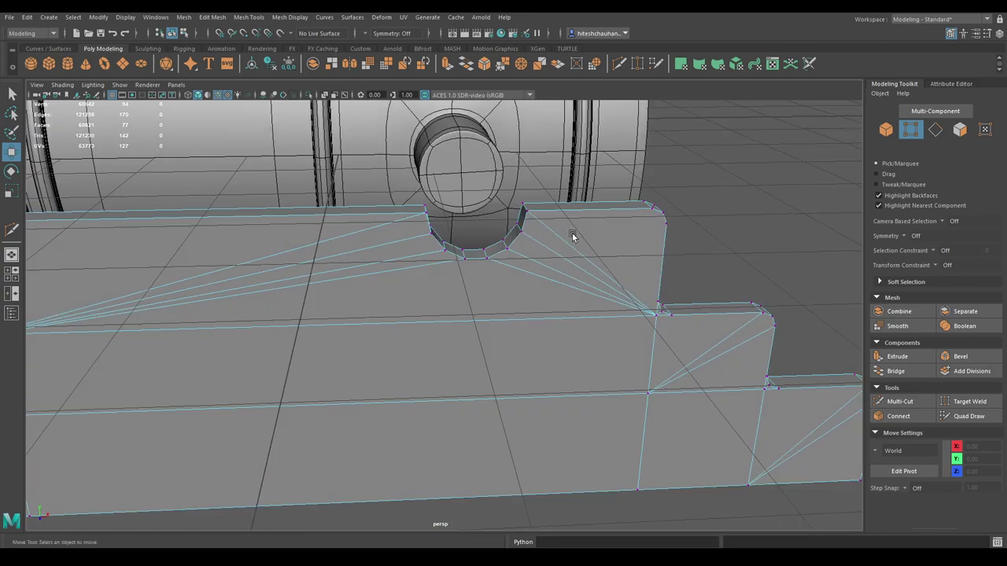
pyautogui.moveTo(489, 270)
pyautogui.keyDown('alt'); pyautogui.mouseDown()
pyautogui.moveTo(496, 292)
pyautogui.moveTo(469, 310)
pyautogui.moveTo(473, 348)
pyautogui.moveTo(512, 343)
pyautogui.mouseUp(); pyautogui.keyUp('alt')
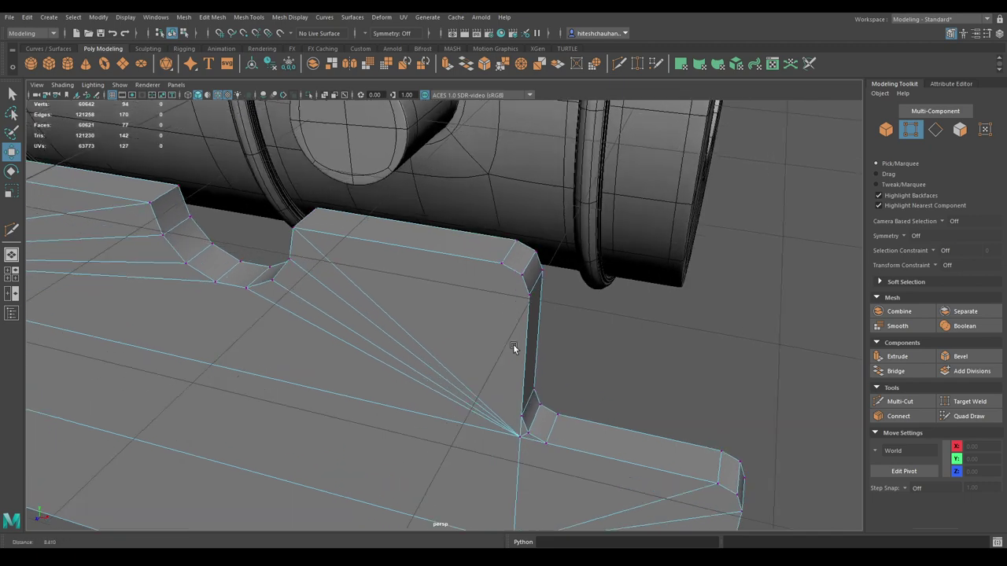
pyautogui.scroll(3, 519, 343)
pyautogui.moveTo(578, 317)
pyautogui.keyDown('alt'); pyautogui.mouseDown()
pyautogui.moveTo(589, 229)
pyautogui.moveTo(559, 252)
pyautogui.moveTo(546, 284)
pyautogui.moveTo(560, 241)
pyautogui.mouseUp(); pyautogui.keyUp('alt')
pyautogui.press('F8')
pyautogui.press('q')
pyautogui.scroll(-5, 559, 241)
pyautogui.moveTo(544, 298)
pyautogui.keyDown('alt'); pyautogui.mouseDown()
pyautogui.moveTo(553, 328)
pyautogui.moveTo(449, 326)
pyautogui.moveTo(427, 296)
pyautogui.mouseUp(); pyautogui.keyUp('alt')
pyautogui.keyDown('alt'); pyautogui.moveTo(403, 247); pyautogui.dragTo(476, 322); pyautogui.keyUp('alt')
pyautogui.press('space')
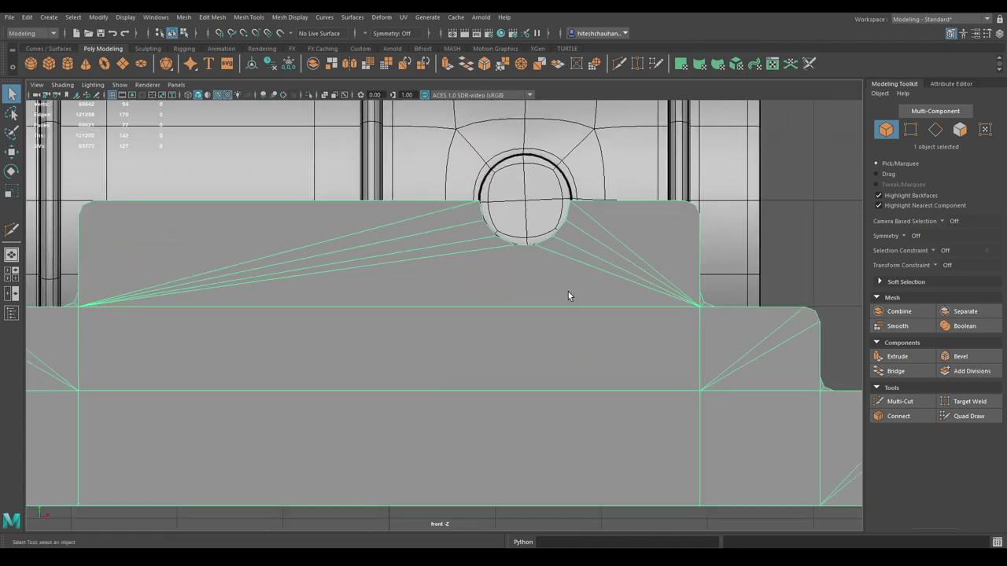
# Step: Insert two vertical edges through the bracket's centre step faces in the front view
pyautogui.keyDown('alt'); pyautogui.moveTo(568, 296); pyautogui.dragTo(523, 253, button='middle'); pyautogui.keyUp('alt')
pyautogui.keyDown('shift'); pyautogui.moveTo(525, 250); pyautogui.dragTo(462, 249, button='right'); pyautogui.keyUp('shift')
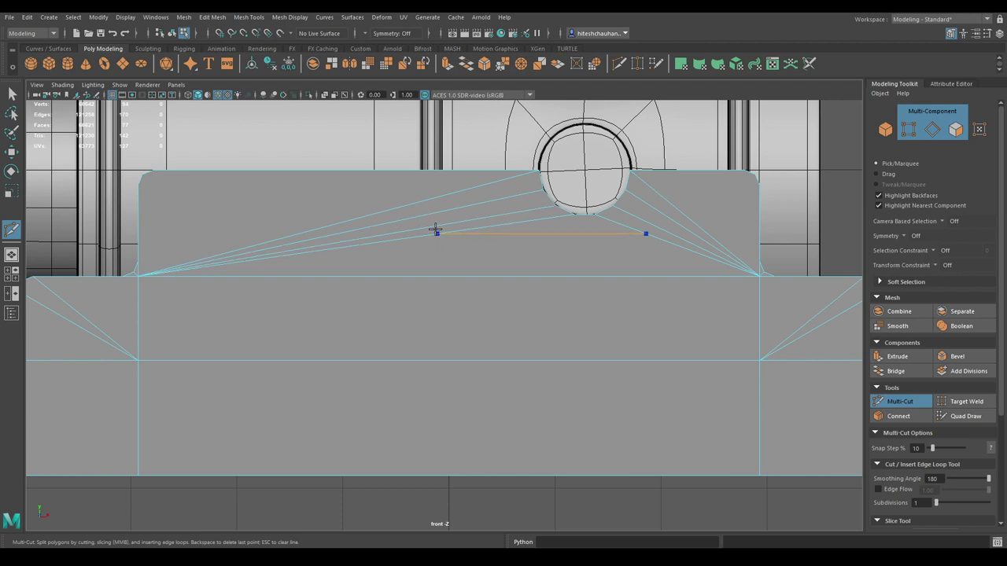
pyautogui.press('Escape')
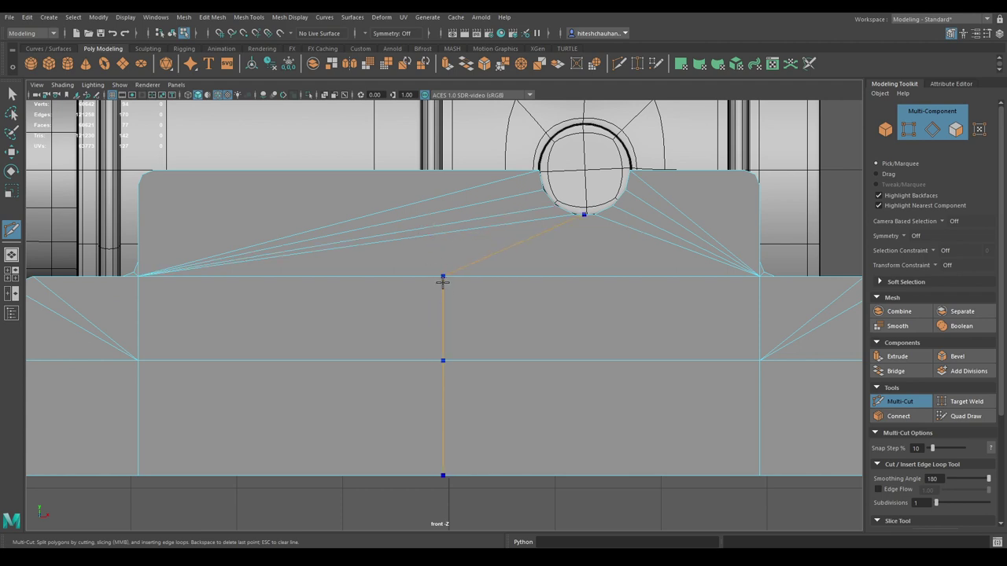
pyautogui.keyDown('ctrl'); pyautogui.click(443, 282); pyautogui.keyUp('ctrl')
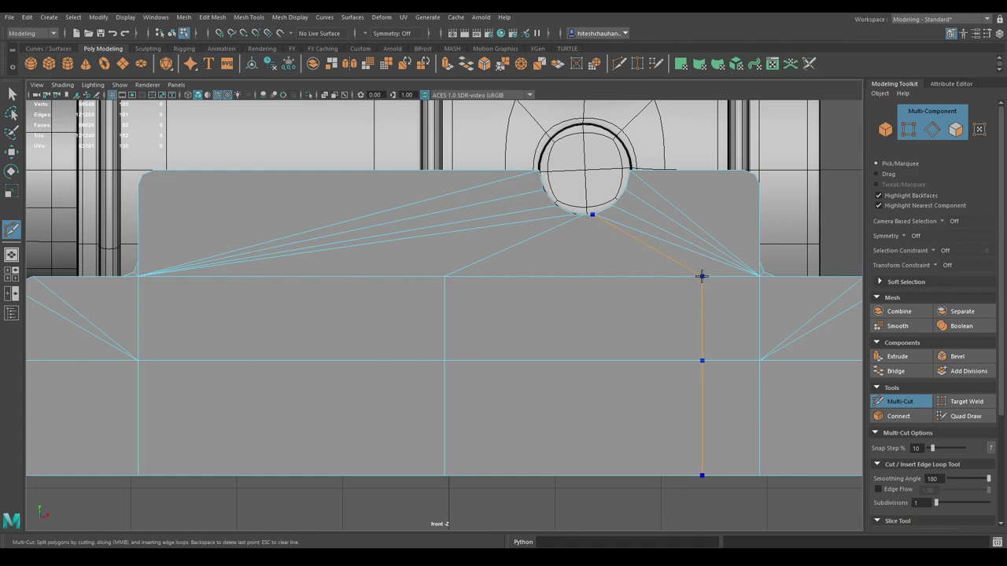
pyautogui.keyDown('ctrl'); pyautogui.click(691, 276); pyautogui.keyUp('ctrl')
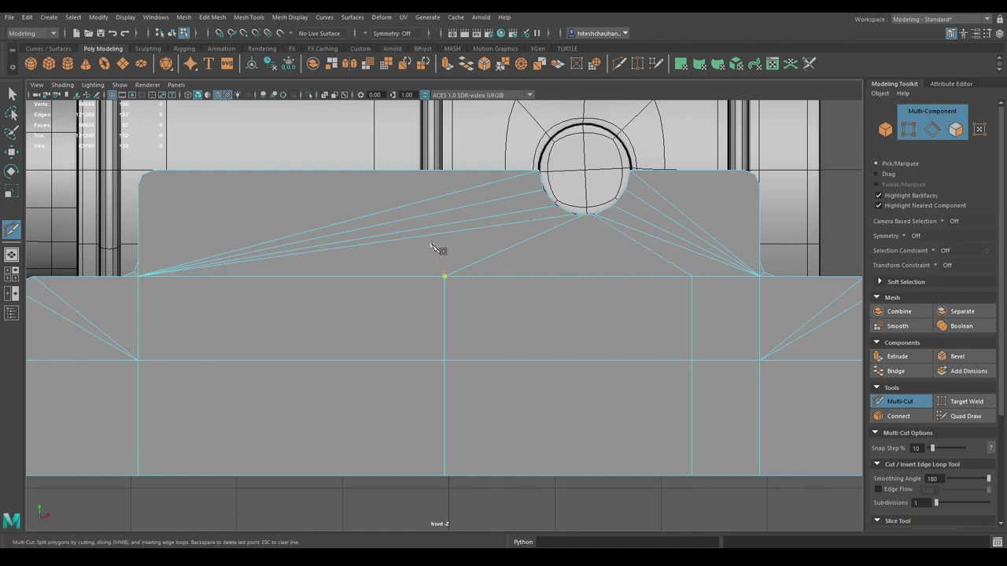
pyautogui.press('space')
pyautogui.moveTo(442, 250)
pyautogui.mouseDown()
pyautogui.moveTo(443, 220)
pyautogui.moveTo(437, 247)
pyautogui.mouseUp()
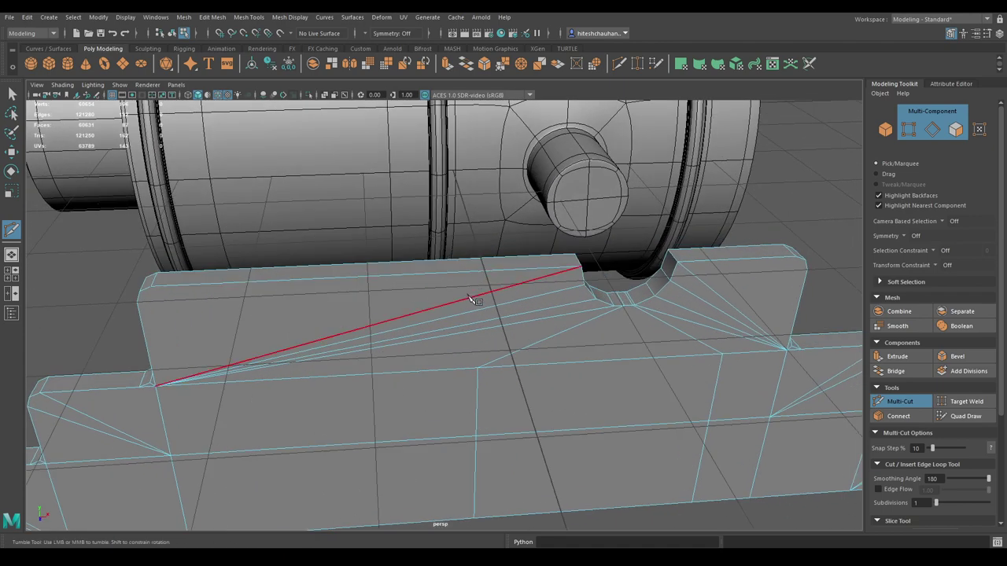
# Step: Cut a vertical edge from the lower edge up to the plate's top edge beside the notch
pyautogui.click(475, 259)
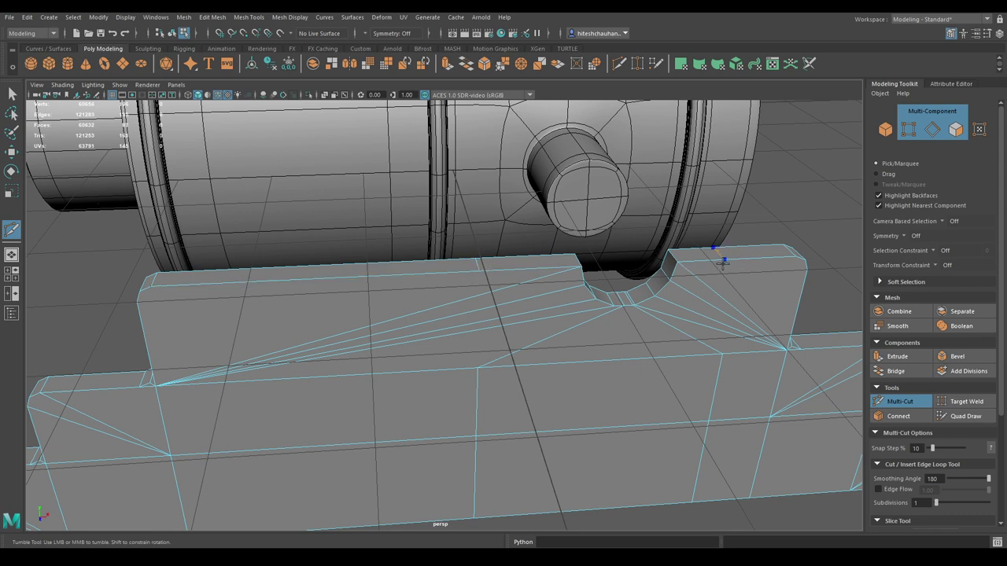
pyautogui.scroll(3, 497, 413)
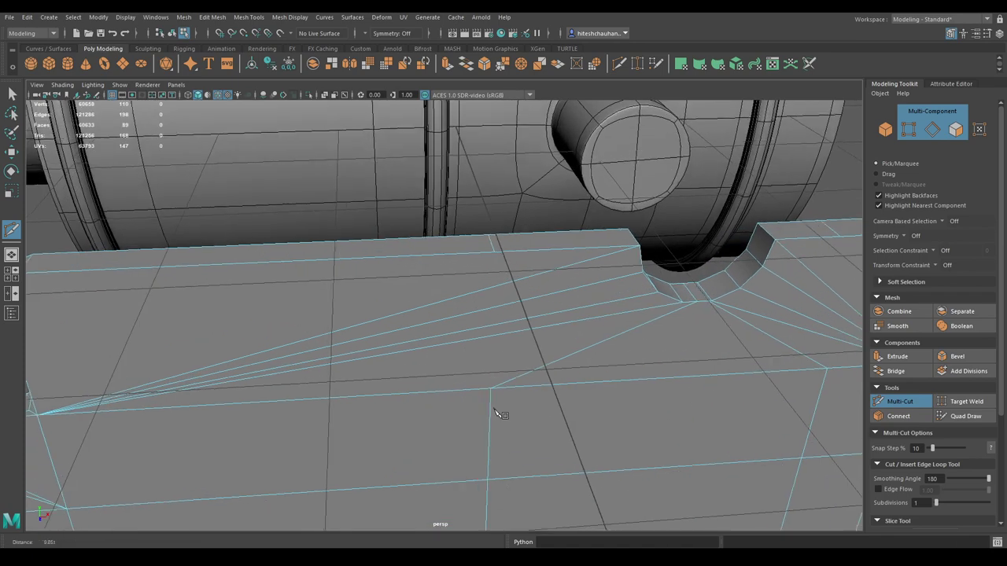
pyautogui.click(491, 389)
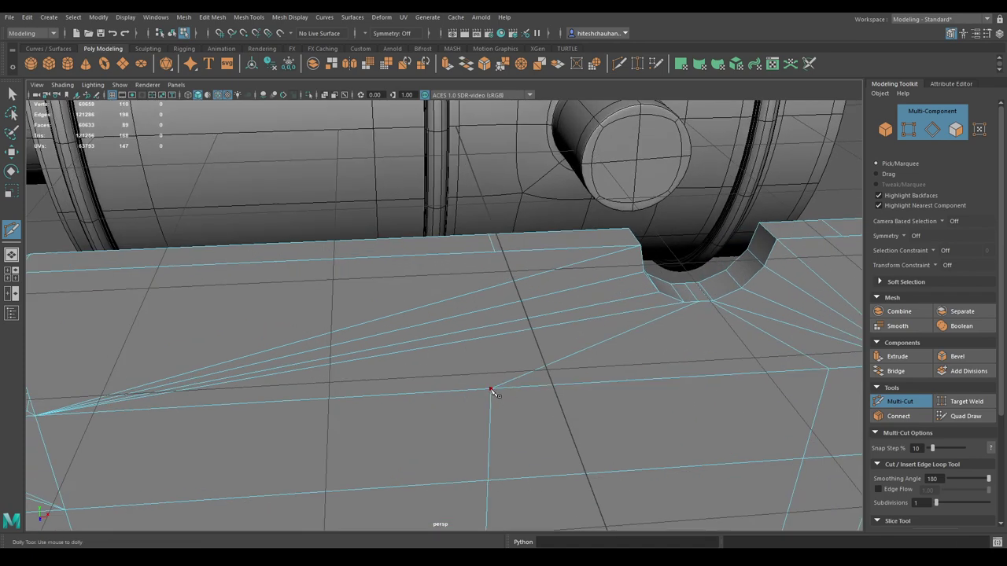
pyautogui.click(494, 253)
pyautogui.press('Return')
# Step: Leave Multi-Cut and switch the viewport to the front view
pyautogui.moveTo(503, 262)
pyautogui.keyDown('alt'); pyautogui.mouseDown()
pyautogui.moveTo(625, 326)
pyautogui.moveTo(573, 292)
pyautogui.mouseUp(); pyautogui.keyUp('alt')
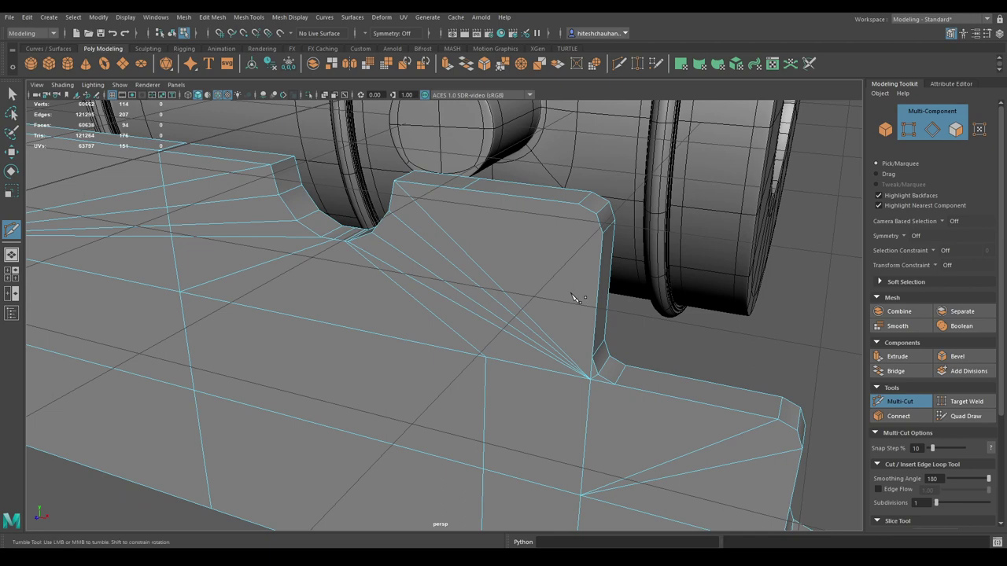
pyautogui.click(487, 359)
pyautogui.keyDown('alt'); pyautogui.moveTo(503, 299); pyautogui.dragTo(493, 307); pyautogui.keyUp('alt')
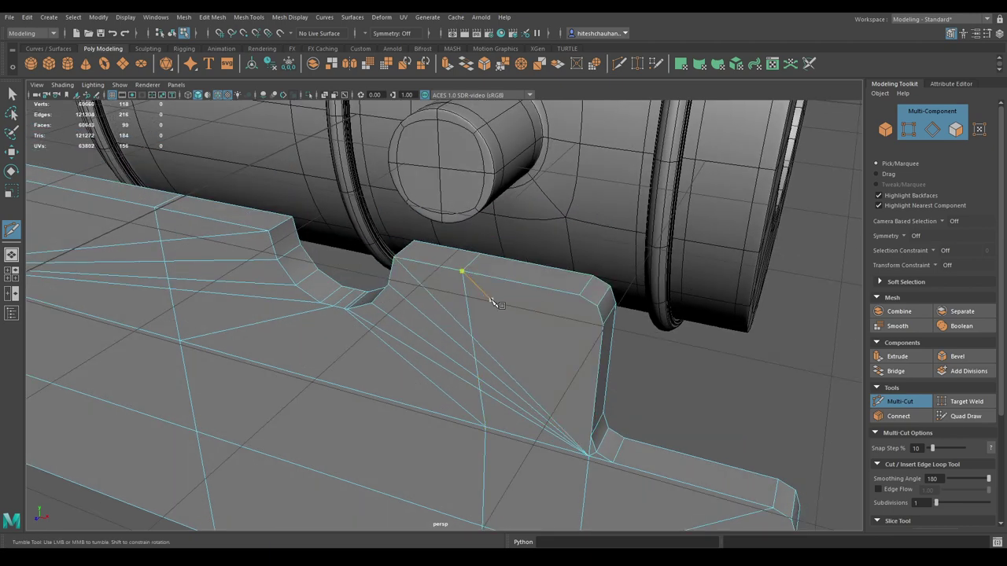
pyautogui.press('q')
pyautogui.press('space')
pyautogui.moveTo(491, 310); pyautogui.dragTo(514, 320)
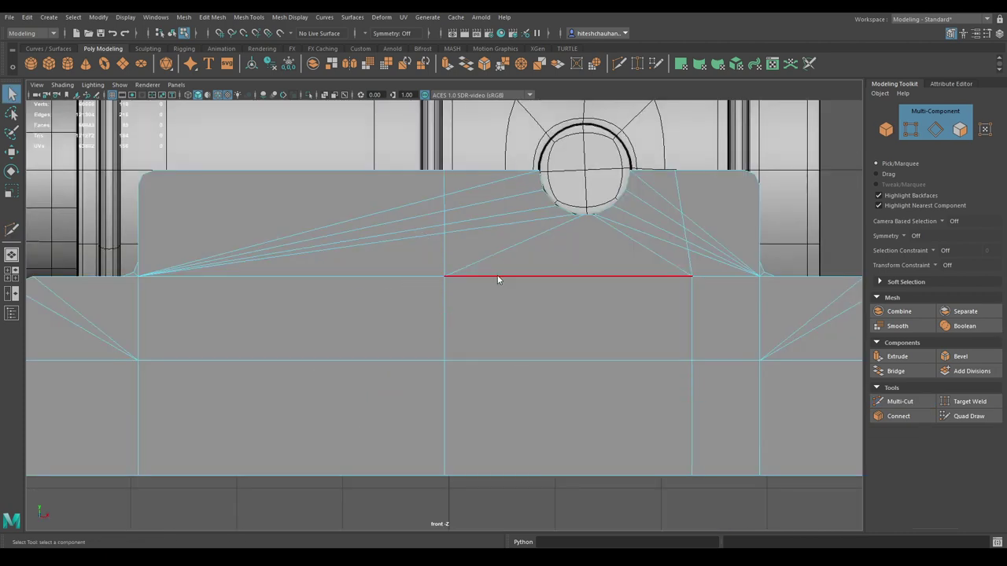
# Step: Scale the centre and right vertex columns flat in X so they form straight vertical lines
pyautogui.moveTo(498, 276); pyautogui.dragTo(445, 265, button='right')
pyautogui.moveTo(472, 491); pyautogui.dragTo(400, 143)
pyautogui.press('r')
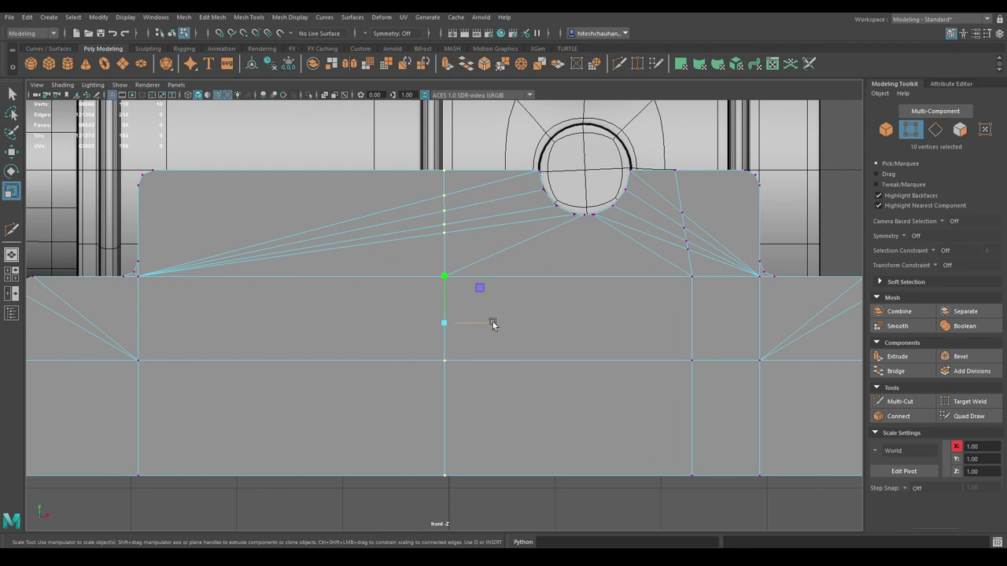
pyautogui.click(470, 322)
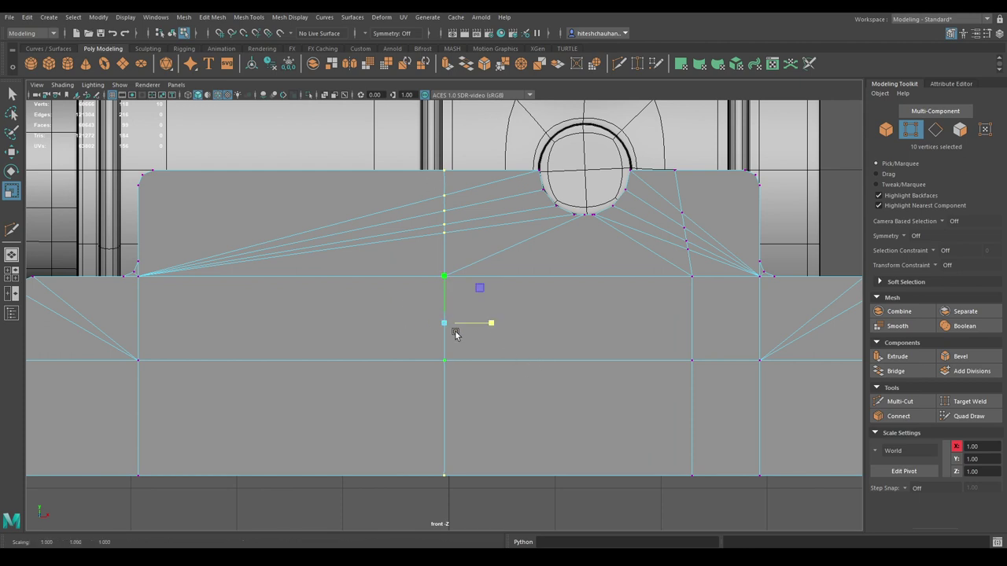
pyautogui.moveTo(709, 483); pyautogui.dragTo(659, 157)
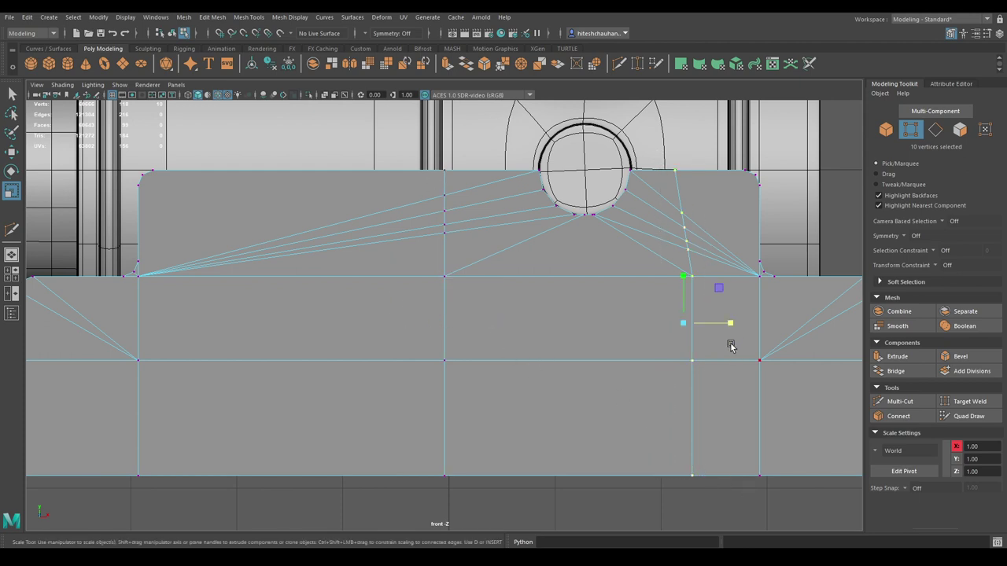
pyautogui.moveTo(730, 322); pyautogui.dragTo(654, 333)
pyautogui.press('w')
pyautogui.moveTo(728, 321)
pyautogui.mouseDown()
pyautogui.moveTo(674, 292)
pyautogui.moveTo(692, 275)
pyautogui.moveTo(574, 319)
pyautogui.mouseUp()
# Step: Delete the four crease edges at the bottom of the notch
pyautogui.moveTo(573, 315); pyautogui.dragTo(521, 265, button='right')
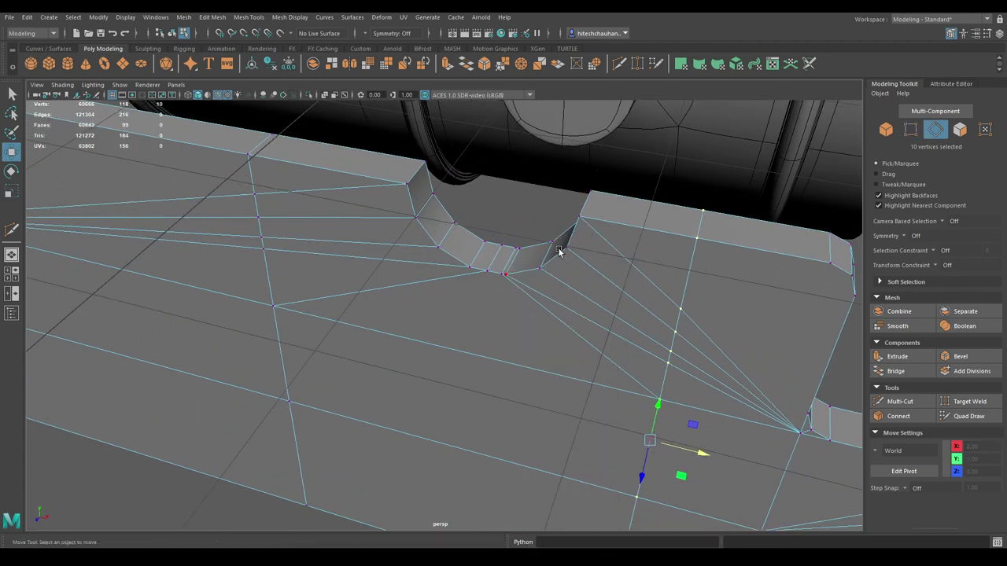
pyautogui.click(544, 316)
pyautogui.keyDown('shift'); pyautogui.click(454, 293); pyautogui.keyUp('shift')
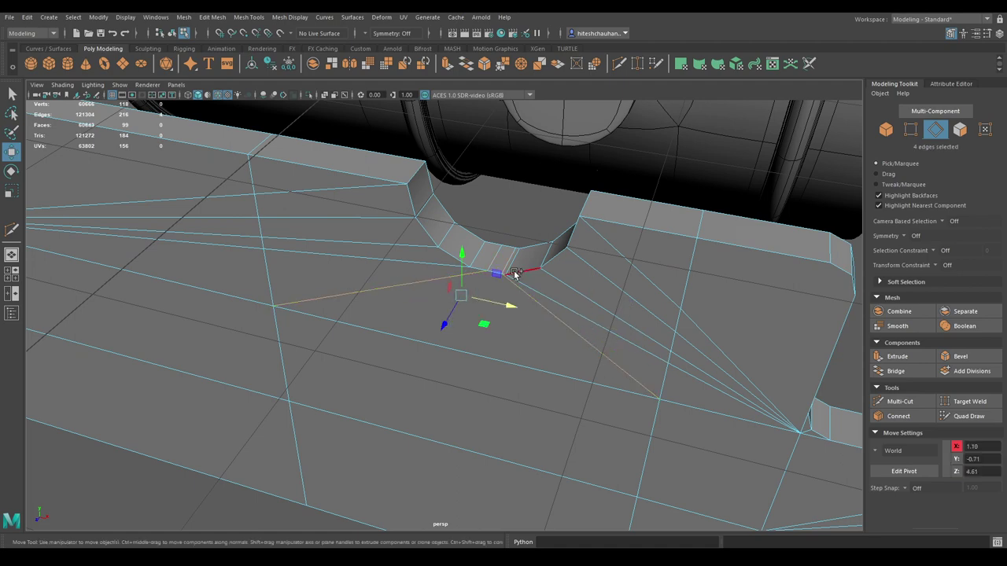
pyautogui.keyDown('shift'); pyautogui.moveTo(515, 273); pyautogui.dragTo(407, 310, button='right'); pyautogui.keyUp('shift')
pyautogui.moveTo(408, 310)
pyautogui.keyDown('alt'); pyautogui.mouseDown()
pyautogui.moveTo(525, 305)
pyautogui.moveTo(493, 267)
pyautogui.mouseUp(); pyautogui.keyUp('alt')
pyautogui.moveTo(492, 268)
pyautogui.mouseDown(button='right')
pyautogui.moveTo(494, 279)
pyautogui.moveTo(446, 274)
pyautogui.mouseUp(button='right')
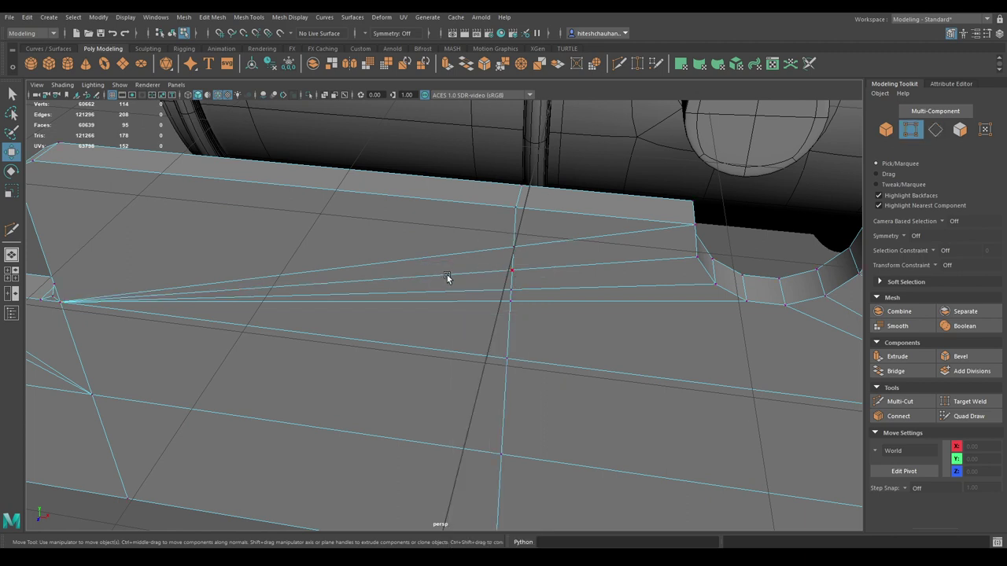
pyautogui.moveTo(519, 322); pyautogui.dragTo(490, 236)
# Step: Merge four stacked vertices to centre and target-weld the stray vertex onto its neighbour
pyautogui.keyDown('shift'); pyautogui.rightClick(498, 236); pyautogui.keyUp('shift')
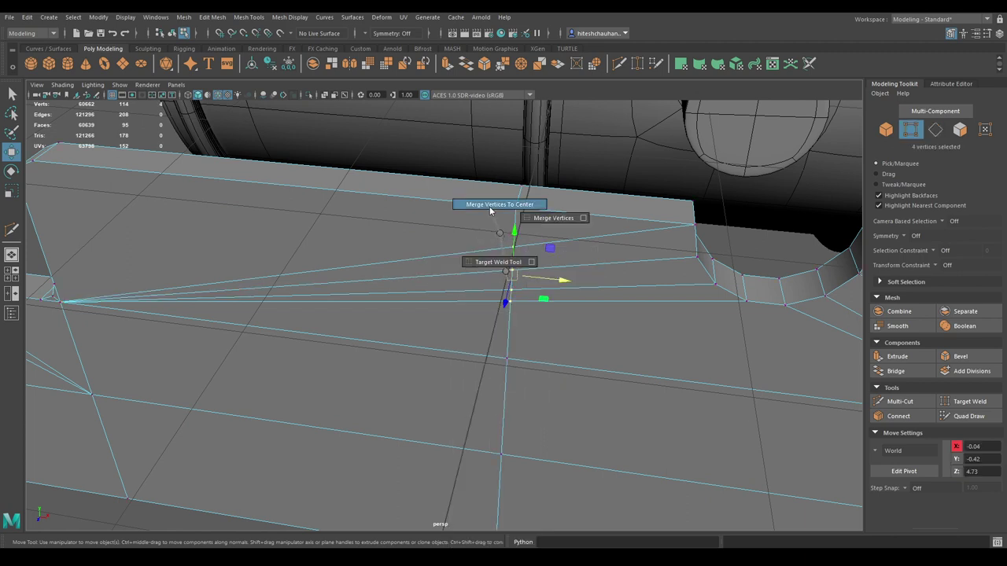
pyautogui.click(489, 207)
pyautogui.keyDown('shift'); pyautogui.rightClick(513, 280); pyautogui.keyUp('shift')
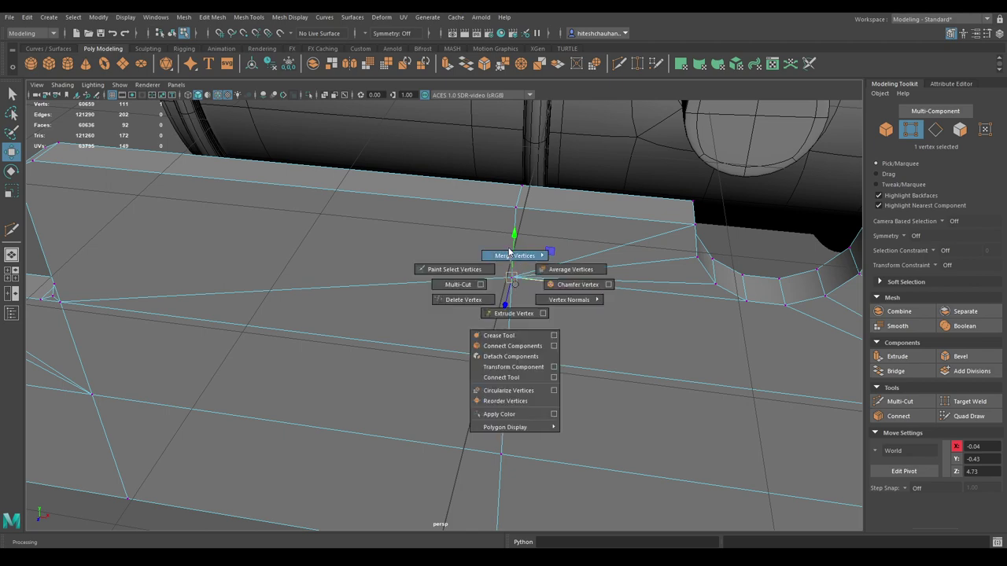
pyautogui.click(512, 276)
pyautogui.moveTo(509, 359); pyautogui.dragTo(508, 359)
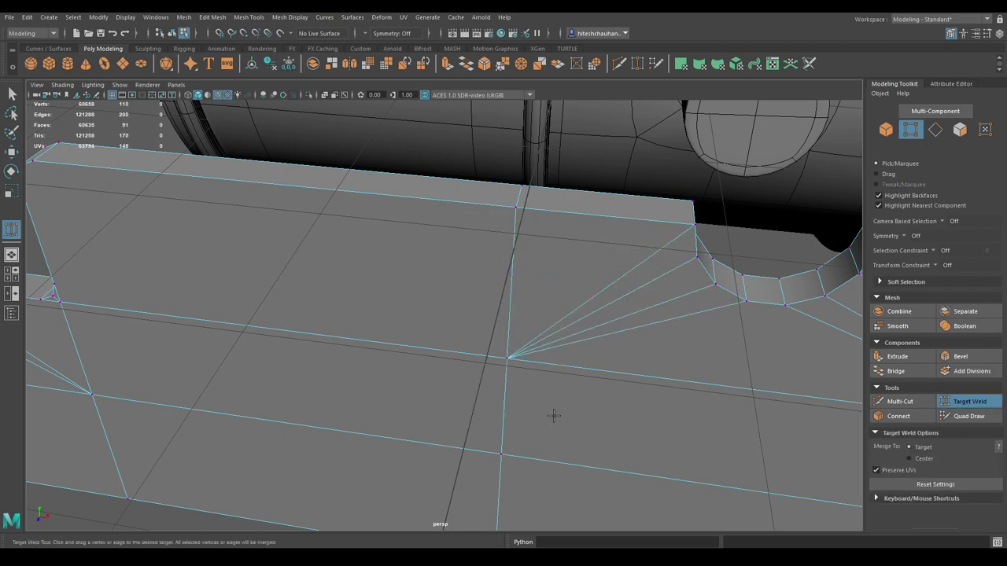
pyautogui.keyDown('alt'); pyautogui.moveTo(553, 416); pyautogui.dragTo(519, 370); pyautogui.keyUp('alt')
pyautogui.press('w')
# Step: Merge the four clustered vertices on the notch's other side and weld them onto the lower vertex
pyautogui.moveTo(591, 225)
pyautogui.mouseDown()
pyautogui.moveTo(556, 297)
pyautogui.moveTo(573, 312)
pyautogui.mouseUp()
pyautogui.keyDown('shift'); pyautogui.rightClick(631, 282); pyautogui.keyUp('shift')
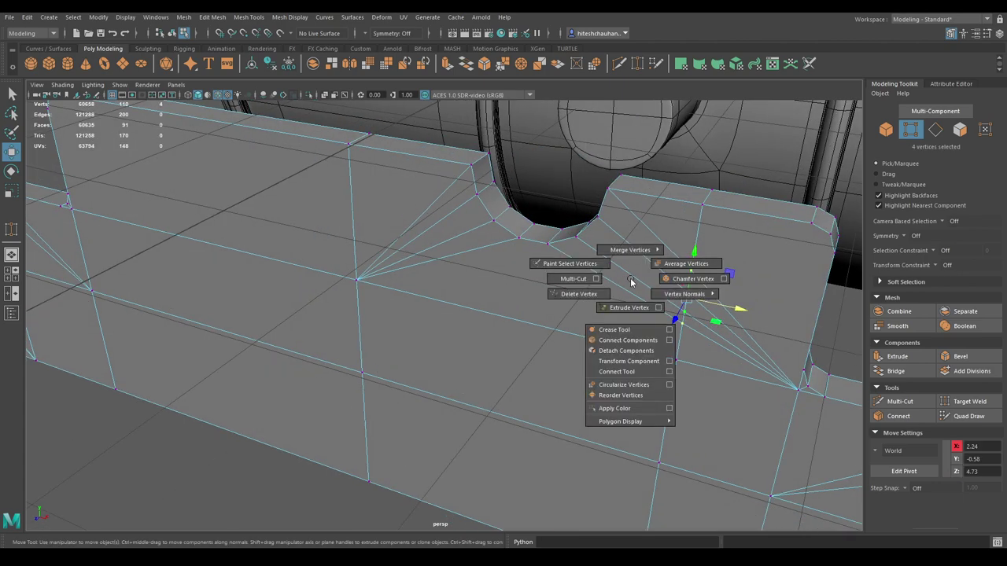
pyautogui.moveTo(677, 227)
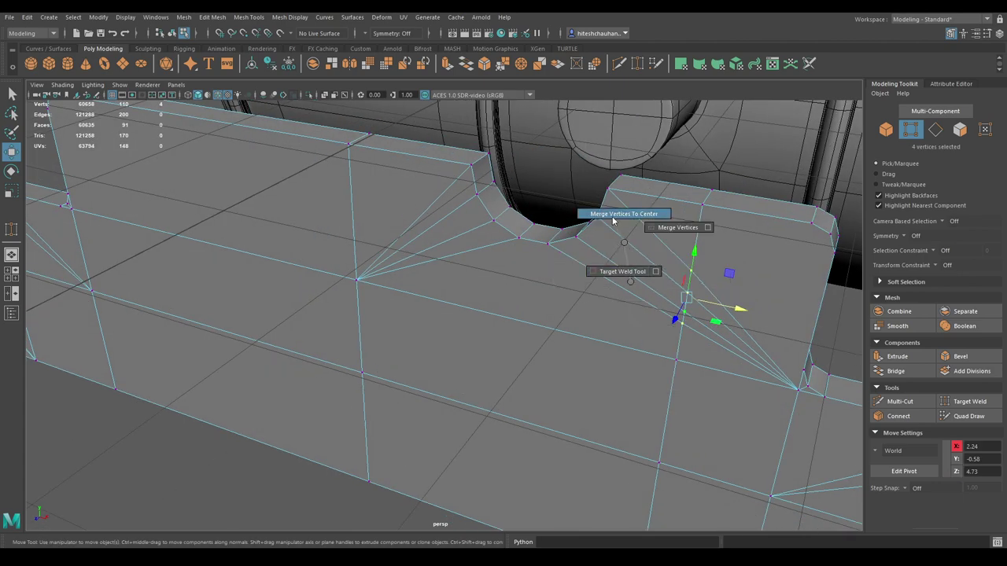
pyautogui.click(608, 214)
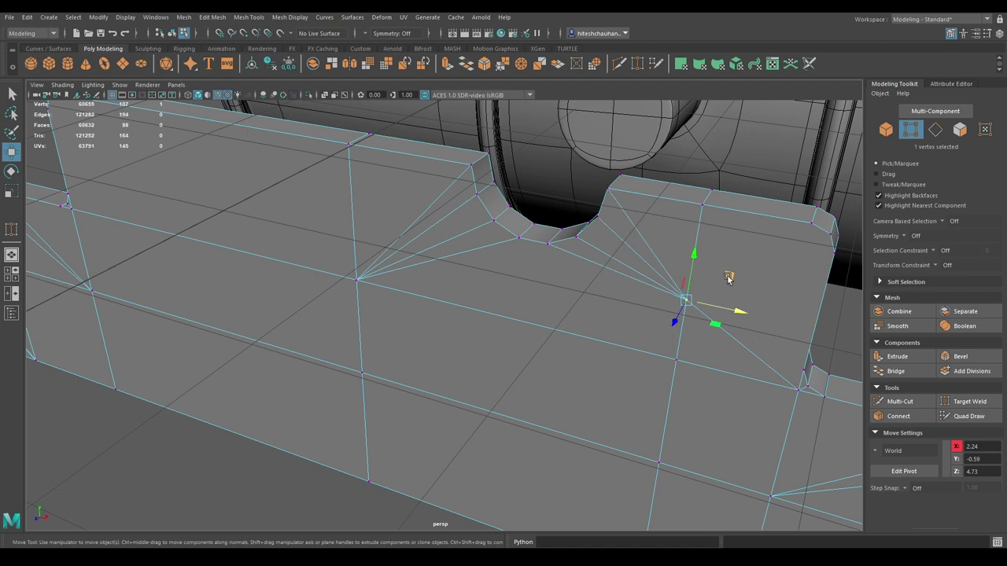
pyautogui.keyDown('shift'); pyautogui.rightClick(686, 302); pyautogui.keyUp('shift')
pyautogui.click(712, 254)
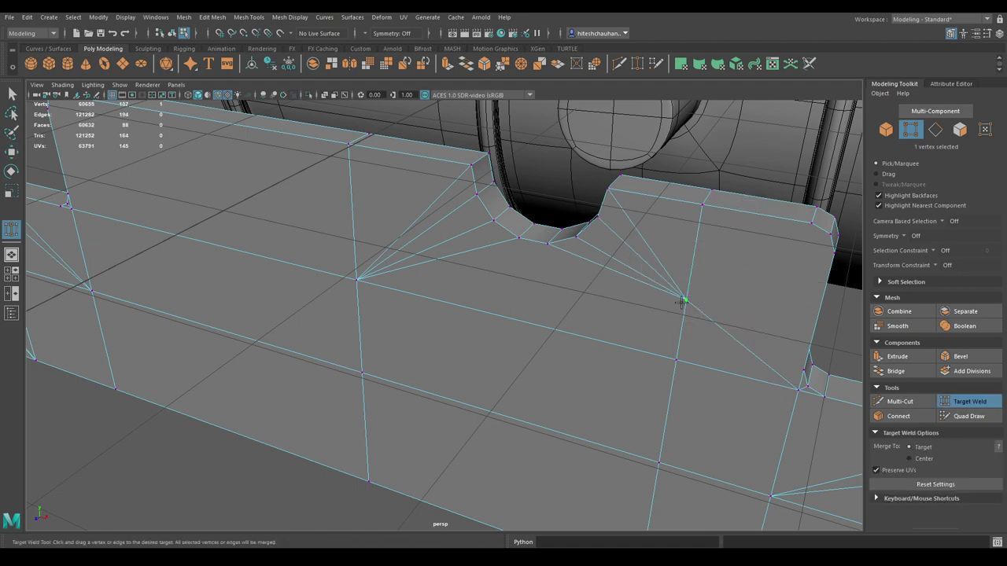
pyautogui.moveTo(683, 300); pyautogui.dragTo(674, 360)
pyautogui.press('w')
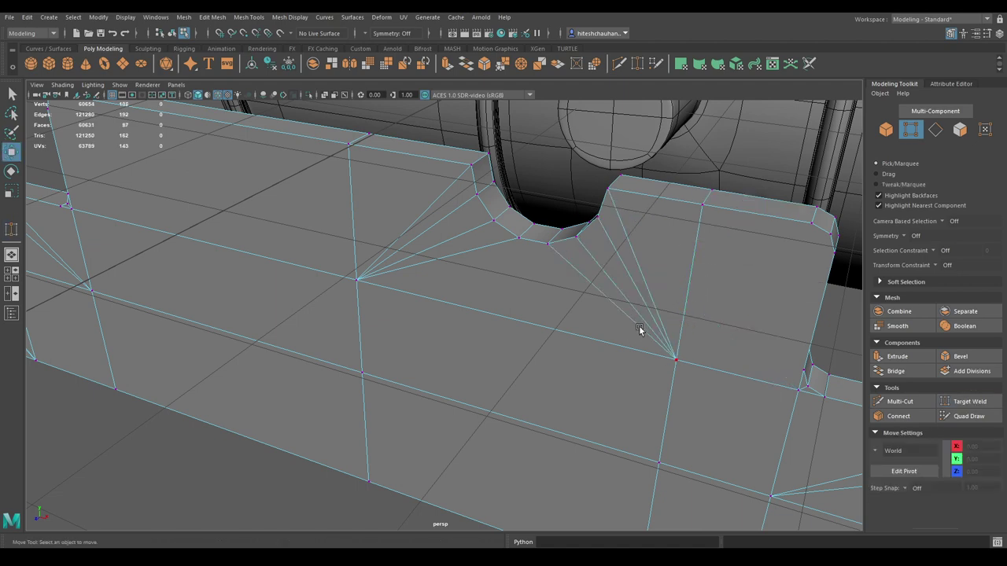
pyautogui.moveTo(639, 327)
pyautogui.keyDown('alt'); pyautogui.mouseDown()
pyautogui.moveTo(728, 310)
pyautogui.moveTo(502, 315)
pyautogui.moveTo(333, 229)
pyautogui.moveTo(360, 249)
pyautogui.moveTo(359, 280)
pyautogui.mouseUp(); pyautogui.keyUp('alt')
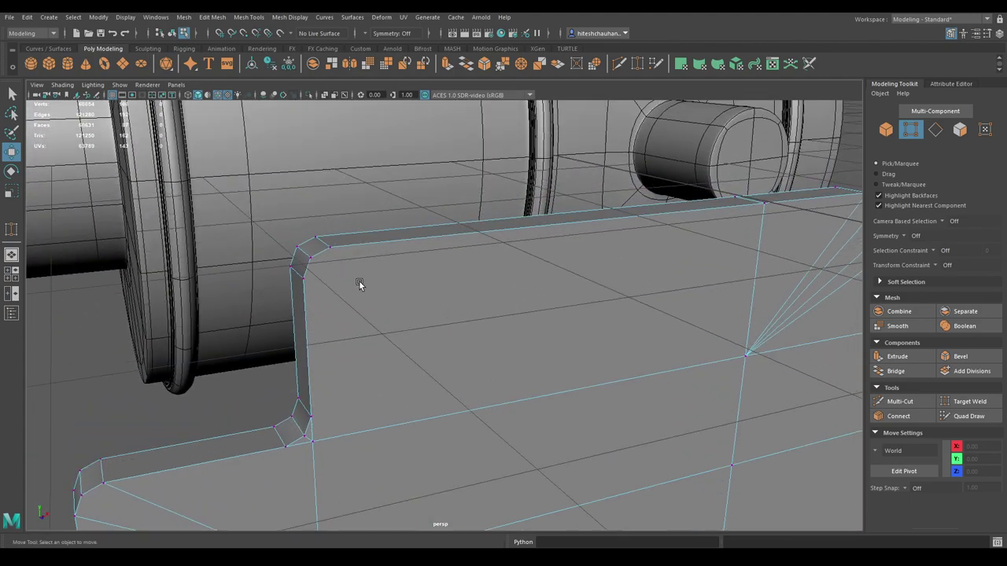
# Step: Cut an edge across the plate from the rounded corner to the fan vertex
pyautogui.keyDown('shift'); pyautogui.moveTo(378, 279); pyautogui.dragTo(316, 279, button='right'); pyautogui.keyUp('shift')
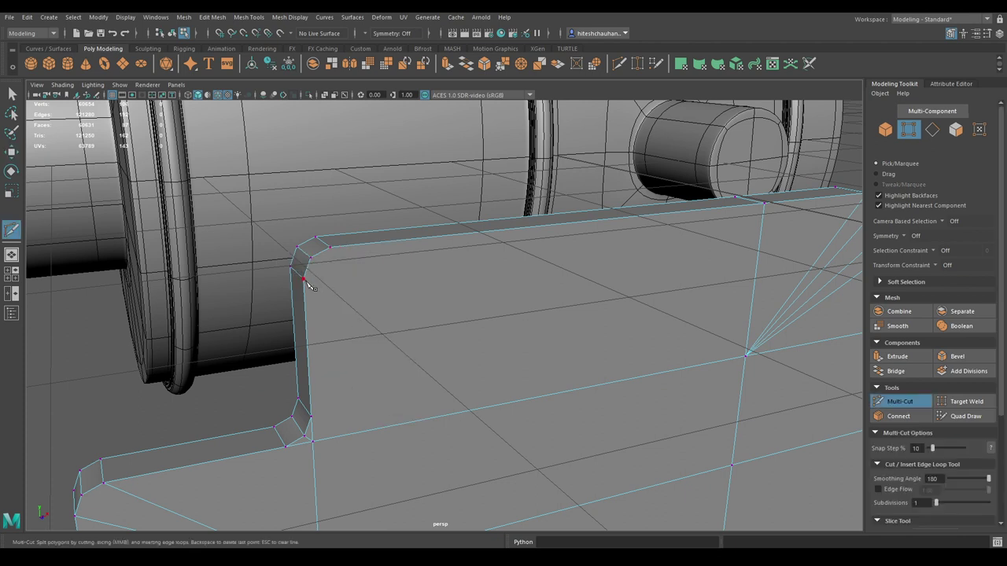
pyautogui.click(304, 280)
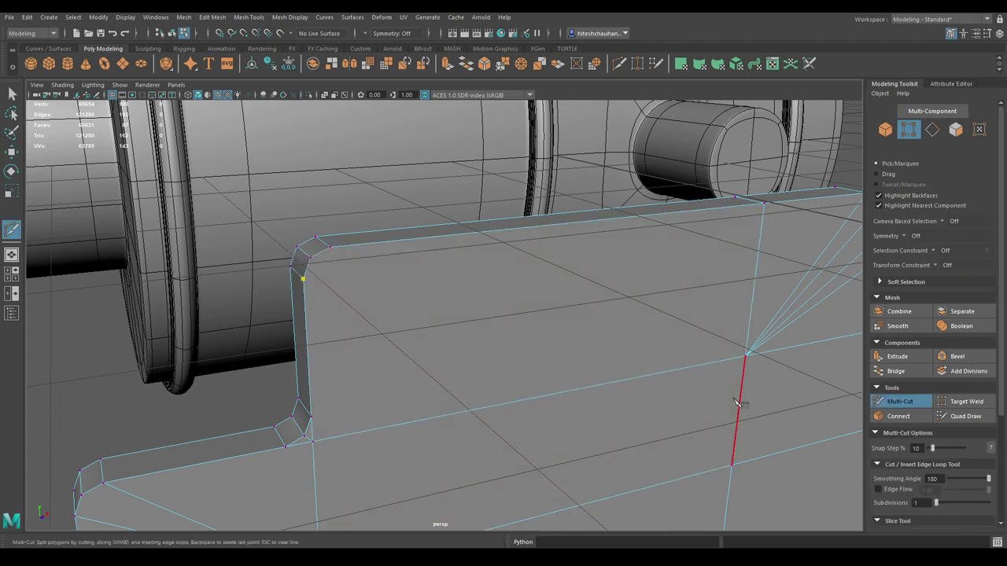
pyautogui.click(745, 357)
pyautogui.click(331, 247)
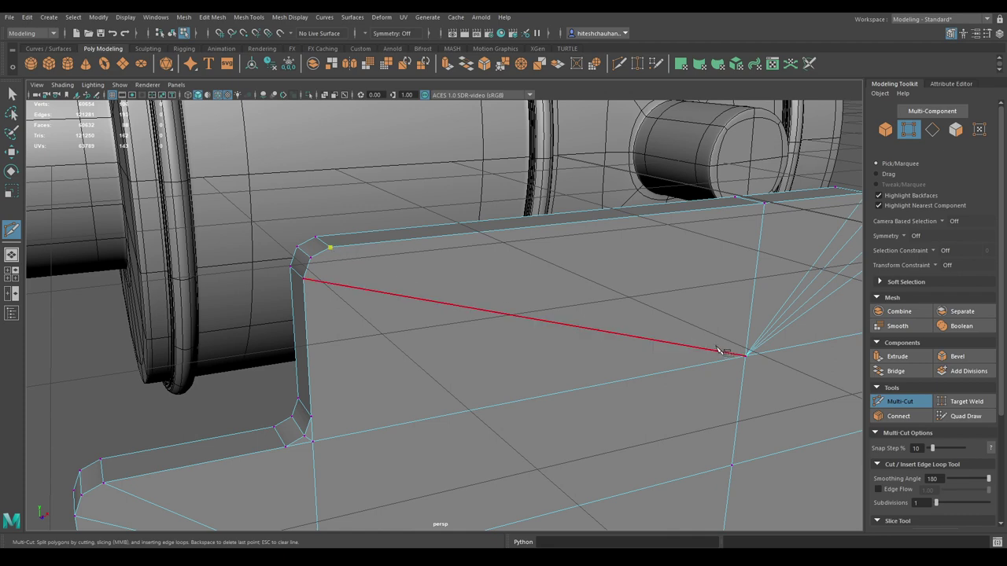
pyautogui.rightClick(746, 358)
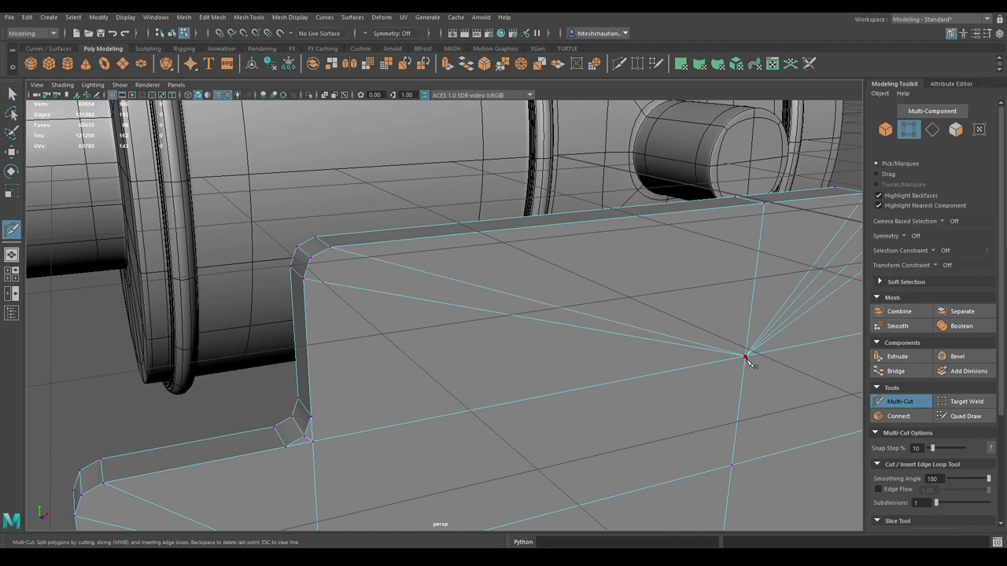
# Step: From the plate's other side, cut an edge from the lower fan vertex to the upper-right corner
pyautogui.keyDown('alt'); pyautogui.moveTo(645, 382); pyautogui.dragTo(637, 377); pyautogui.keyUp('alt')
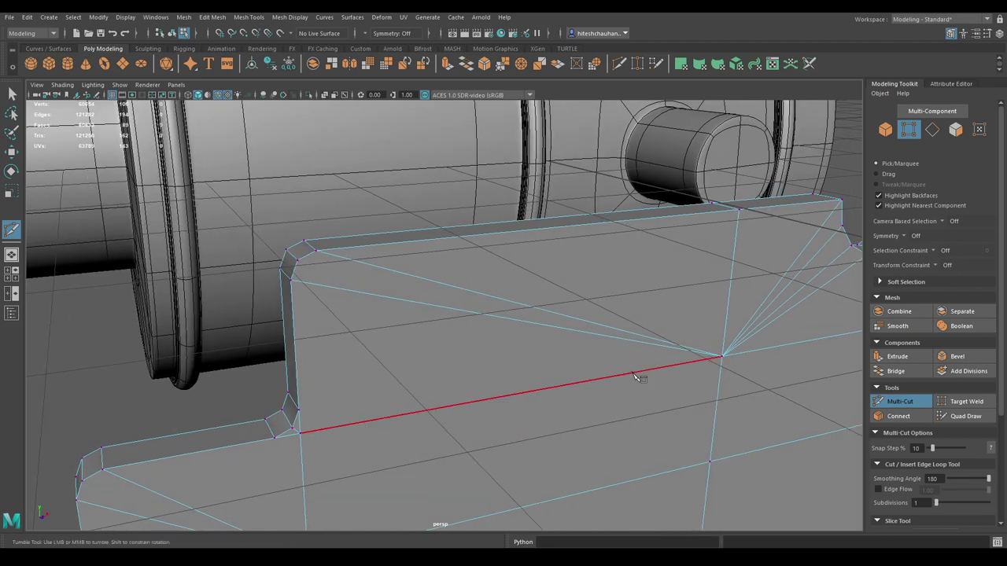
pyautogui.keyDown('alt'); pyautogui.moveTo(718, 382); pyautogui.dragTo(699, 371); pyautogui.keyUp('alt')
pyautogui.keyDown('alt'); pyautogui.moveTo(700, 371); pyautogui.dragTo(668, 369, button='middle'); pyautogui.keyUp('alt')
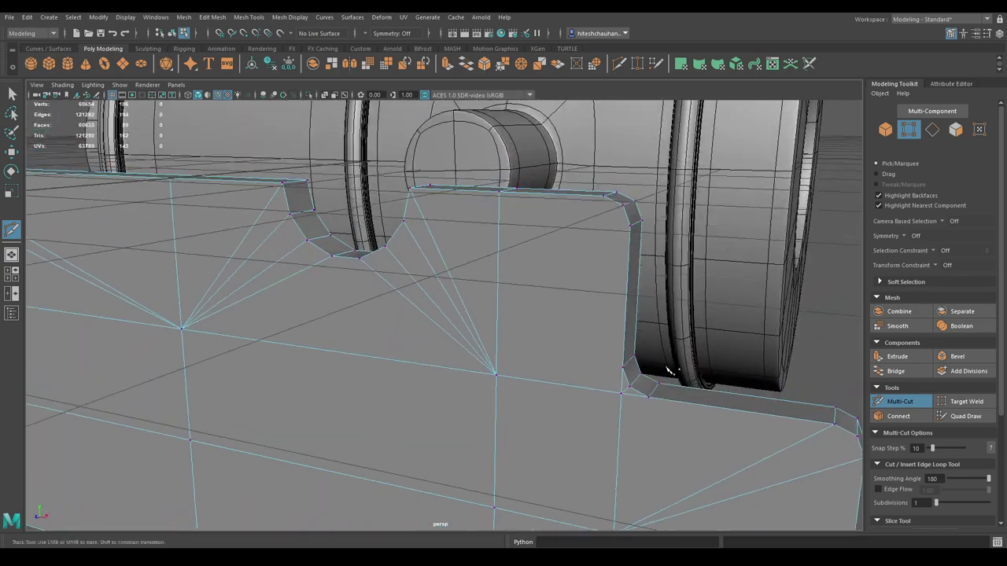
pyautogui.keyDown('alt'); pyautogui.moveTo(668, 370); pyautogui.dragTo(553, 422); pyautogui.keyUp('alt')
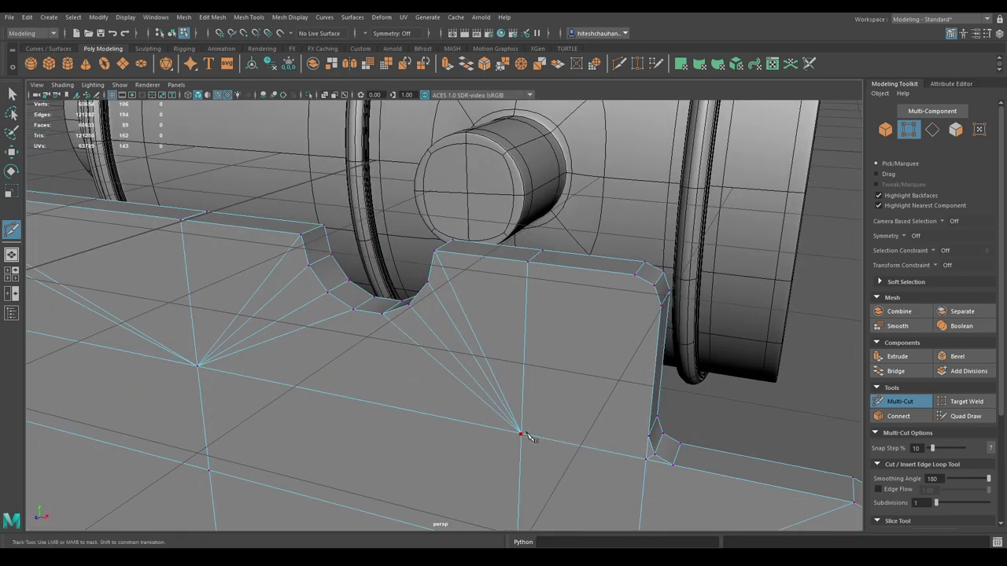
pyautogui.click(521, 433)
pyautogui.click(635, 276)
pyautogui.rightClick(635, 276)
pyautogui.click(521, 433)
pyautogui.press('w')
pyautogui.moveTo(661, 309)
pyautogui.keyDown('alt'); pyautogui.mouseDown()
pyautogui.moveTo(618, 359)
pyautogui.moveTo(676, 373)
pyautogui.moveTo(670, 294)
pyautogui.moveTo(667, 303)
pyautogui.moveTo(718, 325)
pyautogui.moveTo(645, 302)
pyautogui.moveTo(620, 409)
pyautogui.moveTo(604, 417)
pyautogui.moveTo(600, 407)
pyautogui.mouseUp(); pyautogui.keyUp('alt')
pyautogui.keyDown('alt'); pyautogui.moveTo(600, 407); pyautogui.dragTo(687, 445, button='right'); pyautogui.keyUp('alt')
pyautogui.keyDown('alt'); pyautogui.moveTo(688, 445); pyautogui.dragTo(654, 322); pyautogui.keyUp('alt')
# Step: Return pPlane7 to object mode, save the Mortar scene, and switch to the top view
pyautogui.rightClick(653, 313)
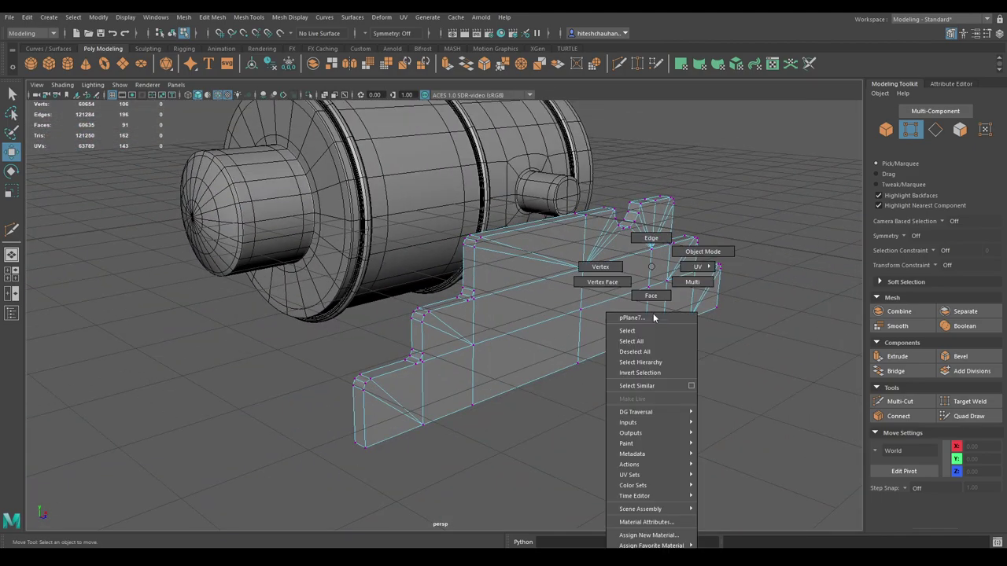
pyautogui.moveTo(653, 313); pyautogui.dragTo(727, 245, button='right')
pyautogui.press('space')
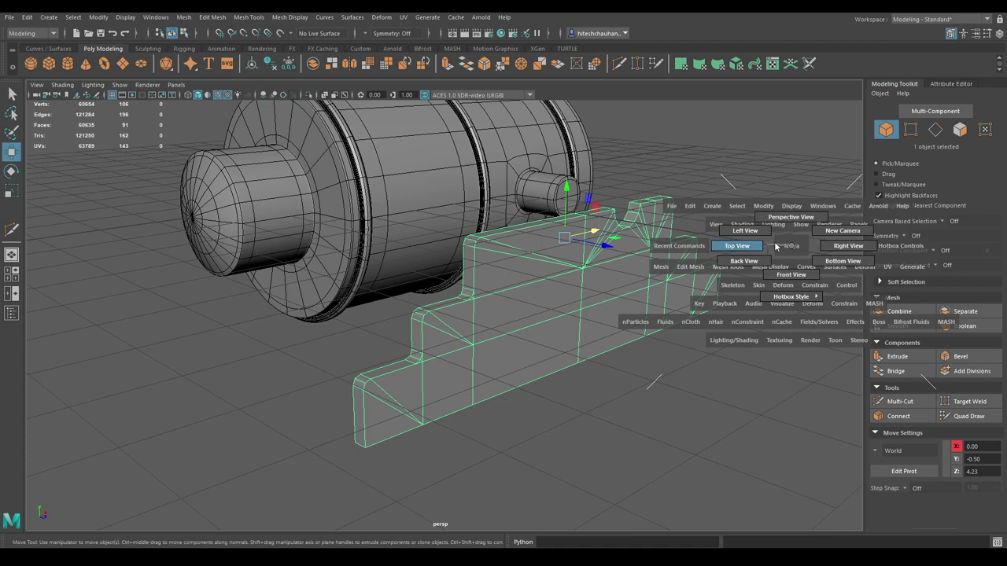
pyautogui.hotkey('ctrl', 's')
pyautogui.press('space')
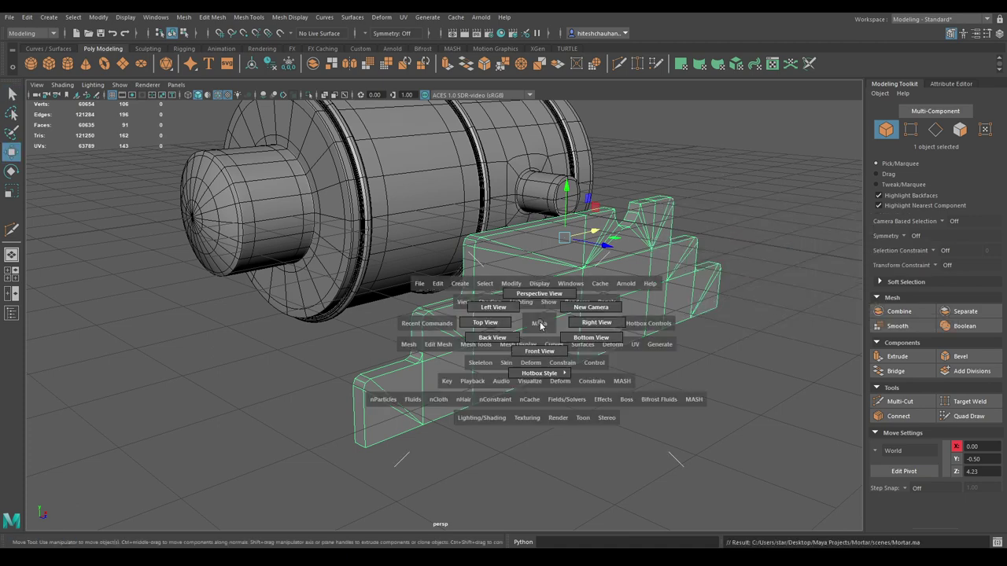
pyautogui.click(499, 326)
# Step: Snap the strip's pivot onto its top edge
pyautogui.scroll(2, 550, 393)
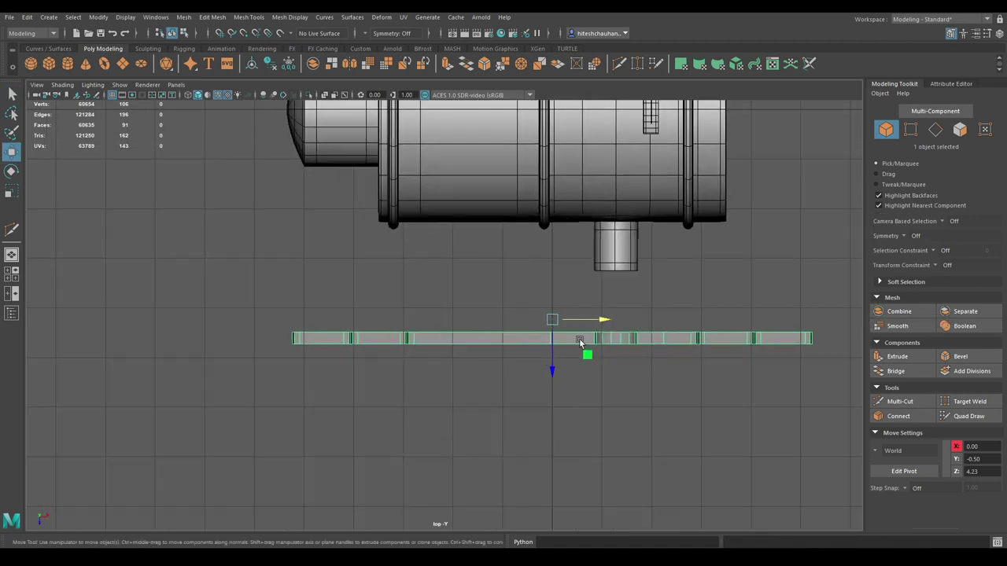
pyautogui.scroll(1, 566, 417)
pyautogui.scroll(3, 574, 439)
pyautogui.scroll(2, 575, 438)
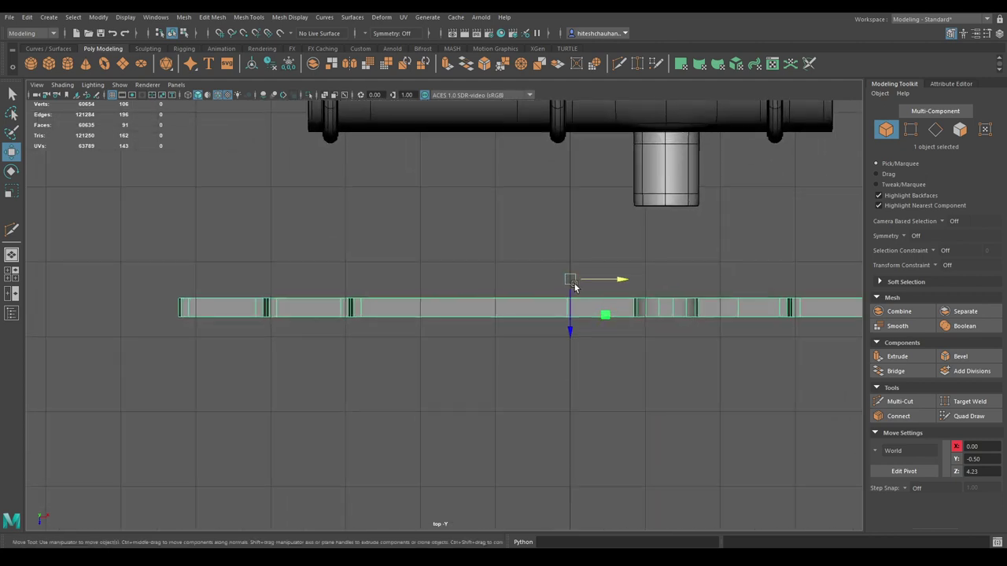
pyautogui.press('d')
pyautogui.press('v')
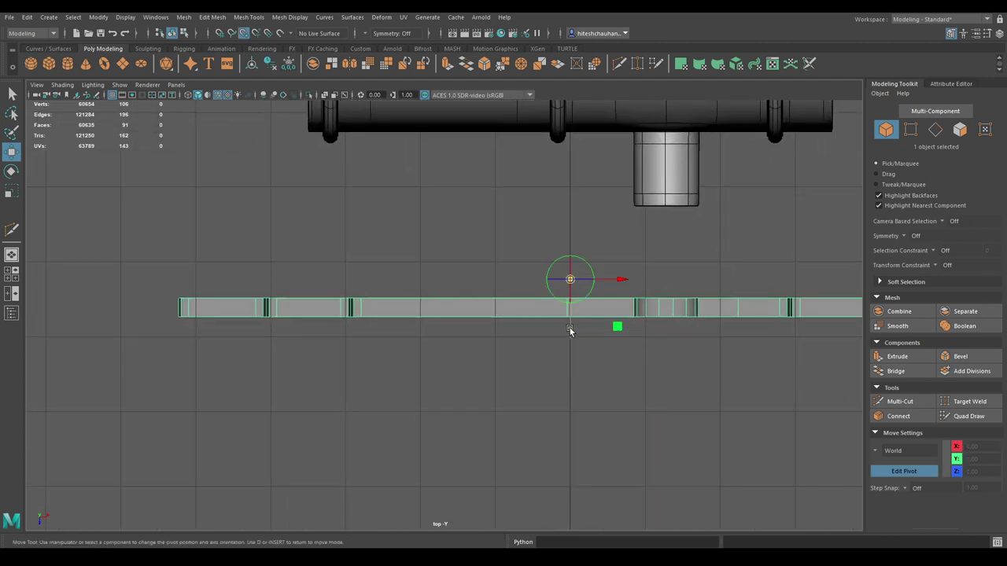
pyautogui.moveTo(569, 330); pyautogui.dragTo(570, 299)
# Step: Duplicate the strip as pPlane8 and begin editing its Scale Z in the Channel Box
pyautogui.scroll(1, 639, 318)
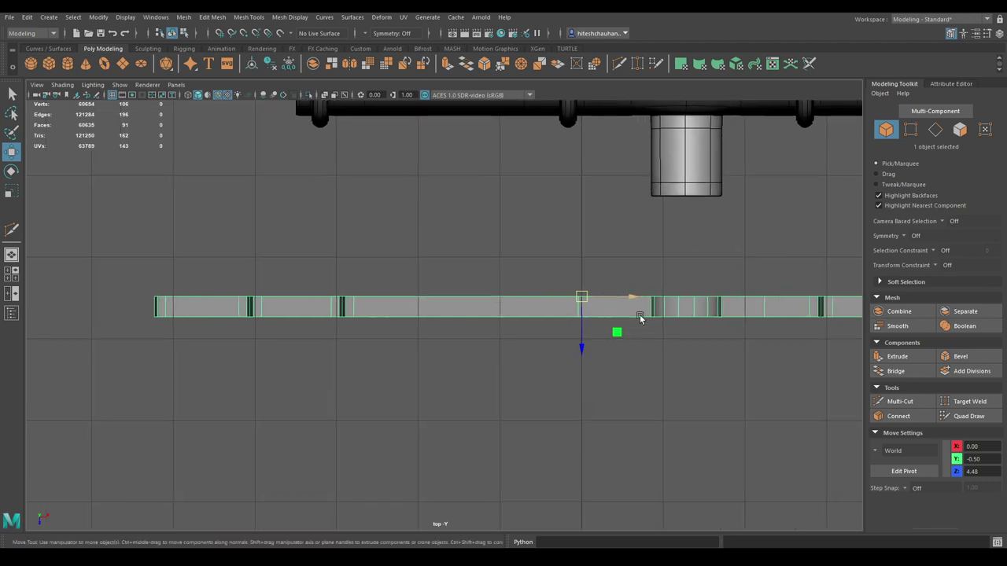
pyautogui.hotkey('ctrl', 'd')
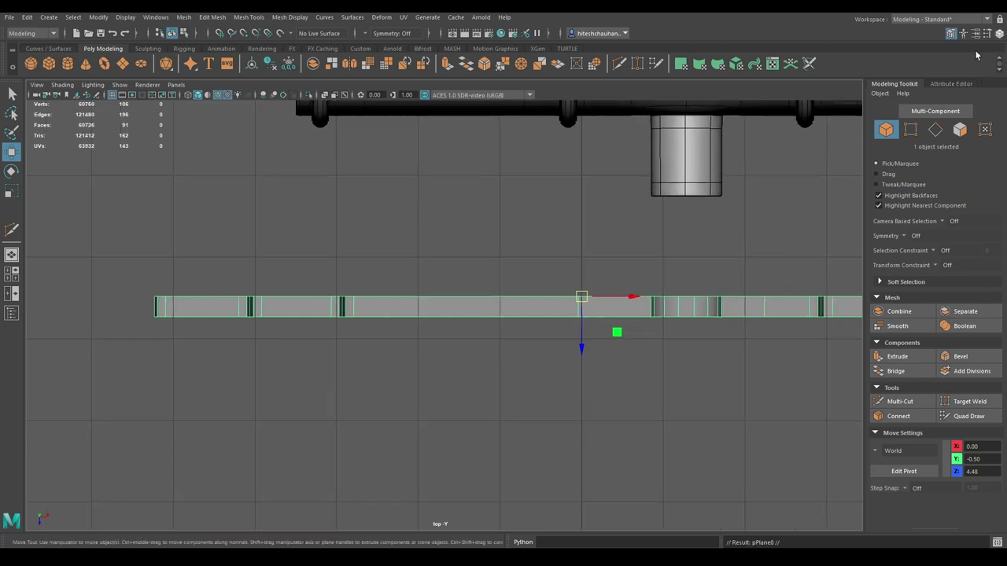
pyautogui.hotkey('ctrl', 'a')
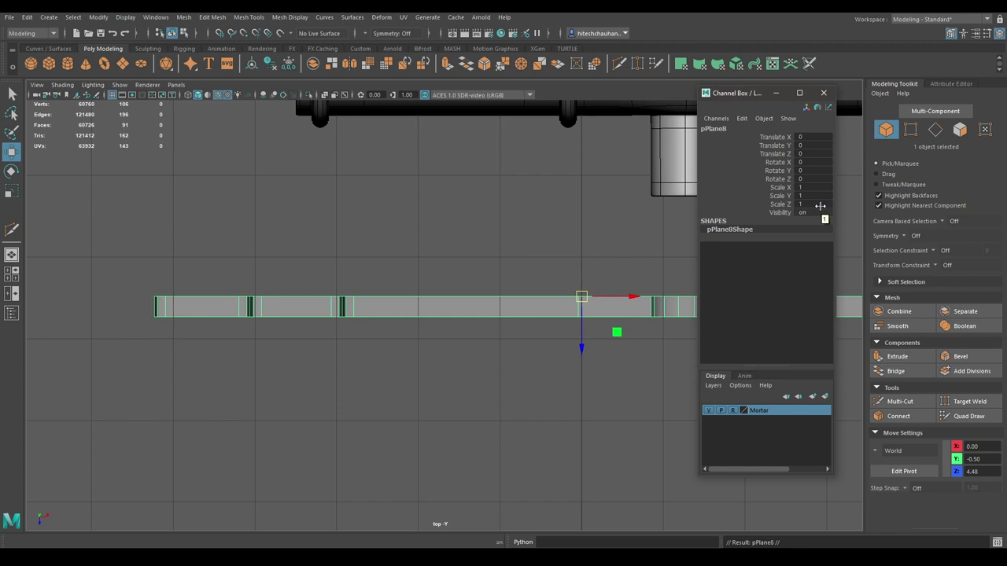
pyautogui.click(820, 205)
# Step: Mirror the copy with a negative Scale Z and combine both strips into one mesh
pyautogui.press('Return')
pyautogui.click(823, 94)
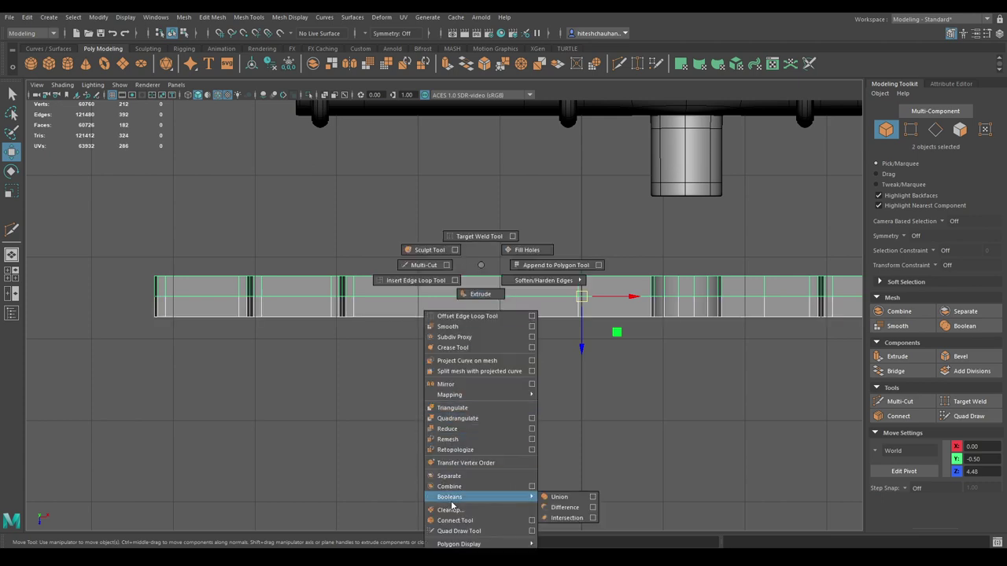
pyautogui.keyDown('shift'); pyautogui.moveTo(482, 269); pyautogui.dragTo(449, 480, button='right'); pyautogui.keyUp('shift')
# Step: Select all the bracket's vertices and merge them with a 0.16 distance threshold
pyautogui.moveTo(384, 273); pyautogui.dragTo(346, 274, button='right')
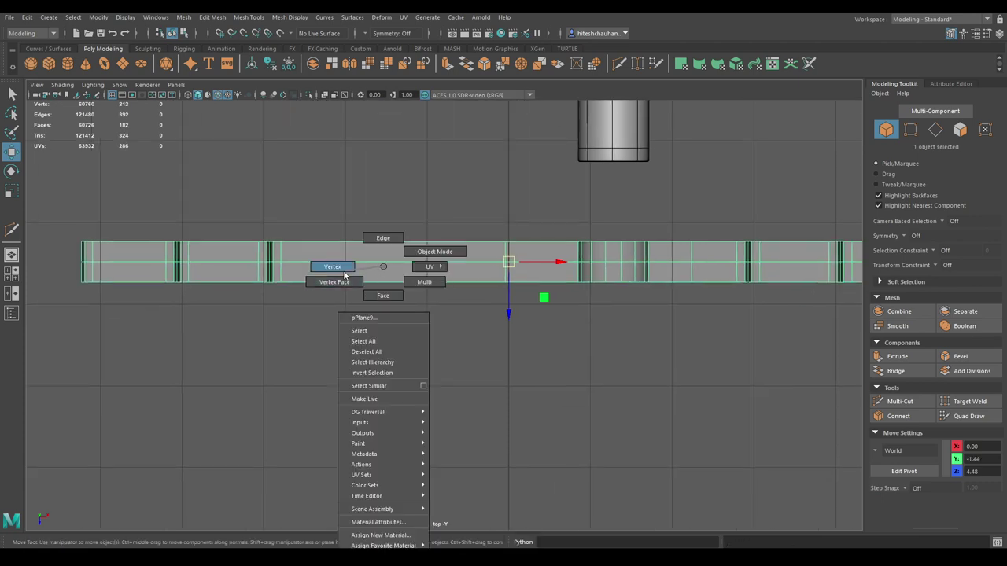
pyautogui.moveTo(52, 250); pyautogui.dragTo(979, 269)
pyautogui.moveTo(611, 348)
pyautogui.keyDown('alt'); pyautogui.mouseDown(button='middle')
pyautogui.moveTo(178, 382)
pyautogui.moveTo(604, 375)
pyautogui.mouseUp(button='middle'); pyautogui.keyUp('alt')
pyautogui.moveTo(384, 280)
pyautogui.keyDown('shift'); pyautogui.mouseDown(button='right')
pyautogui.moveTo(377, 254)
pyautogui.moveTo(437, 240)
pyautogui.mouseUp(button='right'); pyautogui.keyUp('shift')
pyautogui.moveTo(678, 215); pyautogui.dragTo(683, 215)
pyautogui.press('w')
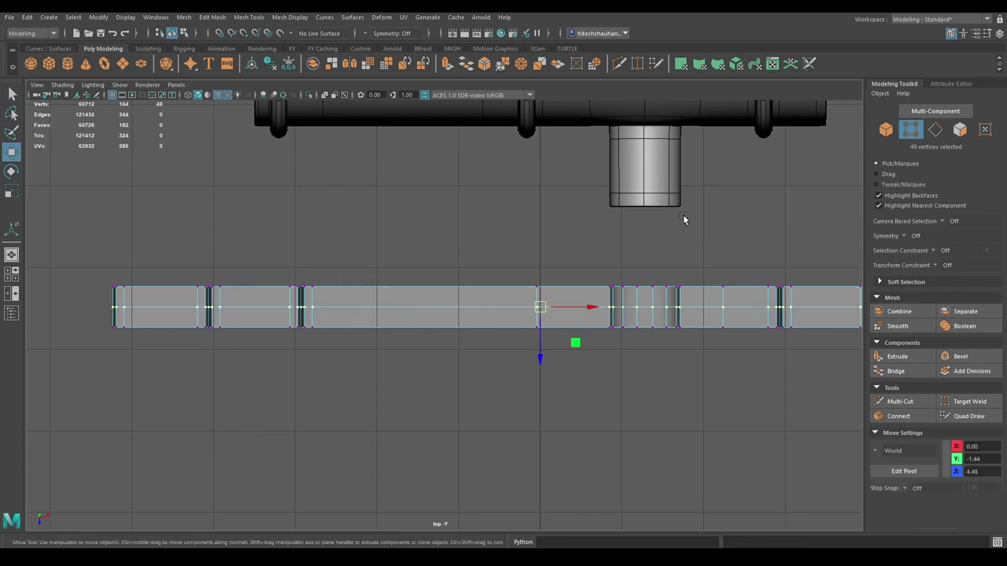
# Step: Convert the selection to edges and delete the 48 centre seam edges
pyautogui.moveTo(539, 283); pyautogui.dragTo(529, 277)
pyautogui.scroll(3, 551, 334)
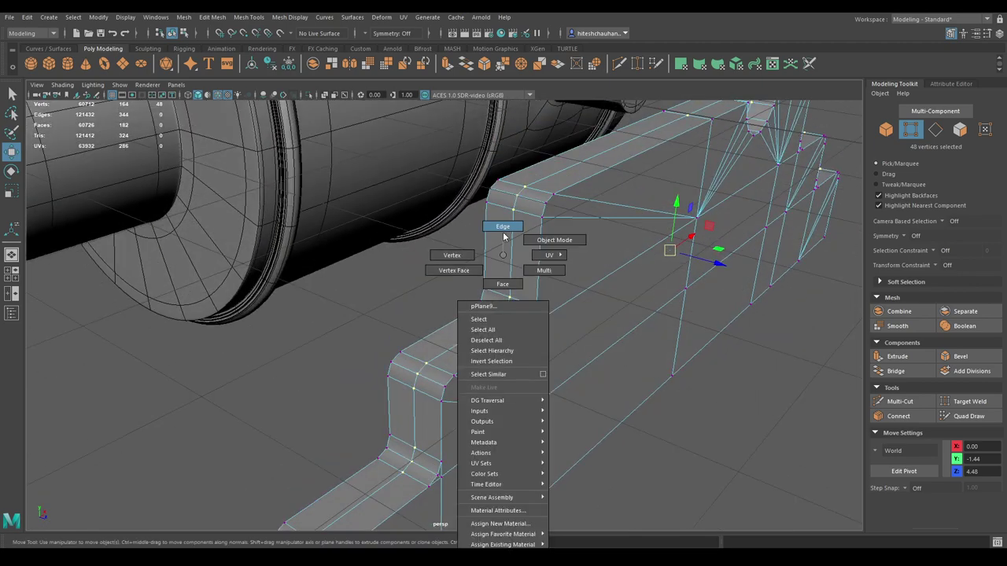
pyautogui.keyDown('ctrl'); pyautogui.moveTo(504, 260); pyautogui.dragTo(503, 226, button='right'); pyautogui.keyUp('ctrl')
pyautogui.keyDown('alt'); pyautogui.moveTo(510, 236); pyautogui.dragTo(527, 245); pyautogui.keyUp('alt')
pyautogui.keyDown('alt'); pyautogui.moveTo(528, 245); pyautogui.dragTo(529, 234, button='right'); pyautogui.keyUp('alt')
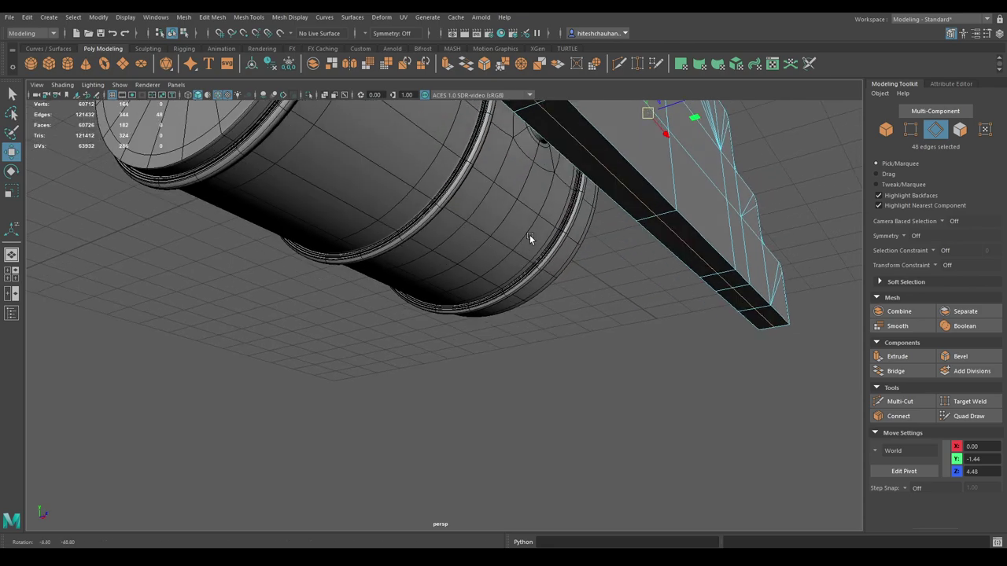
pyautogui.keyDown('shift'); pyautogui.moveTo(593, 223); pyautogui.dragTo(529, 360, button='right'); pyautogui.keyUp('shift')
pyautogui.keyDown('alt'); pyautogui.moveTo(529, 361); pyautogui.dragTo(534, 339); pyautogui.keyUp('alt')
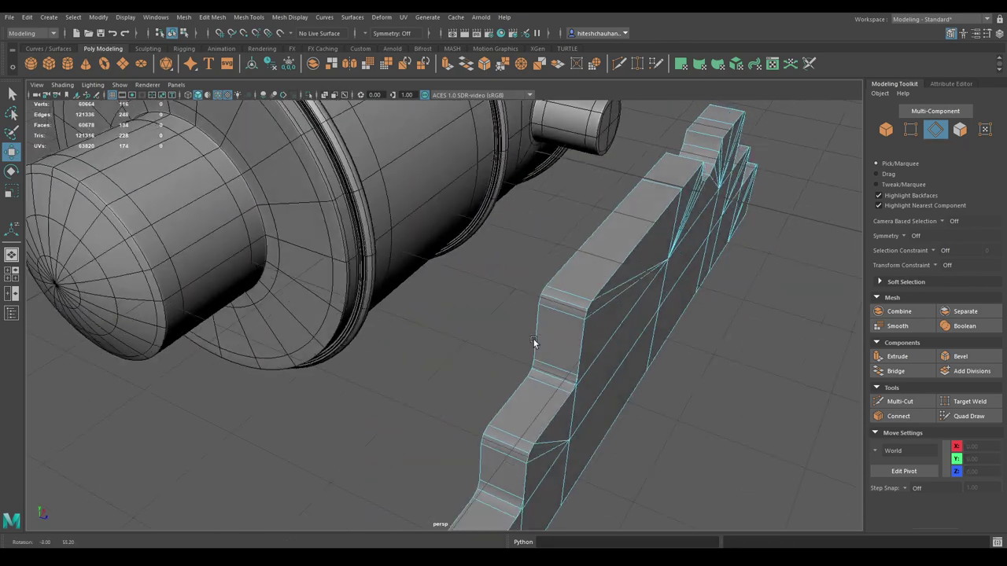
# Step: Return the bracket to object mode, deselect it, and zoom in on the lower step
pyautogui.moveTo(656, 275); pyautogui.dragTo(764, 288, button='right')
pyautogui.click(764, 288)
pyautogui.moveTo(763, 288)
pyautogui.keyDown('alt'); pyautogui.mouseDown()
pyautogui.moveTo(675, 381)
pyautogui.moveTo(507, 387)
pyautogui.mouseUp(); pyautogui.keyUp('alt')
pyautogui.keyDown('alt'); pyautogui.moveTo(506, 386); pyautogui.dragTo(514, 430, button='right'); pyautogui.keyUp('alt')
pyautogui.keyDown('alt'); pyautogui.moveTo(515, 430); pyautogui.dragTo(390, 311); pyautogui.keyUp('alt')
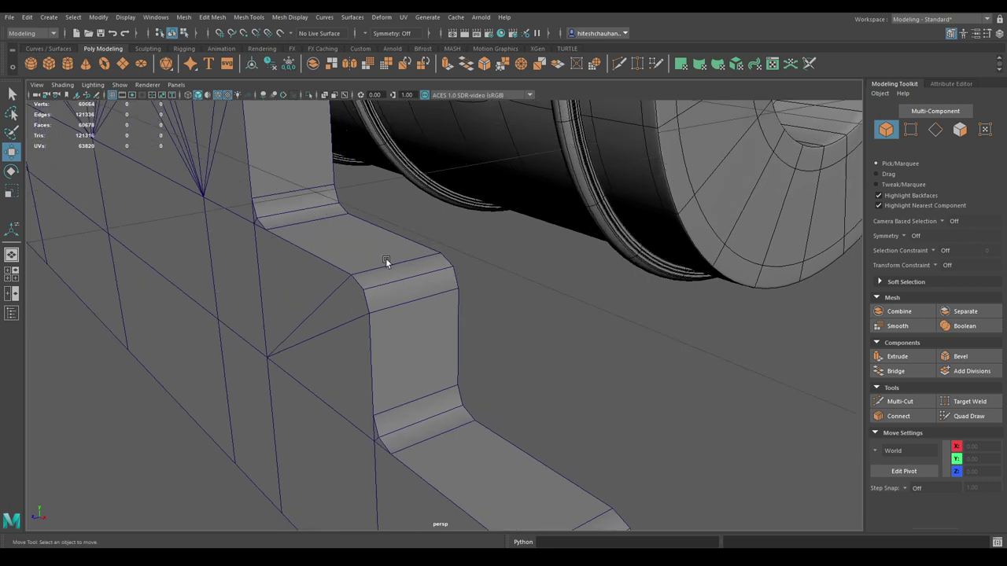
pyautogui.rightClick(523, 274)
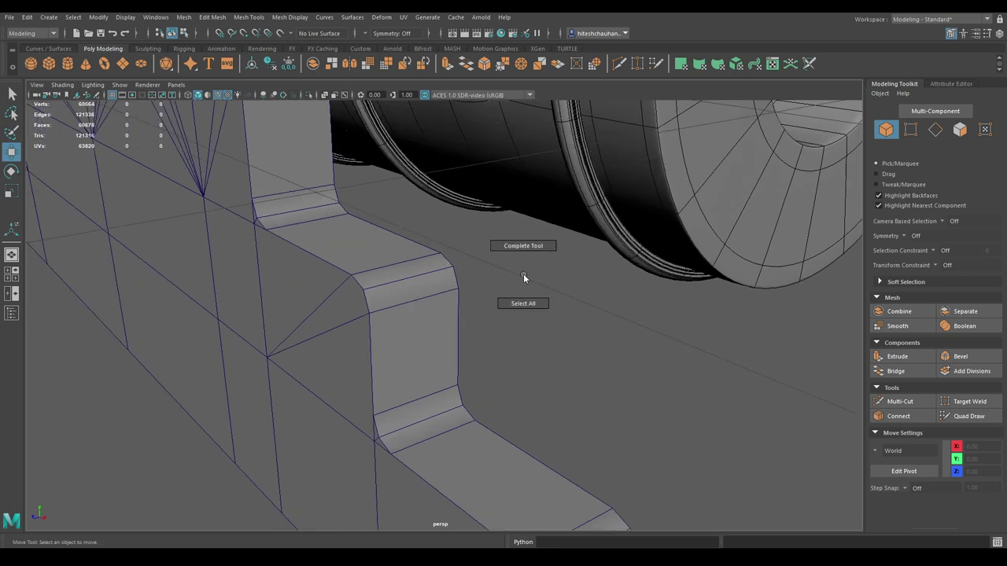
# Step: Switch the bracket to edge mode and select the bevel edges along the lower step
pyautogui.click(386, 302)
pyautogui.moveTo(397, 268); pyautogui.dragTo(392, 238, button='right')
pyautogui.click(398, 271)
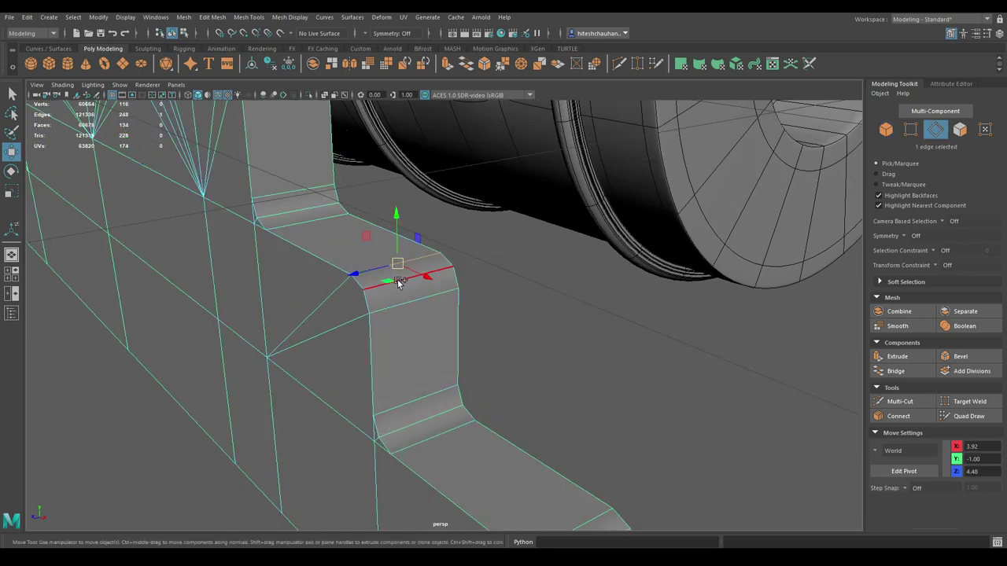
pyautogui.keyDown('shift'); pyautogui.click(399, 285); pyautogui.keyUp('shift')
pyautogui.keyDown('shift'); pyautogui.click(426, 395); pyautogui.keyUp('shift')
pyautogui.keyDown('shift'); pyautogui.click(433, 417); pyautogui.keyUp('shift')
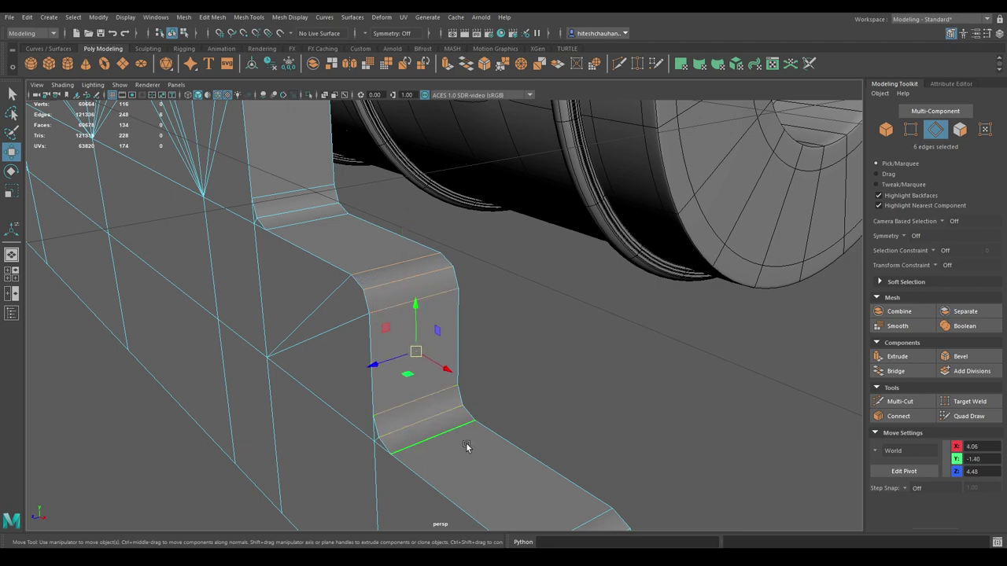
pyautogui.keyDown('alt'); pyautogui.moveTo(467, 383); pyautogui.dragTo(484, 310); pyautogui.keyUp('alt')
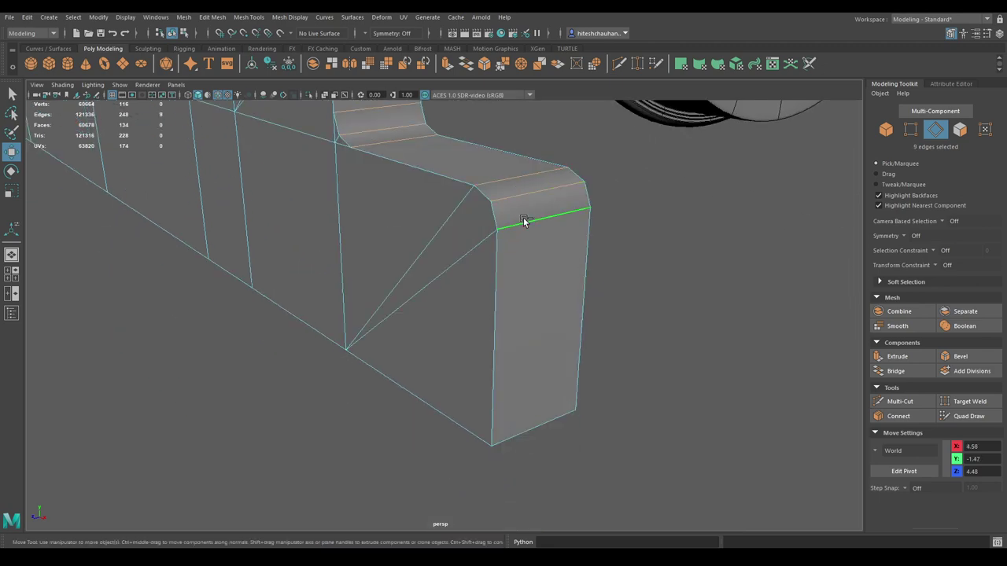
pyautogui.keyDown('alt'); pyautogui.moveTo(523, 221); pyautogui.dragTo(512, 271); pyautogui.keyUp('alt')
pyautogui.keyDown('shift'); pyautogui.click(538, 281); pyautogui.keyUp('shift')
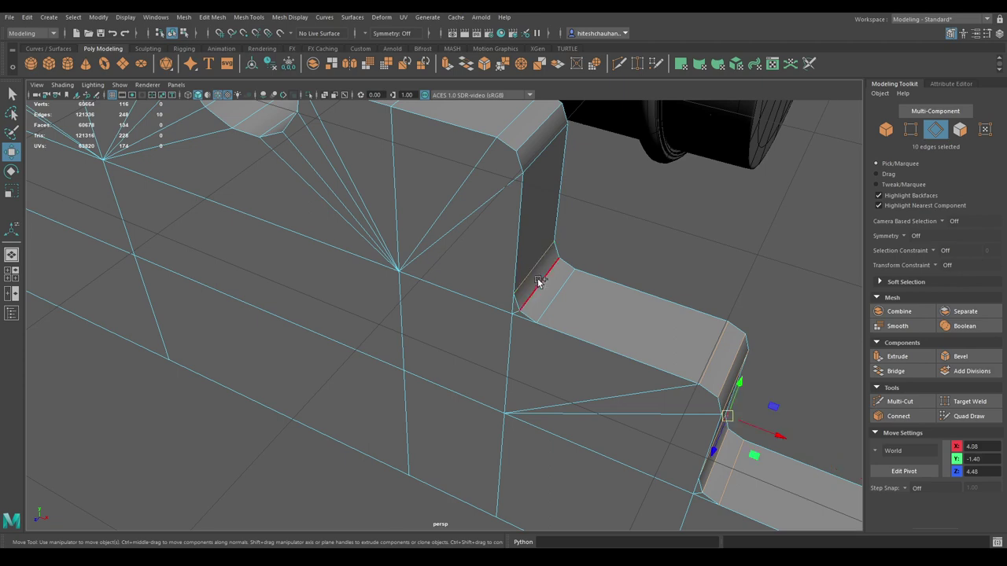
# Step: Add the top and step bevel edge loops on both sides until 36 edges are selected
pyautogui.keyDown('shift'); pyautogui.doubleClick(523, 135); pyautogui.keyUp('shift')
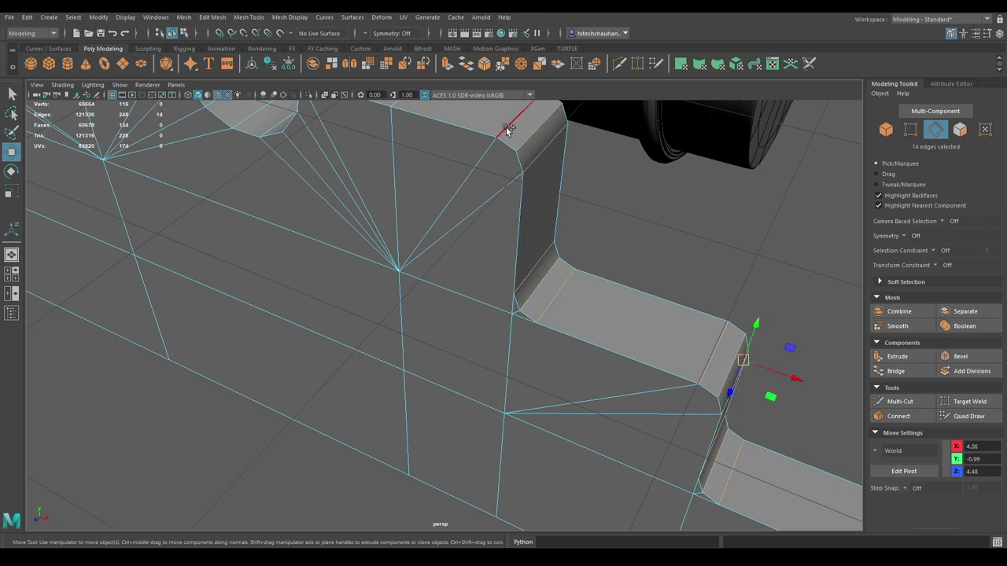
pyautogui.keyDown('shift'); pyautogui.click(507, 130); pyautogui.keyUp('shift')
pyautogui.moveTo(508, 129)
pyautogui.keyDown('alt'); pyautogui.mouseDown()
pyautogui.moveTo(467, 215)
pyautogui.moveTo(611, 250)
pyautogui.mouseUp(); pyautogui.keyUp('alt')
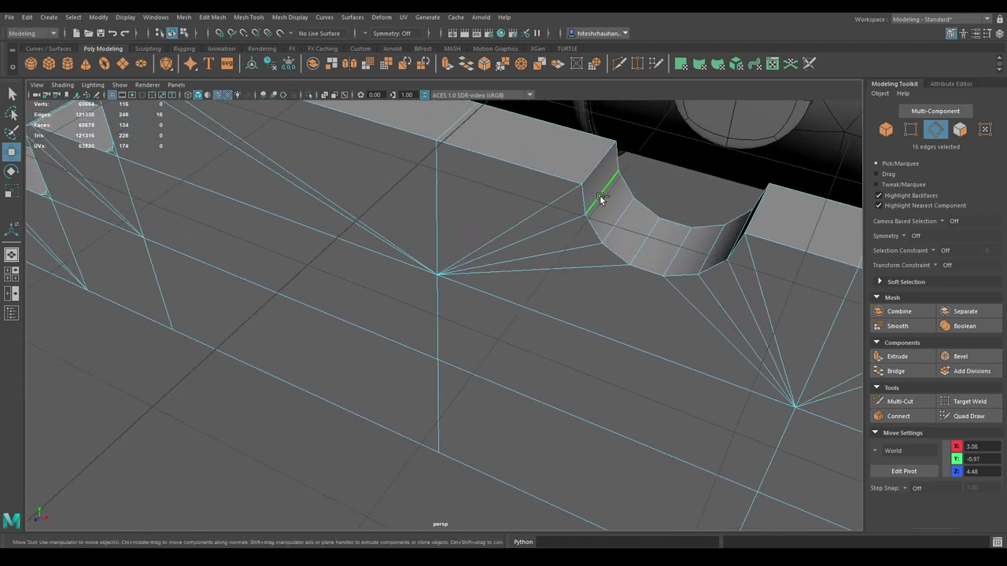
pyautogui.moveTo(722, 258)
pyautogui.keyDown('alt'); pyautogui.mouseDown()
pyautogui.moveTo(757, 280)
pyautogui.moveTo(510, 215)
pyautogui.moveTo(457, 228)
pyautogui.mouseUp(); pyautogui.keyUp('alt')
pyautogui.moveTo(406, 269)
pyautogui.keyDown('alt'); pyautogui.mouseDown()
pyautogui.moveTo(418, 273)
pyautogui.moveTo(407, 206)
pyautogui.moveTo(422, 220)
pyautogui.moveTo(433, 183)
pyautogui.mouseUp(); pyautogui.keyUp('alt')
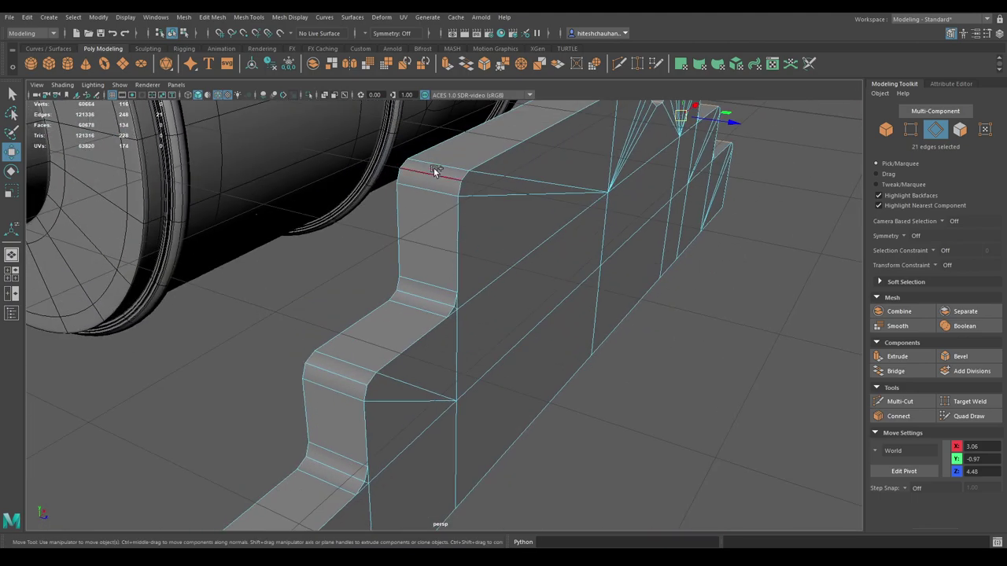
pyautogui.keyDown('shift'); pyautogui.doubleClick(434, 169); pyautogui.keyUp('shift')
pyautogui.keyDown('shift'); pyautogui.doubleClick(431, 282); pyautogui.keyUp('shift')
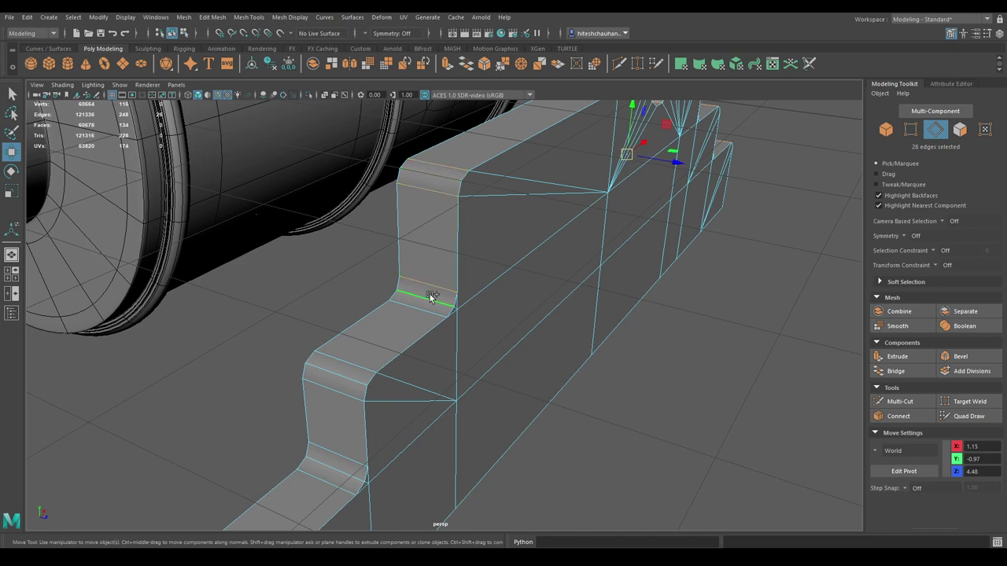
pyautogui.keyDown('shift'); pyautogui.doubleClick(355, 358); pyautogui.keyUp('shift')
pyautogui.keyDown('shift'); pyautogui.doubleClick(348, 391); pyautogui.keyUp('shift')
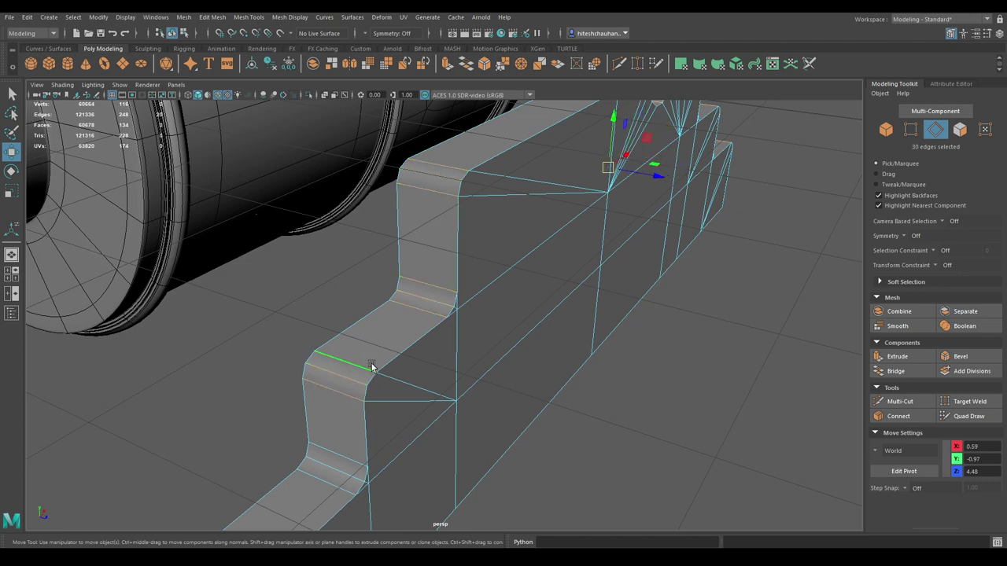
pyautogui.keyDown('alt'); pyautogui.moveTo(370, 364); pyautogui.dragTo(410, 280); pyautogui.keyUp('alt')
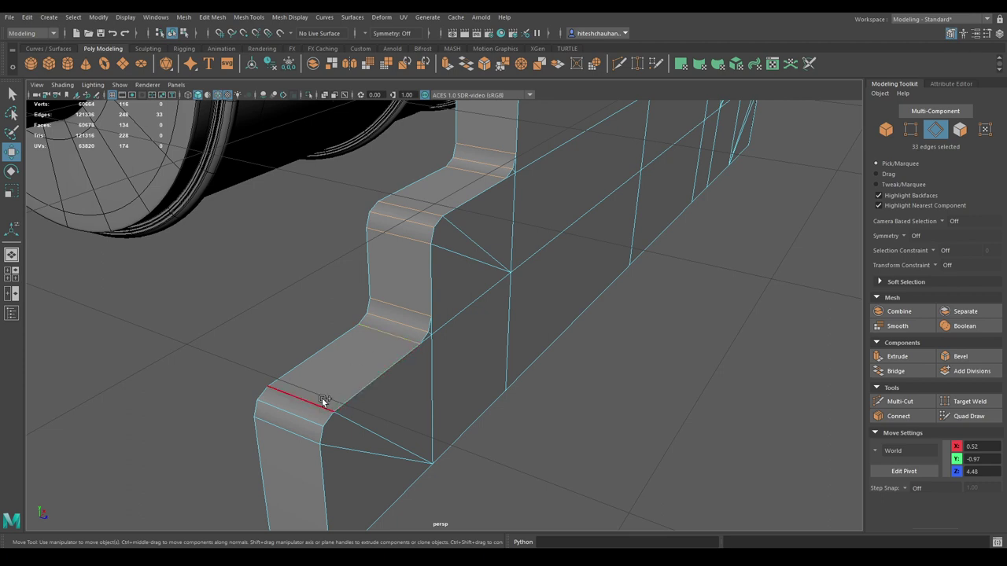
pyautogui.keyDown('shift'); pyautogui.click(292, 432); pyautogui.keyUp('shift')
pyautogui.keyDown('alt'); pyautogui.moveTo(302, 410); pyautogui.dragTo(346, 299); pyautogui.keyUp('alt')
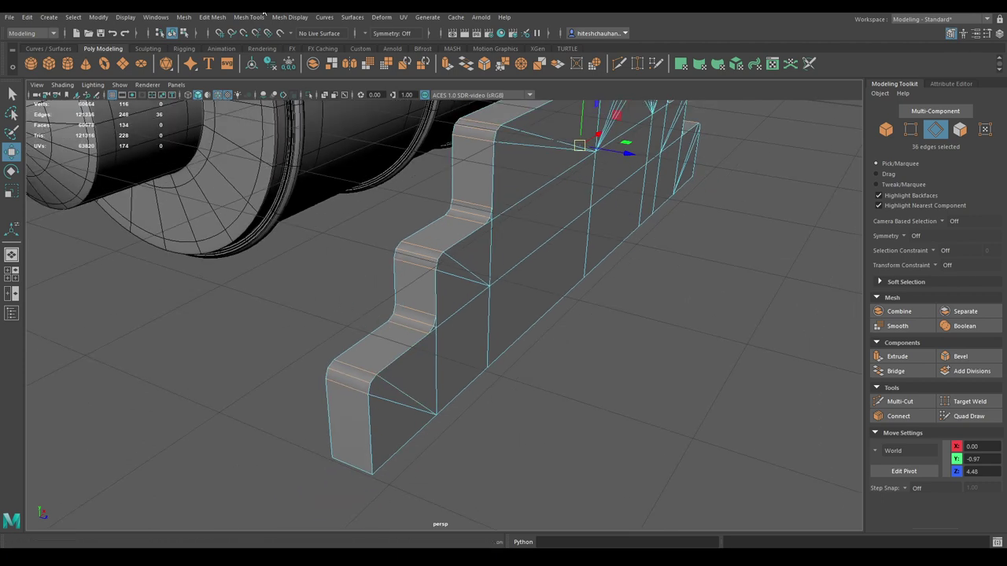
# Step: Soften the selected bevel edges, then return the bracket to object mode and deselect it
pyautogui.click(288, 17)
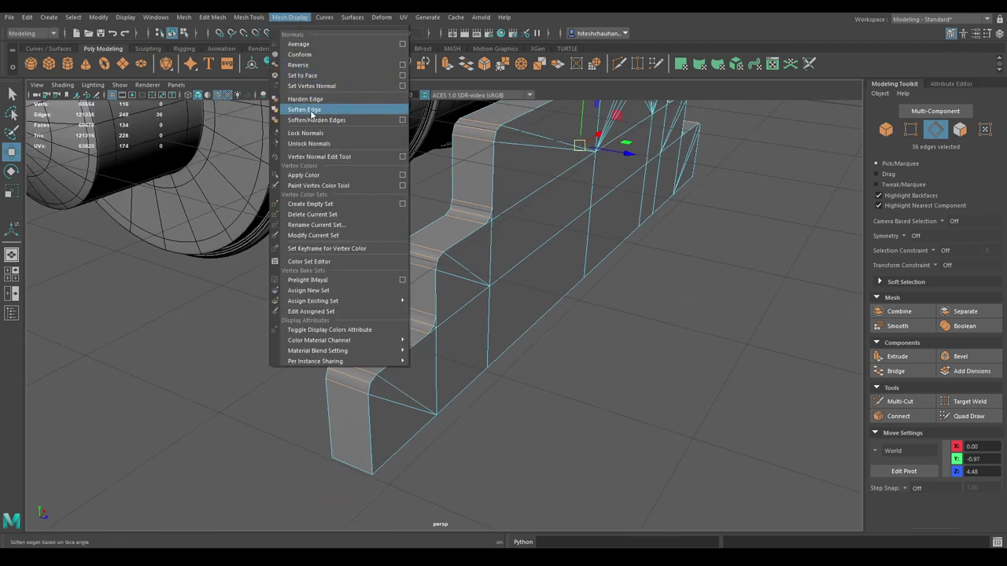
pyautogui.click(333, 110)
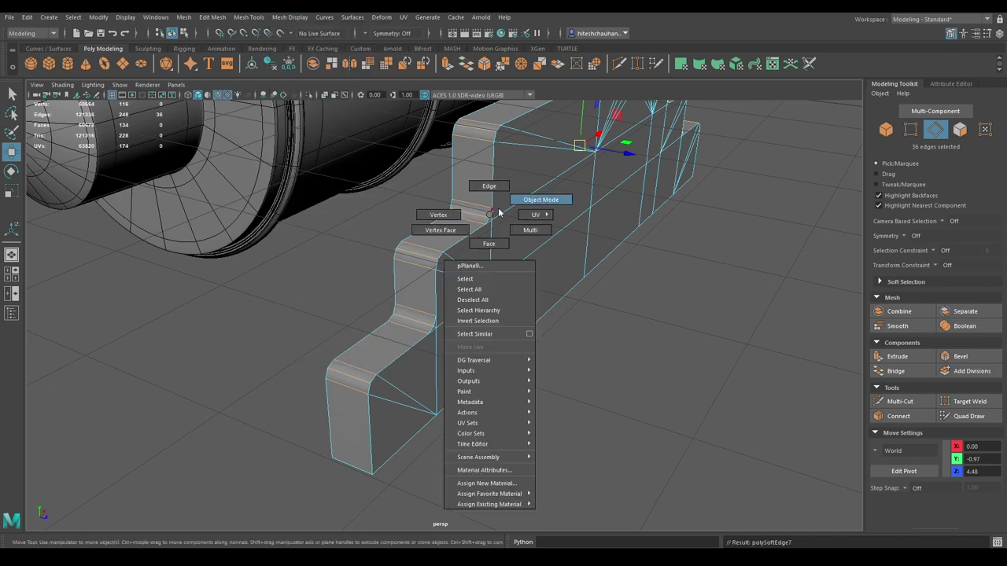
pyautogui.moveTo(483, 221)
pyautogui.mouseDown(button='right')
pyautogui.moveTo(540, 199)
pyautogui.moveTo(634, 496)
pyautogui.mouseUp(button='right')
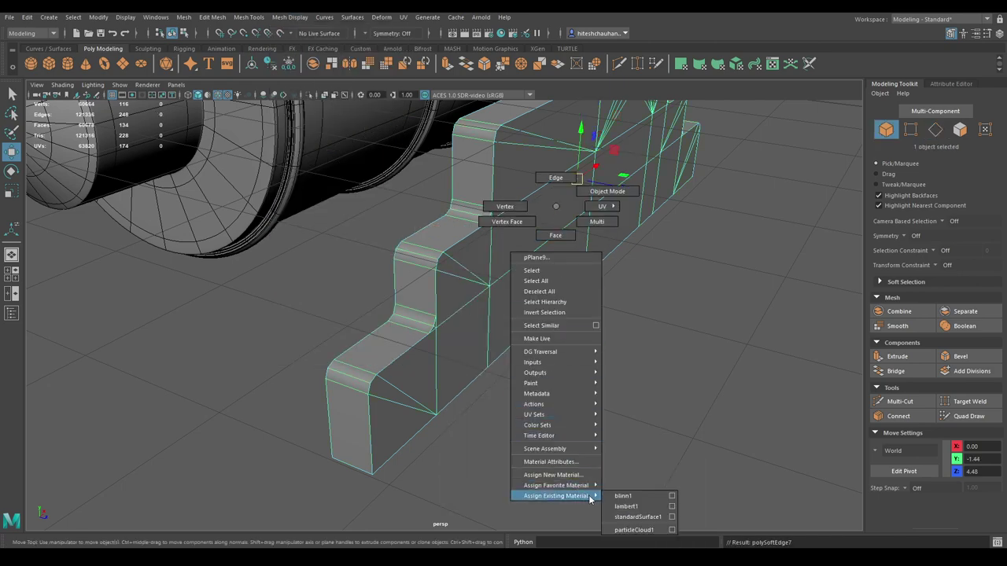
pyautogui.click(698, 344)
# Step: Orbit around the barrel and bracket, then select the stepped bracket block
pyautogui.moveTo(698, 316)
pyautogui.keyDown('alt'); pyautogui.mouseDown()
pyautogui.moveTo(569, 300)
pyautogui.moveTo(563, 343)
pyautogui.moveTo(462, 313)
pyautogui.mouseUp(); pyautogui.keyUp('alt')
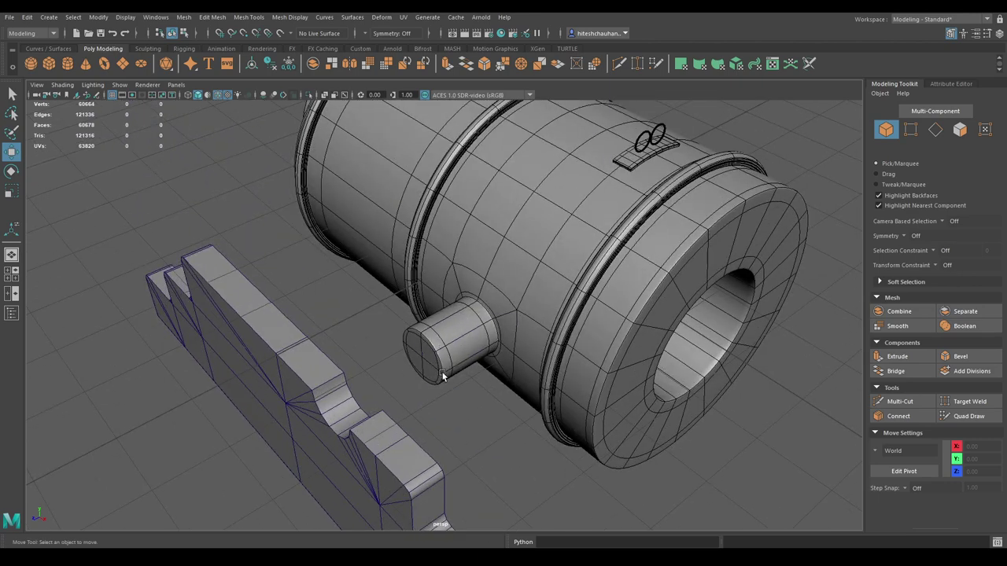
pyautogui.moveTo(442, 376)
pyautogui.keyDown('alt'); pyautogui.mouseDown()
pyautogui.moveTo(442, 334)
pyautogui.moveTo(386, 297)
pyautogui.mouseUp(); pyautogui.keyUp('alt')
pyautogui.keyDown('alt'); pyautogui.moveTo(466, 309); pyautogui.dragTo(394, 312); pyautogui.keyUp('alt')
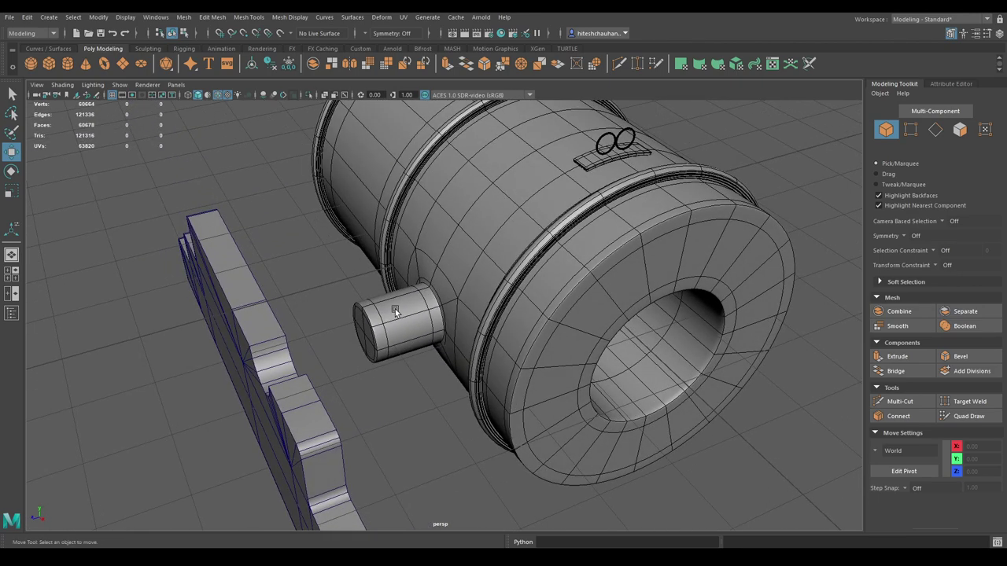
pyautogui.moveTo(431, 380)
pyautogui.keyDown('alt'); pyautogui.mouseDown()
pyautogui.moveTo(419, 347)
pyautogui.moveTo(512, 353)
pyautogui.moveTo(555, 341)
pyautogui.moveTo(540, 404)
pyautogui.moveTo(676, 347)
pyautogui.moveTo(611, 325)
pyautogui.moveTo(608, 333)
pyautogui.mouseUp(); pyautogui.keyUp('alt')
pyautogui.click(556, 341)
pyautogui.click(607, 380)
pyautogui.moveTo(608, 380)
pyautogui.keyDown('alt'); pyautogui.mouseDown()
pyautogui.moveTo(394, 430)
pyautogui.moveTo(429, 275)
pyautogui.moveTo(550, 289)
pyautogui.moveTo(657, 275)
pyautogui.moveTo(483, 267)
pyautogui.moveTo(526, 320)
pyautogui.mouseUp(); pyautogui.keyUp('alt')
pyautogui.click(483, 268)
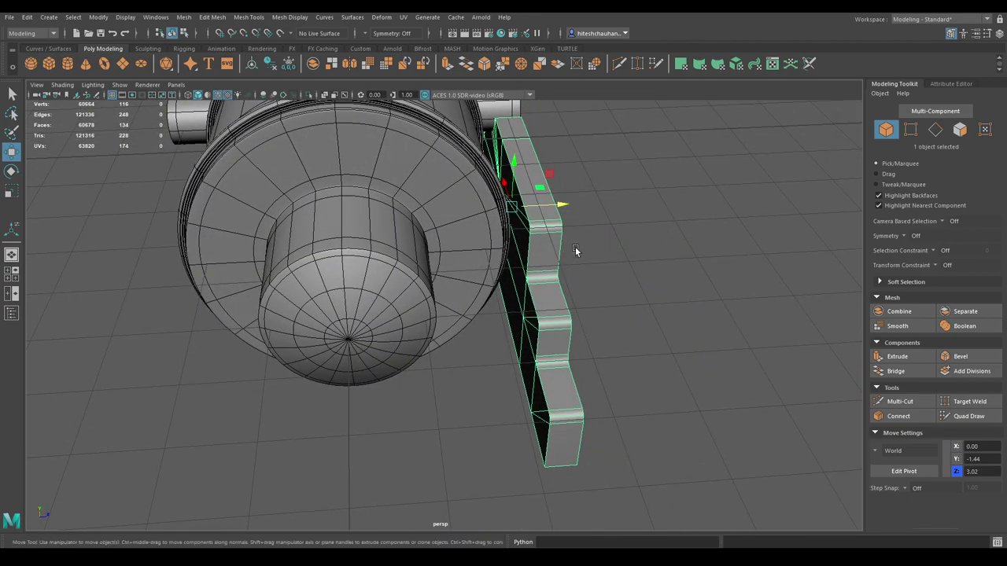
# Step: Switch to a wireframe top view and nudge the bracket slightly along its depth
pyautogui.press('space')
pyautogui.moveTo(575, 250); pyautogui.dragTo(542, 229)
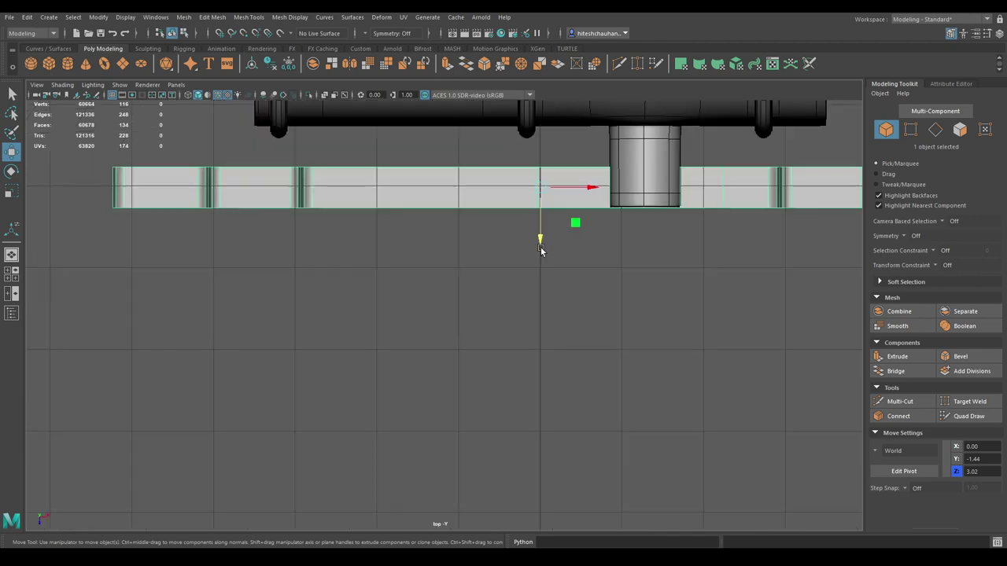
pyautogui.scroll(1, 456, 377)
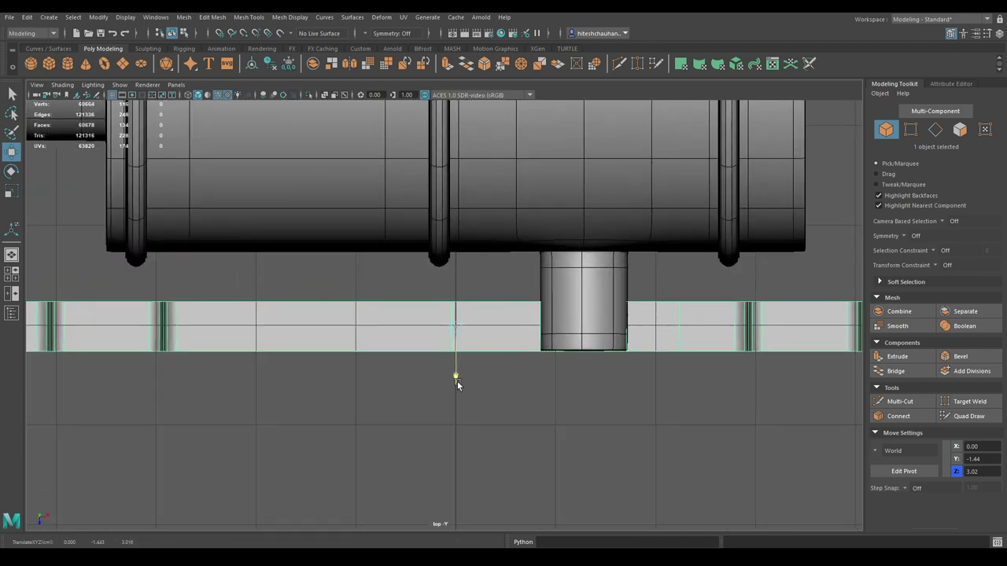
pyautogui.moveTo(457, 381); pyautogui.dragTo(457, 380)
pyautogui.scroll(-3, 468, 345)
pyautogui.scroll(-1, 467, 344)
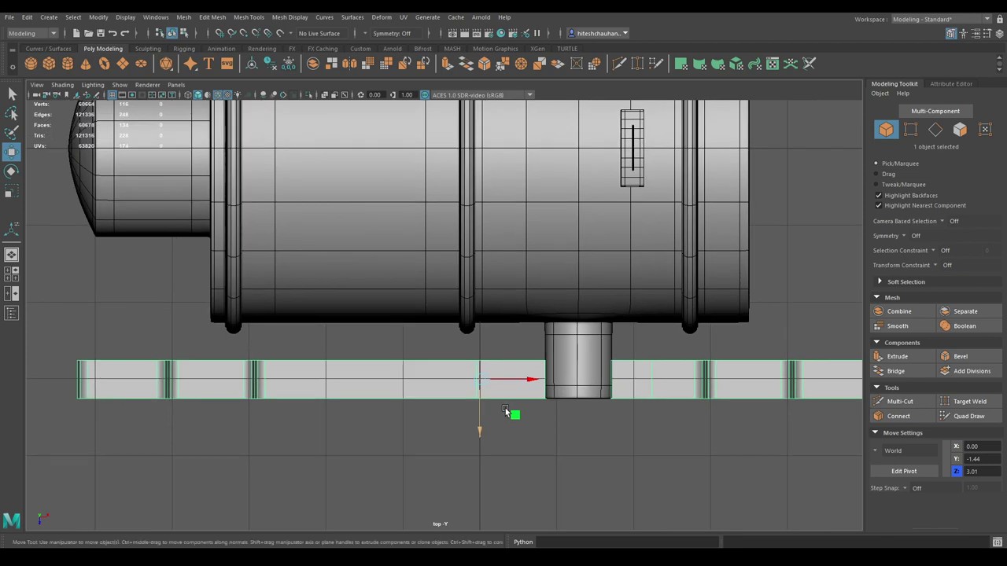
pyautogui.press('4')
pyautogui.scroll(1, 497, 392)
pyautogui.scroll(-2, 497, 392)
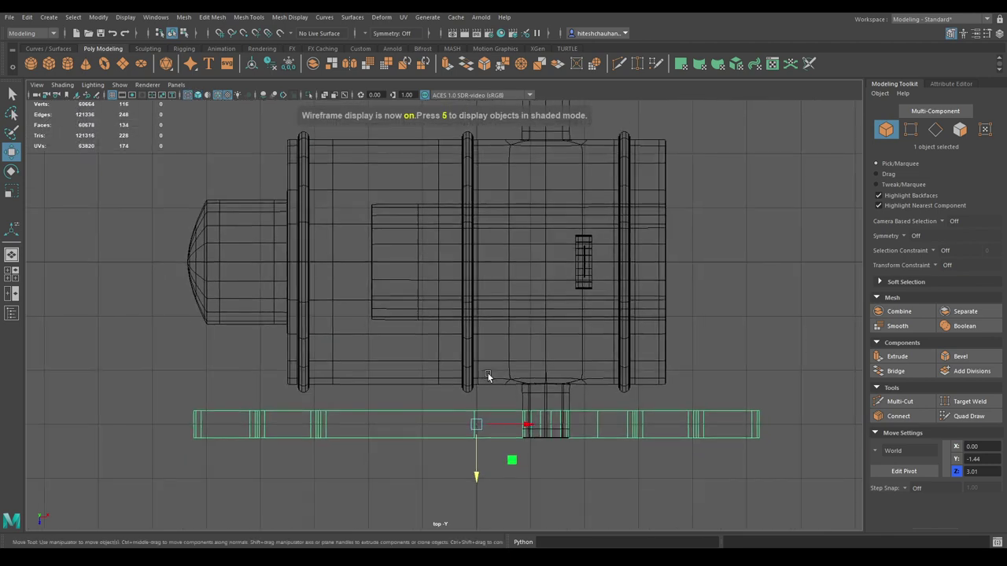
# Step: Move the bracket's pivot to the tank's centre line
pyautogui.press('d')
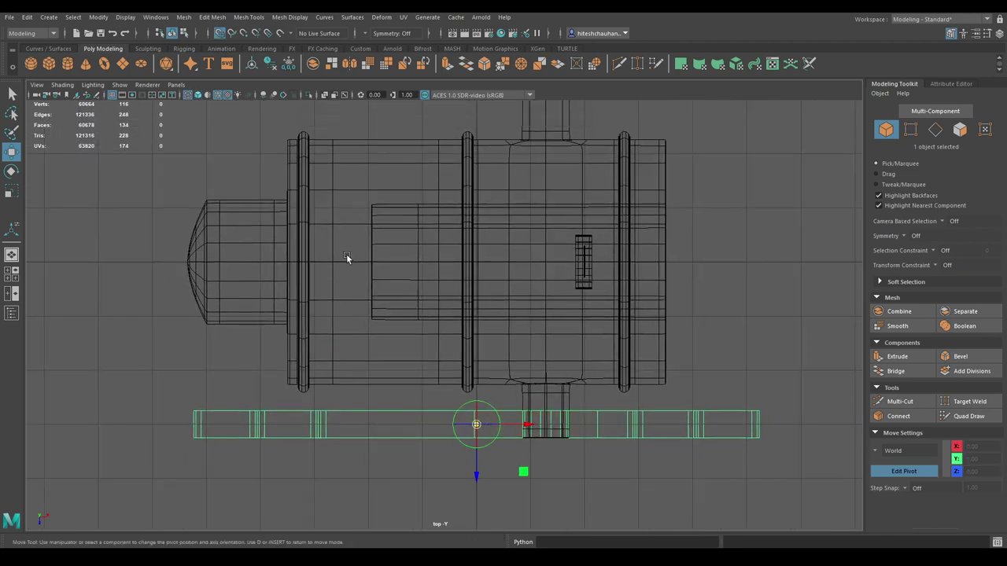
pyautogui.moveTo(476, 425); pyautogui.dragTo(476, 264)
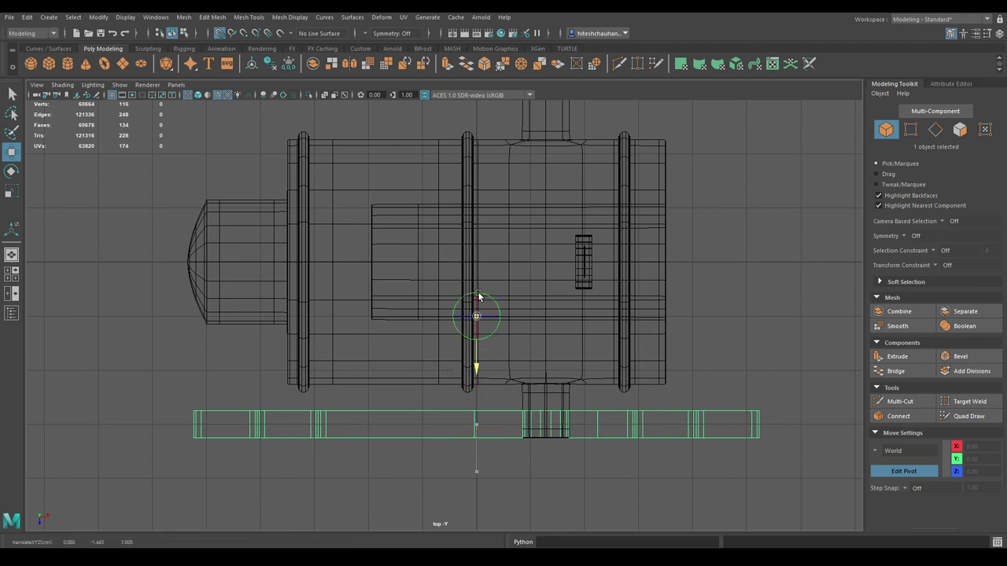
pyautogui.press('d')
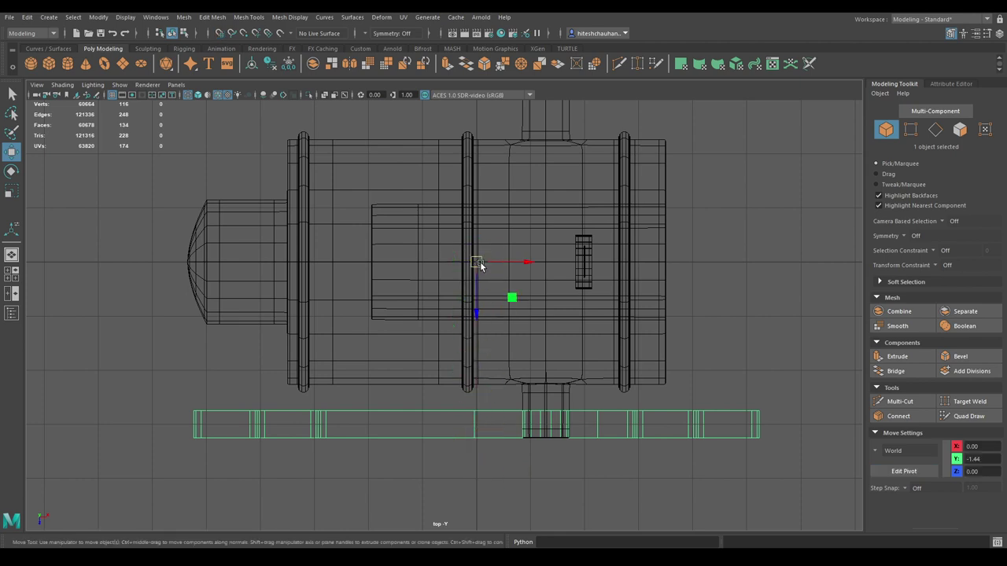
pyautogui.scroll(2, 778, 450)
pyautogui.scroll(1, 787, 460)
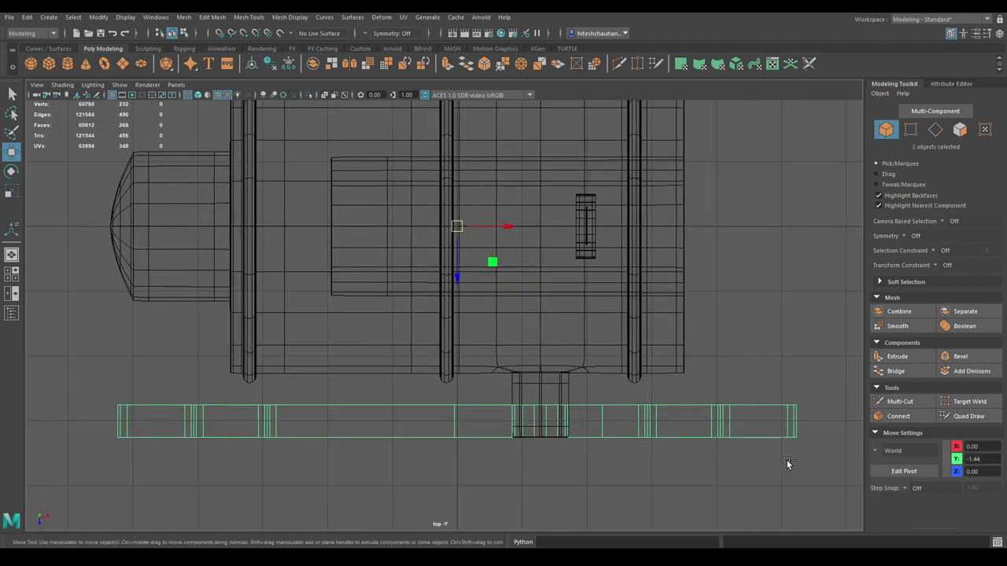
# Step: Duplicate the bracket and set the copy's Scale Z to -1 to mirror it
pyautogui.hotkey('ctrl', 'd')
pyautogui.click(998, 32)
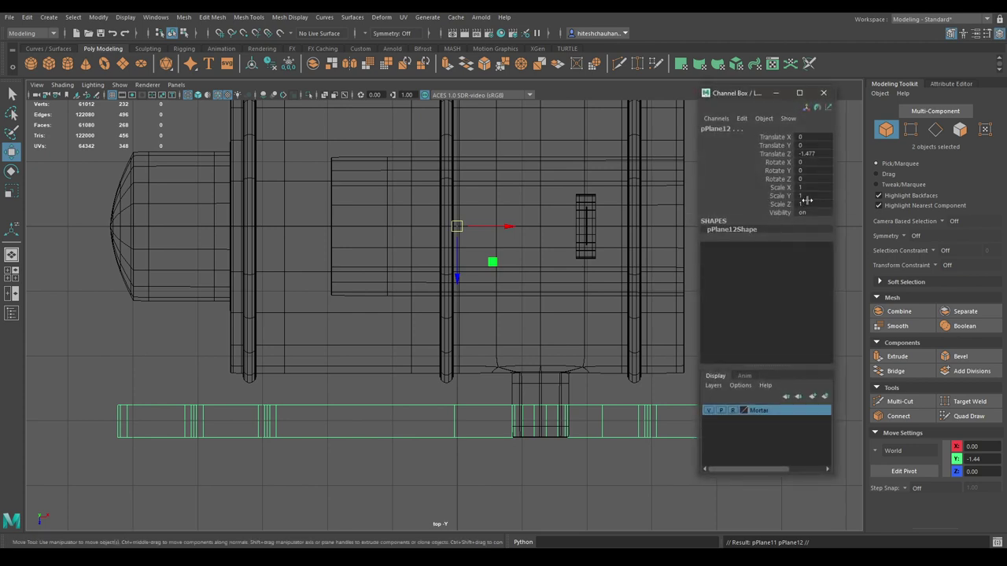
pyautogui.write('-1')
pyautogui.press('Return')
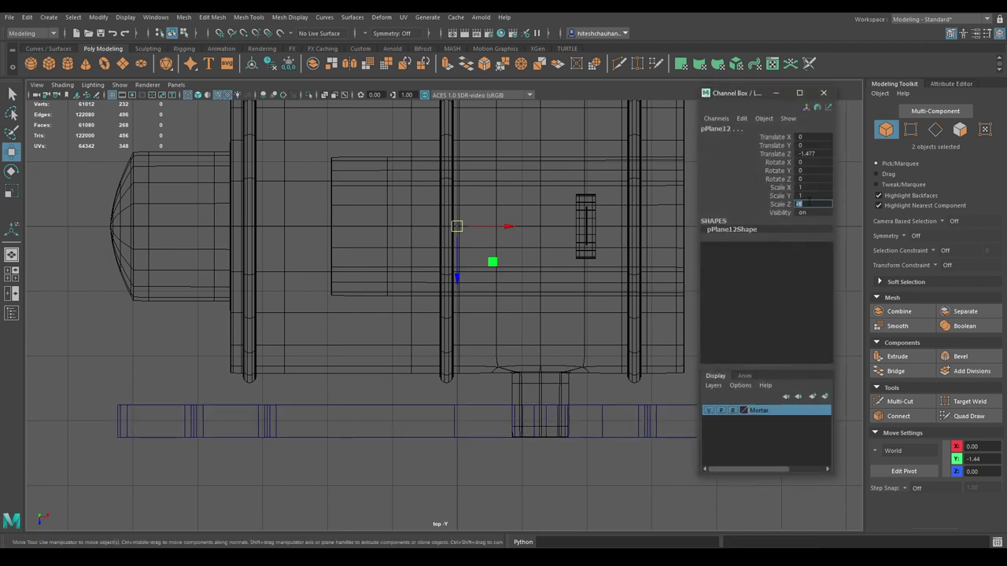
pyautogui.click(824, 93)
# Step: Return to a textured perspective view, orbit the mortar, and pick the Mortar layer
pyautogui.scroll(-3, 677, 314)
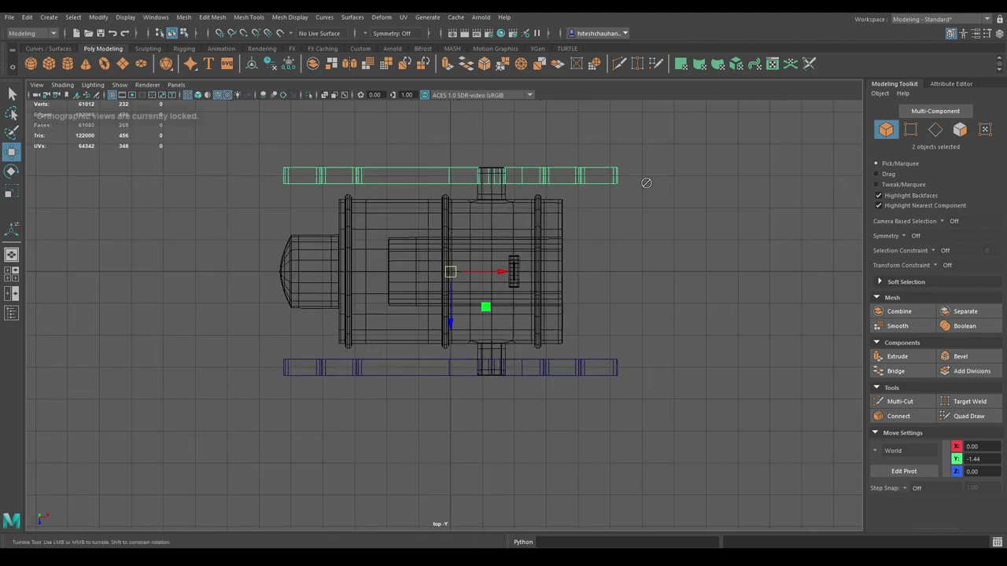
pyautogui.press('space')
pyautogui.moveTo(655, 200)
pyautogui.mouseDown()
pyautogui.moveTo(632, 224)
pyautogui.moveTo(581, 225)
pyautogui.mouseUp()
pyautogui.press('6')
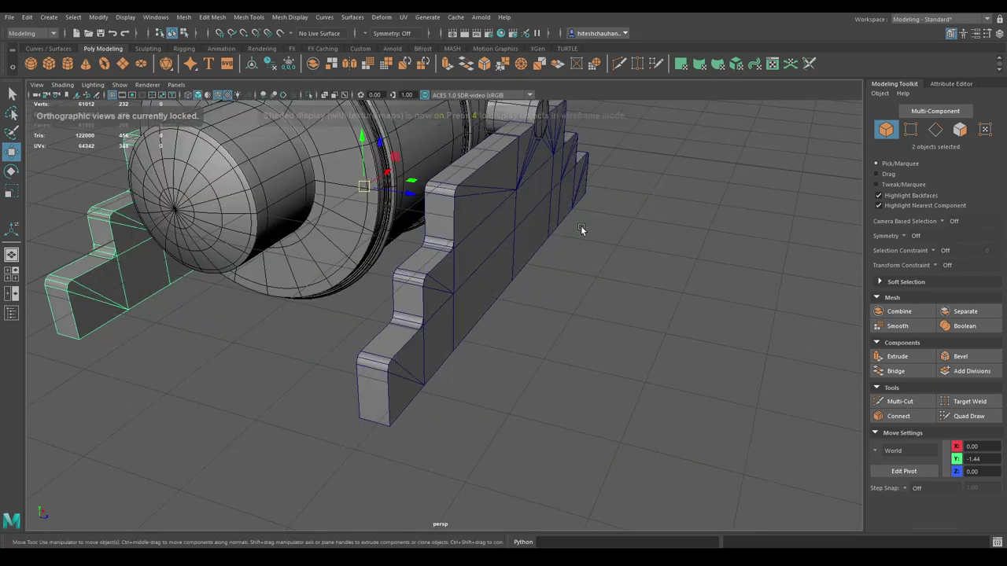
pyautogui.moveTo(625, 364)
pyautogui.keyDown('alt'); pyautogui.mouseDown()
pyautogui.moveTo(456, 367)
pyautogui.moveTo(614, 433)
pyautogui.moveTo(491, 311)
pyautogui.moveTo(479, 378)
pyautogui.mouseUp(); pyautogui.keyUp('alt')
pyautogui.moveTo(557, 353)
pyautogui.keyDown('alt'); pyautogui.mouseDown()
pyautogui.moveTo(501, 338)
pyautogui.moveTo(405, 344)
pyautogui.mouseUp(); pyautogui.keyUp('alt')
pyautogui.click(999, 36)
pyautogui.click(735, 414)
pyautogui.click(824, 93)
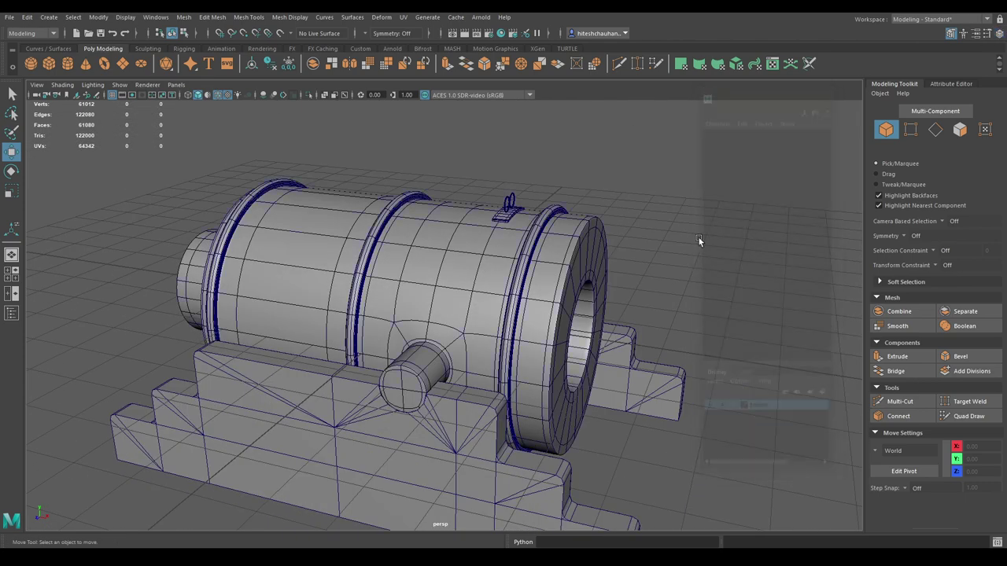
# Step: Select the tank and its three attached parts and combine them into one mesh
pyautogui.moveTo(698, 237)
pyautogui.keyDown('alt'); pyautogui.mouseDown()
pyautogui.moveTo(497, 293)
pyautogui.moveTo(411, 280)
pyautogui.mouseUp(); pyautogui.keyUp('alt')
pyautogui.click(411, 279)
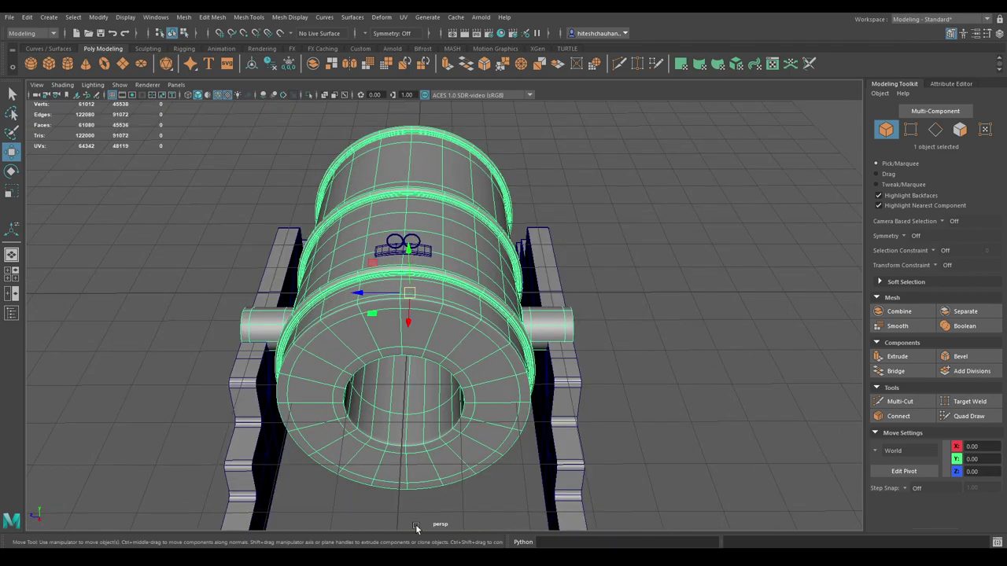
pyautogui.moveTo(441, 481)
pyautogui.keyDown('shift'); pyautogui.mouseDown()
pyautogui.moveTo(375, 195)
pyautogui.moveTo(485, 345)
pyautogui.moveTo(533, 347)
pyautogui.moveTo(560, 329)
pyautogui.moveTo(532, 309)
pyautogui.mouseUp(); pyautogui.keyUp('shift')
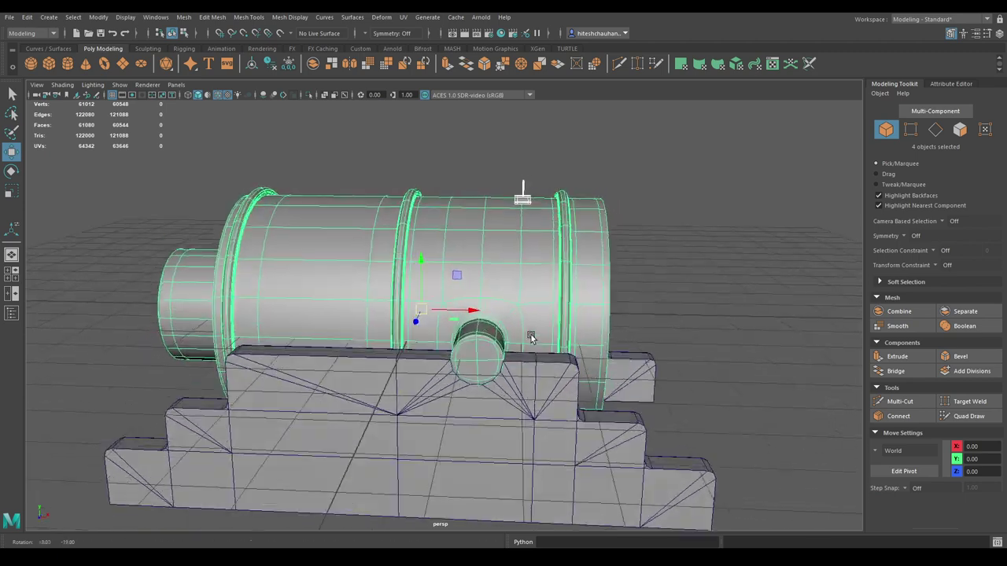
pyautogui.press('space')
pyautogui.moveTo(532, 241)
pyautogui.keyDown('shift'); pyautogui.mouseDown(button='right')
pyautogui.moveTo(500, 489)
pyautogui.moveTo(504, 470)
pyautogui.mouseUp(button='right'); pyautogui.keyUp('shift')
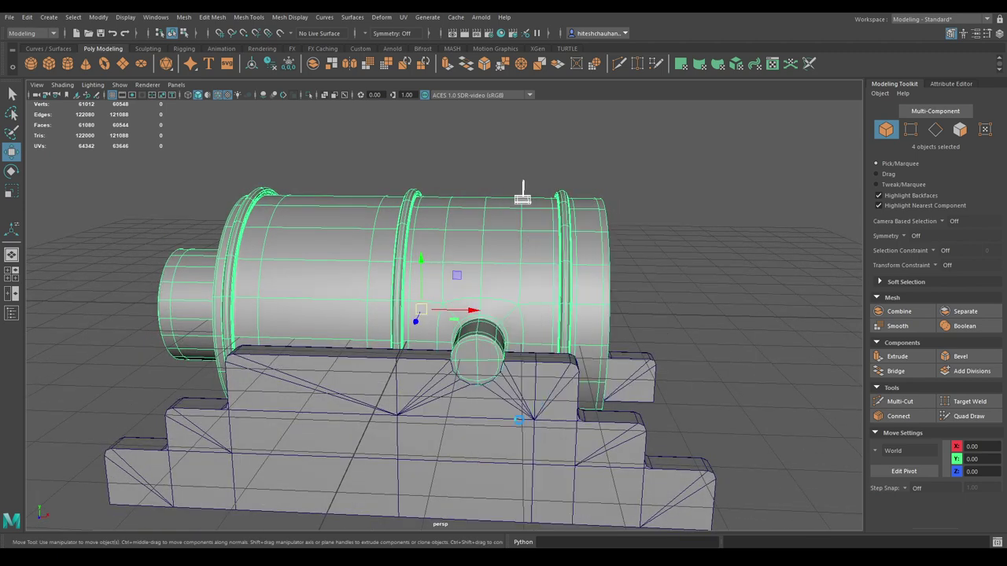
pyautogui.moveTo(503, 469)
pyautogui.keyDown('alt'); pyautogui.mouseDown()
pyautogui.moveTo(565, 268)
pyautogui.moveTo(550, 306)
pyautogui.mouseUp(); pyautogui.keyUp('alt')
pyautogui.press('space')
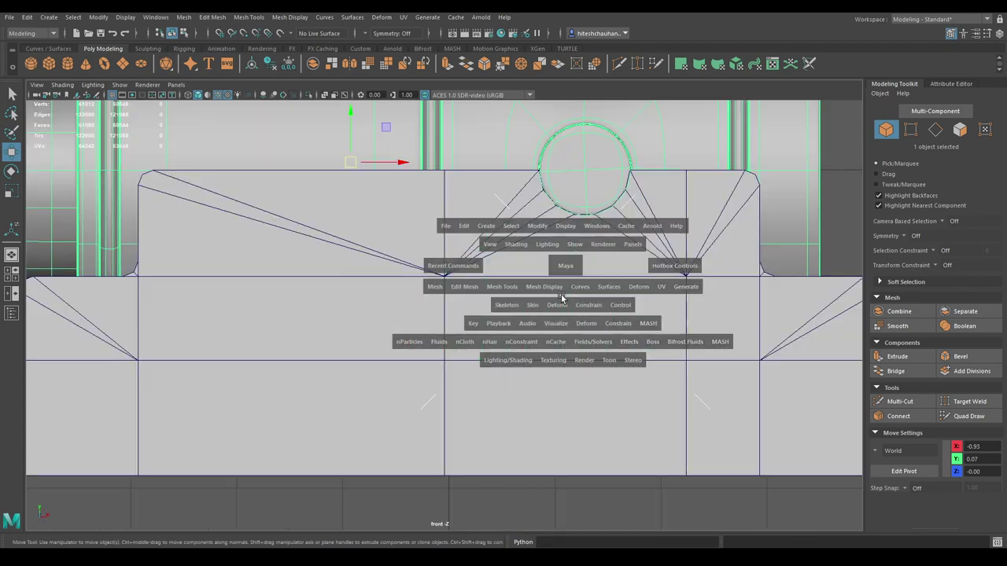
# Step: Rotate the tank upward around Z, turning off step snap to reach about 18.5 degrees
pyautogui.scroll(-3, 583, 287)
pyautogui.scroll(2, 587, 344)
pyautogui.press('e')
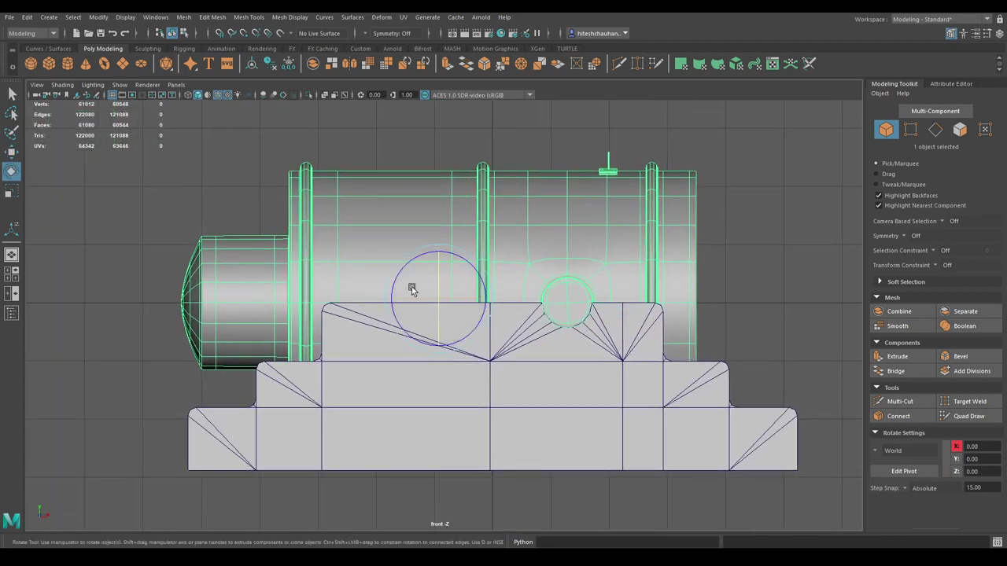
pyautogui.moveTo(393, 288); pyautogui.dragTo(394, 302)
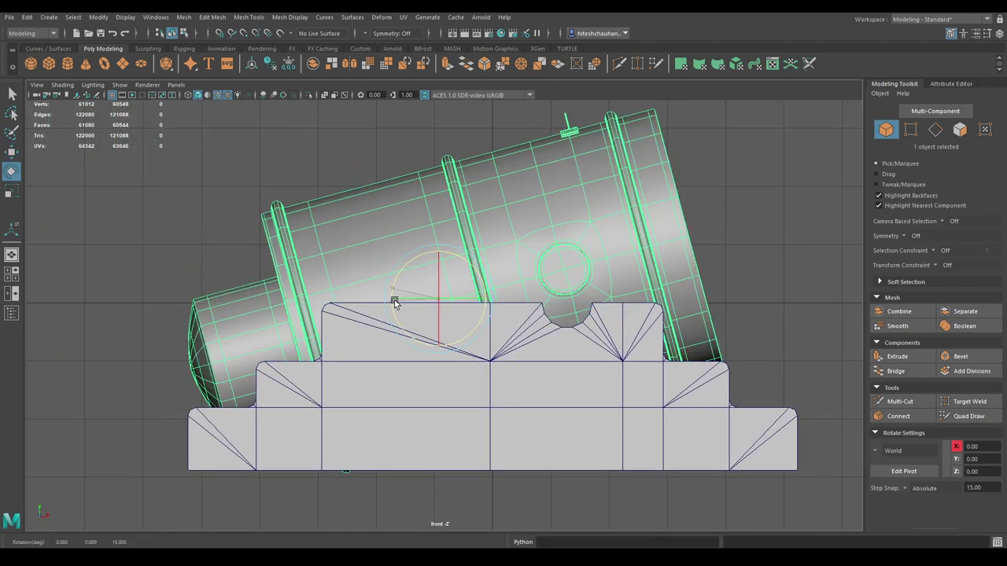
pyautogui.moveTo(402, 294); pyautogui.dragTo(456, 306)
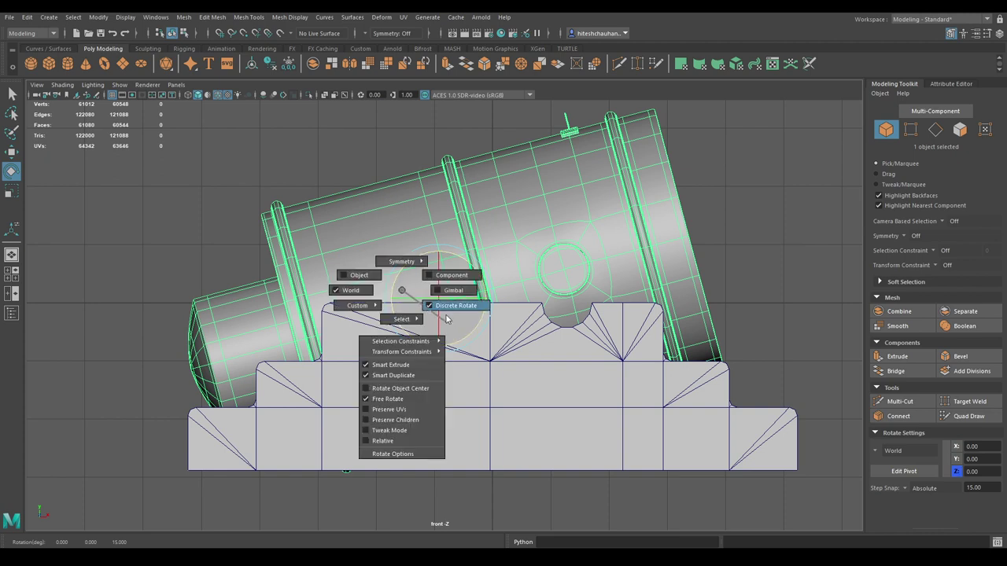
pyautogui.moveTo(395, 280); pyautogui.dragTo(393, 282)
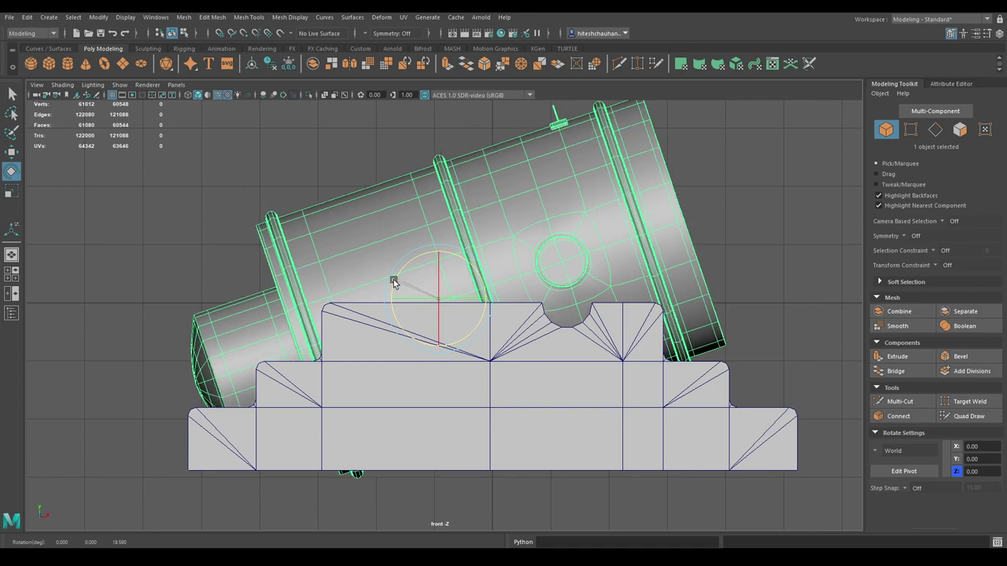
# Step: Check the tilted tank in perspective, then return to the front view with the Move tool
pyautogui.press('space')
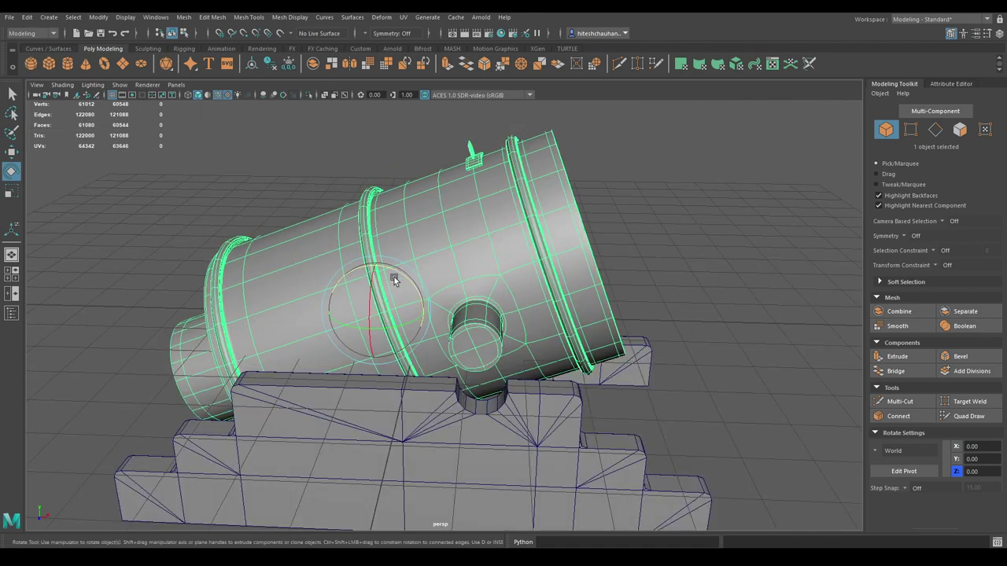
pyautogui.moveTo(394, 277)
pyautogui.keyDown('alt'); pyautogui.mouseDown()
pyautogui.moveTo(346, 275)
pyautogui.moveTo(386, 273)
pyautogui.moveTo(354, 288)
pyautogui.moveTo(401, 284)
pyautogui.mouseUp(); pyautogui.keyUp('alt')
pyautogui.press('space')
pyautogui.press('space')
pyautogui.press('w')
pyautogui.press('space')
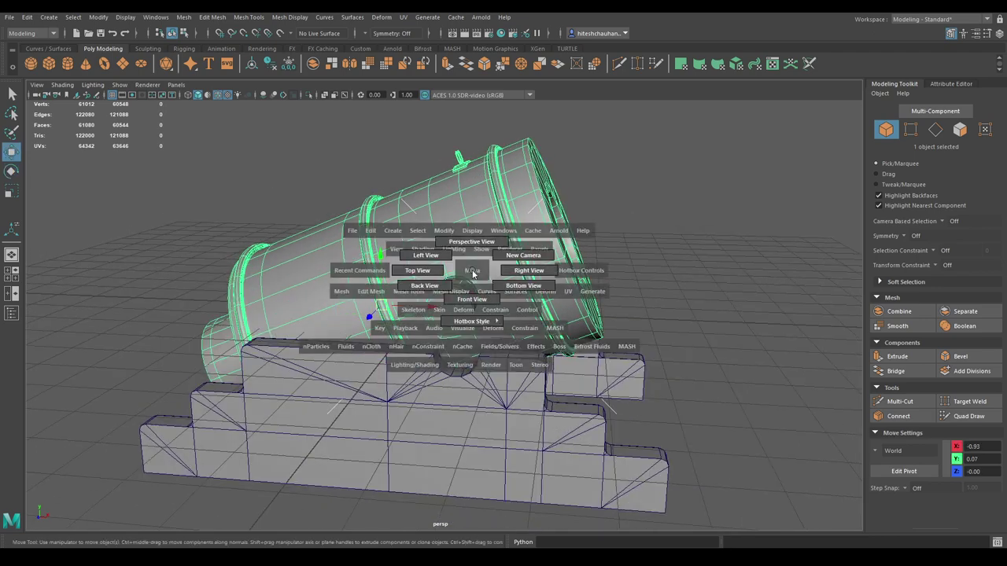
pyautogui.moveTo(473, 273); pyautogui.dragTo(472, 304)
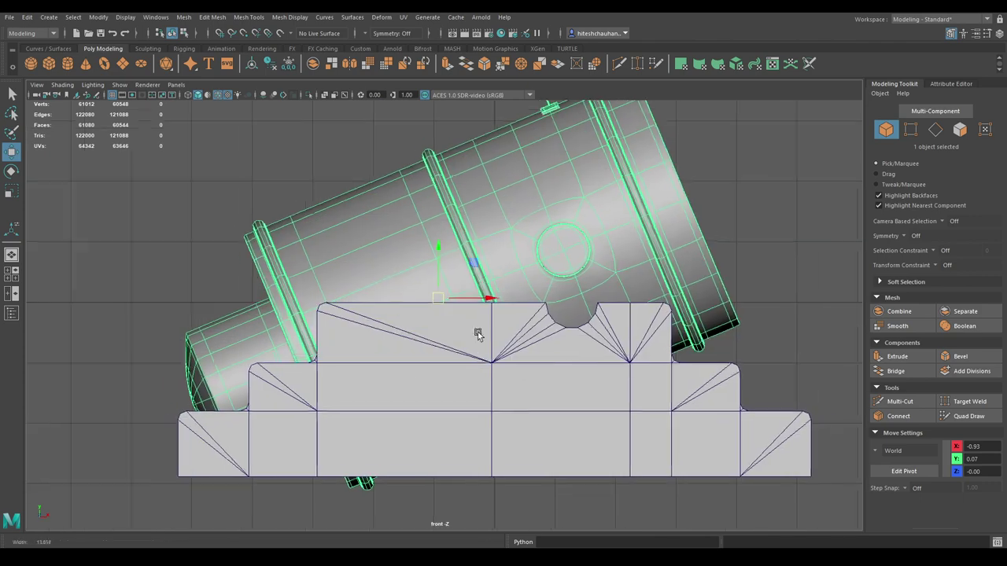
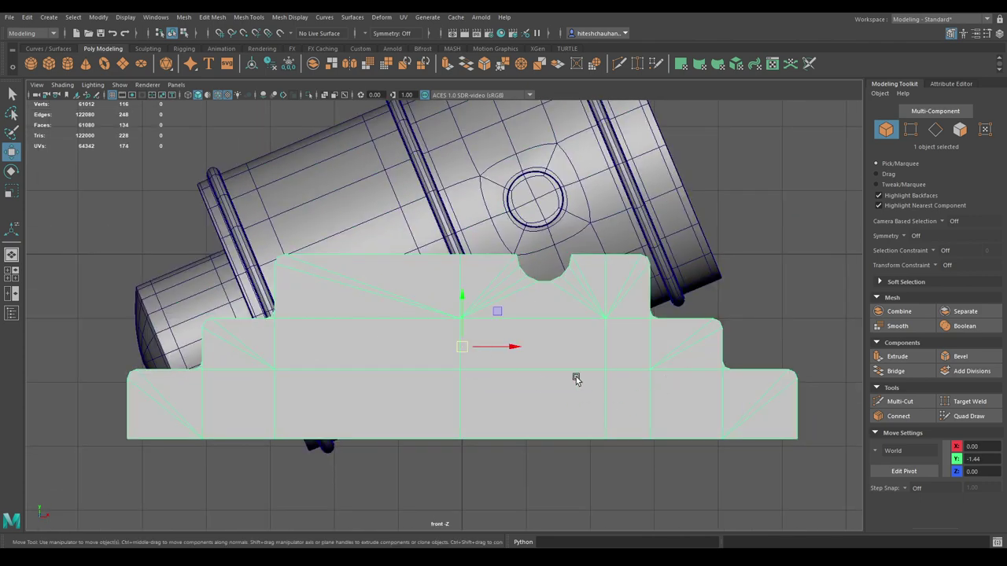
# Step: In the front view, select the mortar barrel and lower it onto the carriage
pyautogui.moveTo(628, 374); pyautogui.dragTo(554, 346)
pyautogui.click(692, 370)
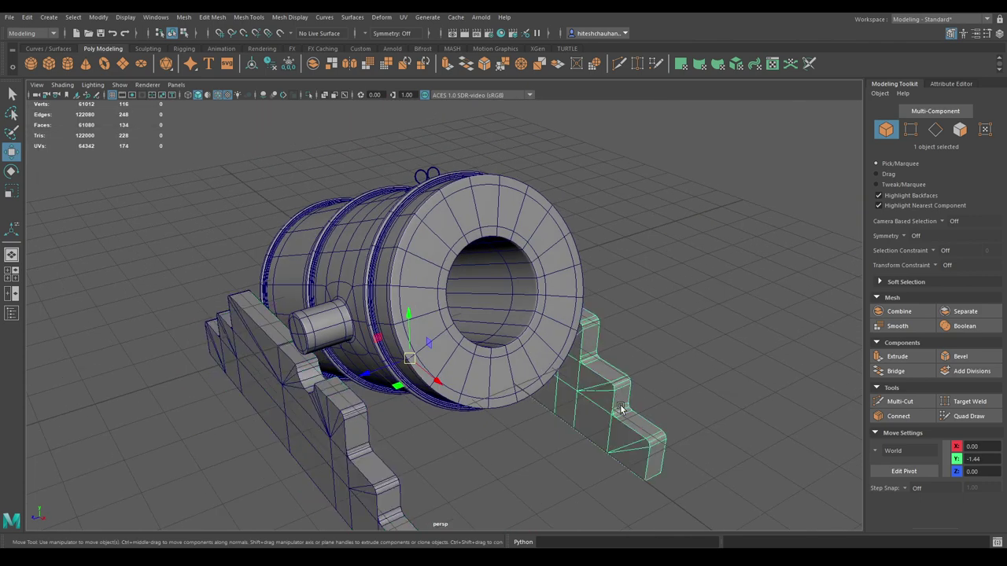
pyautogui.click(330, 428)
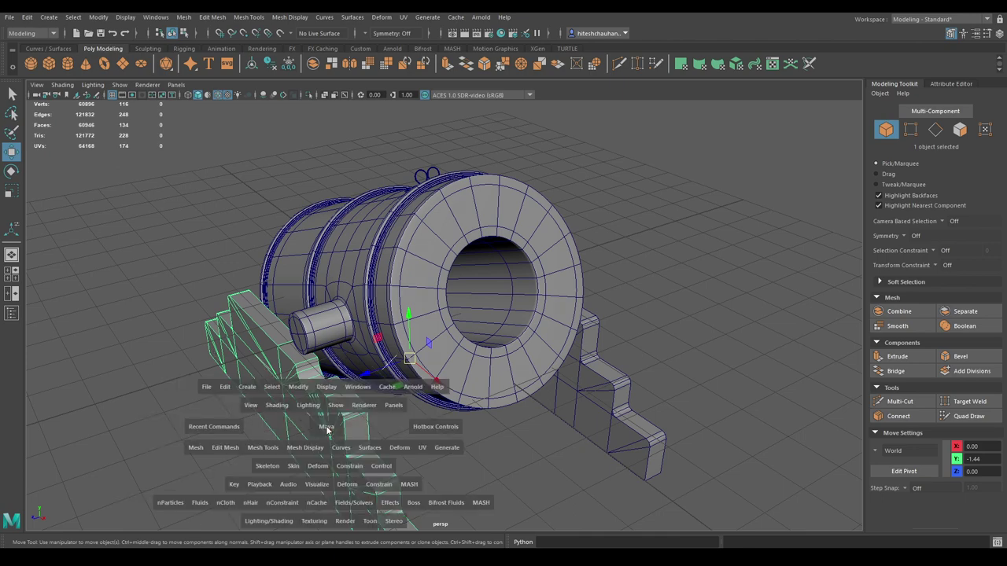
pyautogui.moveTo(331, 428); pyautogui.dragTo(349, 441)
pyautogui.scroll(3, 512, 407)
pyautogui.click(355, 191)
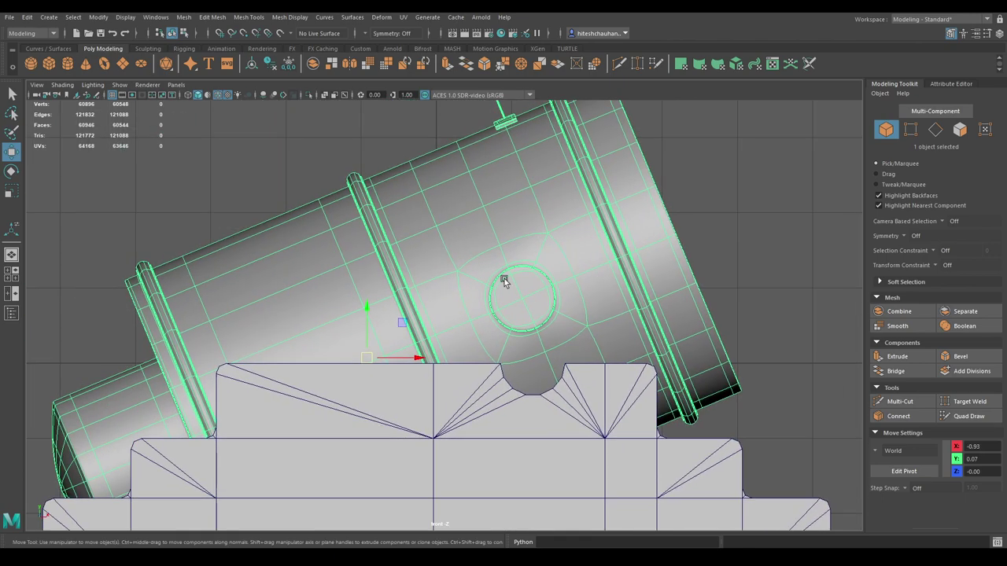
pyautogui.click(421, 360)
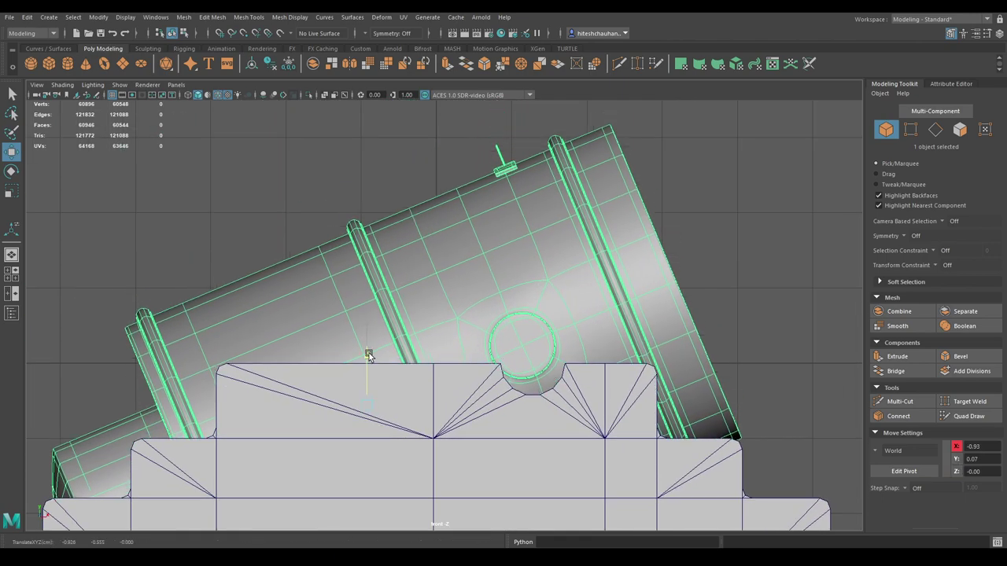
pyautogui.moveTo(361, 306); pyautogui.dragTo(366, 367)
# Step: Slide the barrel sideways and nudge it up so the trunnion sits in the carriage notch
pyautogui.scroll(3, 547, 496)
pyautogui.scroll(1, 450, 440)
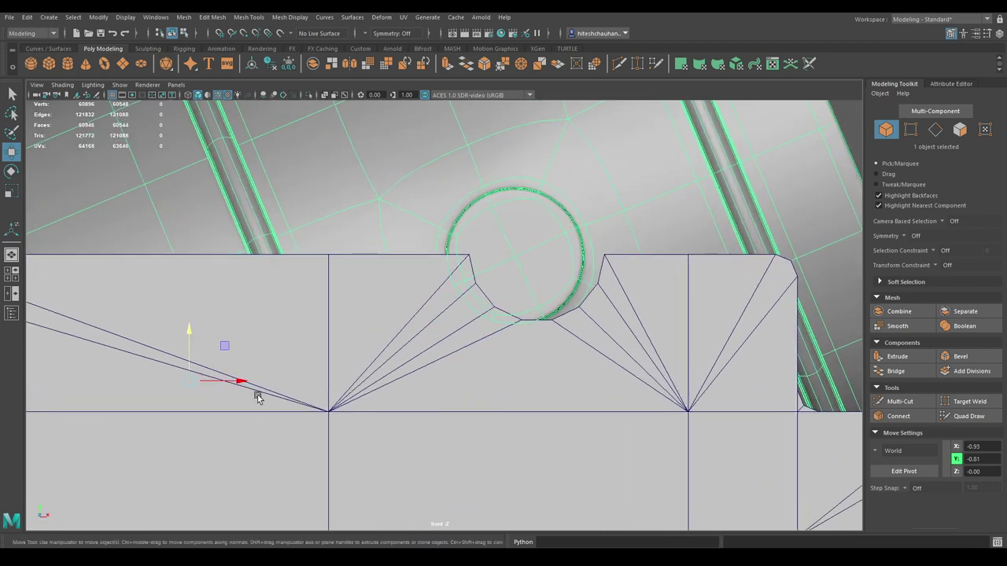
pyautogui.moveTo(248, 383); pyautogui.dragTo(263, 383)
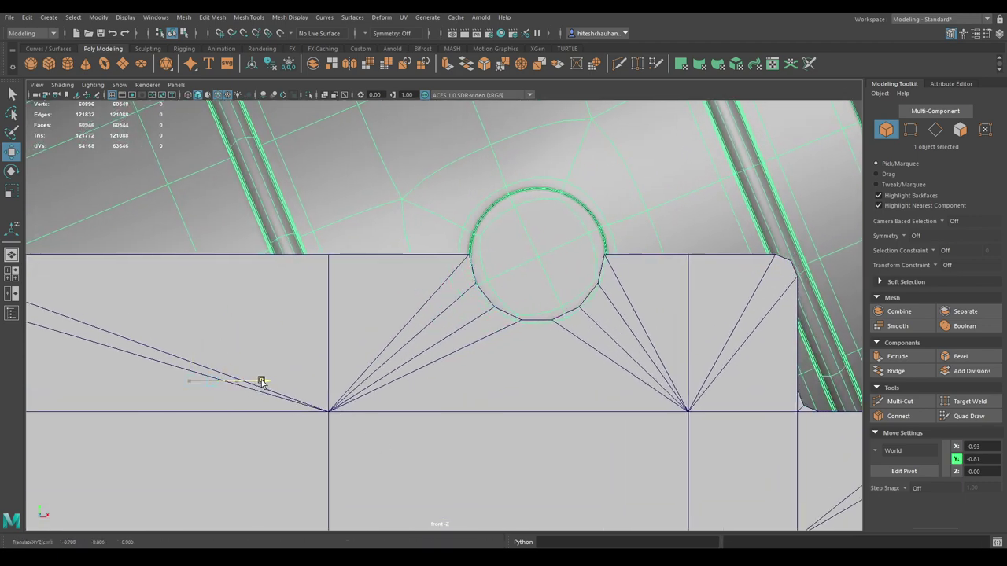
pyautogui.moveTo(209, 327); pyautogui.dragTo(213, 325)
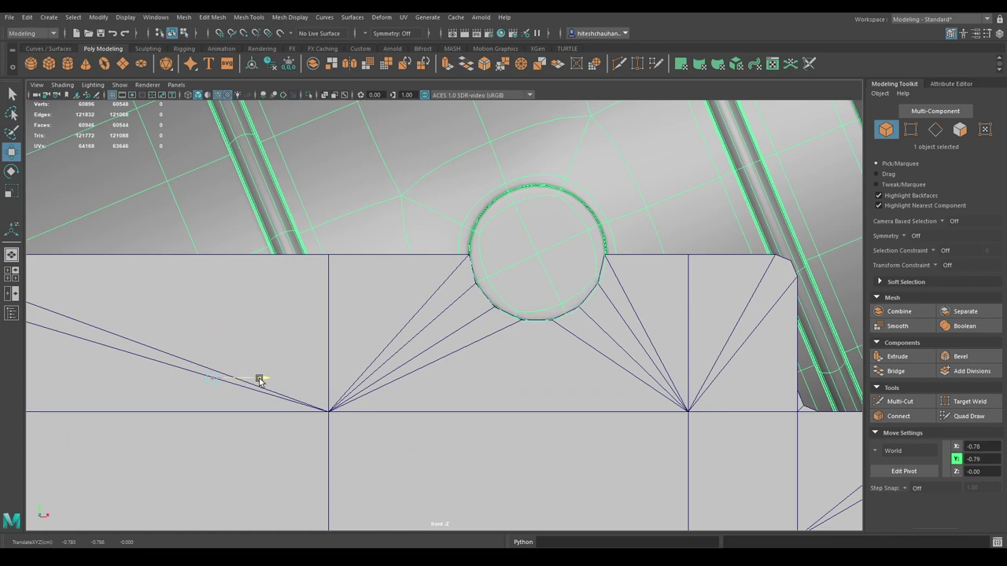
pyautogui.press('space')
pyautogui.moveTo(260, 379)
pyautogui.mouseDown()
pyautogui.moveTo(212, 381)
pyautogui.moveTo(452, 366)
pyautogui.mouseUp()
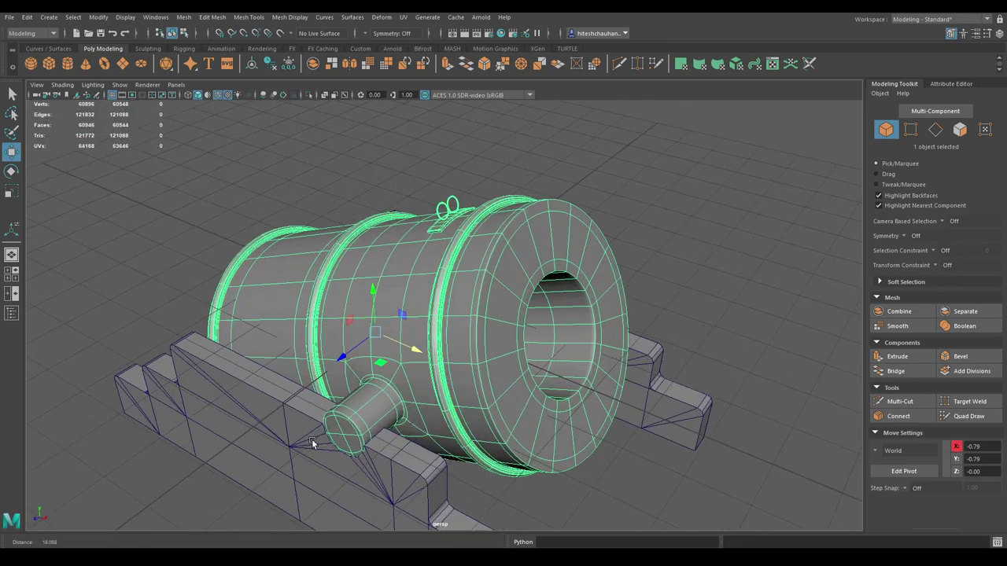
# Step: In the front view, select the carriage side's lower vertex rows and move them down
pyautogui.click(655, 475)
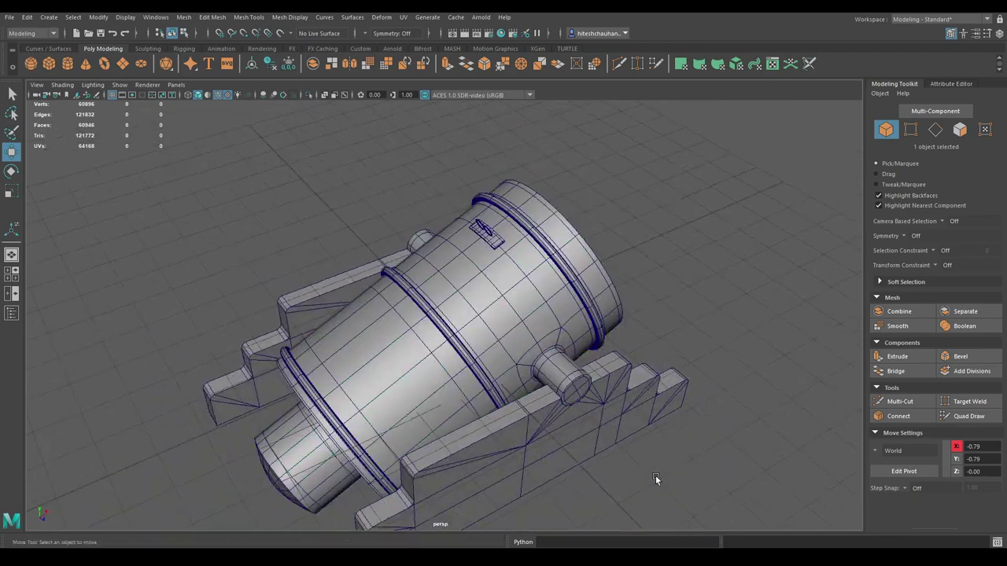
pyautogui.press('space')
pyautogui.moveTo(655, 476)
pyautogui.mouseDown()
pyautogui.moveTo(654, 495)
pyautogui.moveTo(625, 444)
pyautogui.mouseUp()
pyautogui.scroll(-5, 640, 206)
pyautogui.scroll(5, 640, 206)
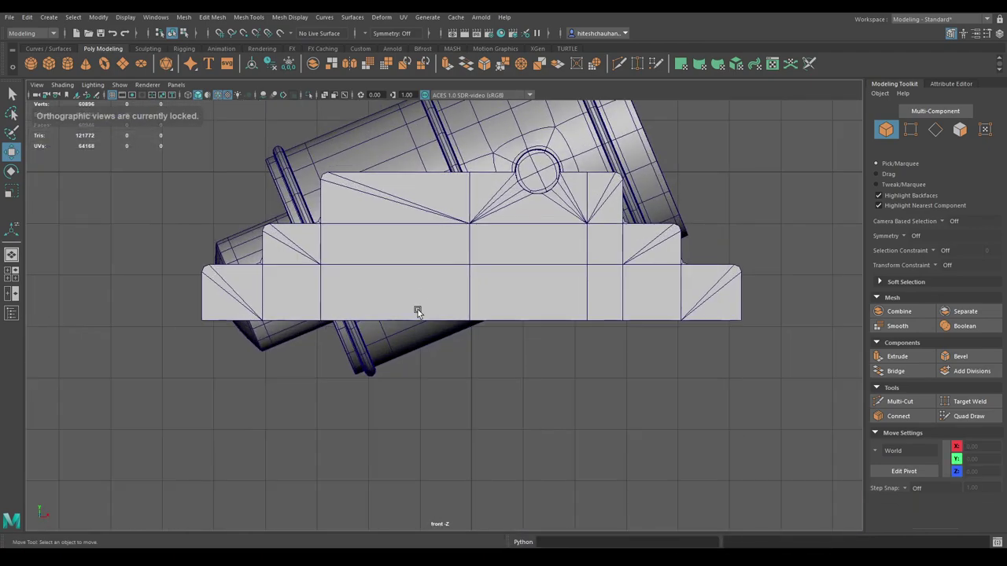
pyautogui.click(555, 297)
pyautogui.scroll(1, 450, 228)
pyautogui.moveTo(450, 228); pyautogui.dragTo(412, 228, button='right')
pyautogui.click(409, 227)
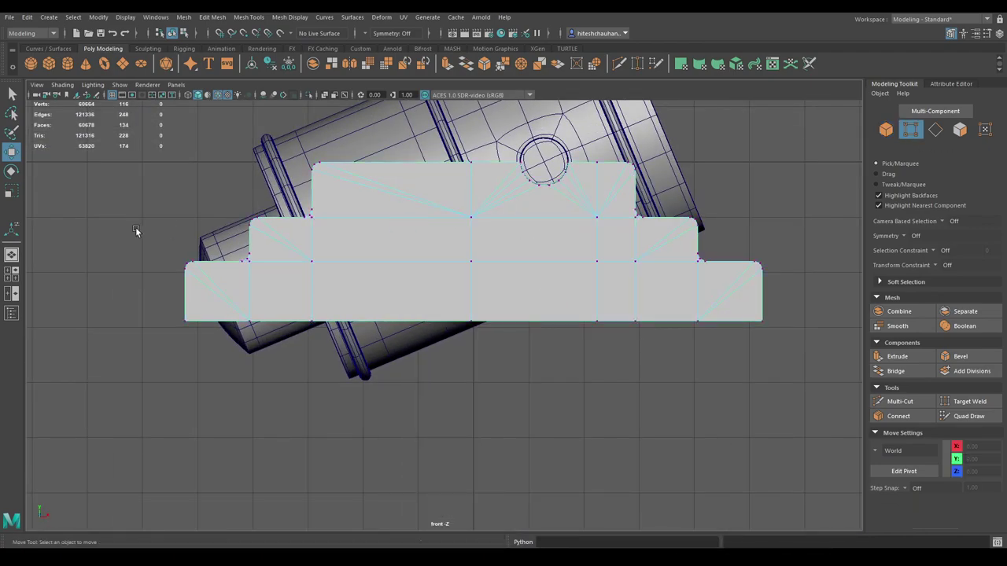
pyautogui.moveTo(156, 205); pyautogui.dragTo(301, 262)
pyautogui.moveTo(665, 289)
pyautogui.mouseDown()
pyautogui.moveTo(805, 315)
pyautogui.moveTo(55, 224)
pyautogui.mouseUp()
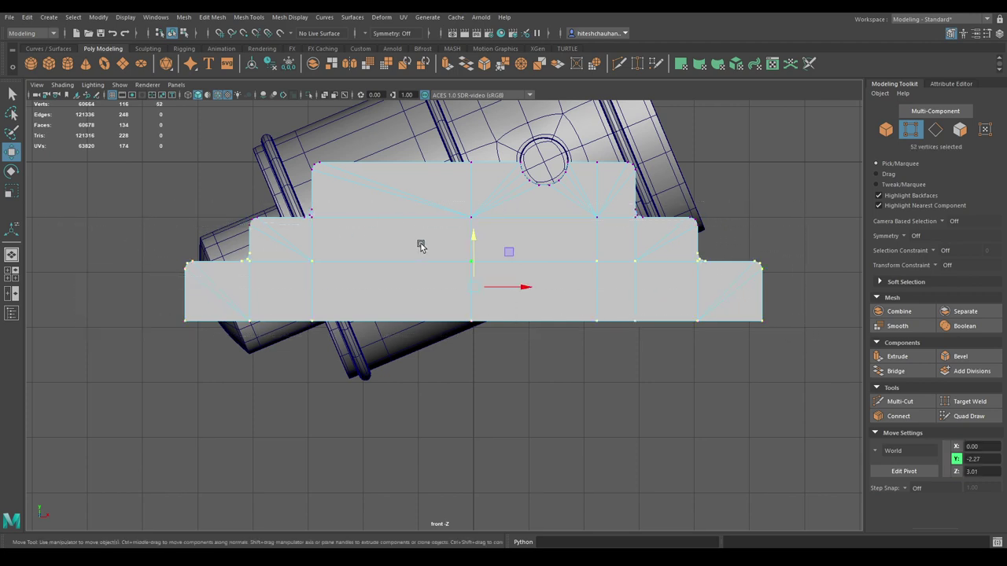
pyautogui.moveTo(483, 232); pyautogui.dragTo(472, 261)
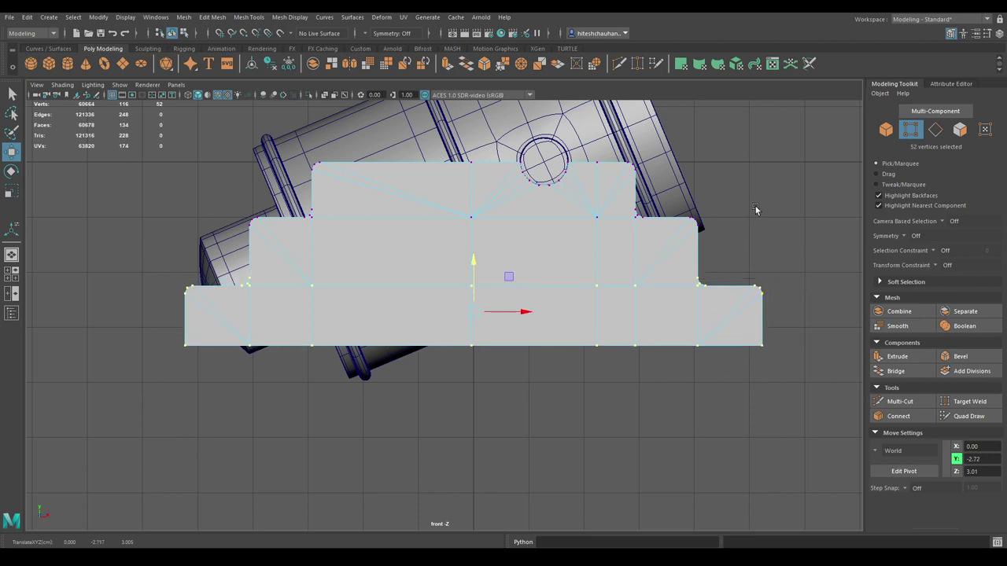
# Step: Add the remaining lower vertex rows and push them further down
pyautogui.moveTo(735, 205); pyautogui.dragTo(123, 412)
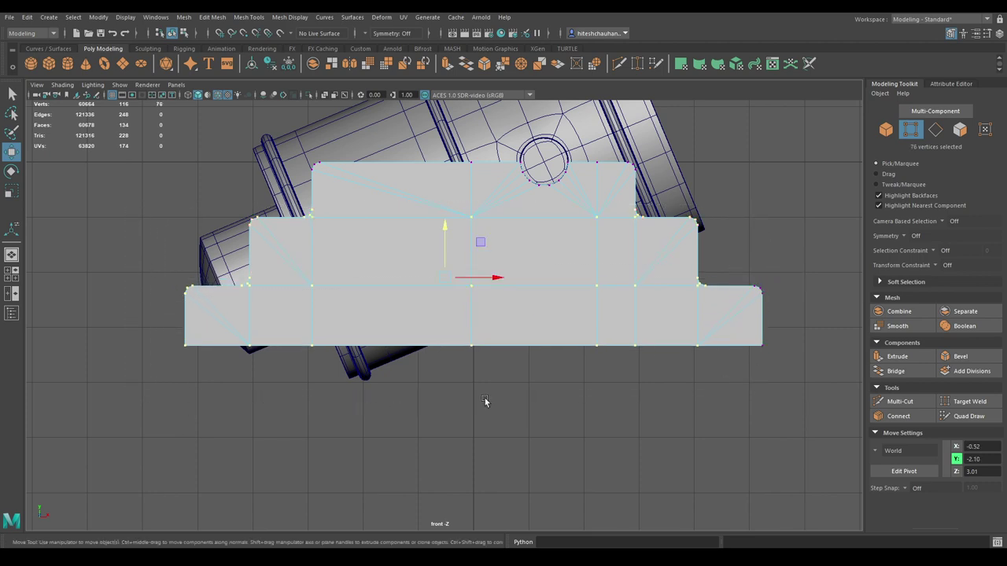
pyautogui.keyDown('shift'); pyautogui.moveTo(763, 378); pyautogui.dragTo(530, 303); pyautogui.keyUp('shift')
pyautogui.moveTo(478, 216); pyautogui.dragTo(472, 241)
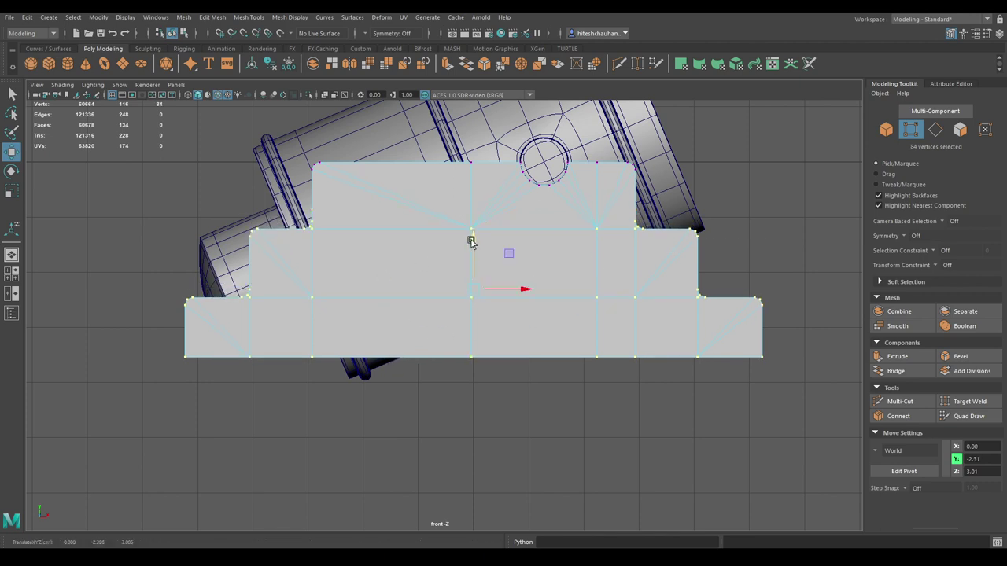
# Step: Move only the carriage side's bottom edge vertices down to Y -4.00
pyautogui.moveTo(790, 381); pyautogui.dragTo(43, 336)
pyautogui.moveTo(480, 305)
pyautogui.mouseDown()
pyautogui.moveTo(464, 325)
pyautogui.moveTo(465, 291)
pyautogui.moveTo(537, 257)
pyautogui.mouseUp()
pyautogui.press('space')
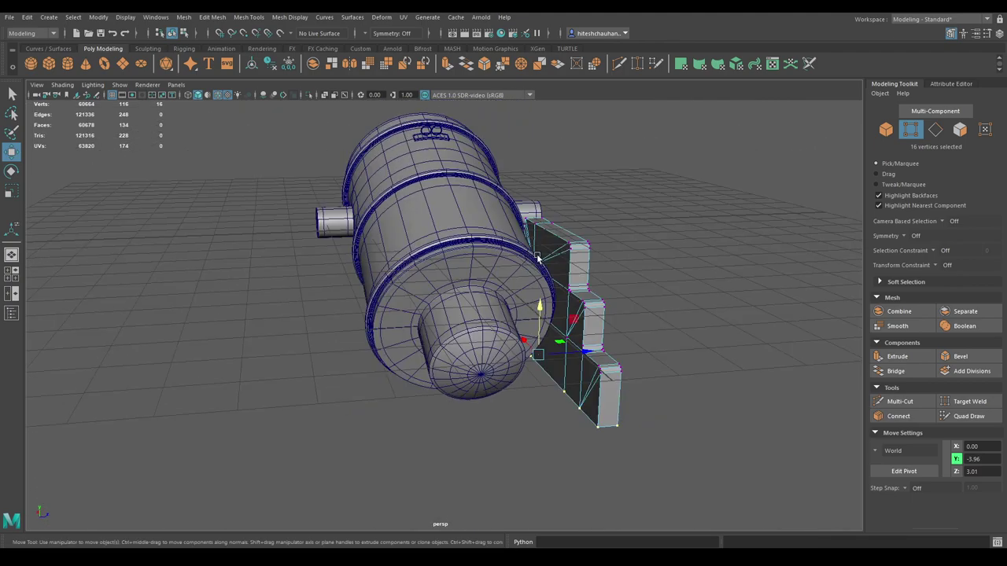
pyautogui.moveTo(438, 259)
pyautogui.keyDown('alt'); pyautogui.mouseDown()
pyautogui.moveTo(490, 314)
pyautogui.moveTo(456, 370)
pyautogui.moveTo(480, 350)
pyautogui.moveTo(451, 294)
pyautogui.moveTo(524, 322)
pyautogui.moveTo(596, 212)
pyautogui.mouseUp(); pyautogui.keyUp('alt')
pyautogui.press('space')
pyautogui.press('space')
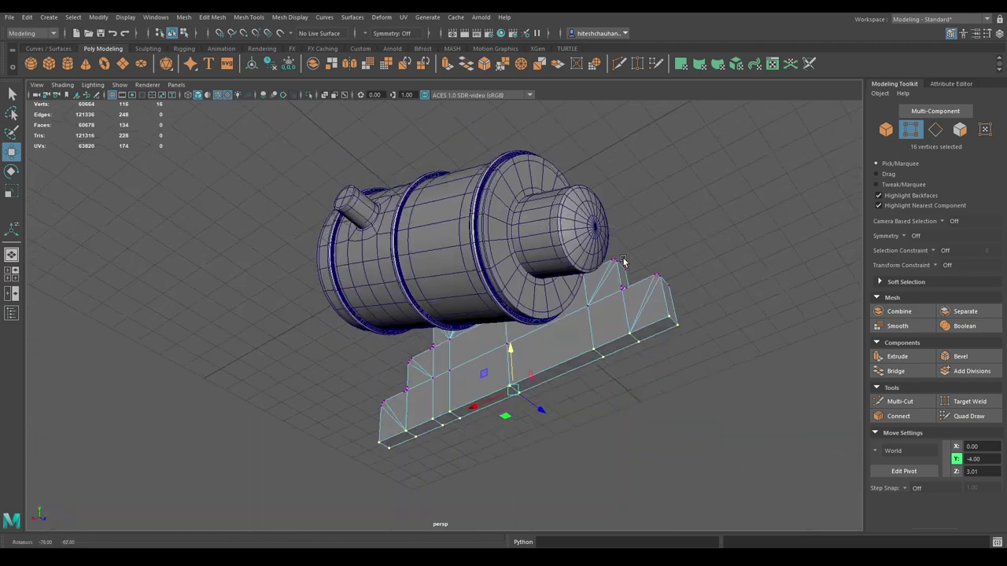
pyautogui.moveTo(596, 209); pyautogui.dragTo(655, 197, button='right')
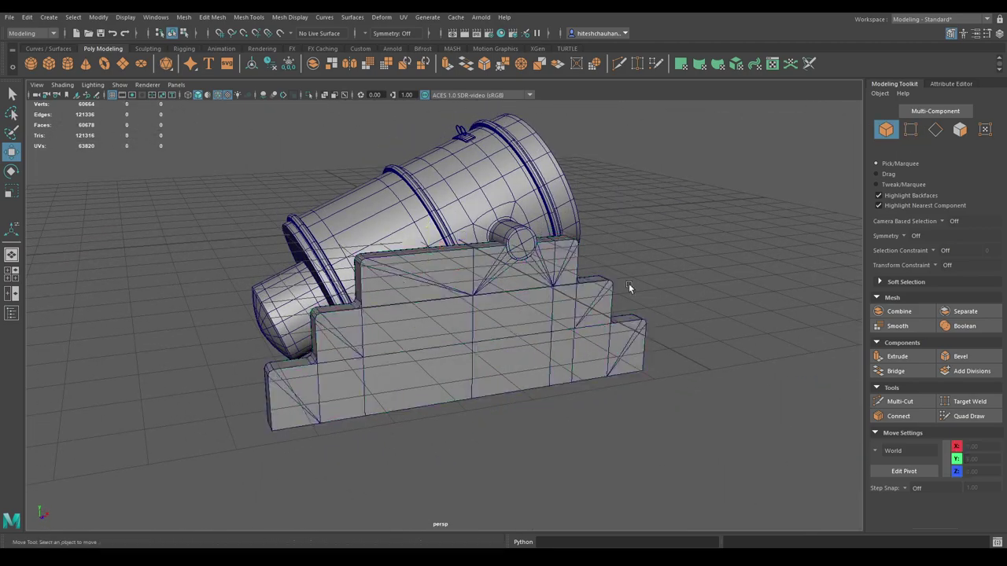
# Step: Mirror the duplicated carriage side with Scale Z -1 so it stands opposite the barrel
pyautogui.moveTo(628, 284)
pyautogui.keyDown('alt'); pyautogui.mouseDown()
pyautogui.moveTo(597, 353)
pyautogui.moveTo(597, 328)
pyautogui.moveTo(516, 444)
pyautogui.mouseUp(); pyautogui.keyUp('alt')
pyautogui.press('space')
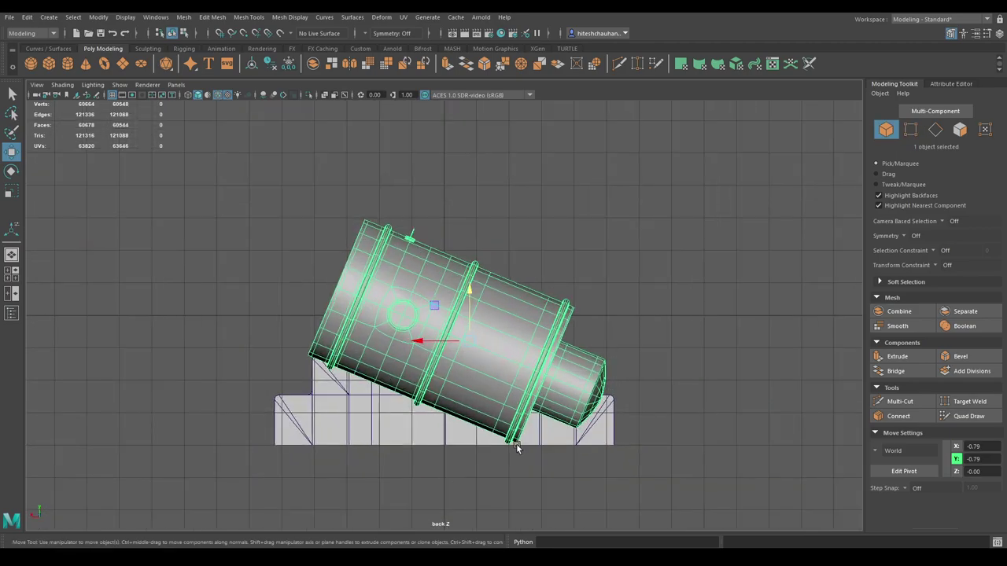
pyautogui.press('space')
pyautogui.moveTo(422, 404); pyautogui.dragTo(351, 401)
pyautogui.click(432, 370)
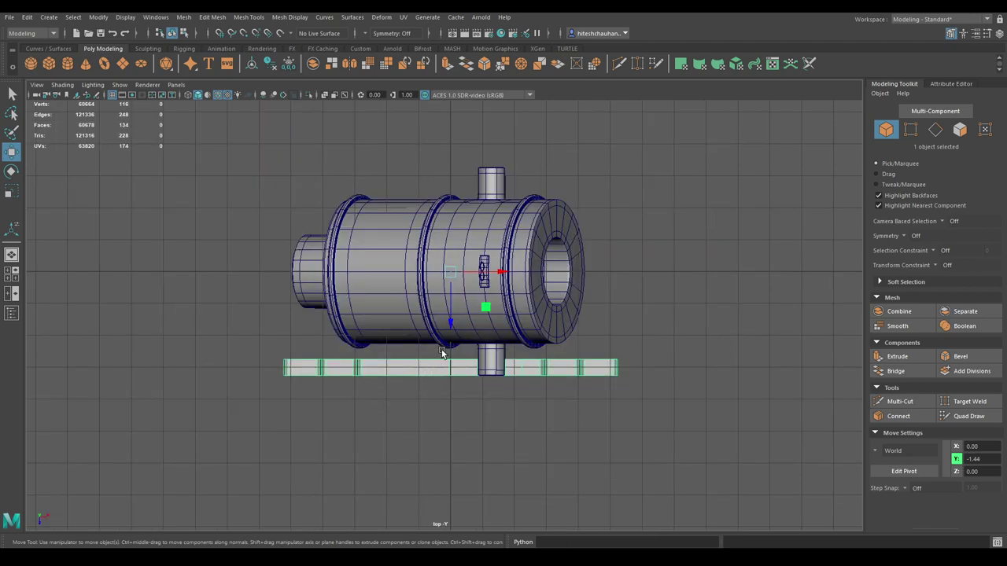
pyautogui.scroll(2, 453, 391)
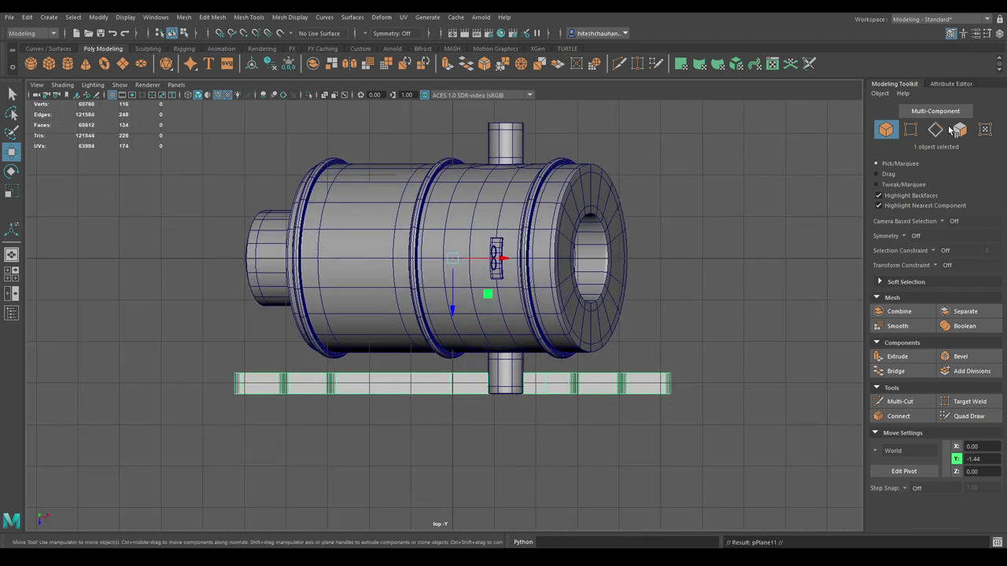
pyautogui.click(1000, 34)
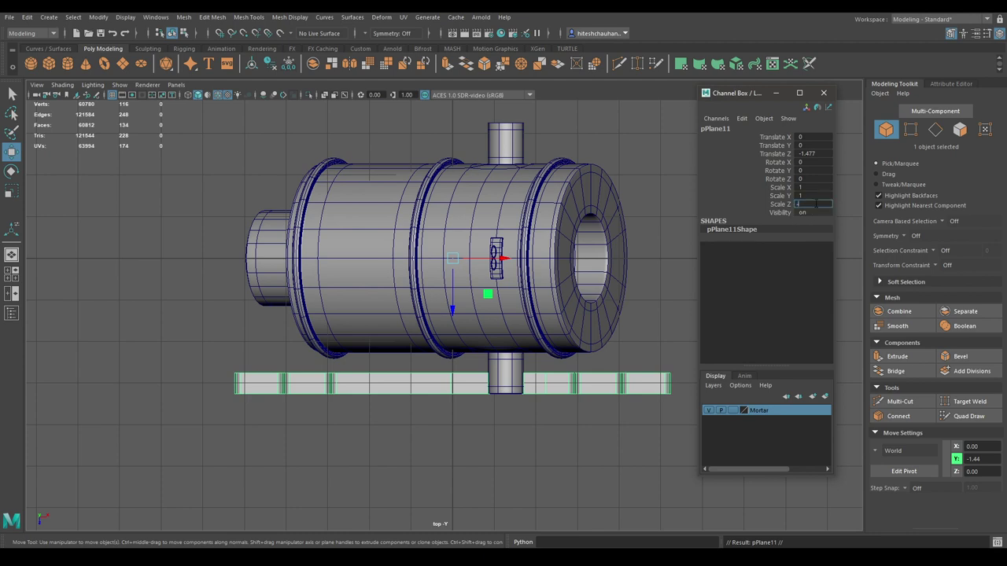
pyautogui.press('Return')
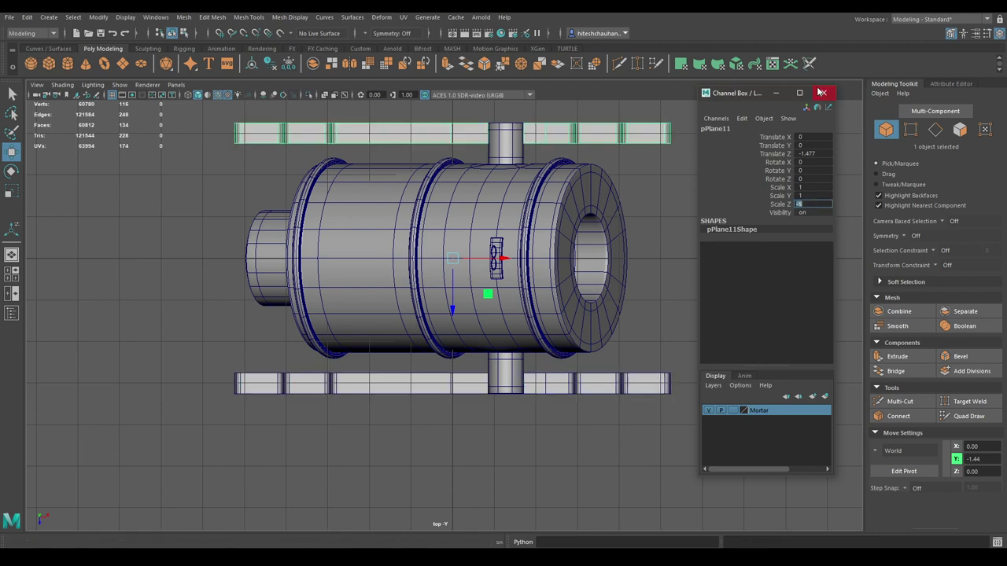
pyautogui.click(821, 93)
pyautogui.press('space')
pyautogui.moveTo(698, 212)
pyautogui.keyDown('alt'); pyautogui.mouseDown()
pyautogui.moveTo(607, 256)
pyautogui.moveTo(565, 252)
pyautogui.moveTo(580, 322)
pyautogui.moveTo(677, 331)
pyautogui.moveTo(529, 321)
pyautogui.mouseUp(); pyautogui.keyUp('alt')
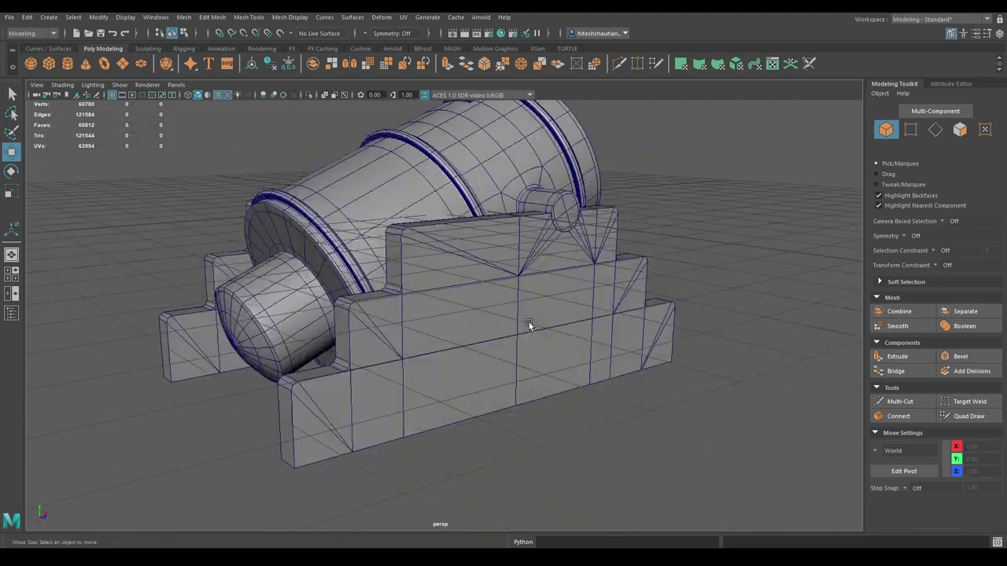
pyautogui.moveTo(566, 361)
pyautogui.keyDown('alt'); pyautogui.mouseDown()
pyautogui.moveTo(541, 330)
pyautogui.moveTo(562, 314)
pyautogui.moveTo(575, 330)
pyautogui.moveTo(483, 334)
pyautogui.moveTo(473, 373)
pyautogui.moveTo(475, 358)
pyautogui.moveTo(440, 339)
pyautogui.moveTo(412, 364)
pyautogui.mouseUp(); pyautogui.keyUp('alt')
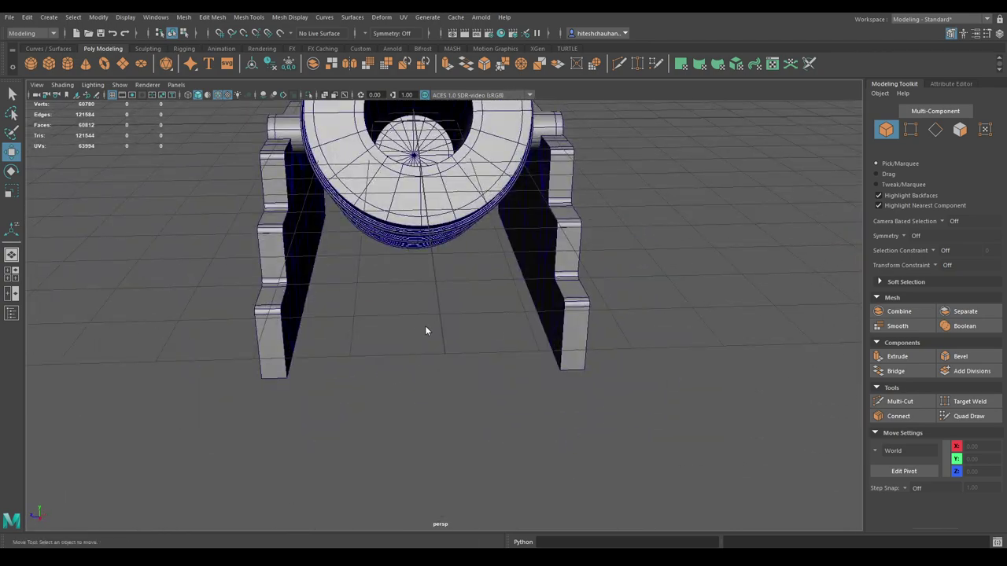
# Step: Create a new cube and position it beneath the barrel in the side view
pyautogui.keyDown('shift'); pyautogui.moveTo(416, 348); pyautogui.dragTo(418, 294, button='right'); pyautogui.keyUp('shift')
pyautogui.keyDown('alt'); pyautogui.moveTo(417, 294); pyautogui.dragTo(430, 369); pyautogui.keyUp('alt')
pyautogui.moveTo(404, 118); pyautogui.dragTo(407, 217)
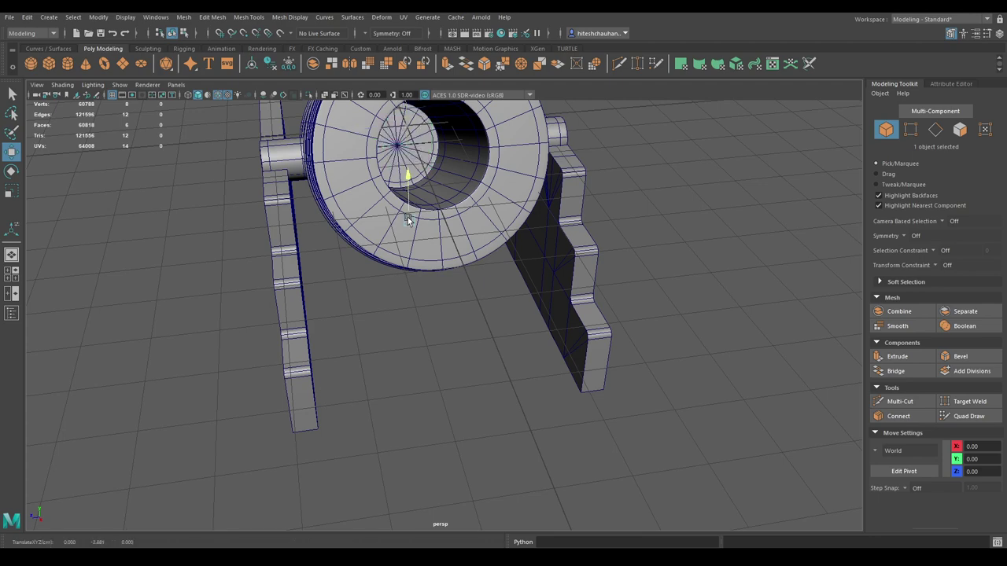
pyautogui.press('space')
pyautogui.click(512, 299)
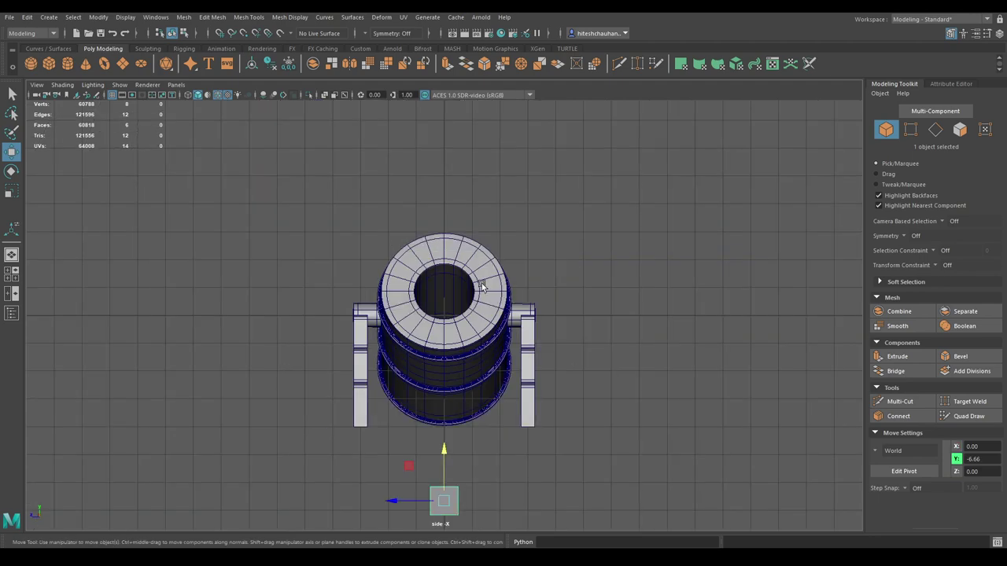
pyautogui.scroll(1, 506, 225)
pyautogui.scroll(5, 505, 225)
pyautogui.moveTo(486, 424); pyautogui.dragTo(485, 229)
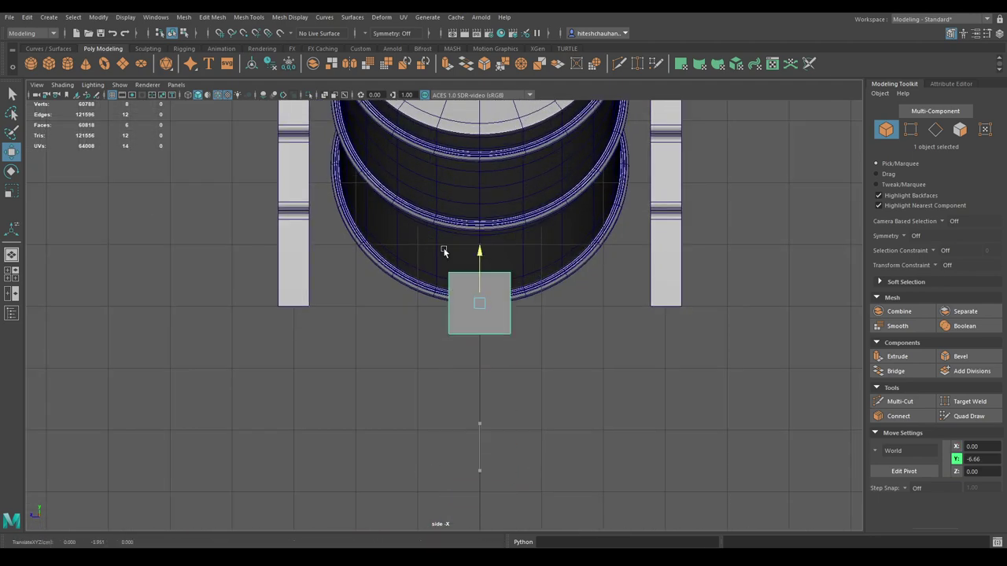
pyautogui.scroll(1, 451, 248)
pyautogui.scroll(2, 451, 248)
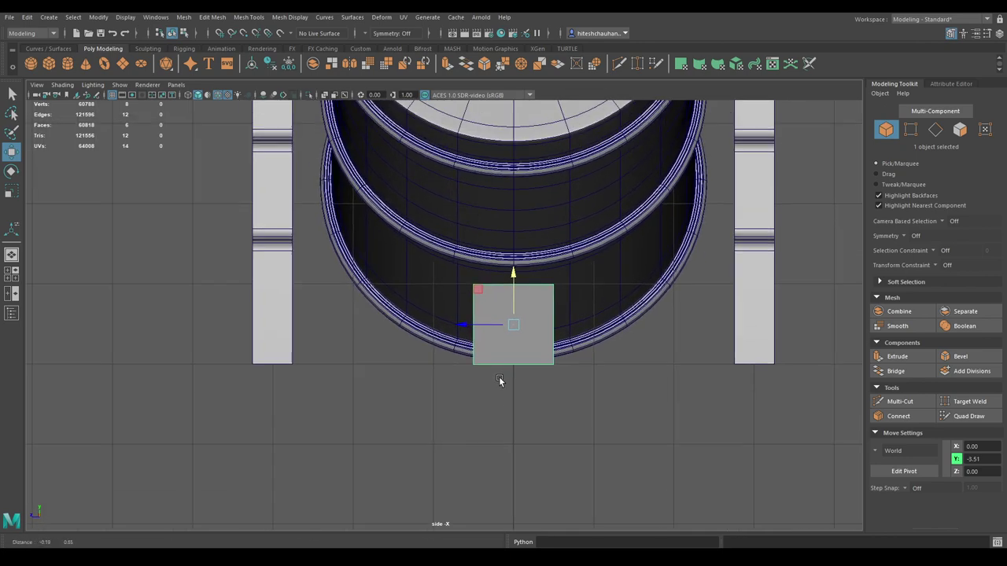
pyautogui.scroll(1, 487, 321)
pyautogui.moveTo(472, 325)
pyautogui.mouseDown()
pyautogui.moveTo(273, 326)
pyautogui.moveTo(477, 338)
pyautogui.mouseUp()
pyautogui.hotkey('ctrl', 'z')
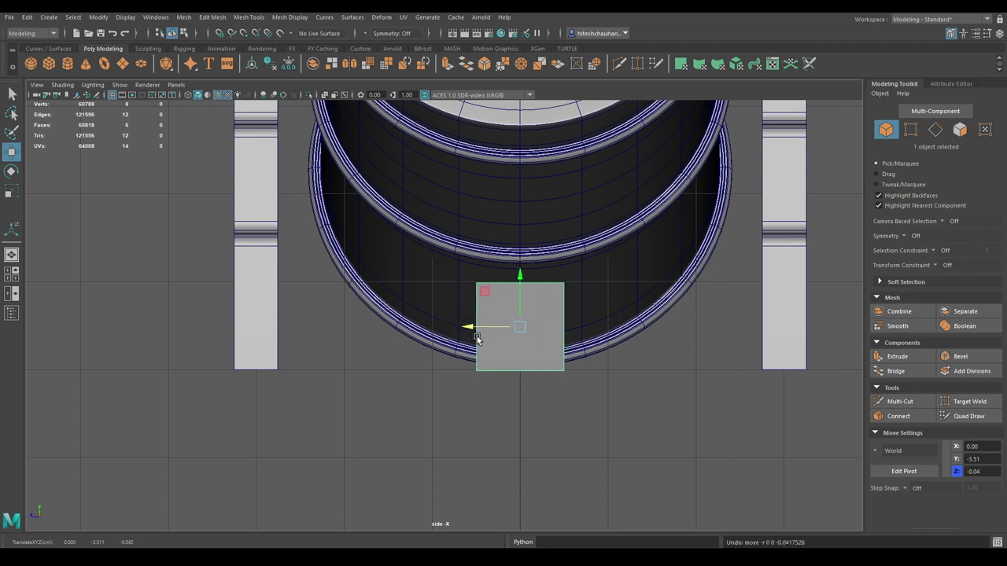
# Step: Scale the cube flat in Y and stretch it along Z to meet both carriage sides
pyautogui.press('r')
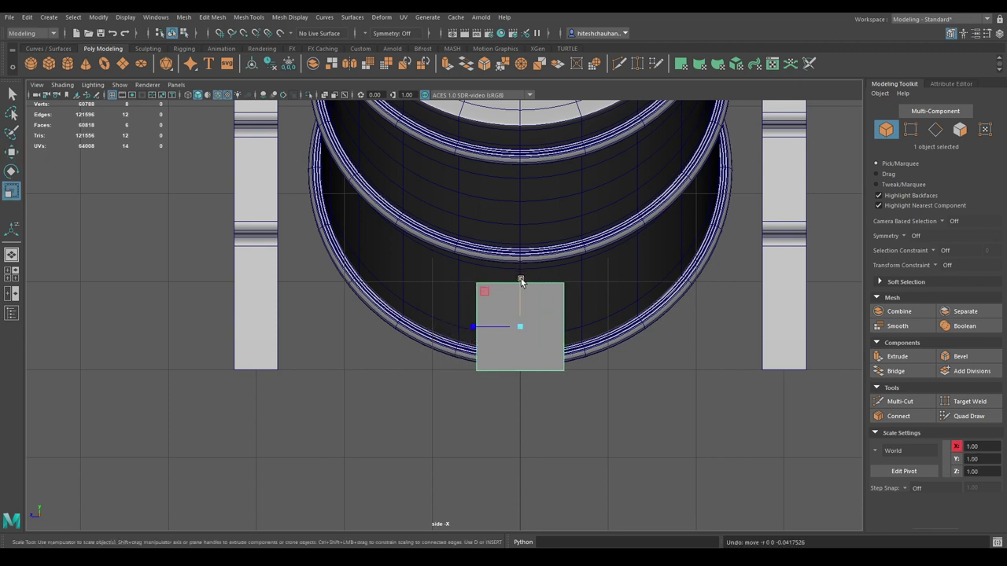
pyautogui.moveTo(521, 280); pyautogui.dragTo(523, 312)
pyautogui.press('w')
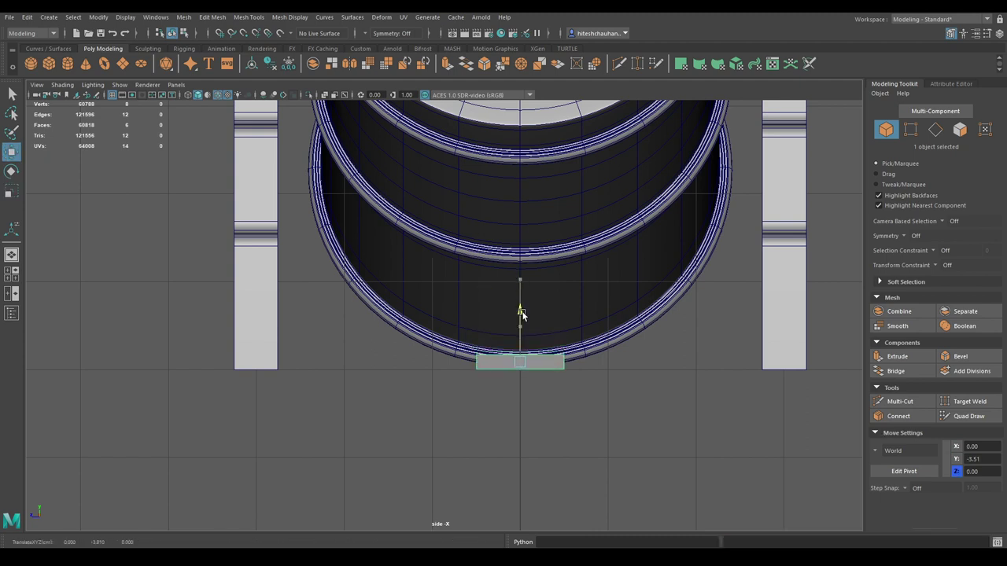
pyautogui.press('r')
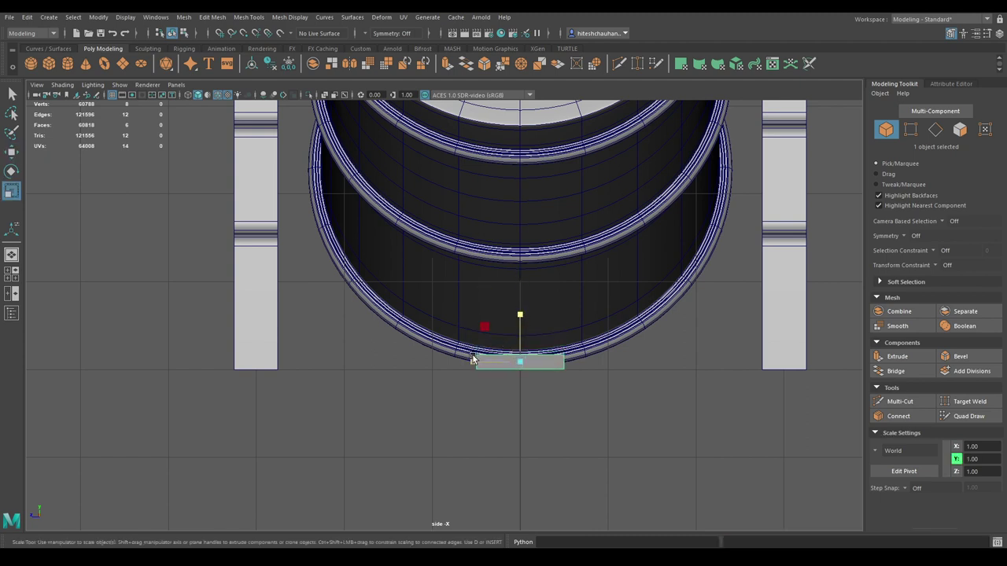
pyautogui.moveTo(468, 361); pyautogui.dragTo(361, 383)
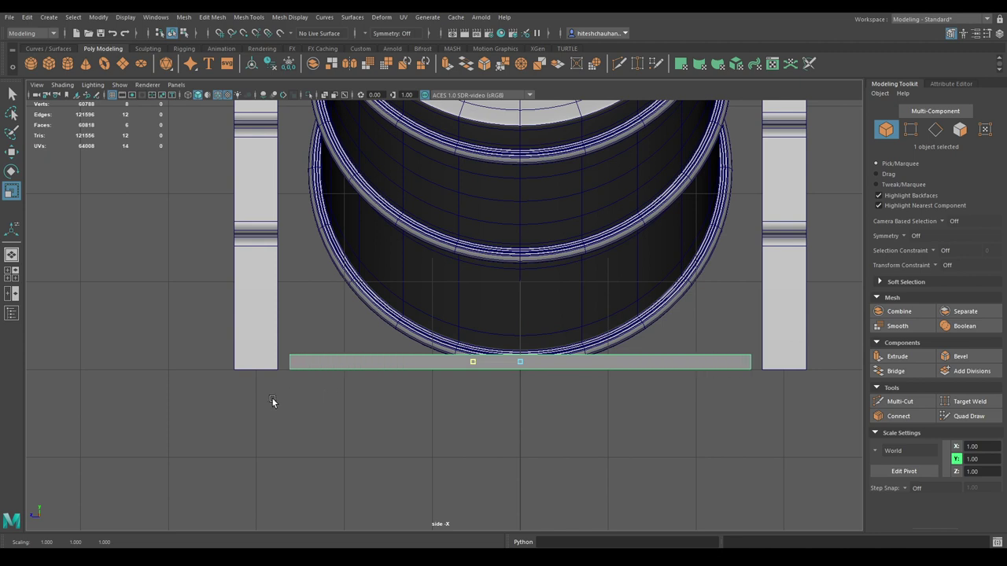
pyautogui.moveTo(272, 400); pyautogui.dragTo(259, 399)
pyautogui.press('w')
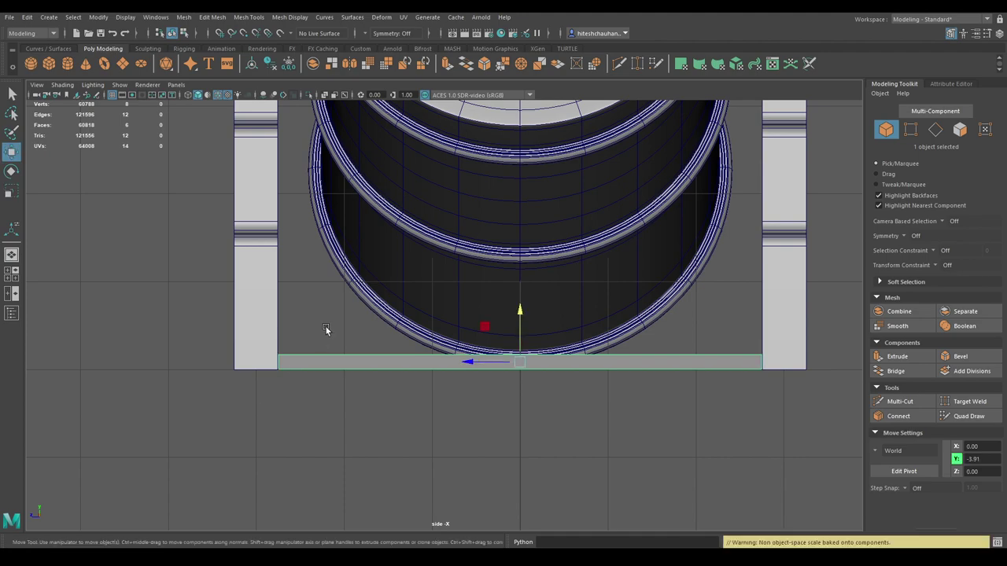
pyautogui.press('space')
pyautogui.moveTo(355, 272); pyautogui.dragTo(355, 250)
pyautogui.moveTo(440, 331)
pyautogui.keyDown('alt'); pyautogui.mouseDown()
pyautogui.moveTo(519, 326)
pyautogui.moveTo(446, 329)
pyautogui.mouseUp(); pyautogui.keyUp('alt')
pyautogui.press('space')
# Step: In the top view, scale the board along X to run the carriage's full length
pyautogui.press('r')
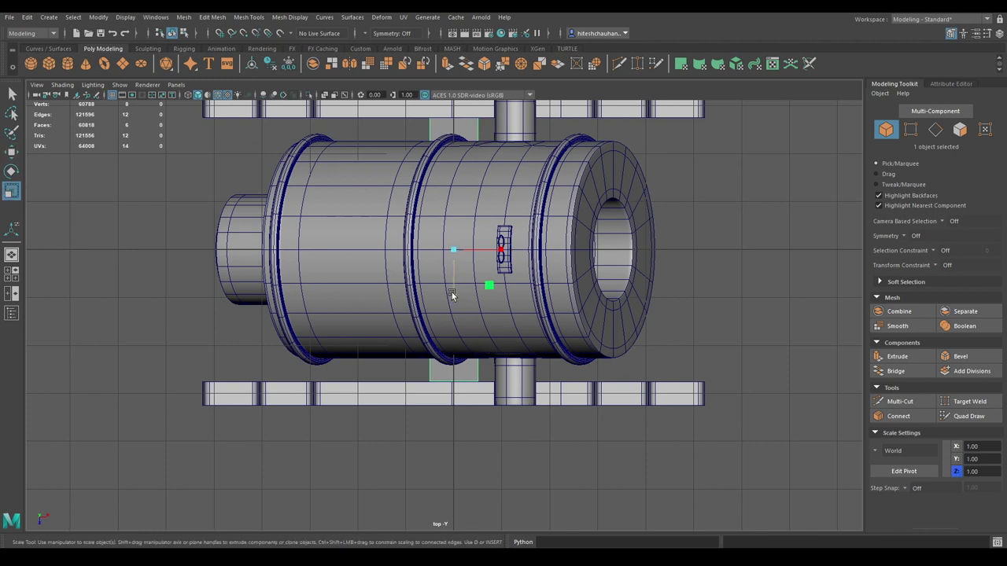
pyautogui.moveTo(489, 252); pyautogui.dragTo(942, 260)
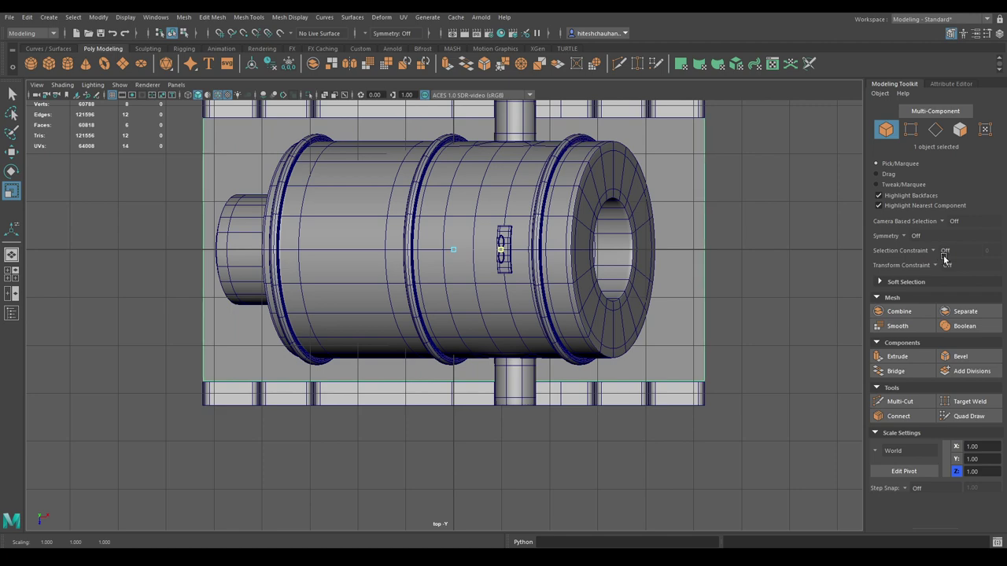
pyautogui.moveTo(941, 256); pyautogui.dragTo(940, 257)
pyautogui.press('space')
pyautogui.moveTo(640, 221)
pyautogui.mouseDown()
pyautogui.moveTo(592, 264)
pyautogui.moveTo(536, 264)
pyautogui.moveTo(547, 292)
pyautogui.moveTo(509, 251)
pyautogui.moveTo(474, 244)
pyautogui.moveTo(465, 276)
pyautogui.moveTo(416, 240)
pyautogui.moveTo(453, 327)
pyautogui.moveTo(540, 307)
pyautogui.moveTo(550, 331)
pyautogui.moveTo(554, 319)
pyautogui.moveTo(577, 339)
pyautogui.mouseUp()
pyautogui.click(416, 240)
# Step: Thicken the board slightly, raise it to Y -3.83, and view it in wireframe
pyautogui.press('space')
pyautogui.press('space')
pyautogui.scroll(2, 539, 307)
pyautogui.press('w')
pyautogui.press('r')
pyautogui.press('w')
pyautogui.press('a')
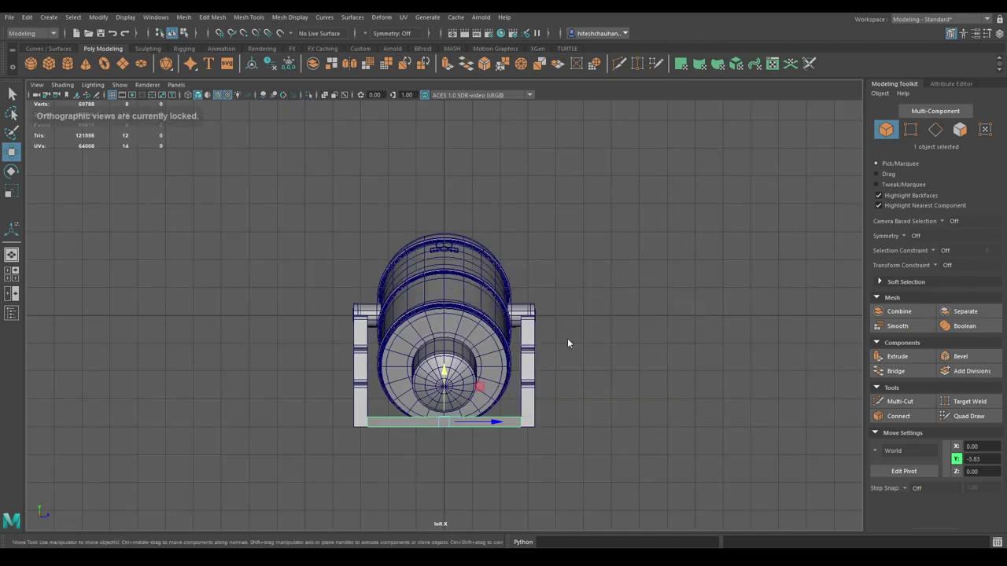
pyautogui.press('space')
pyautogui.moveTo(551, 281); pyautogui.dragTo(549, 260)
pyautogui.moveTo(549, 339)
pyautogui.keyDown('alt'); pyautogui.mouseDown()
pyautogui.moveTo(539, 225)
pyautogui.moveTo(477, 226)
pyautogui.moveTo(473, 262)
pyautogui.mouseUp(); pyautogui.keyUp('alt')
pyautogui.press('space')
pyautogui.scroll(-3, 394, 328)
pyautogui.scroll(-2, 444, 339)
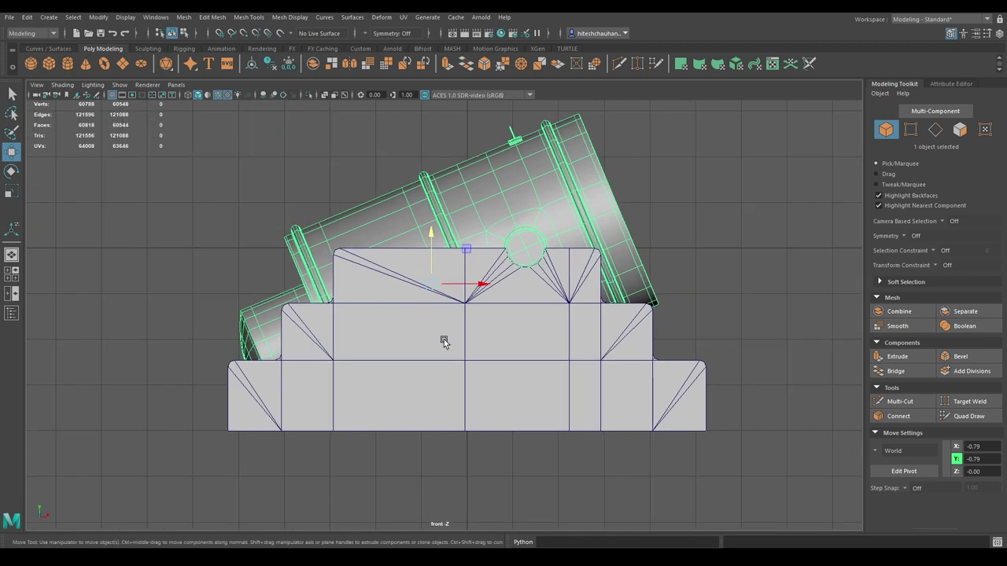
pyautogui.press('4')
pyautogui.scroll(1, 490, 386)
pyautogui.scroll(1, 491, 364)
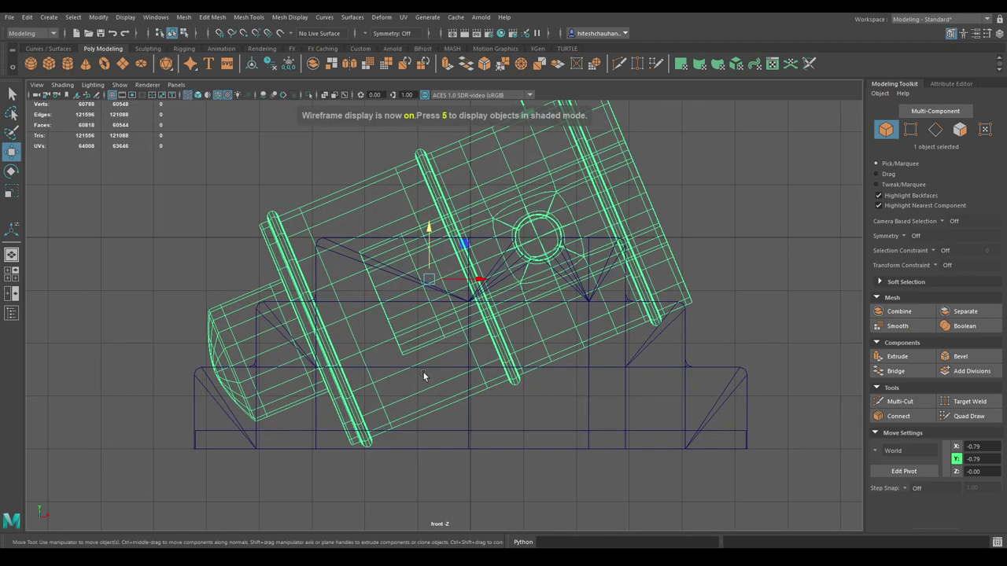
# Step: Rotate the barrel in Z to about 20 degrees and raise it slightly
pyautogui.press('e')
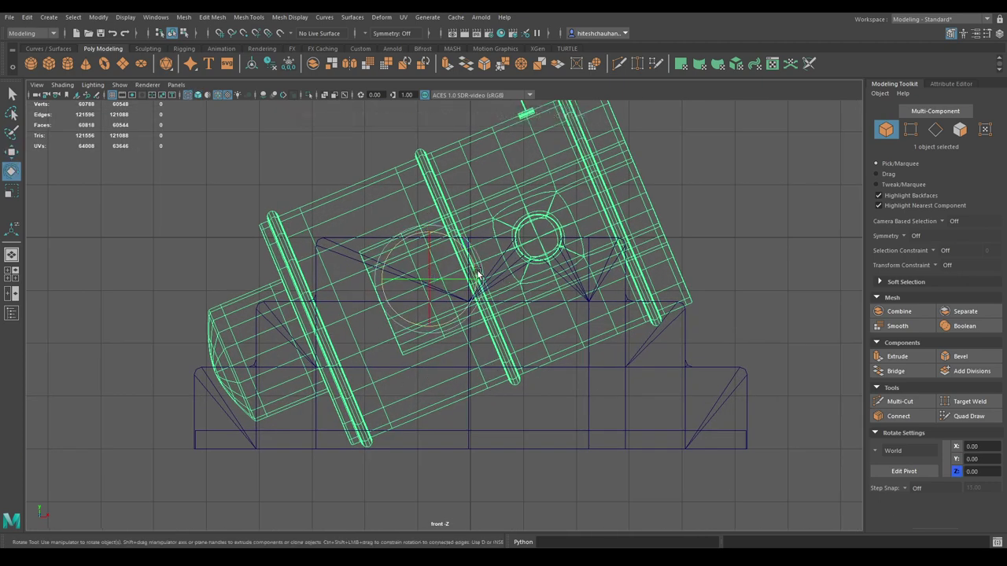
pyautogui.moveTo(477, 275); pyautogui.dragTo(482, 277, button='right')
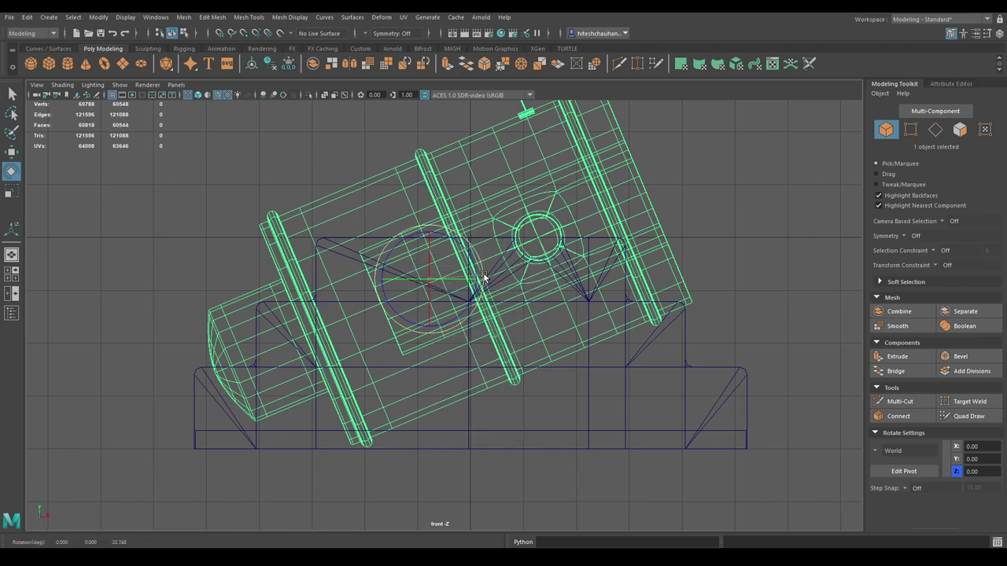
pyautogui.moveTo(483, 277); pyautogui.dragTo(487, 277)
pyautogui.press('w')
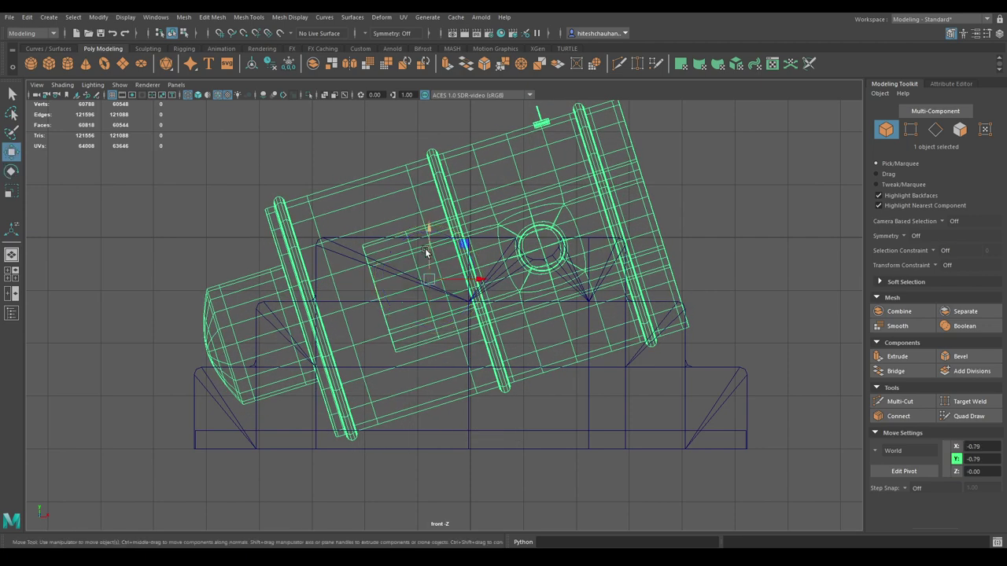
pyautogui.click(428, 228)
pyautogui.moveTo(428, 227); pyautogui.dragTo(432, 215)
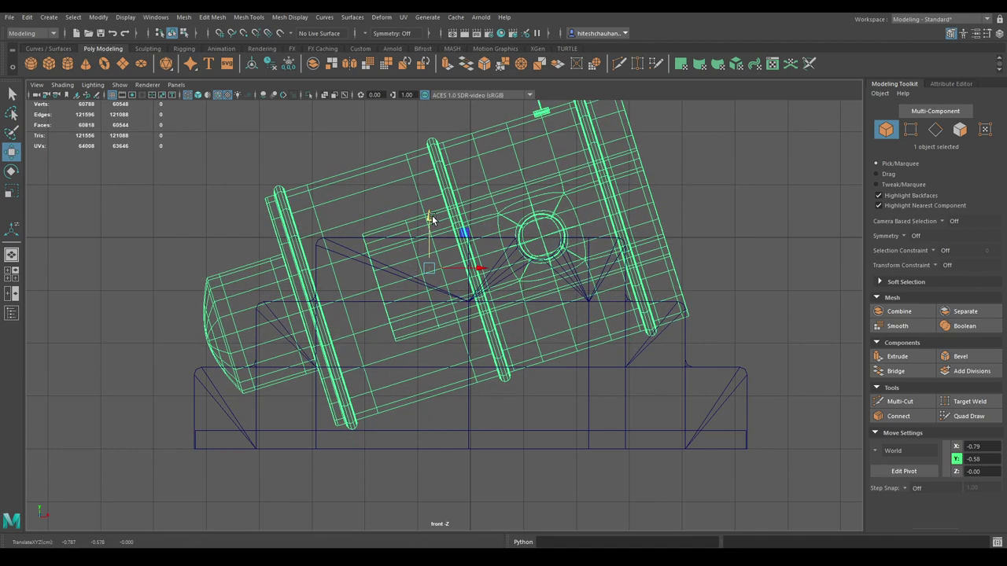
# Step: With shading back on, move the barrel to X -0.85, Y -0.58 so the trunnion seats in the notch
pyautogui.press('space')
pyautogui.moveTo(520, 258)
pyautogui.mouseDown()
pyautogui.moveTo(498, 258)
pyautogui.moveTo(494, 295)
pyautogui.moveTo(589, 284)
pyautogui.moveTo(562, 366)
pyautogui.mouseUp()
pyautogui.press('6')
pyautogui.press('space')
pyautogui.press('space')
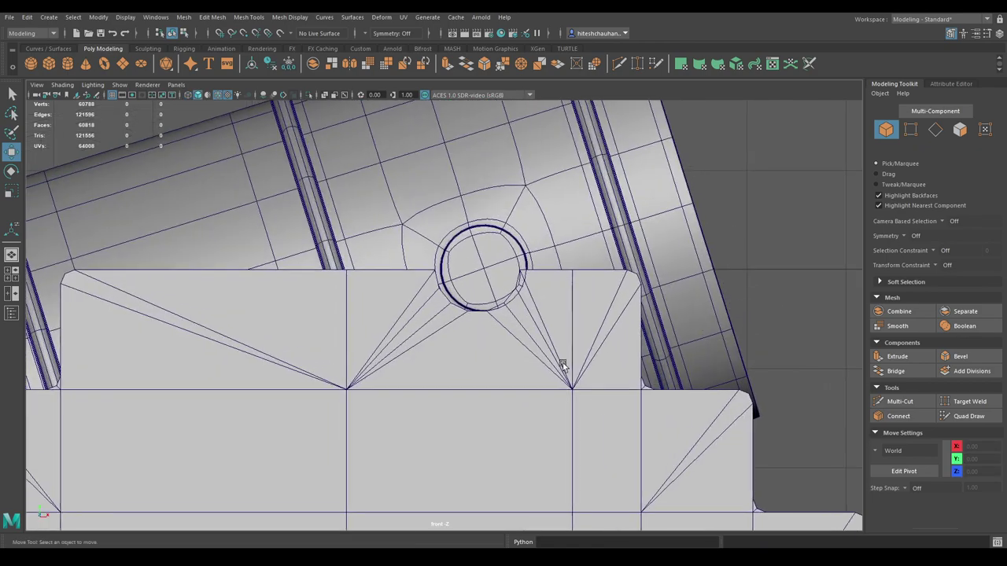
pyautogui.click(479, 286)
pyautogui.keyDown('alt'); pyautogui.moveTo(479, 286); pyautogui.dragTo(535, 315, button='middle'); pyautogui.keyUp('alt')
pyautogui.moveTo(366, 321); pyautogui.dragTo(364, 324, button='middle')
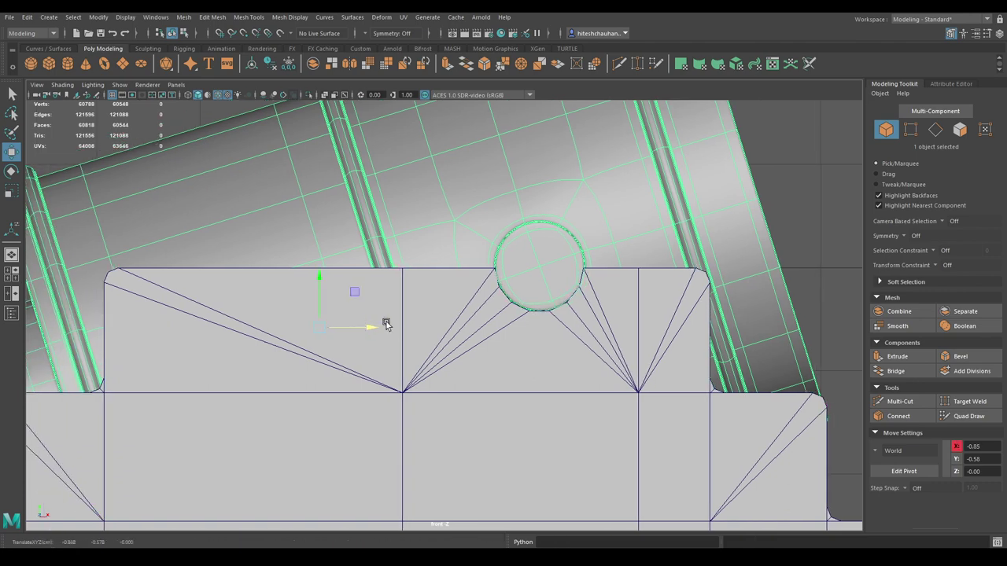
pyautogui.press('space')
pyautogui.moveTo(386, 325); pyautogui.dragTo(435, 332)
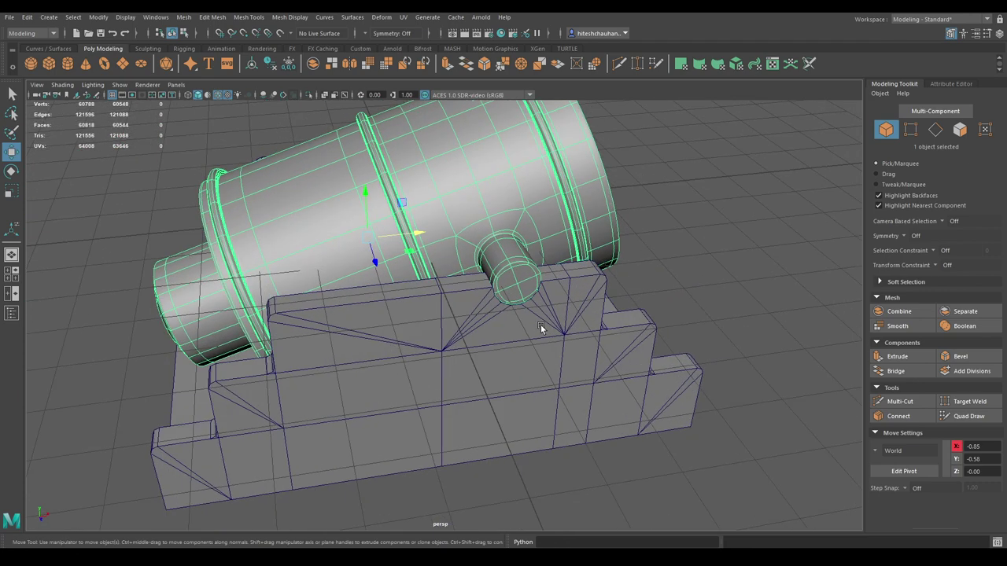
# Step: Select both carriage sides and frame them in the front view
pyautogui.keyDown('alt'); pyautogui.moveTo(541, 324); pyautogui.dragTo(514, 432); pyautogui.keyUp('alt')
pyautogui.click(718, 388)
pyautogui.moveTo(718, 388)
pyautogui.keyDown('alt'); pyautogui.mouseDown()
pyautogui.moveTo(741, 300)
pyautogui.moveTo(705, 299)
pyautogui.mouseUp(); pyautogui.keyUp('alt')
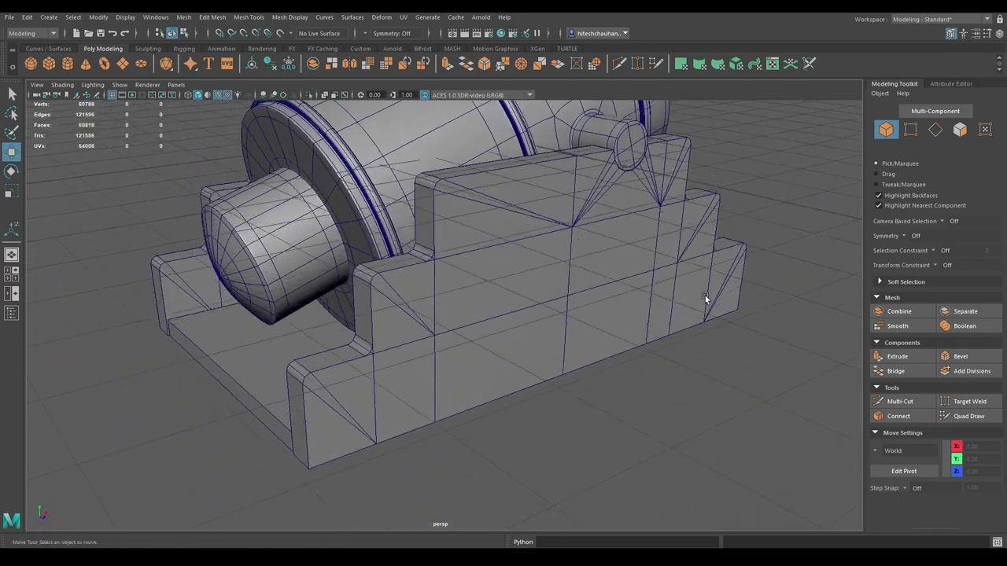
pyautogui.click(358, 403)
pyautogui.press('space')
pyautogui.moveTo(358, 403)
pyautogui.mouseDown()
pyautogui.moveTo(376, 370)
pyautogui.moveTo(376, 319)
pyautogui.moveTo(639, 288)
pyautogui.mouseUp()
pyautogui.keyDown('shift'); pyautogui.click(638, 288); pyautogui.keyUp('shift')
pyautogui.press('space')
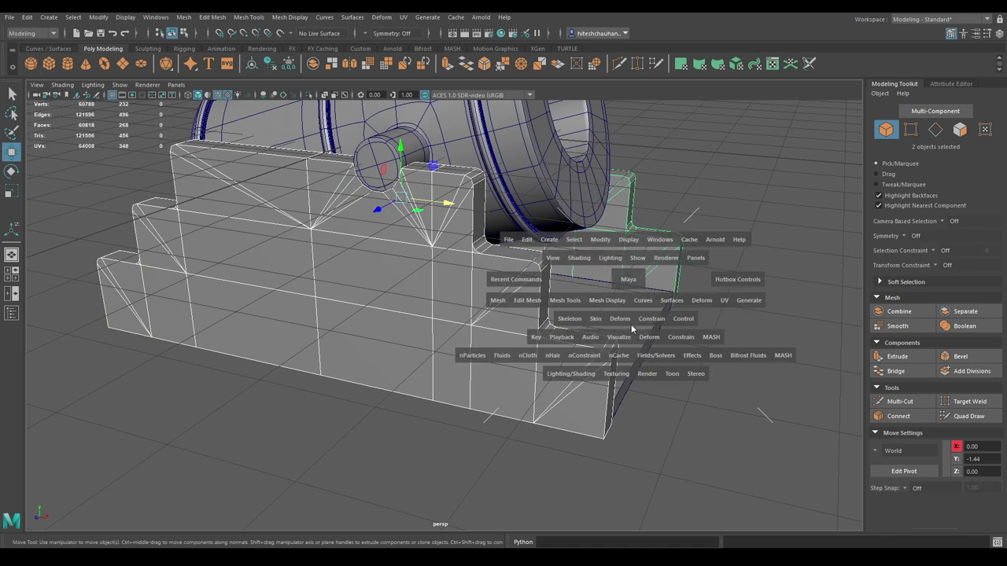
pyautogui.moveTo(633, 330); pyautogui.dragTo(571, 368)
pyautogui.keyDown('alt'); pyautogui.moveTo(338, 396); pyautogui.dragTo(438, 327, button='middle'); pyautogui.keyUp('alt')
# Step: Move the bottom step's left vertices to X -5.70 and the middle step's left edge to X -4.19
pyautogui.press('F9')
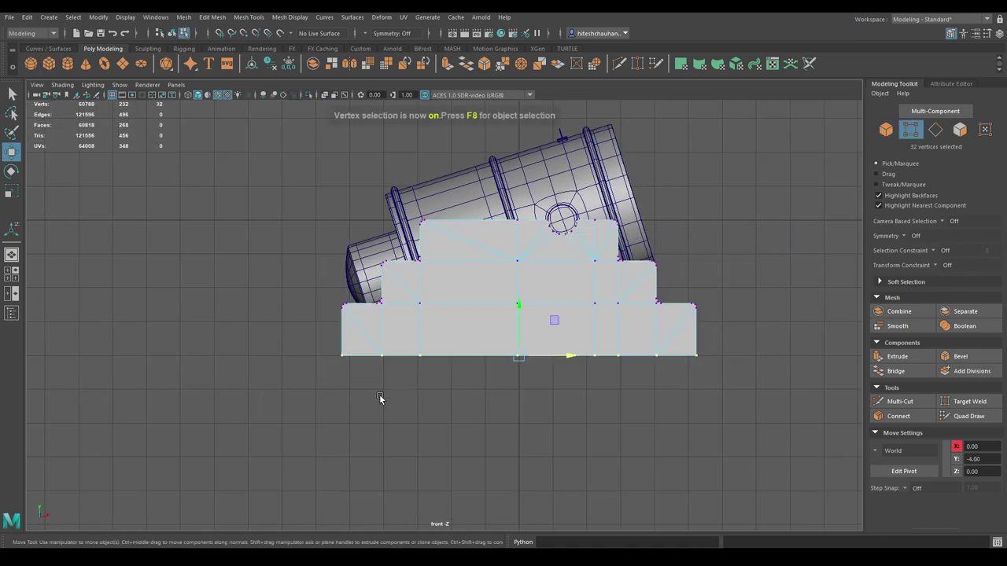
pyautogui.keyDown('alt'); pyautogui.moveTo(315, 273); pyautogui.dragTo(419, 380, button='right'); pyautogui.keyUp('alt')
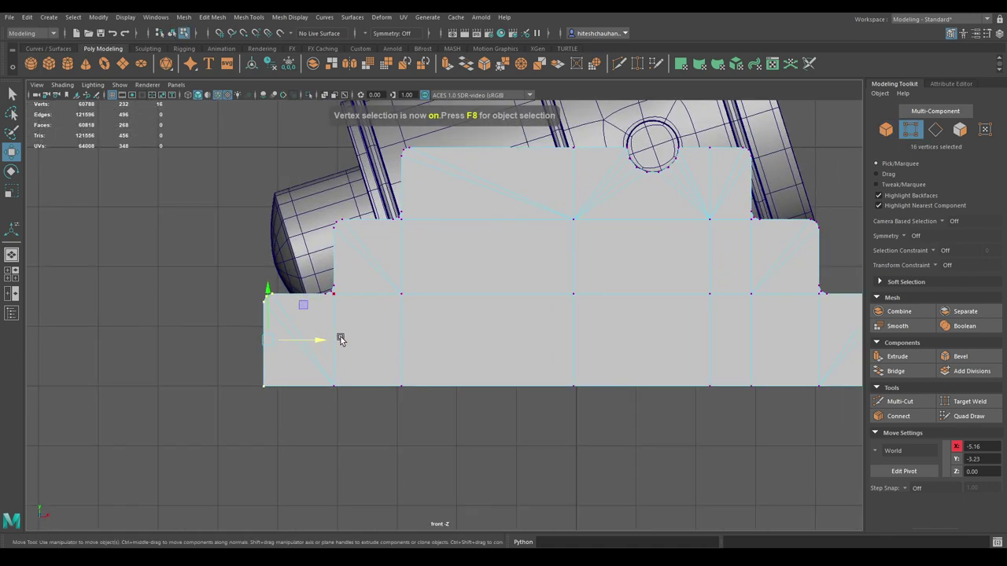
pyautogui.moveTo(341, 339); pyautogui.dragTo(307, 338)
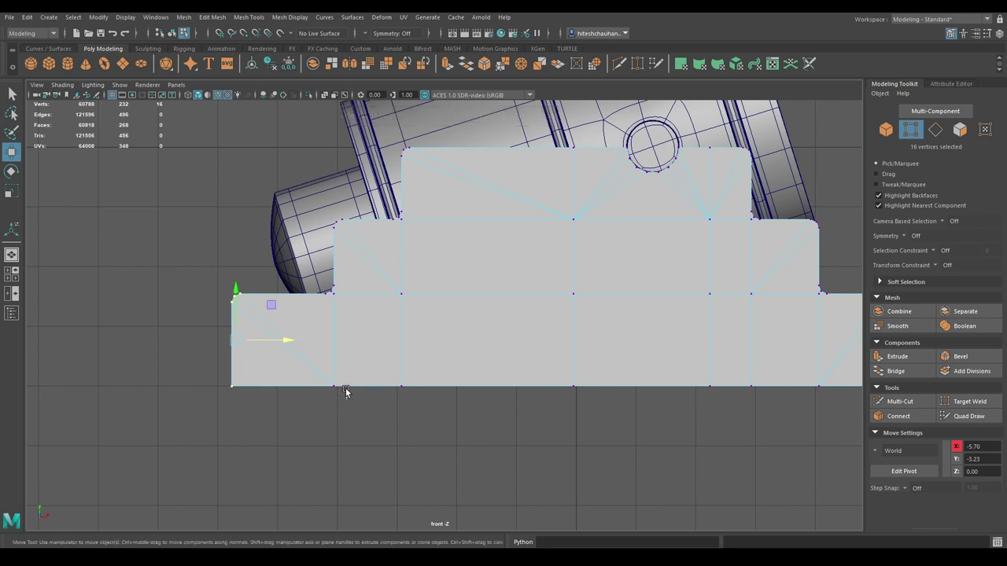
pyautogui.moveTo(279, 167); pyautogui.dragTo(280, 167)
pyautogui.moveTo(373, 302); pyautogui.dragTo(372, 304)
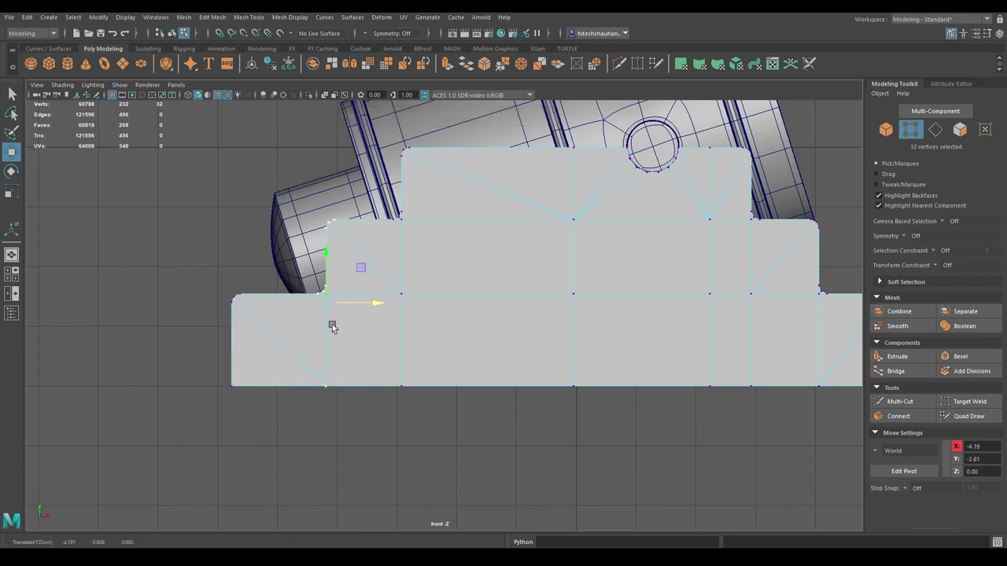
pyautogui.press('space')
pyautogui.moveTo(326, 330)
pyautogui.mouseDown()
pyautogui.moveTo(436, 335)
pyautogui.moveTo(337, 265)
pyautogui.mouseUp()
pyautogui.moveTo(338, 265); pyautogui.dragTo(385, 248, button='right')
pyautogui.moveTo(340, 386)
pyautogui.keyDown('alt'); pyautogui.mouseDown()
pyautogui.moveTo(371, 410)
pyautogui.moveTo(400, 413)
pyautogui.moveTo(134, 440)
pyautogui.moveTo(244, 434)
pyautogui.mouseUp(); pyautogui.keyUp('alt')
# Step: In wireframe front view, move the board's end vertices along X to the carriage's stepped end
pyautogui.keyDown('alt'); pyautogui.moveTo(244, 433); pyautogui.dragTo(301, 456, button='right'); pyautogui.keyUp('alt')
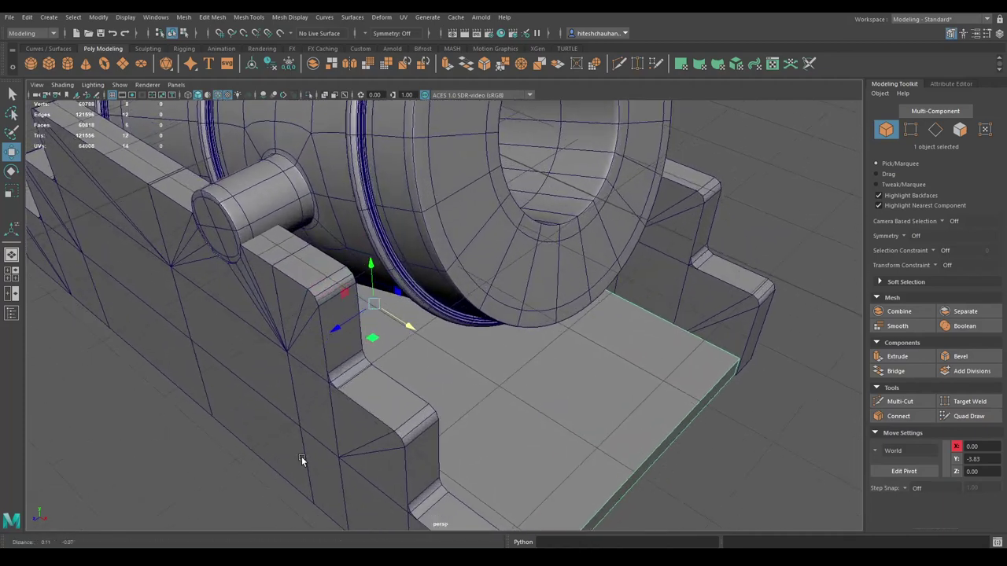
pyautogui.keyDown('alt'); pyautogui.moveTo(302, 456); pyautogui.dragTo(265, 412); pyautogui.keyUp('alt')
pyautogui.press('r')
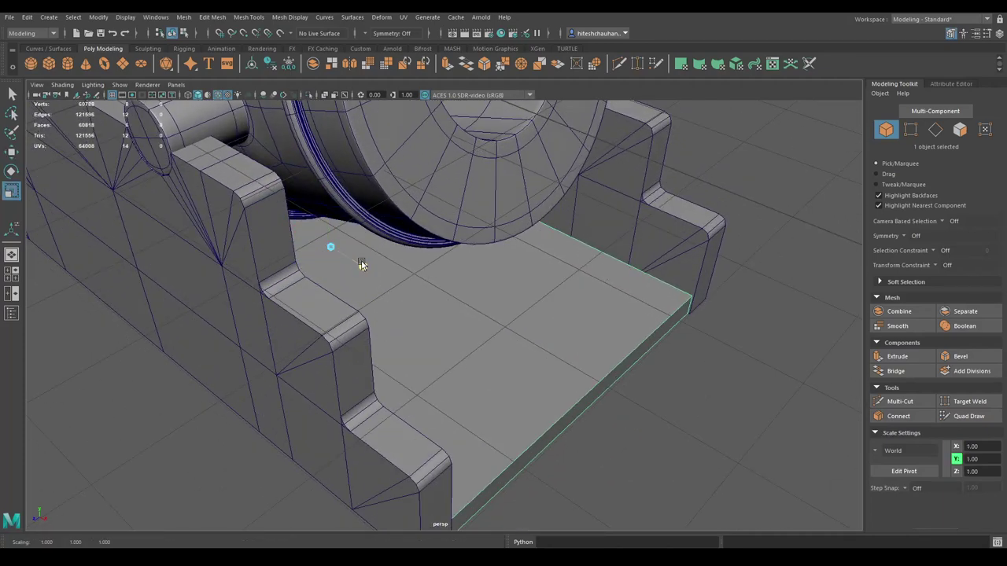
pyautogui.moveTo(361, 265); pyautogui.dragTo(372, 315)
pyautogui.keyDown('alt'); pyautogui.moveTo(372, 315); pyautogui.dragTo(445, 318, button='right'); pyautogui.keyUp('alt')
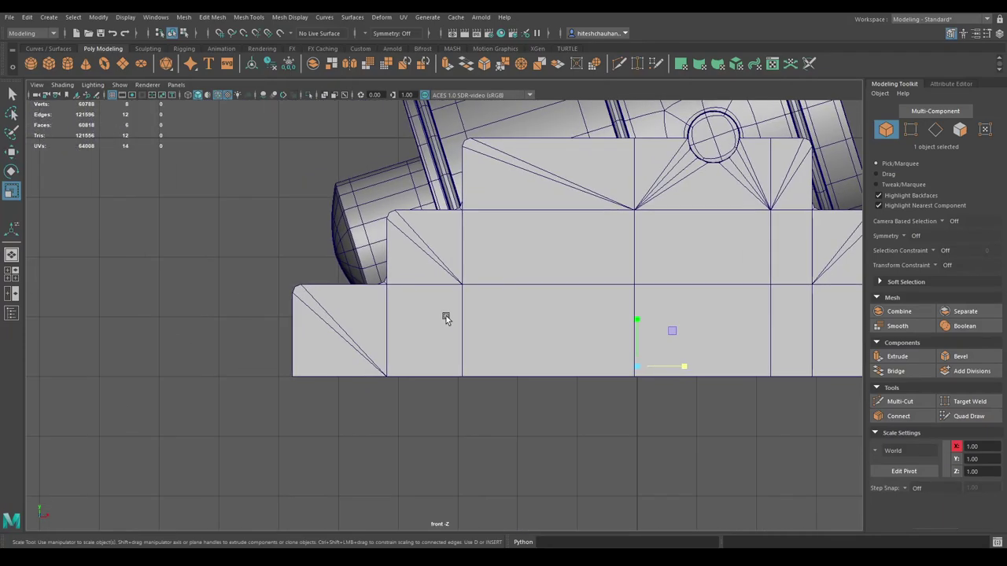
pyautogui.press('F4')
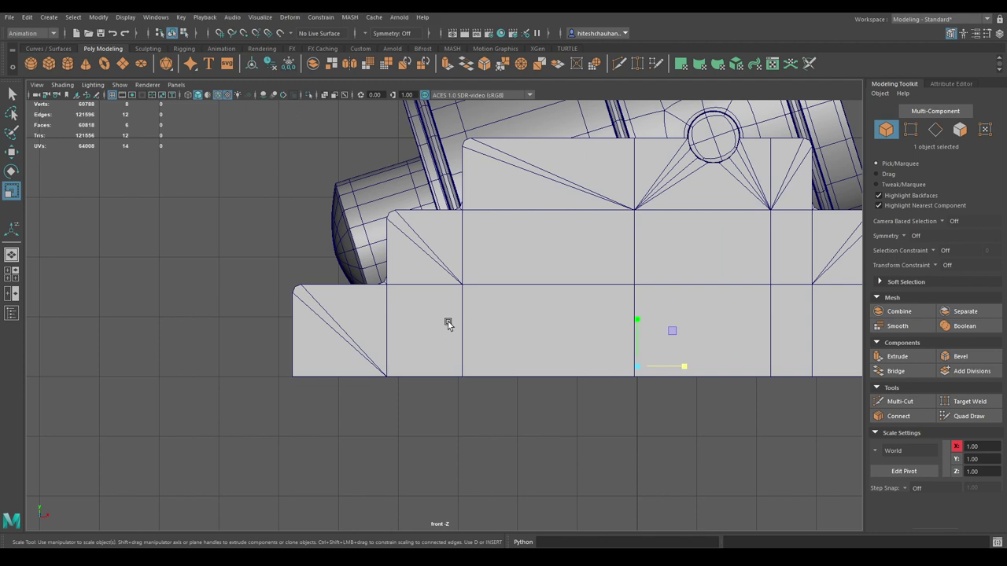
pyautogui.press('F2')
pyautogui.press('4')
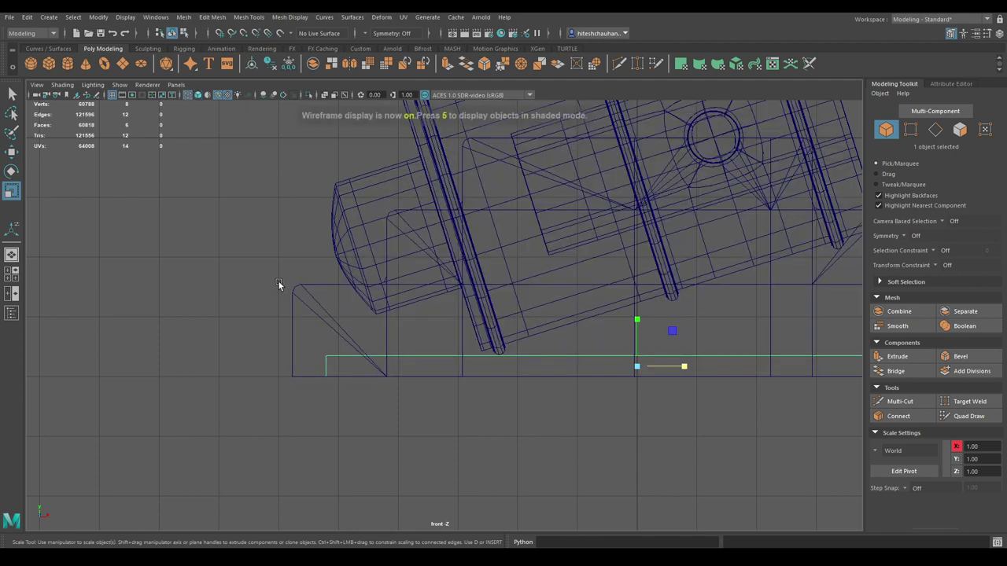
pyautogui.moveTo(278, 281); pyautogui.dragTo(193, 279, button='right')
pyautogui.moveTo(244, 314)
pyautogui.mouseDown()
pyautogui.moveTo(387, 382)
pyautogui.moveTo(360, 362)
pyautogui.mouseUp()
pyautogui.press('w')
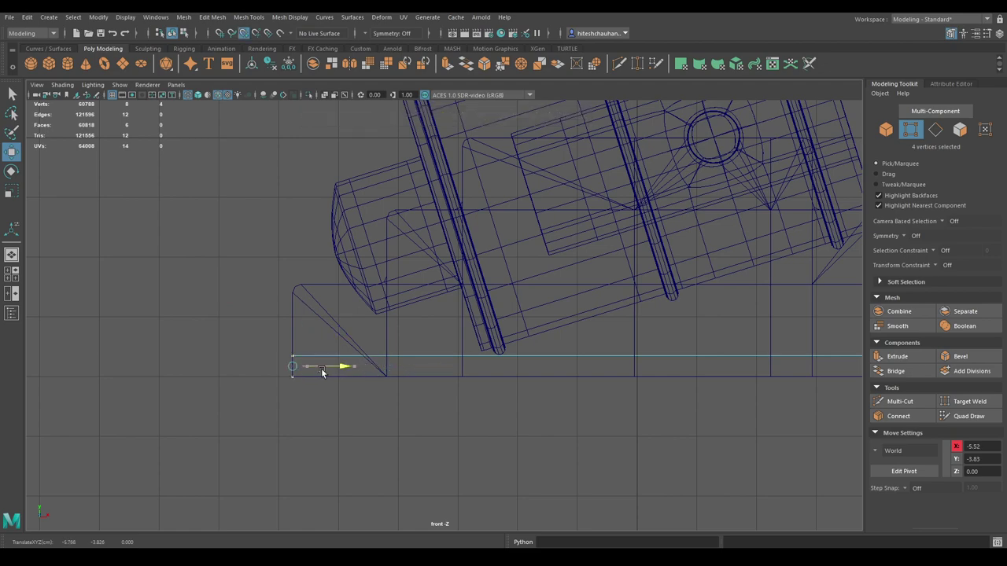
pyautogui.keyDown('alt'); pyautogui.moveTo(609, 382); pyautogui.dragTo(48, 417, button='middle'); pyautogui.keyUp('alt')
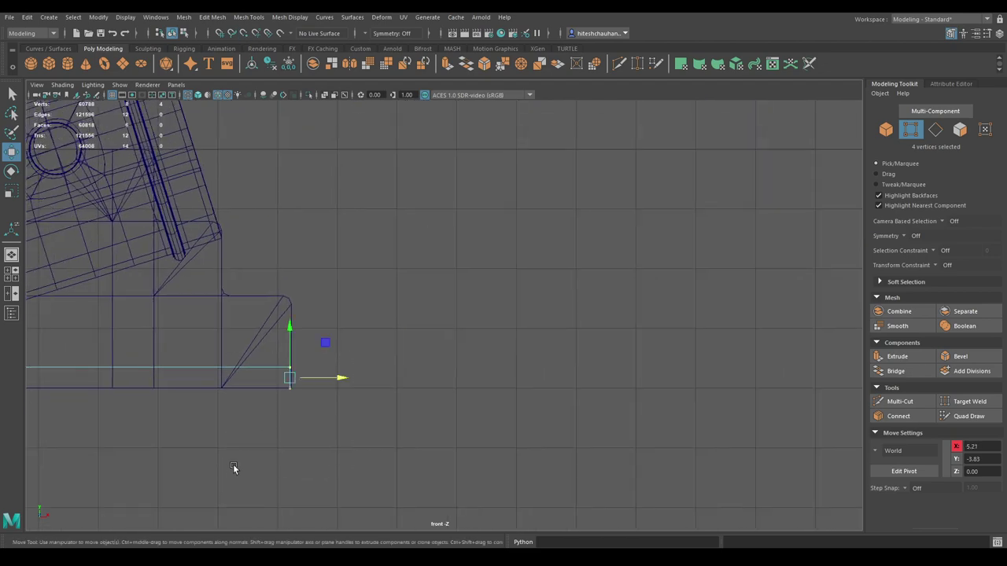
pyautogui.press('space')
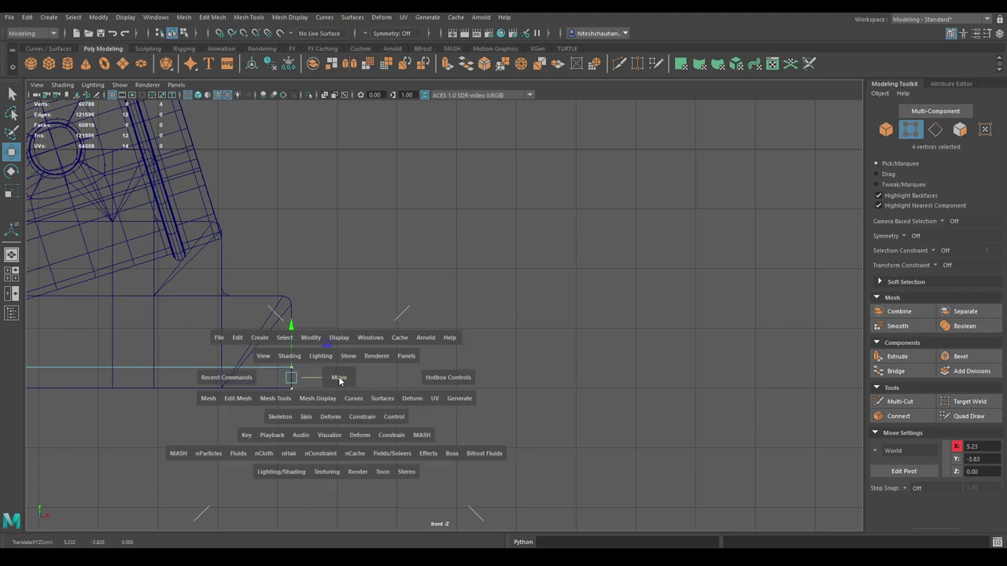
pyautogui.moveTo(341, 378); pyautogui.dragTo(335, 414)
pyautogui.press('6')
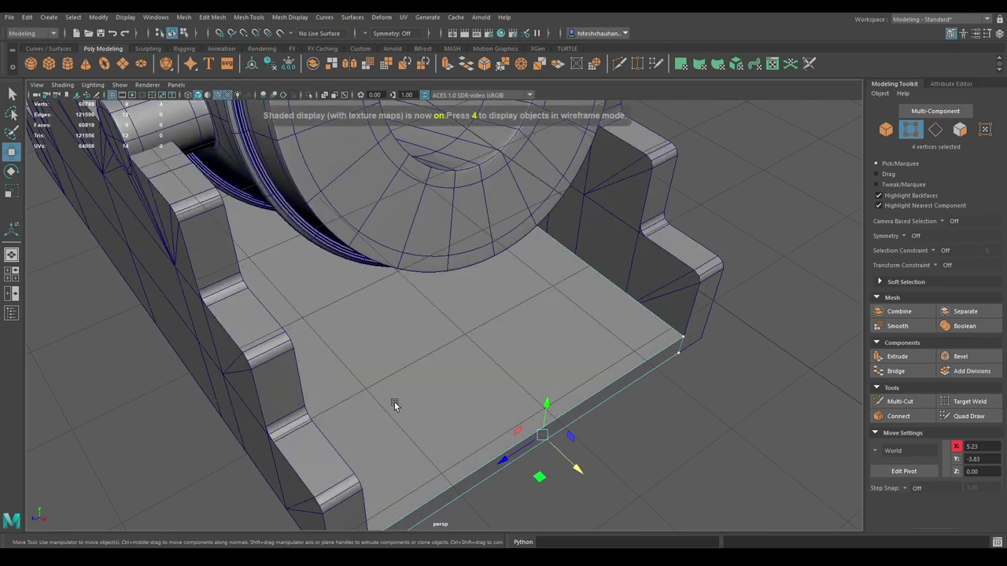
pyautogui.moveTo(394, 401)
pyautogui.keyDown('alt'); pyautogui.mouseDown()
pyautogui.moveTo(368, 379)
pyautogui.moveTo(386, 414)
pyautogui.moveTo(350, 274)
pyautogui.mouseUp(); pyautogui.keyUp('alt')
# Step: In side view, raise the board's four top vertices slightly in Y
pyautogui.moveTo(354, 267); pyautogui.dragTo(386, 256, button='right')
pyautogui.press('space')
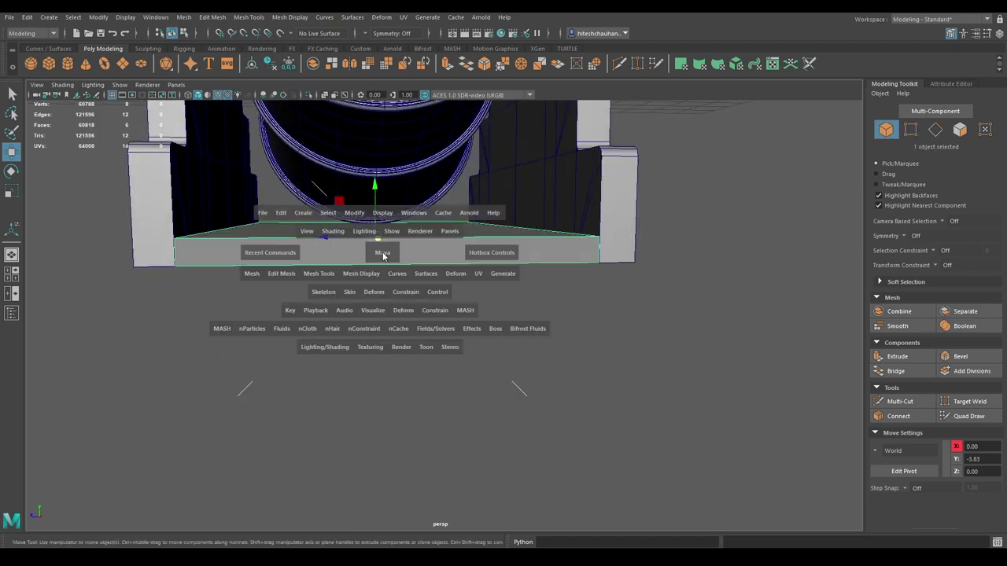
pyautogui.moveTo(383, 252)
pyautogui.mouseDown()
pyautogui.moveTo(406, 326)
pyautogui.moveTo(439, 314)
pyautogui.mouseUp()
pyautogui.press('space')
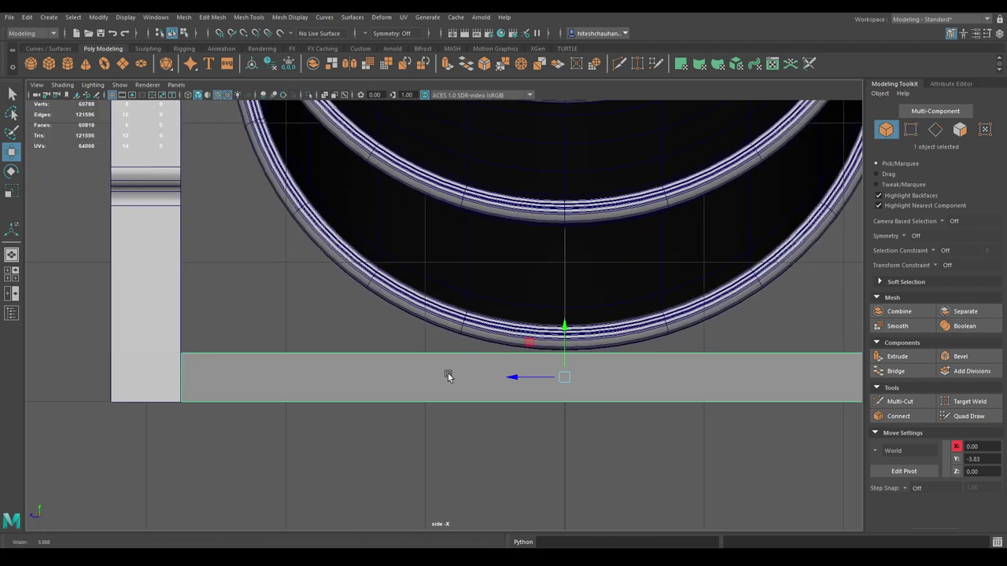
pyautogui.press('f')
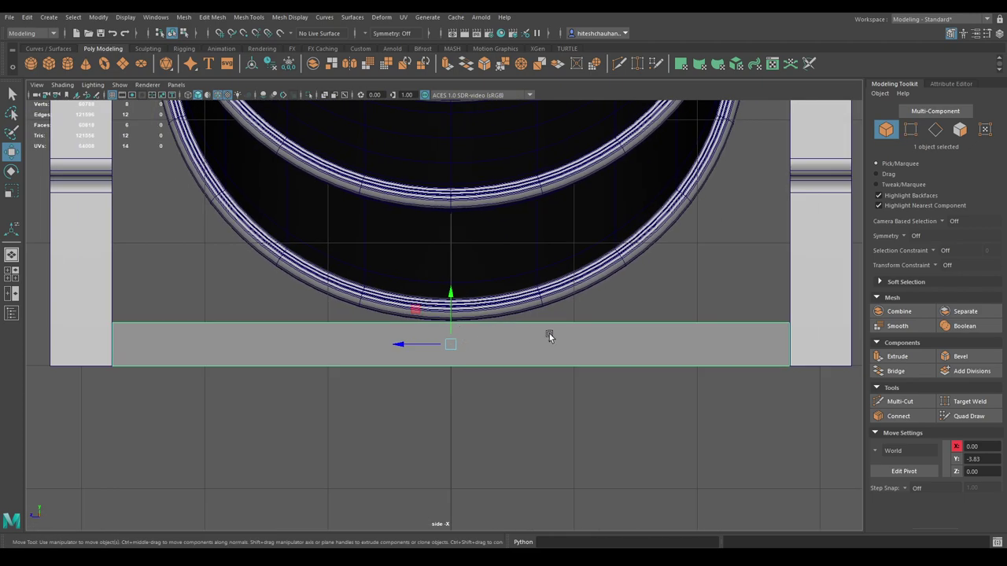
pyautogui.press('F9')
pyautogui.moveTo(792, 331); pyautogui.dragTo(113, 293)
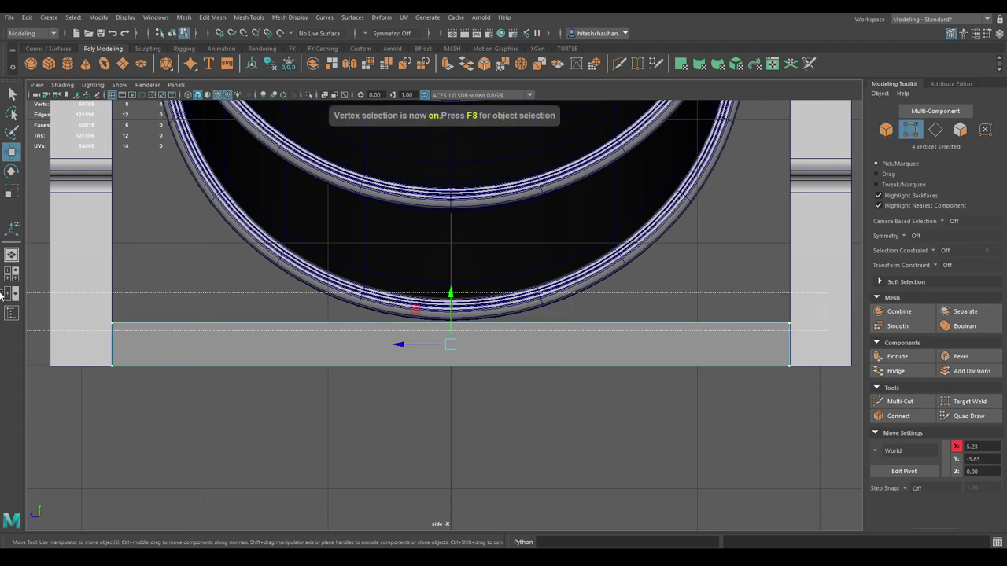
pyautogui.moveTo(454, 272)
pyautogui.mouseDown()
pyautogui.moveTo(445, 285)
pyautogui.moveTo(437, 272)
pyautogui.moveTo(429, 280)
pyautogui.mouseUp()
pyautogui.press('space')
pyautogui.moveTo(428, 267); pyautogui.dragTo(462, 241, button='right')
pyautogui.moveTo(462, 241)
pyautogui.keyDown('alt'); pyautogui.mouseDown()
pyautogui.moveTo(457, 301)
pyautogui.moveTo(427, 308)
pyautogui.moveTo(490, 353)
pyautogui.mouseUp(); pyautogui.keyUp('alt')
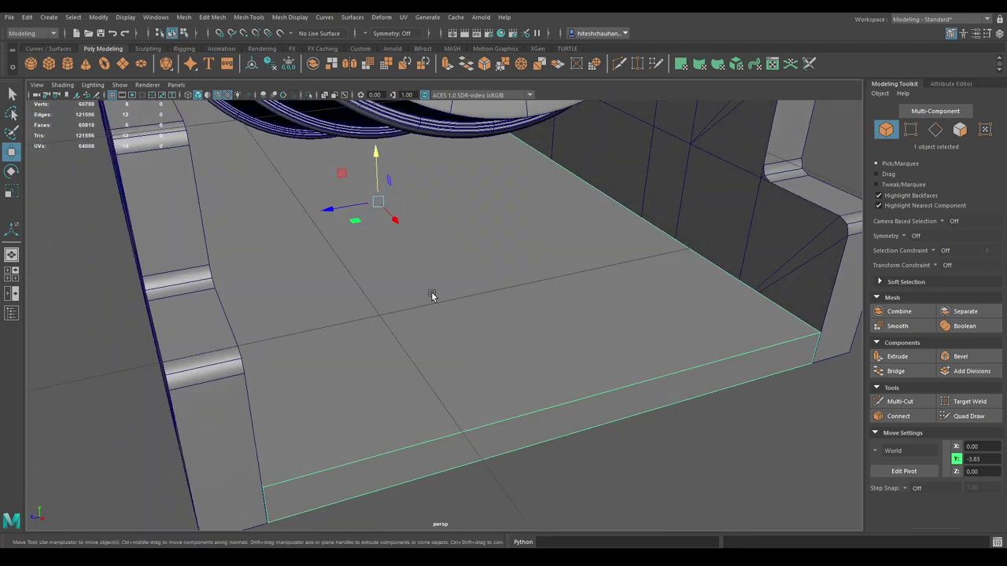
pyautogui.moveTo(431, 295)
pyautogui.keyDown('alt'); pyautogui.mouseDown()
pyautogui.moveTo(475, 341)
pyautogui.moveTo(430, 293)
pyautogui.mouseUp(); pyautogui.keyUp('alt')
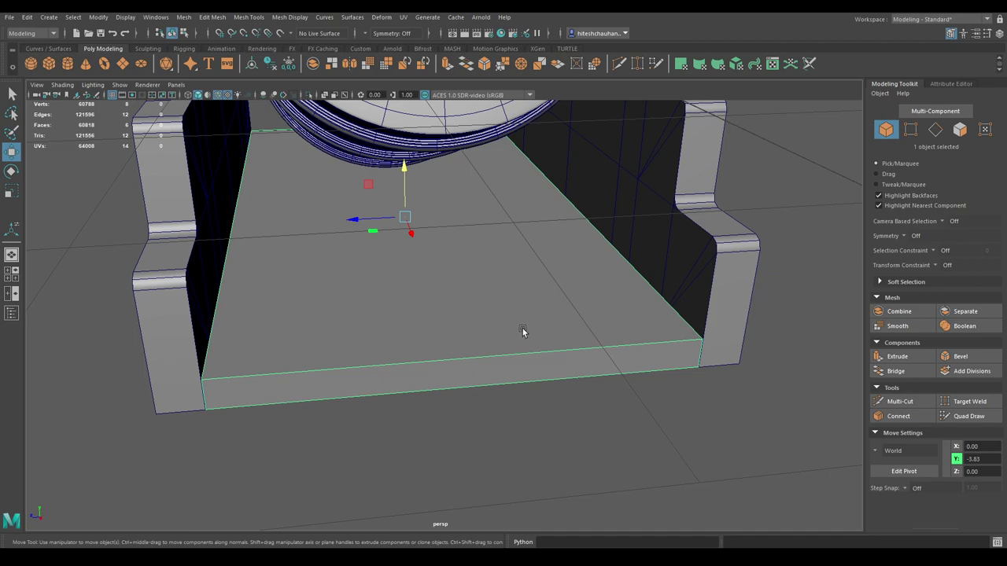
pyautogui.keyDown('alt'); pyautogui.moveTo(522, 328); pyautogui.dragTo(462, 325); pyautogui.keyUp('alt')
pyautogui.moveTo(493, 267); pyautogui.dragTo(484, 234, button='right')
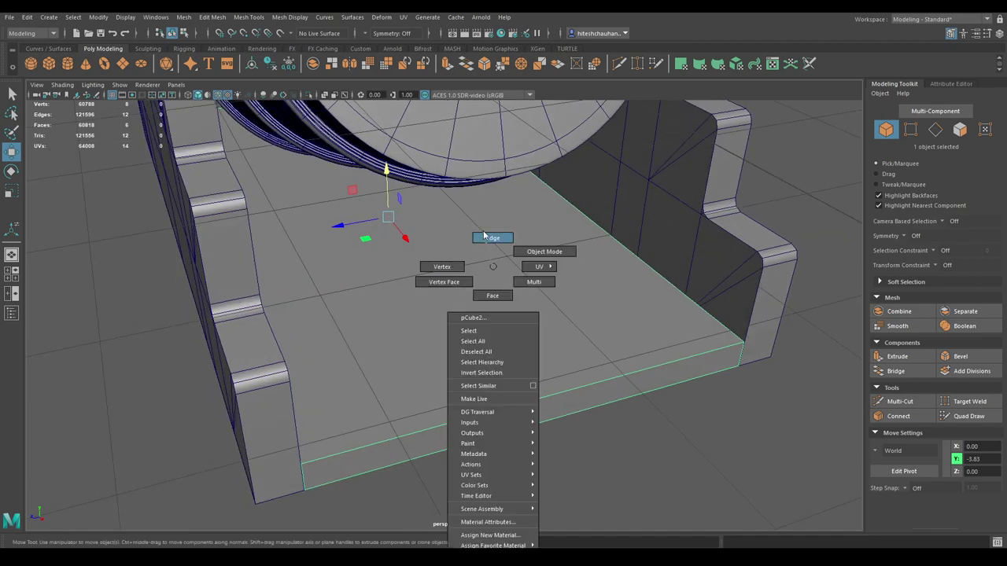
# Step: Cut the board into five strips with a 4-segment Connect across its top edge
pyautogui.click(538, 294)
pyautogui.keyDown('shift'); pyautogui.moveTo(538, 294); pyautogui.dragTo(498, 502, button='right'); pyautogui.keyUp('shift')
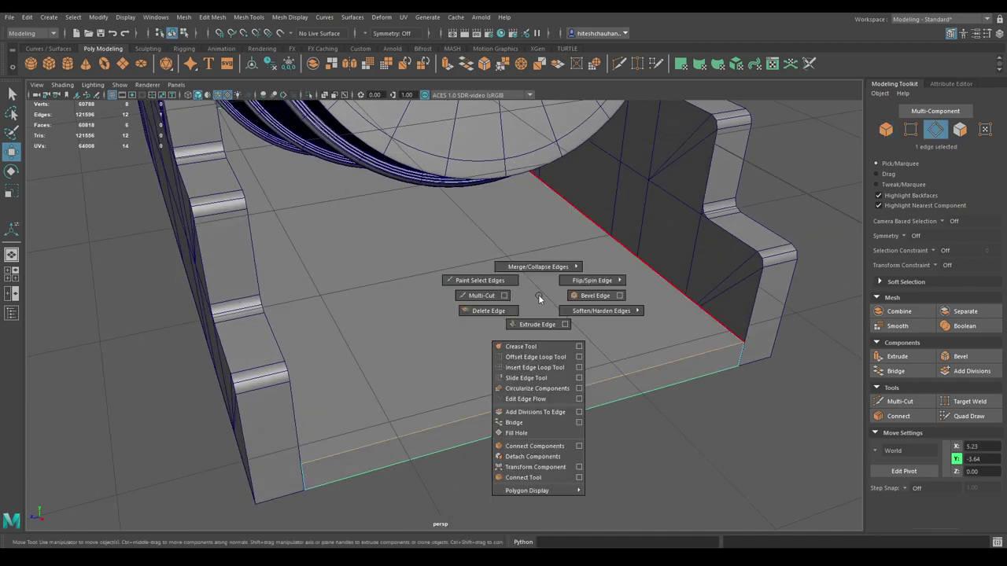
pyautogui.click(515, 478)
pyautogui.keyDown('alt'); pyautogui.moveTo(515, 478); pyautogui.dragTo(723, 428); pyautogui.keyUp('alt')
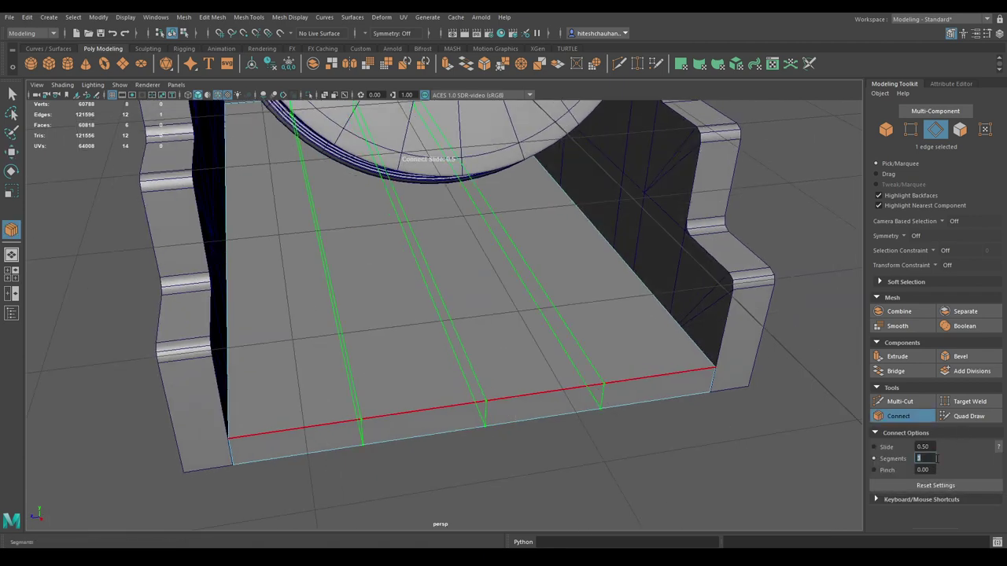
pyautogui.write('4')
pyautogui.press('Return')
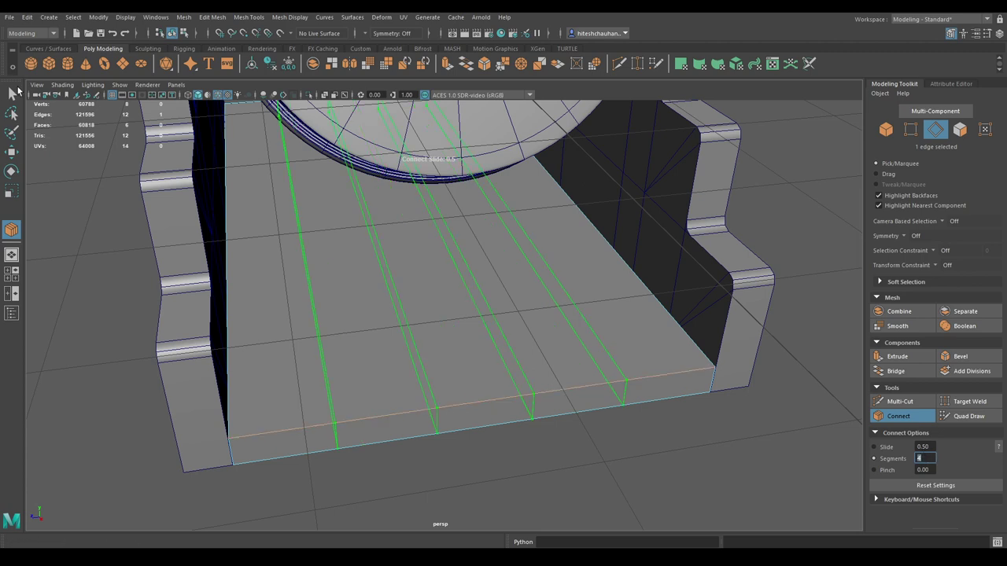
pyautogui.click(11, 152)
# Step: In side view, marquee-select the alternate strip faces of the board for removal
pyautogui.keyDown('alt'); pyautogui.moveTo(433, 271); pyautogui.dragTo(411, 270); pyautogui.keyUp('alt')
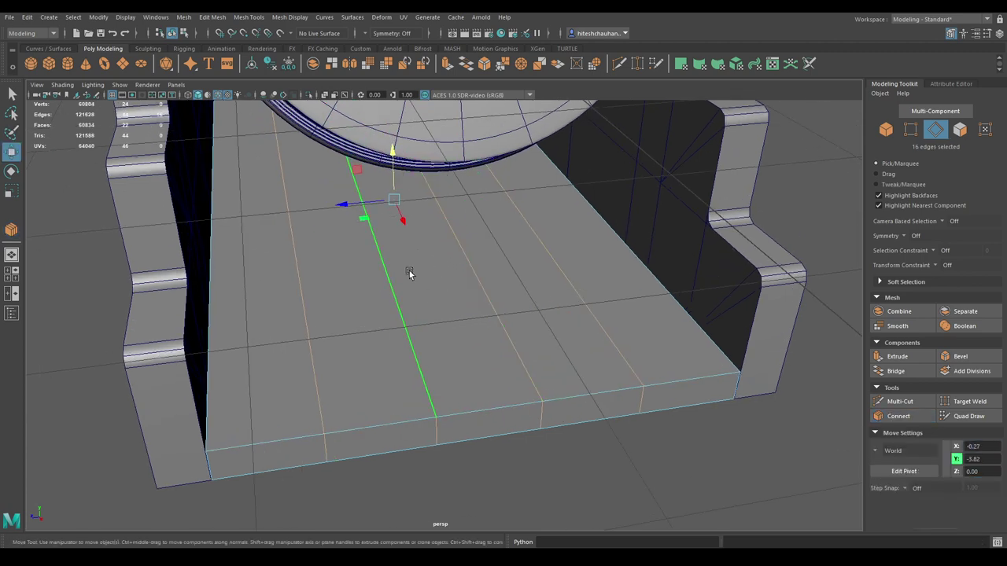
pyautogui.moveTo(395, 288); pyautogui.dragTo(407, 234, button='right')
pyautogui.moveTo(373, 281)
pyautogui.keyDown('alt'); pyautogui.mouseDown()
pyautogui.moveTo(359, 288)
pyautogui.moveTo(405, 285)
pyautogui.mouseUp(); pyautogui.keyUp('alt')
pyautogui.press('space')
pyautogui.moveTo(307, 283); pyautogui.dragTo(726, 407)
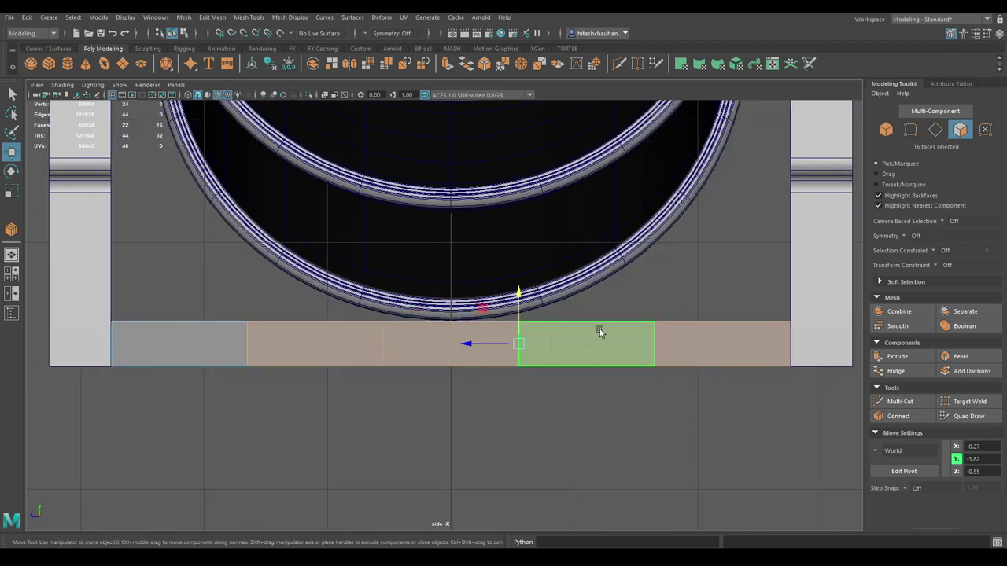
pyautogui.press('space')
pyautogui.moveTo(599, 329); pyautogui.dragTo(580, 302)
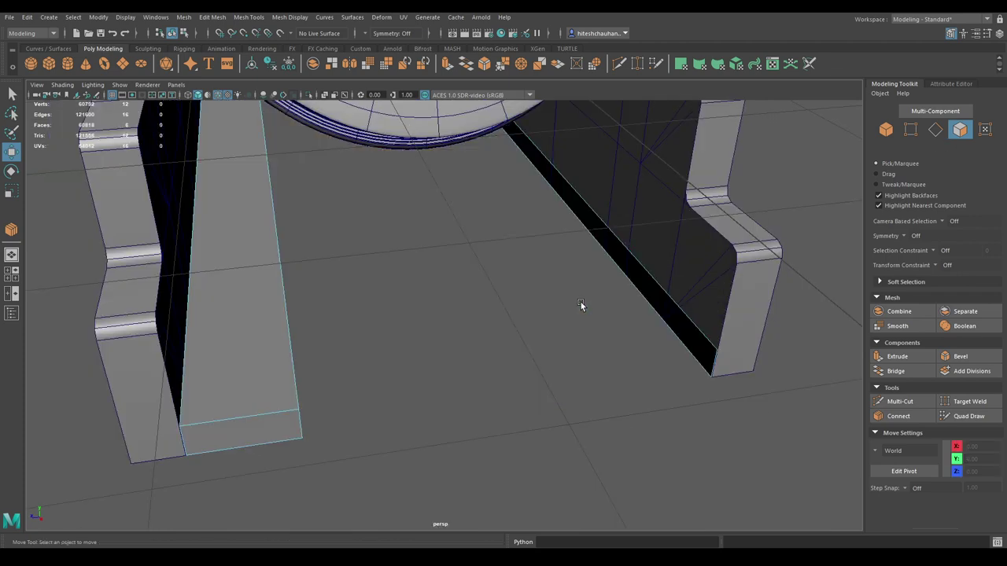
# Step: Delete the leftover strip face and cap the slat's open side
pyautogui.click(630, 280)
pyautogui.press('Delete')
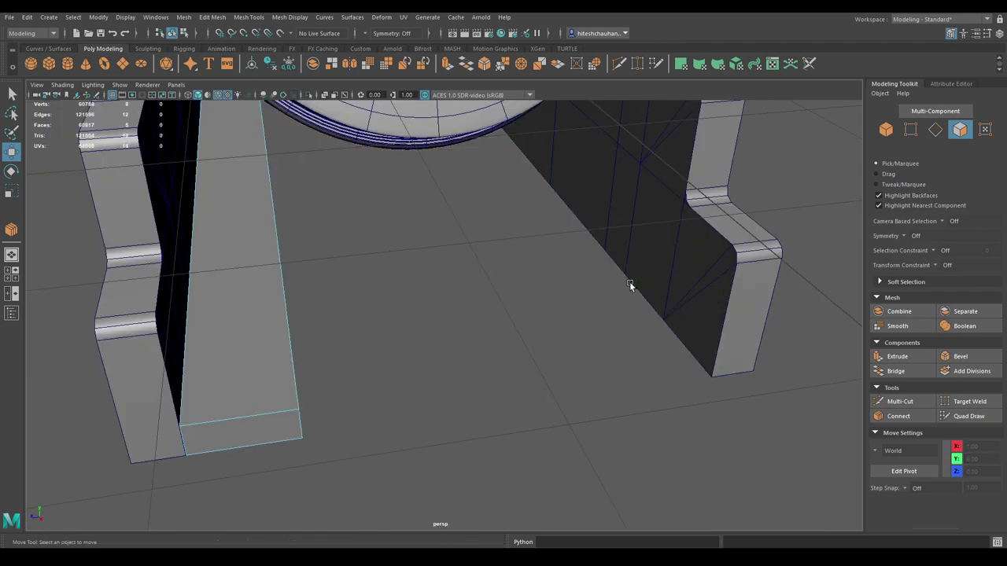
pyautogui.moveTo(365, 235)
pyautogui.keyDown('alt'); pyautogui.mouseDown()
pyautogui.moveTo(299, 223)
pyautogui.moveTo(379, 307)
pyautogui.mouseUp(); pyautogui.keyUp('alt')
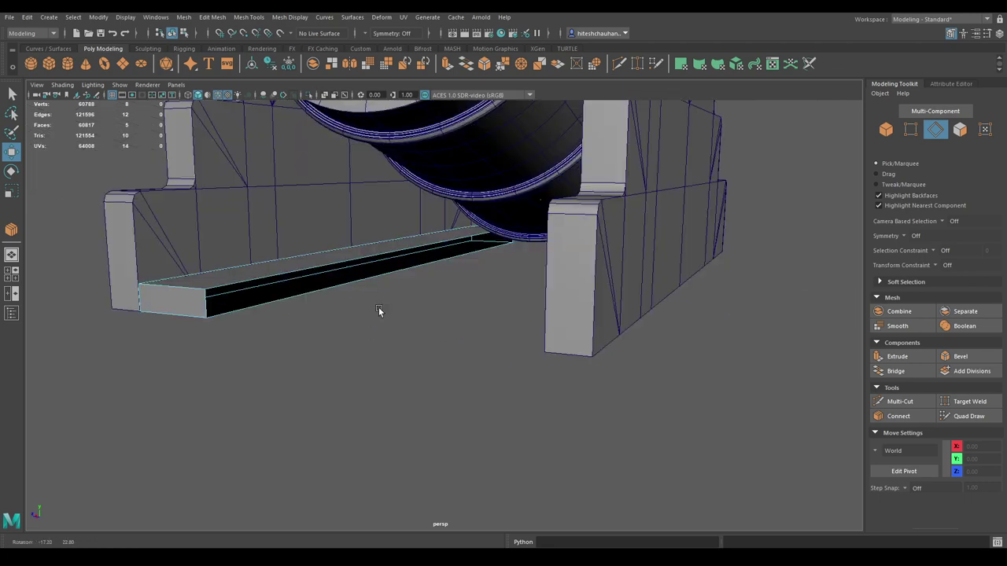
pyautogui.click(243, 285)
pyautogui.doubleClick(242, 284)
pyautogui.moveTo(242, 284)
pyautogui.keyDown('alt'); pyautogui.mouseDown()
pyautogui.moveTo(301, 285)
pyautogui.moveTo(307, 348)
pyautogui.mouseUp(); pyautogui.keyUp('alt')
pyautogui.moveTo(350, 267)
pyautogui.keyDown('shift'); pyautogui.mouseDown(button='right')
pyautogui.moveTo(346, 415)
pyautogui.moveTo(336, 401)
pyautogui.mouseUp(button='right'); pyautogui.keyUp('shift')
pyautogui.keyDown('alt'); pyautogui.moveTo(294, 276); pyautogui.dragTo(319, 274); pyautogui.keyUp('alt')
# Step: Bevel the slat's edges with Fraction 0.1 and 2 segments
pyautogui.rightClick(370, 268)
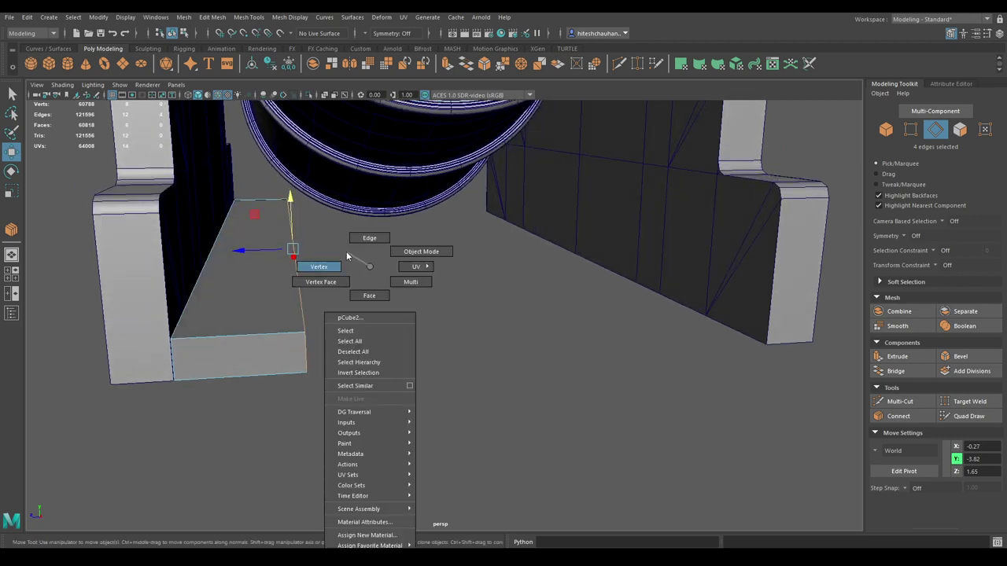
pyautogui.click(353, 245)
pyautogui.scroll(3, 275, 299)
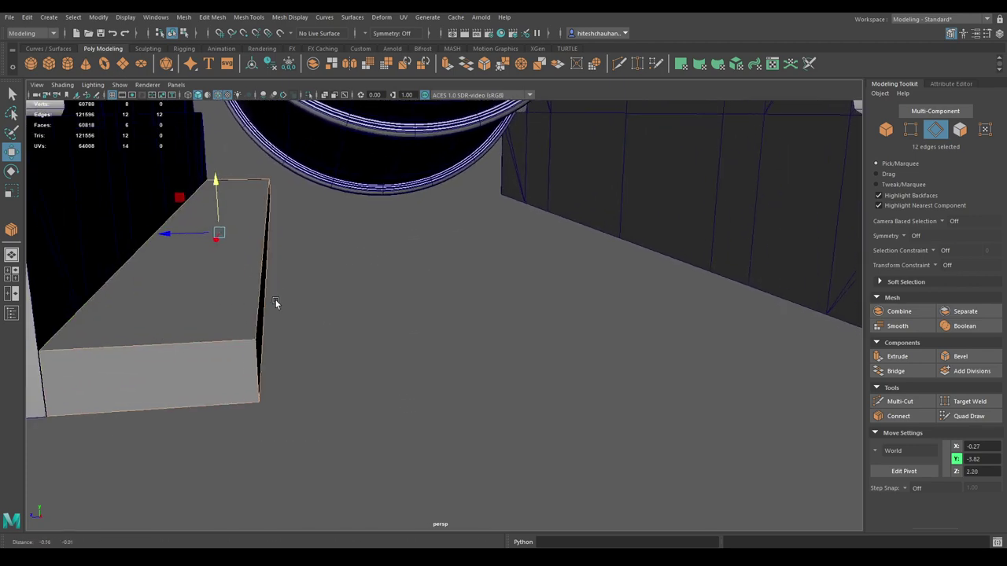
pyautogui.keyDown('shift'); pyautogui.moveTo(292, 293); pyautogui.dragTo(329, 268, button='right'); pyautogui.keyUp('shift')
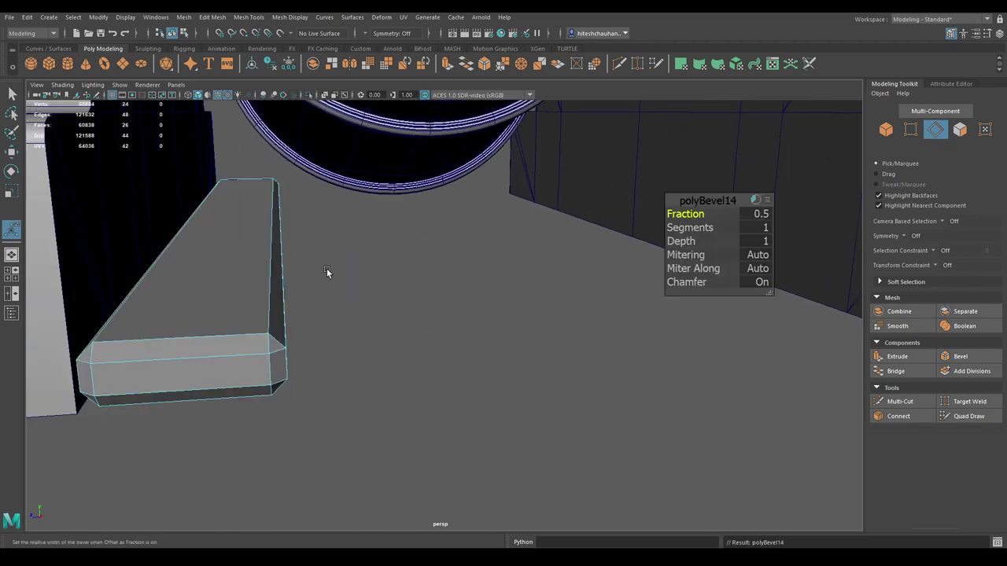
pyautogui.moveTo(326, 268)
pyautogui.keyDown('alt'); pyautogui.mouseDown()
pyautogui.moveTo(318, 287)
pyautogui.moveTo(360, 272)
pyautogui.mouseUp(); pyautogui.keyUp('alt')
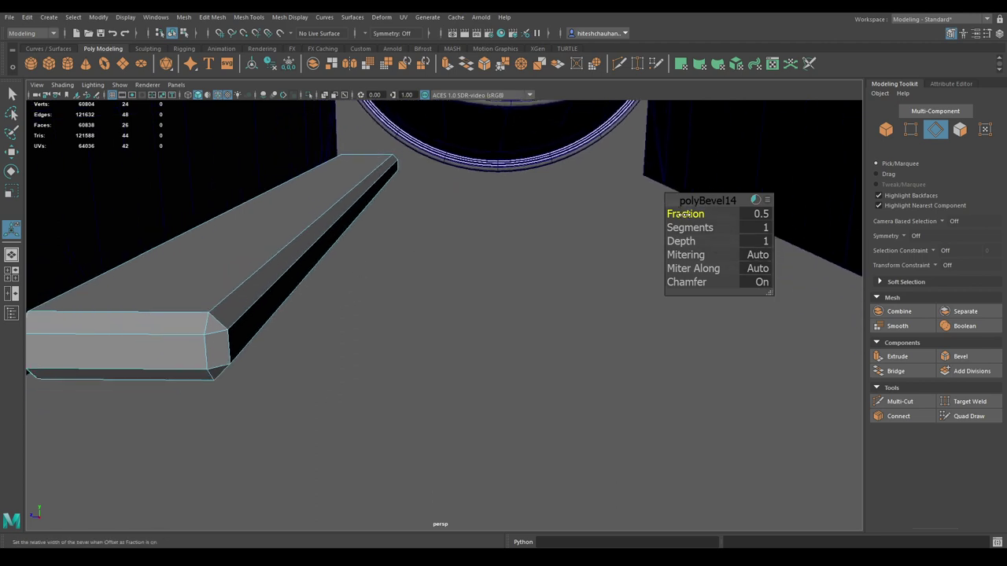
pyautogui.moveTo(686, 214)
pyautogui.mouseDown()
pyautogui.moveTo(661, 217)
pyautogui.moveTo(725, 228)
pyautogui.moveTo(691, 213)
pyautogui.mouseUp()
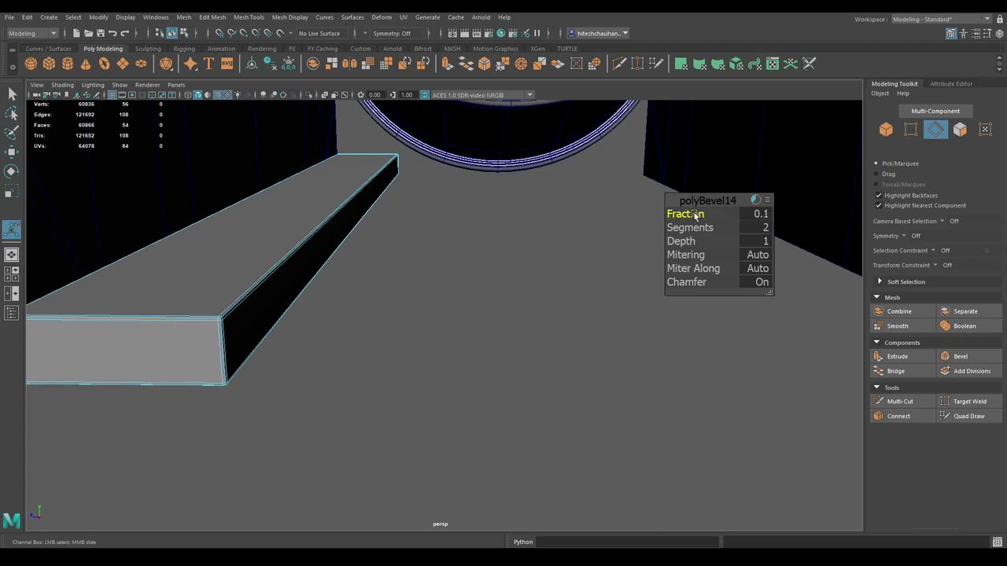
# Step: Return the slat to object mode and select it
pyautogui.moveTo(422, 217); pyautogui.dragTo(467, 198, button='right')
pyautogui.press('w')
pyautogui.keyDown('alt'); pyautogui.moveTo(467, 198); pyautogui.dragTo(451, 269); pyautogui.keyUp('alt')
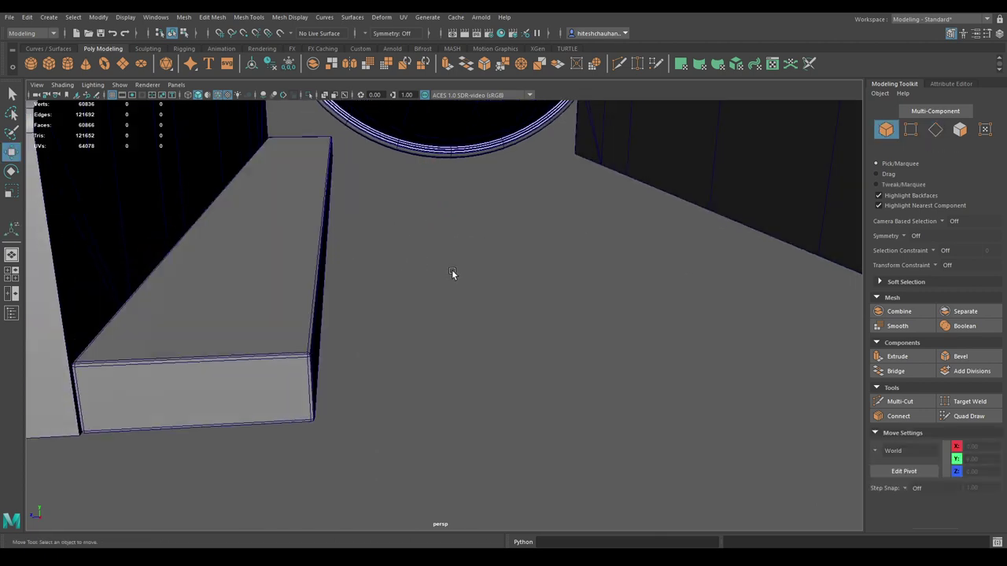
pyautogui.click(292, 288)
# Step: Assign blinn1 to the slat and center its pivot in side view
pyautogui.moveTo(292, 288); pyautogui.dragTo(365, 522, button='right')
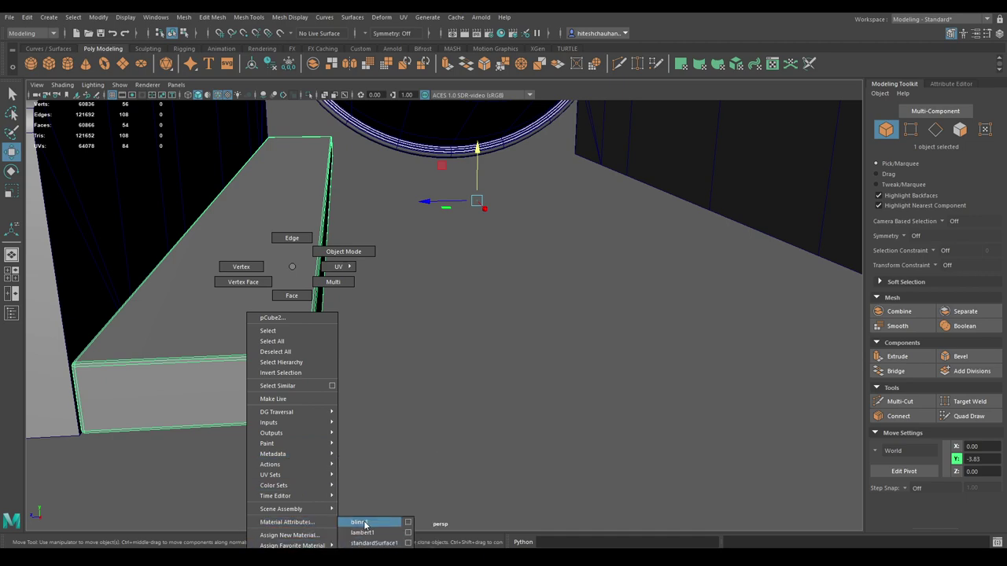
pyautogui.moveTo(417, 290)
pyautogui.mouseDown()
pyautogui.moveTo(404, 346)
pyautogui.moveTo(416, 310)
pyautogui.mouseUp()
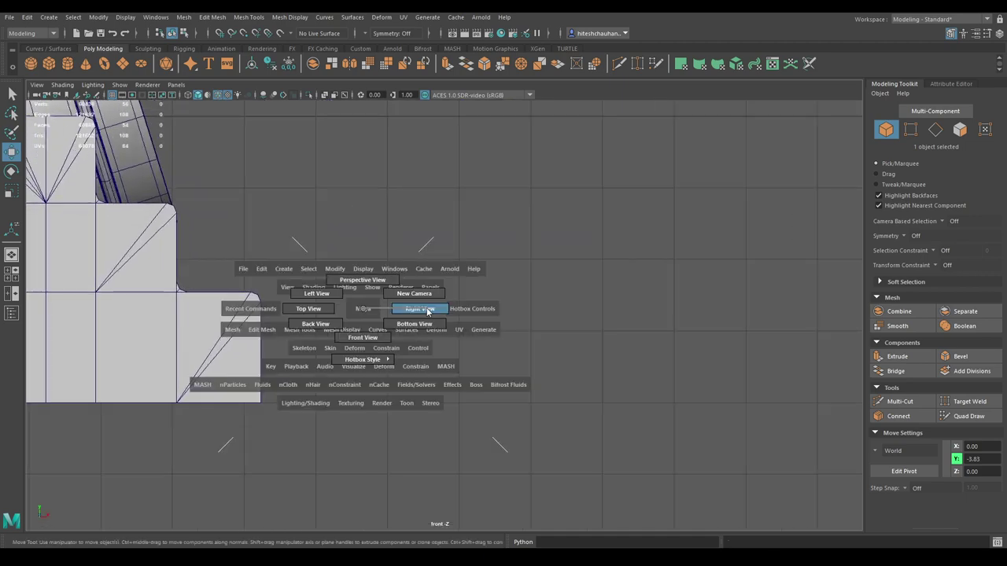
pyautogui.scroll(2, 361, 266)
pyautogui.scroll(2, 422, 317)
pyautogui.scroll(3, 288, 263)
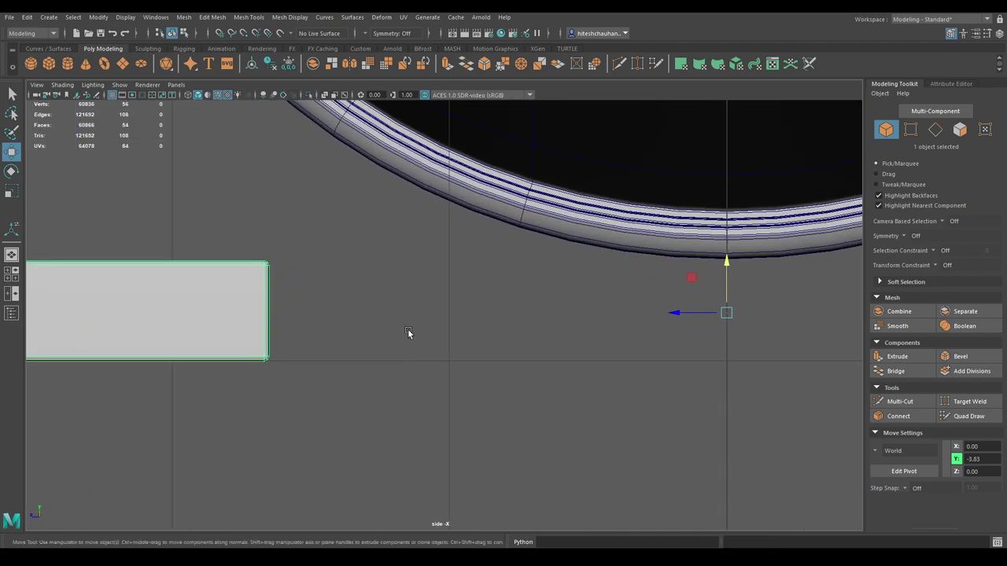
pyautogui.press('space')
pyautogui.moveTo(298, 173); pyautogui.dragTo(307, 233)
pyautogui.press('space')
pyautogui.moveTo(218, 125); pyautogui.dragTo(235, 206)
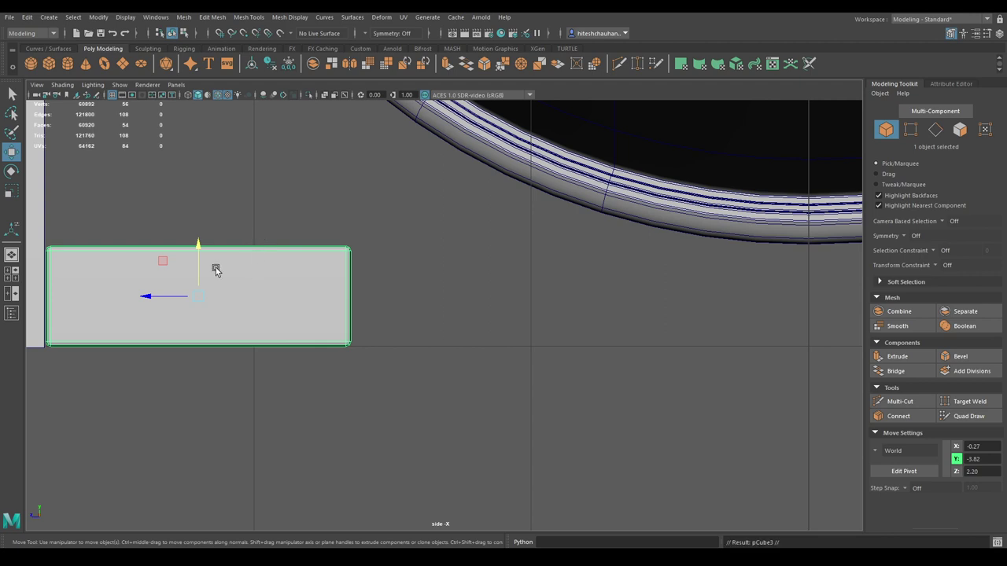
# Step: Shift-drag a copy of the slat and snap it flush beside the first
pyautogui.keyDown('shift'); pyautogui.moveTo(153, 299); pyautogui.dragTo(458, 296); pyautogui.keyUp('shift')
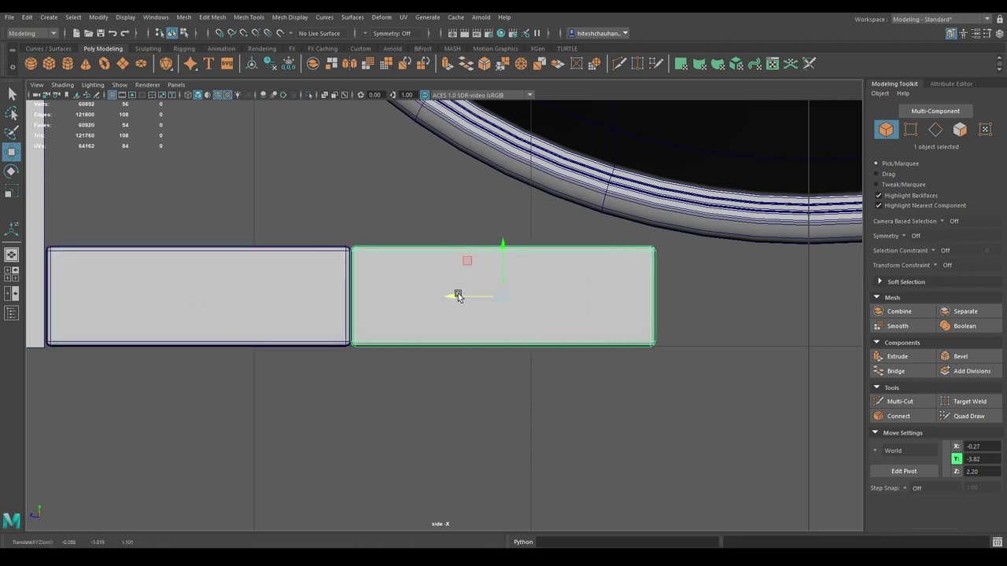
pyautogui.scroll(3, 393, 362)
pyautogui.scroll(1, 353, 274)
pyautogui.scroll(3, 351, 320)
pyautogui.scroll(5, 628, 489)
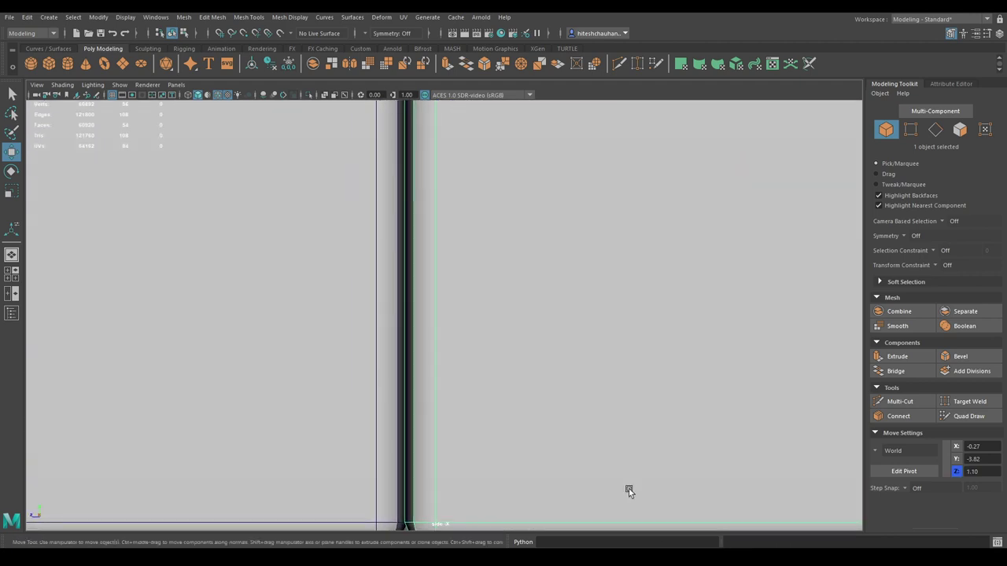
pyautogui.moveTo(628, 489); pyautogui.dragTo(571, 394, button='middle')
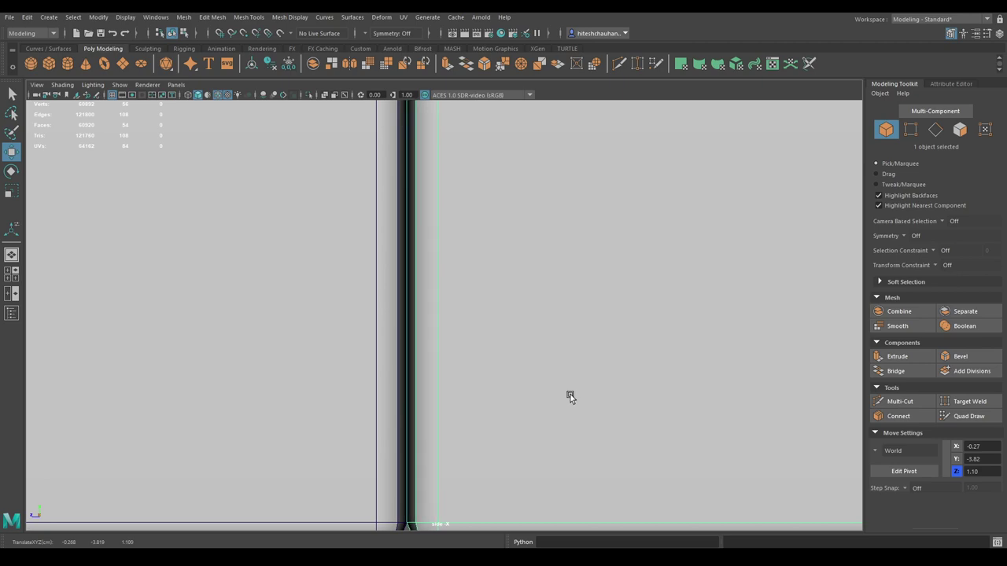
pyautogui.scroll(-3, 579, 417)
pyautogui.scroll(-2, 506, 406)
pyautogui.scroll(-2, 347, 410)
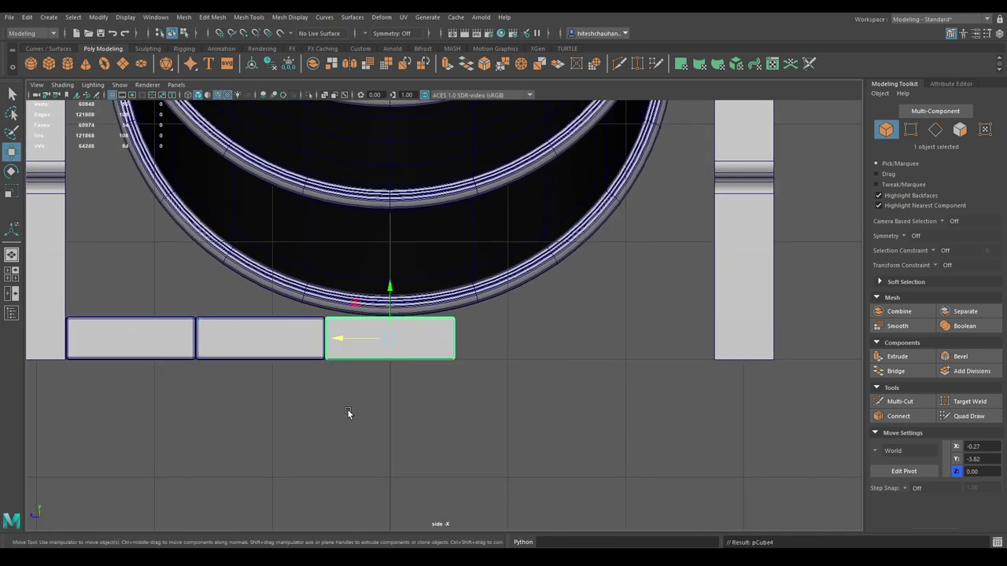
# Step: Duplicate the slat again to continue the row across the carriage base
pyautogui.hotkey('shift', 'd')
pyautogui.hotkey('shift', 'd')
pyautogui.press('space')
pyautogui.moveTo(347, 410); pyautogui.dragTo(338, 381)
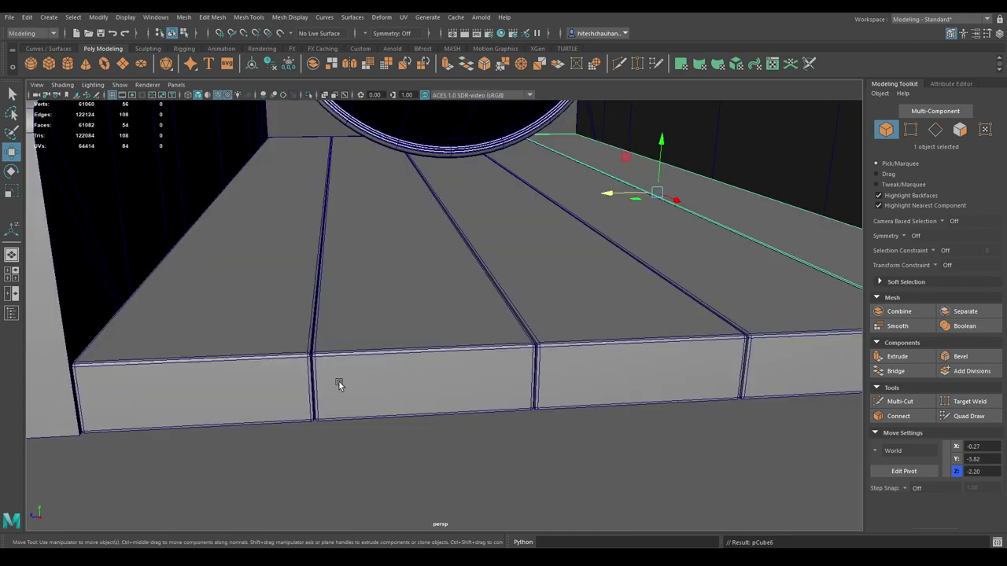
pyautogui.scroll(-3, 338, 381)
pyautogui.scroll(-3, 362, 402)
pyautogui.click(502, 384)
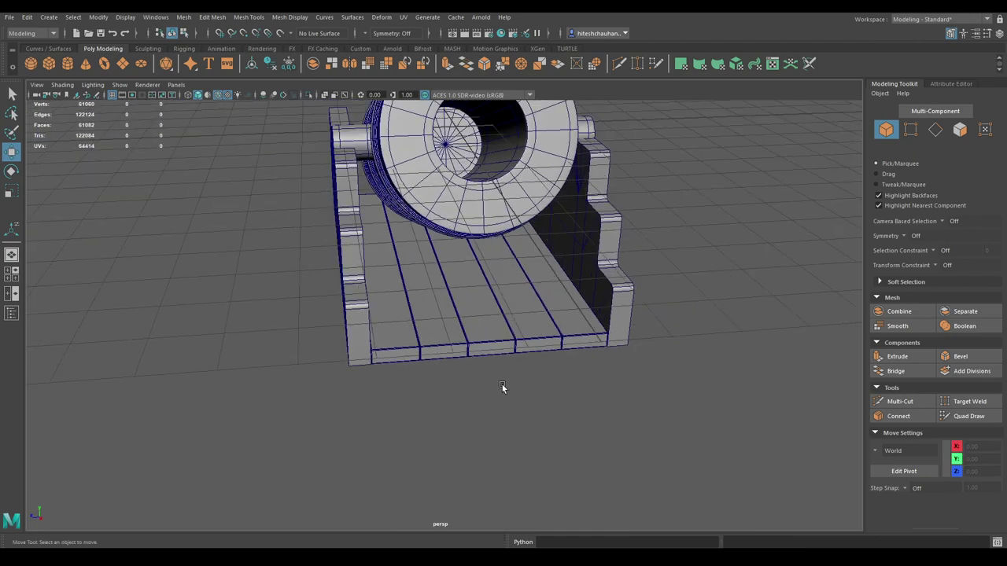
pyautogui.keyDown('alt'); pyautogui.moveTo(502, 385); pyautogui.dragTo(519, 378); pyautogui.keyUp('alt')
# Step: Save Mortar.ma, turn off Wireframe on Shaded, and tumble low over the slatted base
pyautogui.hotkey('ctrl', 's')
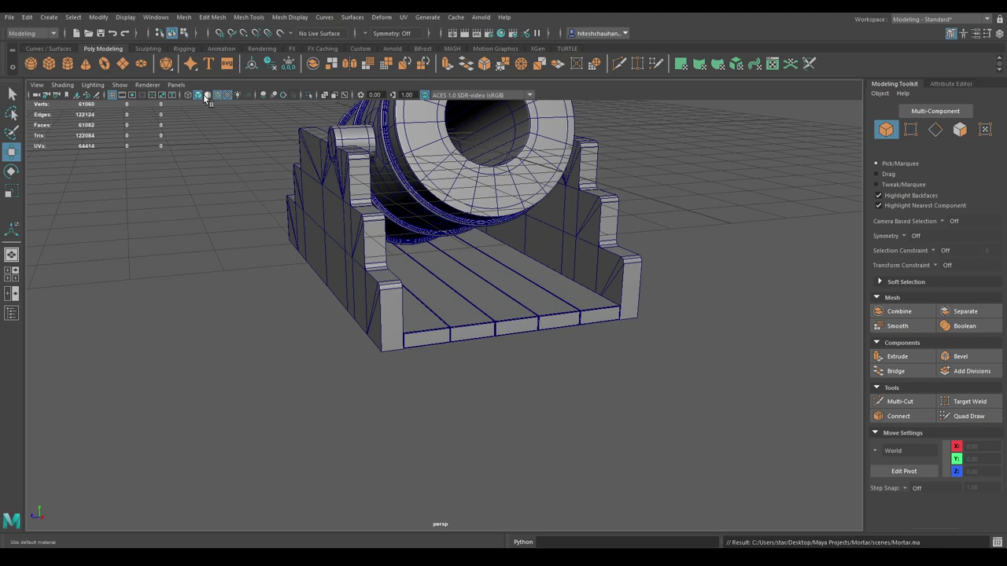
pyautogui.click(206, 95)
pyautogui.keyDown('alt'); pyautogui.moveTo(241, 150); pyautogui.dragTo(358, 315); pyautogui.keyUp('alt')
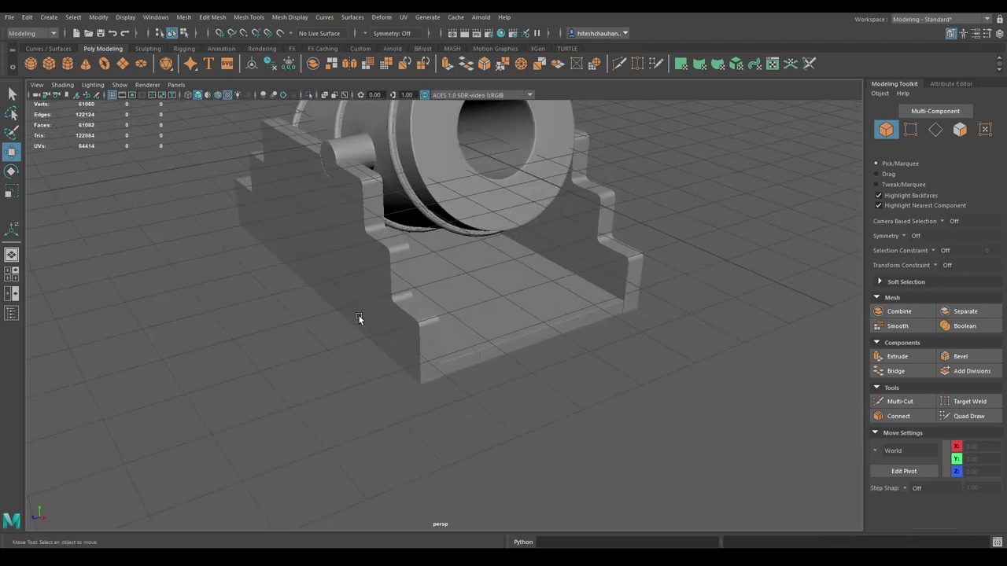
pyautogui.moveTo(468, 411)
pyautogui.keyDown('alt'); pyautogui.mouseDown()
pyautogui.moveTo(525, 298)
pyautogui.moveTo(448, 287)
pyautogui.moveTo(413, 322)
pyautogui.moveTo(456, 357)
pyautogui.mouseUp(); pyautogui.keyUp('alt')
pyautogui.moveTo(494, 219)
pyautogui.keyDown('alt'); pyautogui.mouseDown()
pyautogui.moveTo(383, 254)
pyautogui.moveTo(477, 254)
pyautogui.moveTo(490, 268)
pyautogui.moveTo(691, 241)
pyautogui.mouseUp(); pyautogui.keyUp('alt')
# Step: Create a new polygon cube and lower it to the bottom of the carriage
pyautogui.keyDown('alt'); pyautogui.moveTo(741, 191); pyautogui.dragTo(633, 231); pyautogui.keyUp('alt')
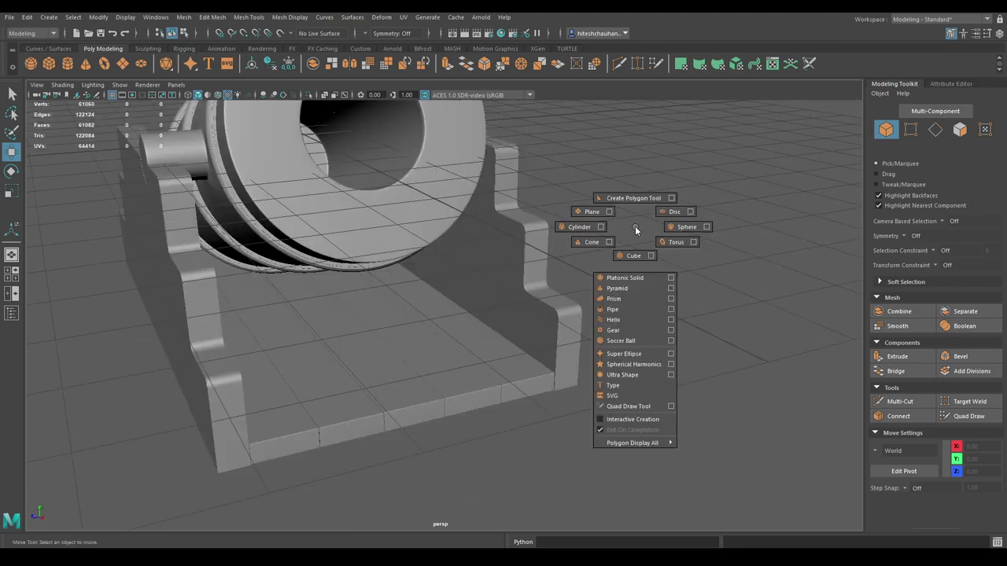
pyautogui.keyDown('shift'); pyautogui.moveTo(618, 197); pyautogui.dragTo(612, 269, button='right'); pyautogui.keyUp('shift')
pyautogui.keyDown('alt'); pyautogui.moveTo(613, 270); pyautogui.dragTo(328, 235); pyautogui.keyUp('alt')
pyautogui.moveTo(278, 193)
pyautogui.mouseDown()
pyautogui.moveTo(558, 336)
pyautogui.moveTo(596, 331)
pyautogui.mouseUp()
pyautogui.press('space')
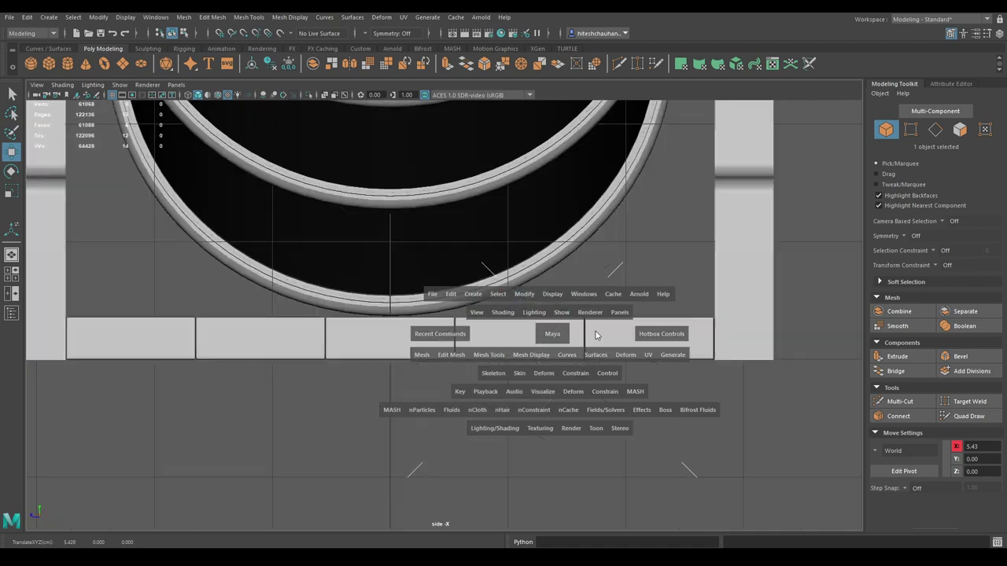
pyautogui.scroll(-1, 557, 368)
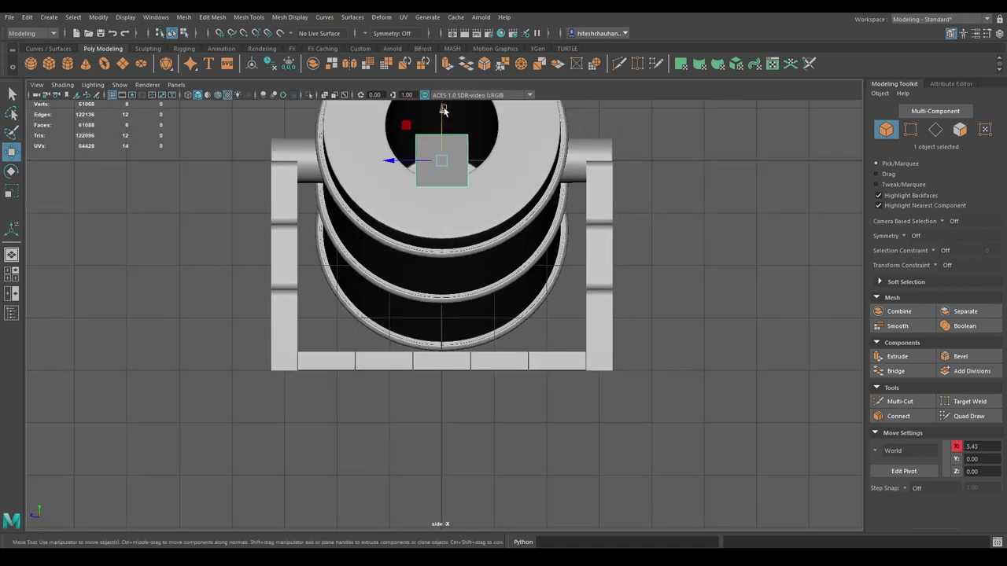
pyautogui.moveTo(443, 111); pyautogui.dragTo(445, 270)
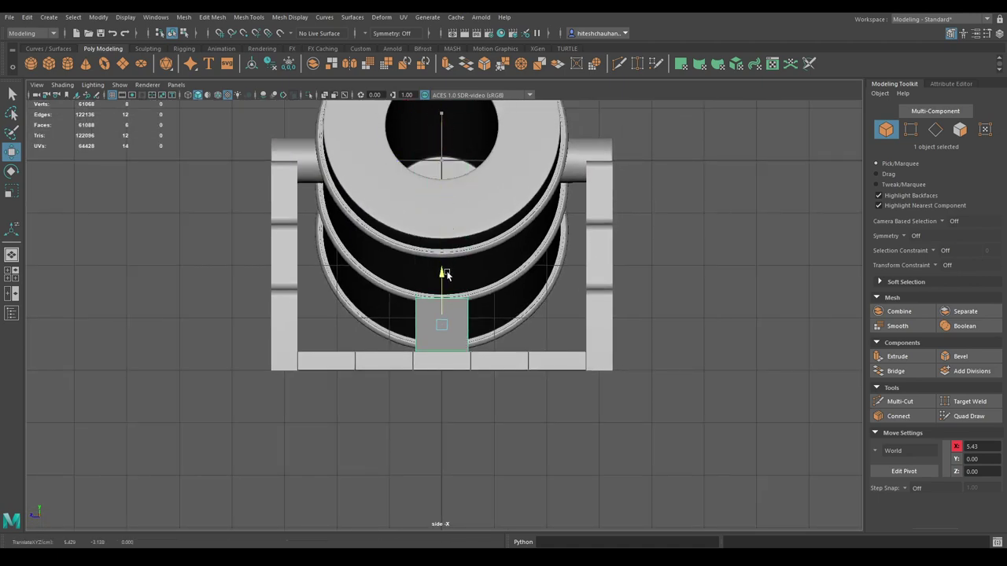
pyautogui.scroll(2, 491, 364)
# Step: Scale the cube wide across the carriage and thin it into a board
pyautogui.press('r')
pyautogui.moveTo(395, 328); pyautogui.dragTo(180, 354)
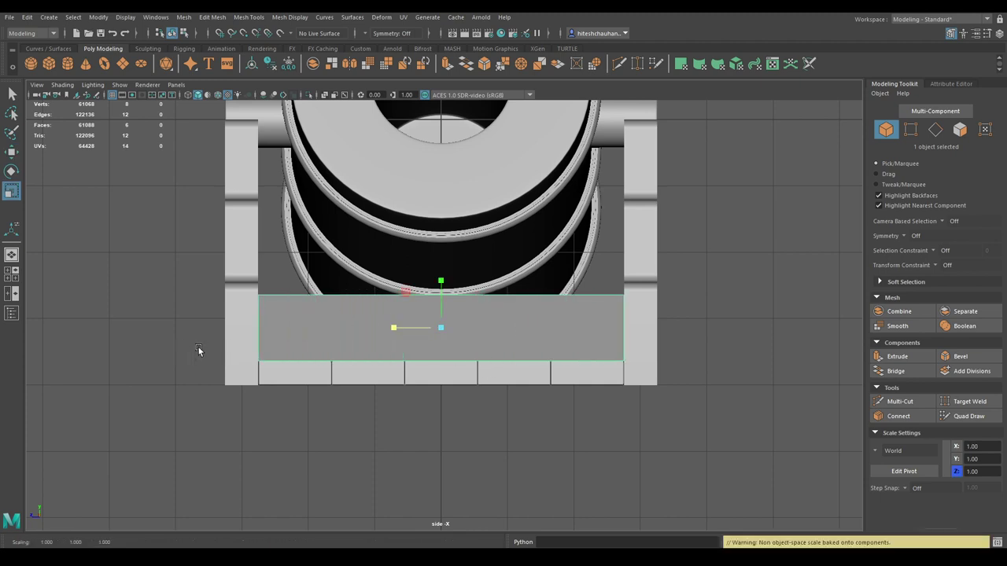
pyautogui.press('space')
pyautogui.moveTo(390, 319)
pyautogui.mouseDown()
pyautogui.moveTo(394, 301)
pyautogui.moveTo(627, 424)
pyautogui.mouseUp()
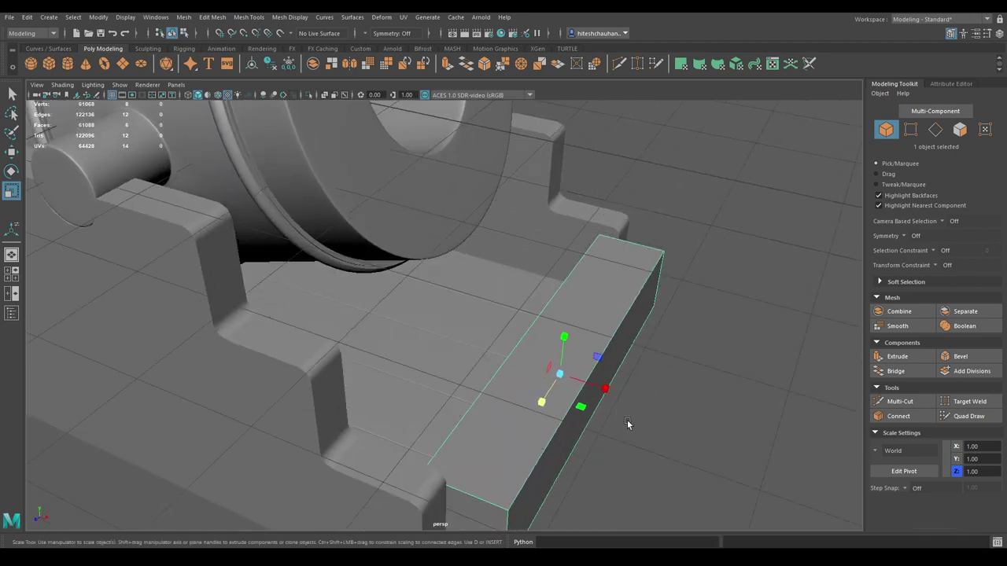
pyautogui.moveTo(604, 391); pyautogui.dragTo(561, 378)
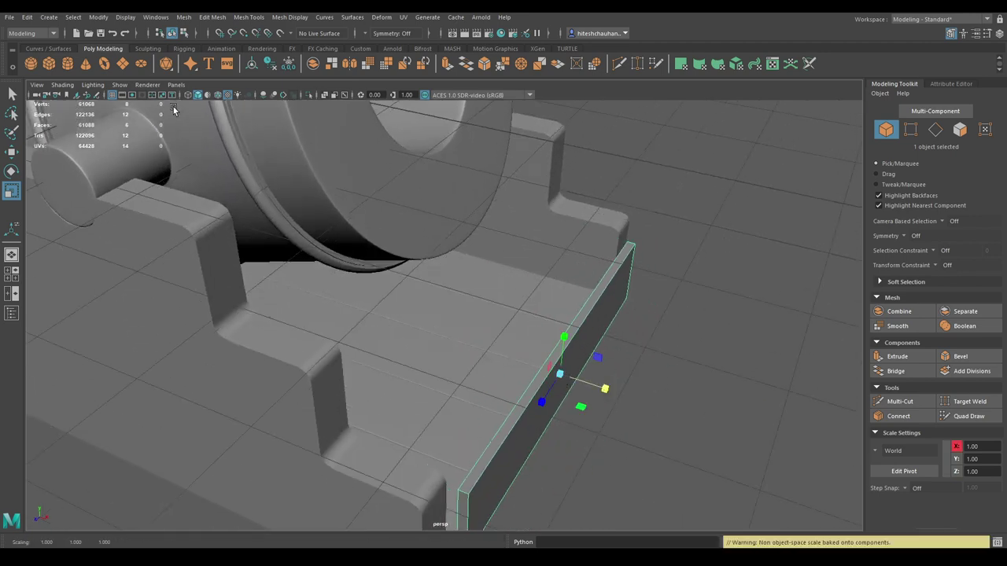
# Step: Position the board between the carriage sides, thicken it slightly, and rest it on the slats
pyautogui.click(218, 95)
pyautogui.press('w')
pyautogui.moveTo(604, 388); pyautogui.dragTo(382, 322)
pyautogui.moveTo(381, 322)
pyautogui.keyDown('alt'); pyautogui.mouseDown()
pyautogui.moveTo(370, 311)
pyautogui.moveTo(428, 394)
pyautogui.moveTo(499, 448)
pyautogui.mouseUp(); pyautogui.keyUp('alt')
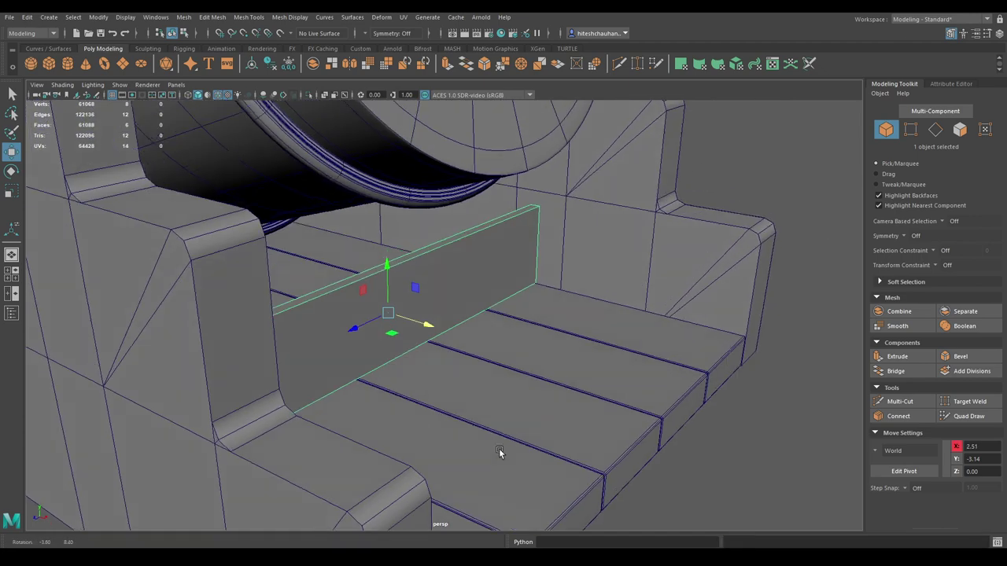
pyautogui.press('r')
pyautogui.moveTo(425, 324)
pyautogui.mouseDown()
pyautogui.moveTo(449, 331)
pyautogui.moveTo(370, 315)
pyautogui.mouseUp()
pyautogui.press('w')
pyautogui.moveTo(363, 275); pyautogui.dragTo(359, 245)
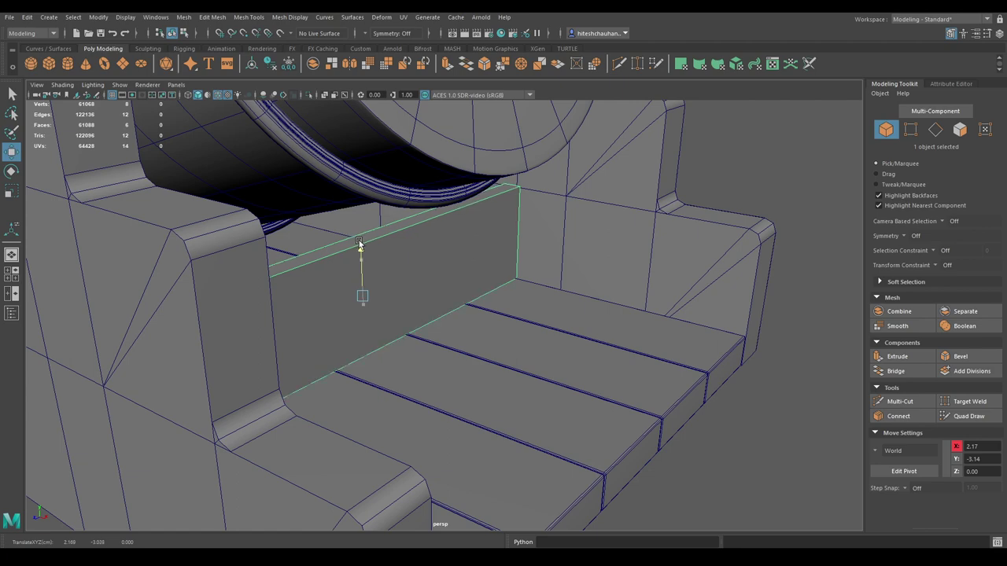
pyautogui.moveTo(359, 245)
pyautogui.mouseDown()
pyautogui.moveTo(389, 274)
pyautogui.moveTo(396, 348)
pyautogui.moveTo(439, 393)
pyautogui.moveTo(406, 361)
pyautogui.moveTo(438, 371)
pyautogui.moveTo(494, 328)
pyautogui.moveTo(496, 372)
pyautogui.mouseUp()
# Step: In wireframe front view, move the board to X 2.68
pyautogui.press('space')
pyautogui.scroll(3, 519, 385)
pyautogui.scroll(2, 499, 370)
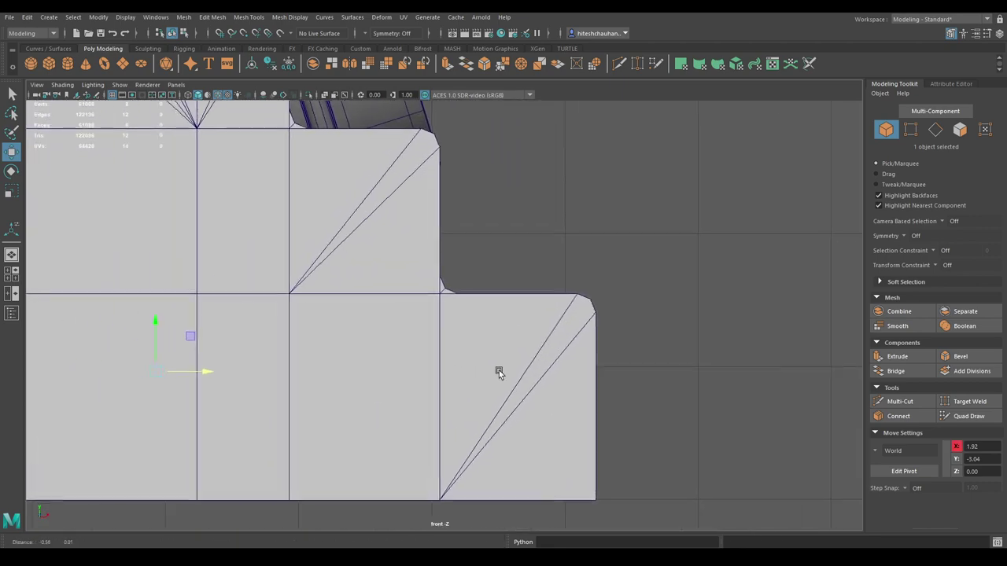
pyautogui.keyDown('alt'); pyautogui.moveTo(504, 369); pyautogui.dragTo(523, 388, button='middle'); pyautogui.keyUp('alt')
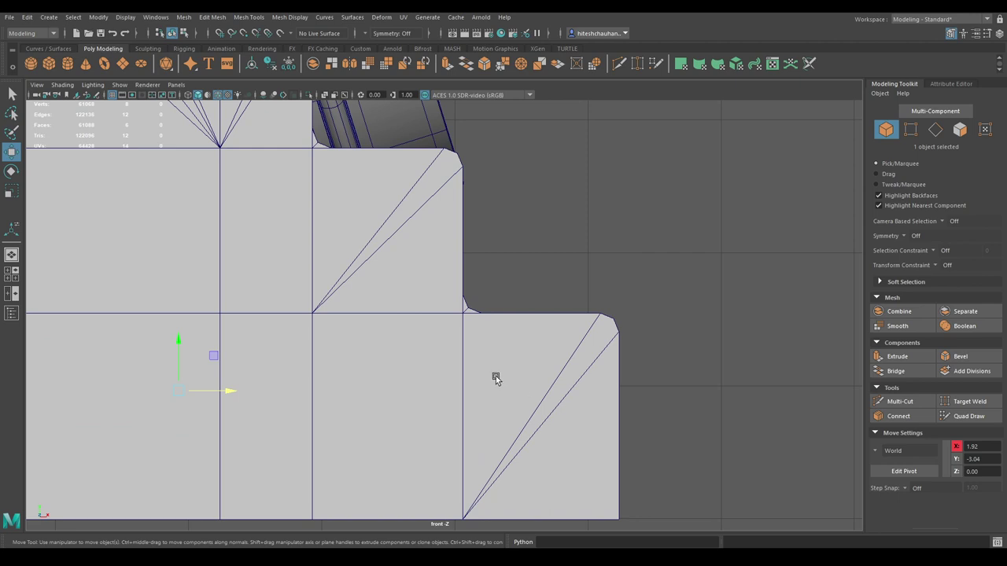
pyautogui.keyDown('alt'); pyautogui.moveTo(501, 375); pyautogui.dragTo(431, 387); pyautogui.keyUp('alt')
pyautogui.scroll(1, 435, 383)
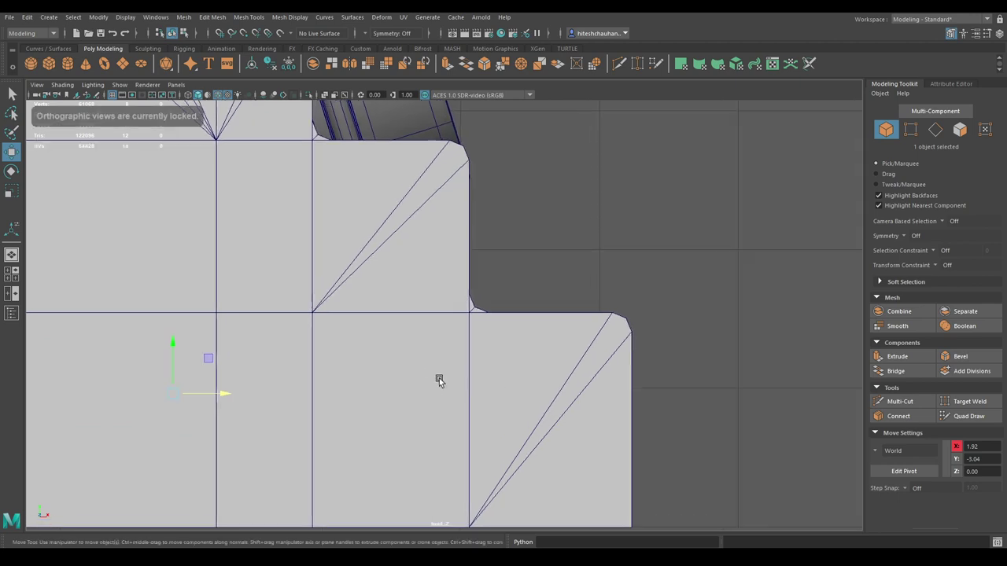
pyautogui.scroll(-2, 435, 356)
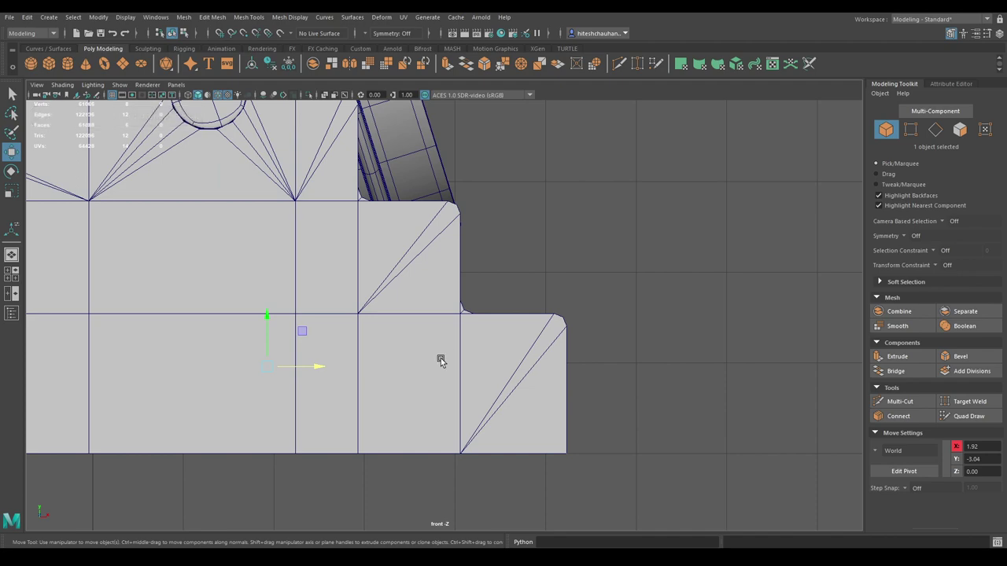
pyautogui.scroll(-1, 440, 361)
pyautogui.scroll(-1, 506, 355)
pyautogui.scroll(-1, 472, 341)
pyautogui.scroll(-1, 540, 333)
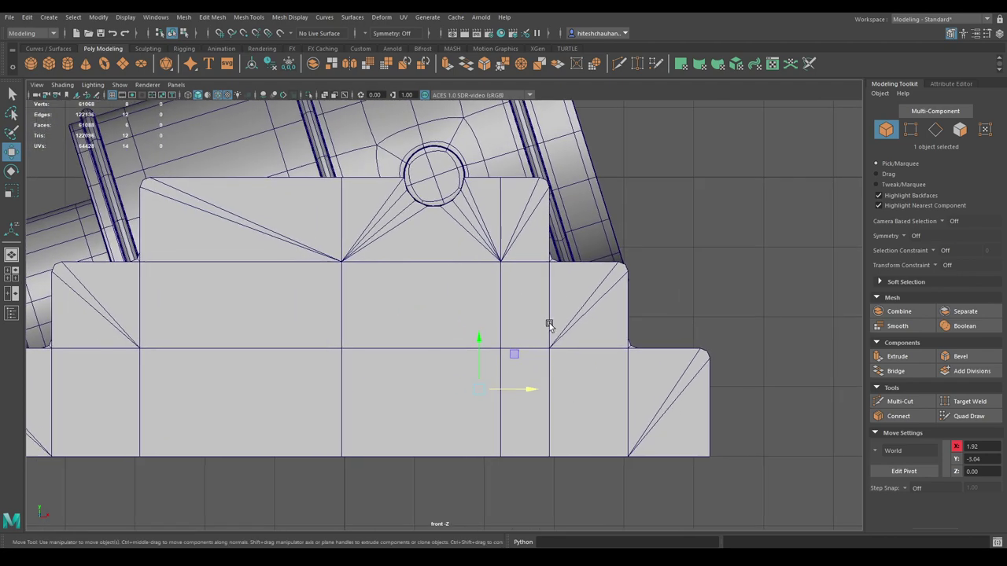
pyautogui.press('4')
pyautogui.scroll(2, 543, 425)
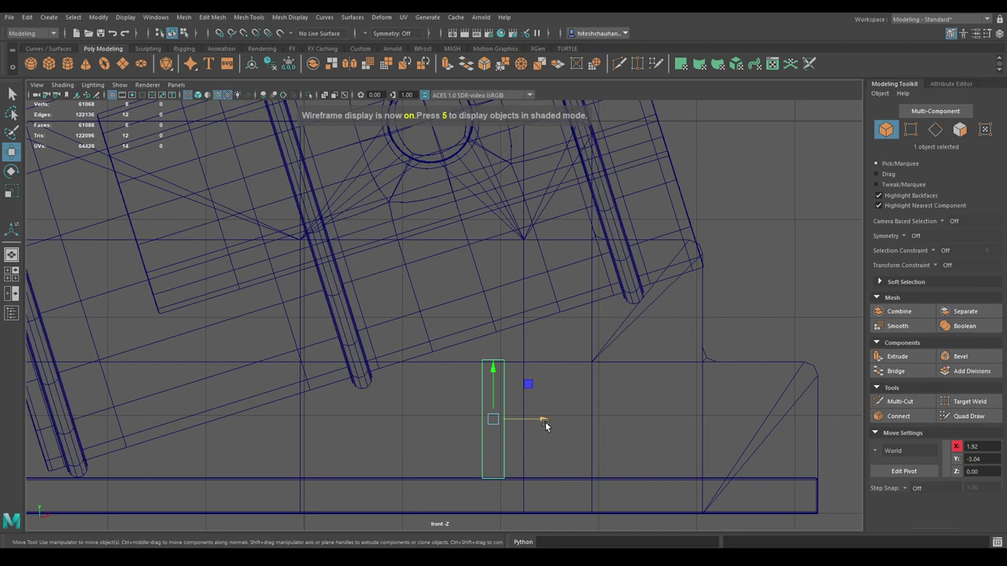
pyautogui.moveTo(545, 422); pyautogui.dragTo(619, 422)
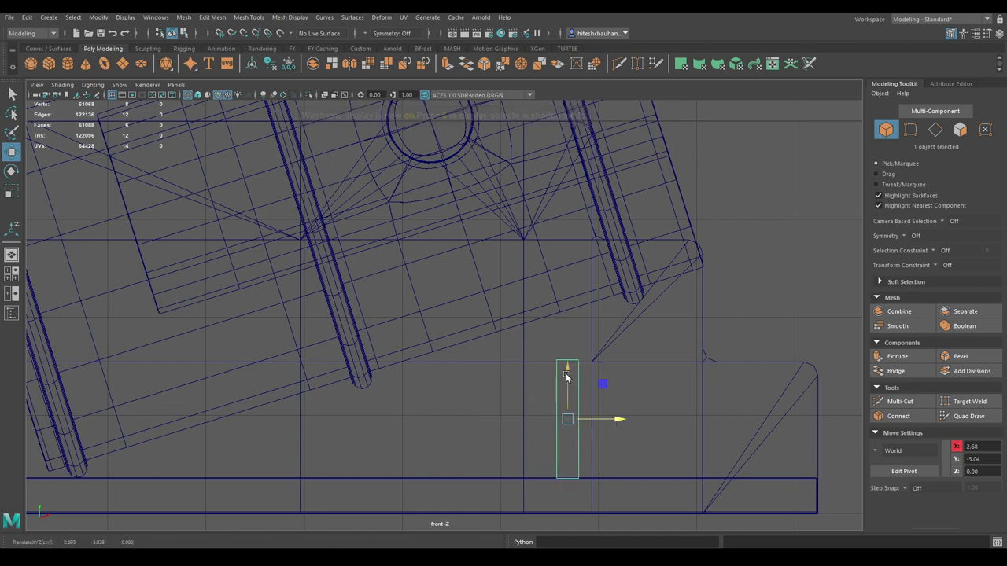
# Step: Raise the board's top four vertices toward the barrel
pyautogui.scroll(2, 582, 424)
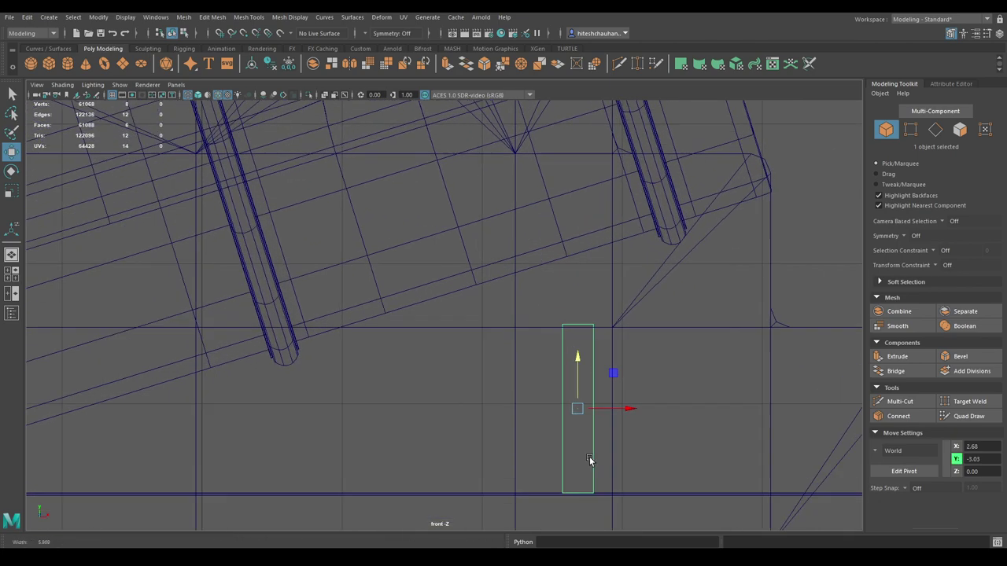
pyautogui.press('F9')
pyautogui.moveTo(636, 416); pyautogui.dragTo(555, 318)
pyautogui.scroll(2, 464, 509)
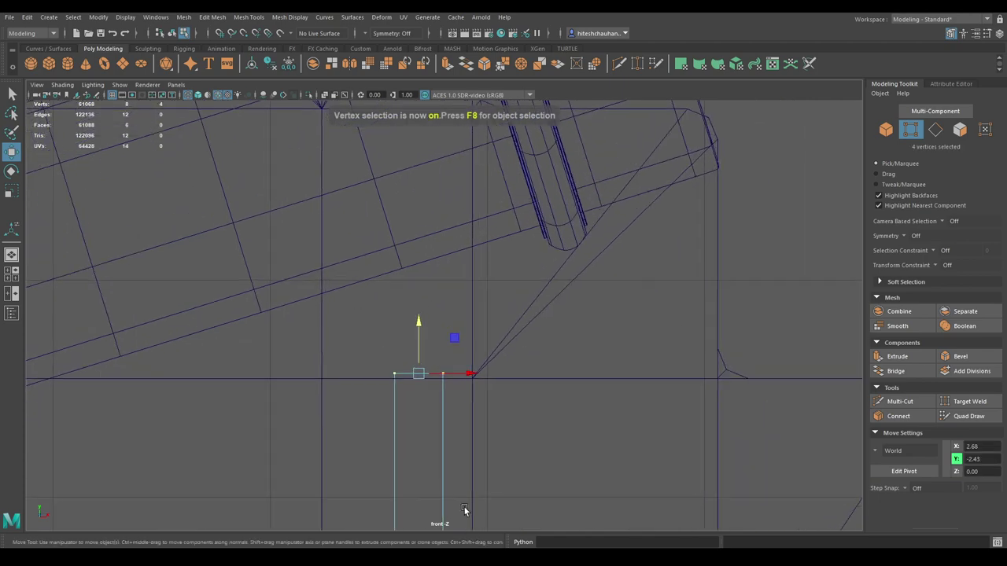
pyautogui.moveTo(422, 324); pyautogui.dragTo(418, 220)
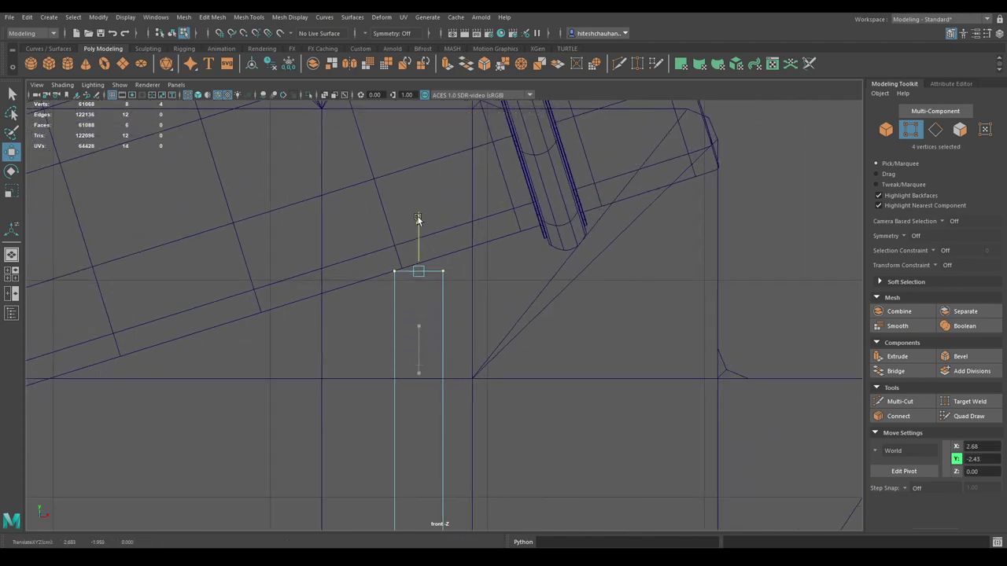
# Step: Adjust the top-right and top-left corners so the board's top slopes with the barrel
pyautogui.scroll(3, 386, 236)
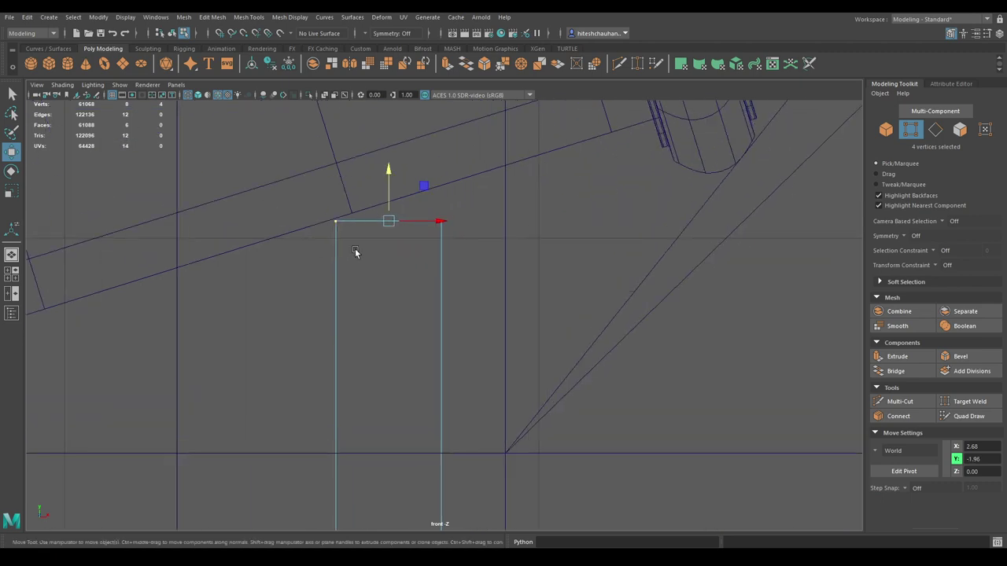
pyautogui.keyDown('alt'); pyautogui.moveTo(355, 252); pyautogui.dragTo(530, 380, button='middle'); pyautogui.keyUp('alt')
pyautogui.moveTo(496, 309); pyautogui.dragTo(515, 267)
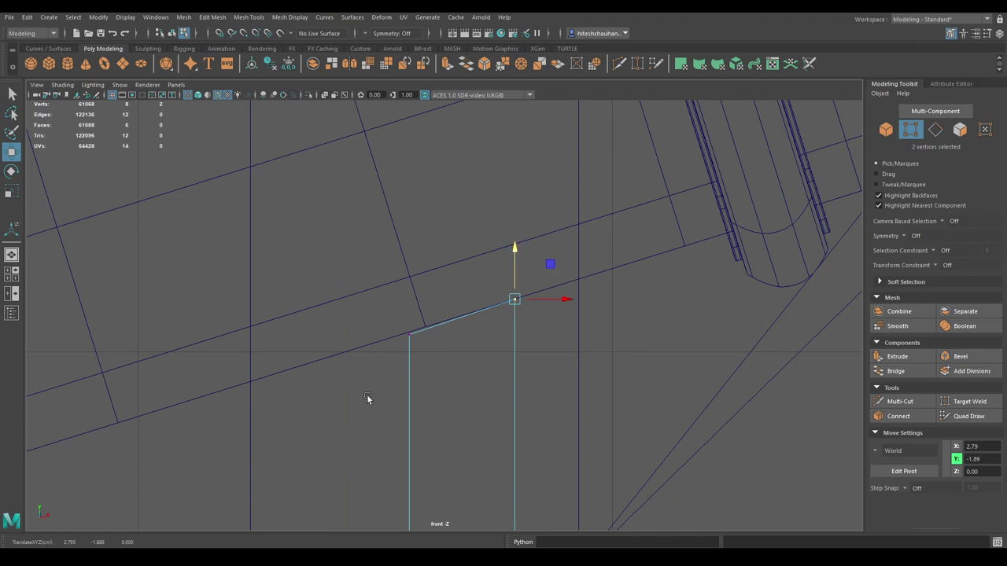
pyautogui.moveTo(418, 398)
pyautogui.mouseDown()
pyautogui.moveTo(353, 285)
pyautogui.moveTo(377, 297)
pyautogui.mouseUp()
pyautogui.scroll(3, 366, 312)
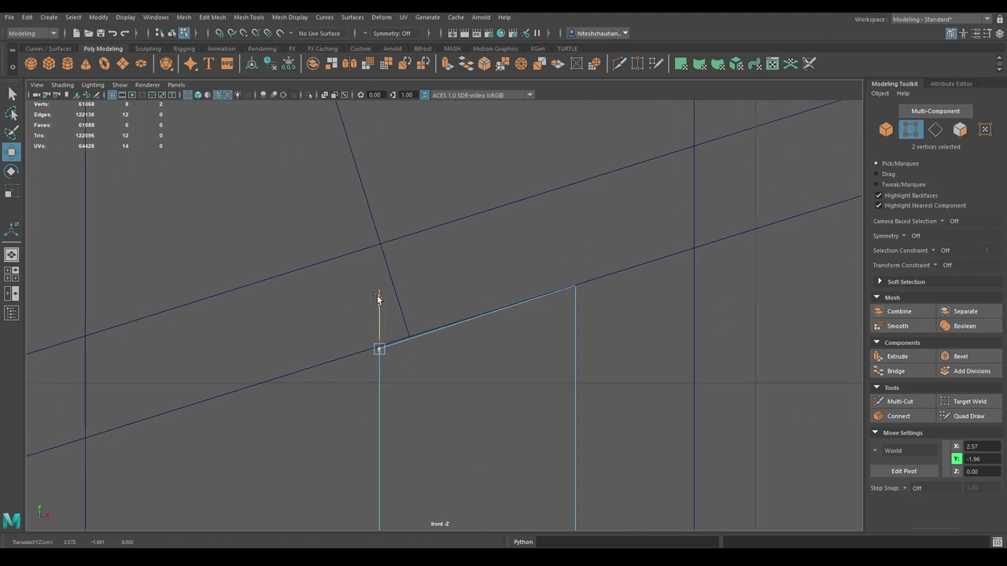
pyautogui.moveTo(450, 318)
pyautogui.keyDown('alt'); pyautogui.mouseDown()
pyautogui.moveTo(455, 297)
pyautogui.moveTo(416, 326)
pyautogui.moveTo(434, 288)
pyautogui.moveTo(449, 307)
pyautogui.moveTo(465, 281)
pyautogui.moveTo(449, 243)
pyautogui.moveTo(371, 272)
pyautogui.moveTo(403, 259)
pyautogui.moveTo(413, 231)
pyautogui.mouseUp(); pyautogui.keyUp('alt')
pyautogui.press('6')
# Step: Bevel the board's top edge loop with 2 segments at a 0.25 fraction
pyautogui.moveTo(414, 231); pyautogui.dragTo(404, 202, button='right')
pyautogui.keyDown('alt'); pyautogui.moveTo(405, 202); pyautogui.dragTo(314, 244); pyautogui.keyUp('alt')
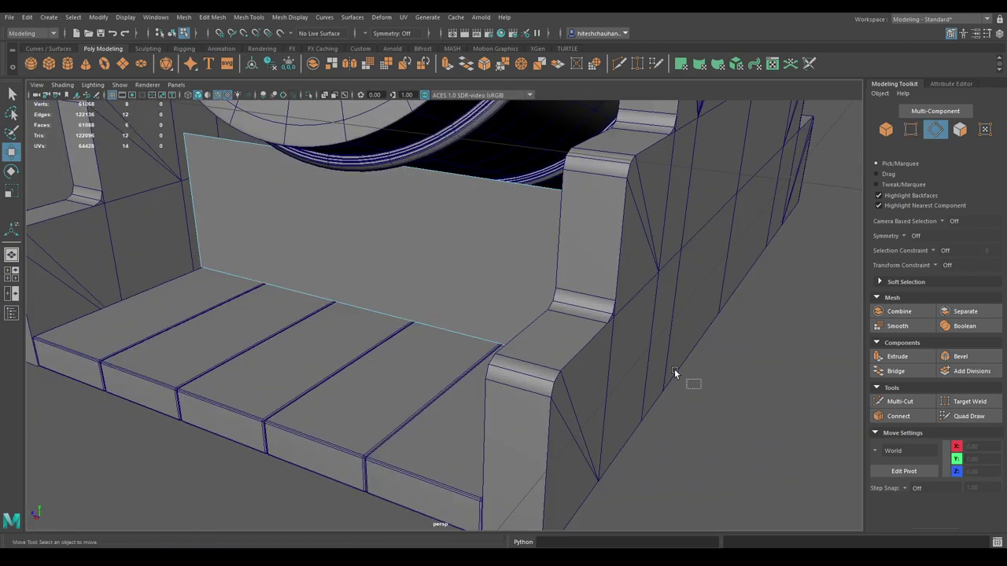
pyautogui.doubleClick(272, 129)
pyautogui.moveTo(272, 128)
pyautogui.keyDown('alt'); pyautogui.mouseDown()
pyautogui.moveTo(274, 197)
pyautogui.moveTo(308, 189)
pyautogui.moveTo(293, 202)
pyautogui.mouseUp(); pyautogui.keyUp('alt')
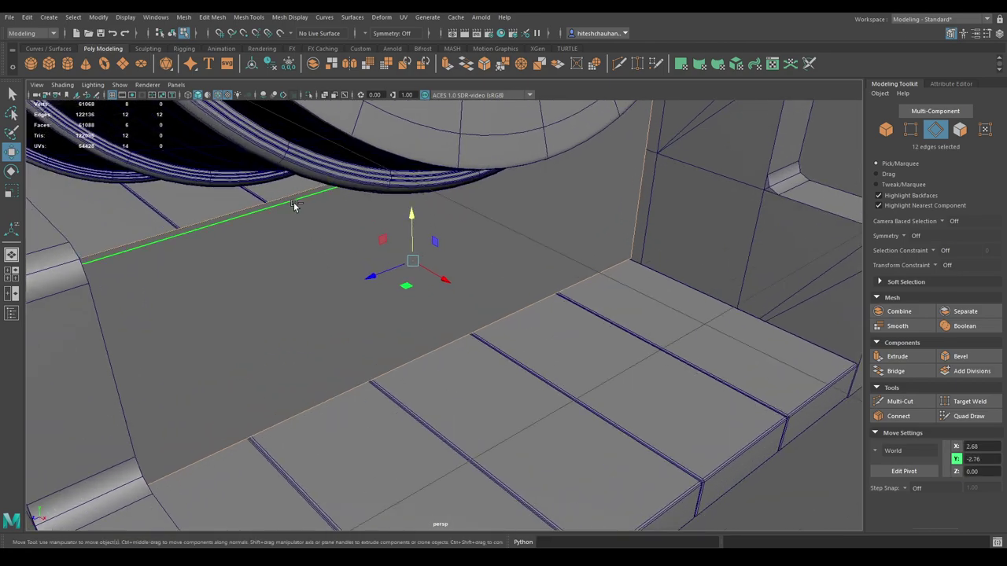
pyautogui.keyDown('shift'); pyautogui.moveTo(293, 202); pyautogui.dragTo(353, 196, button='right'); pyautogui.keyUp('shift')
pyautogui.moveTo(622, 198)
pyautogui.keyDown('alt'); pyautogui.mouseDown()
pyautogui.moveTo(637, 227)
pyautogui.moveTo(734, 228)
pyautogui.mouseUp(); pyautogui.keyUp('alt')
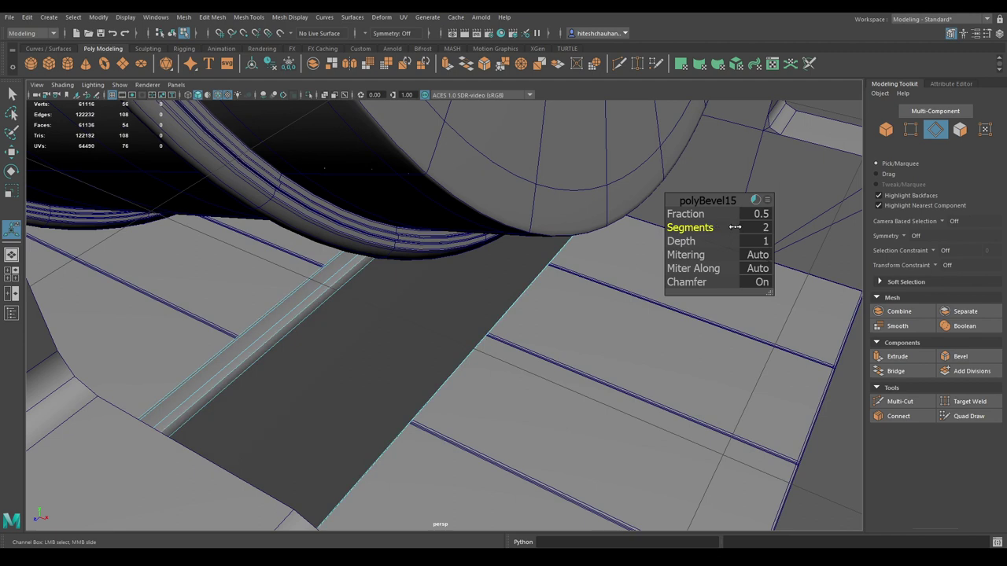
pyautogui.moveTo(678, 214); pyautogui.dragTo(675, 214)
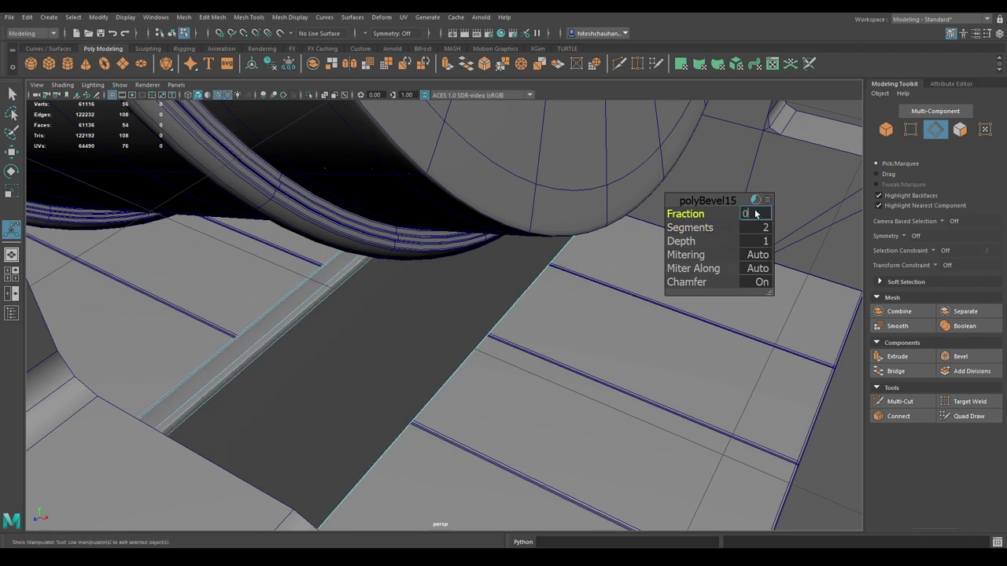
pyautogui.write('.25')
pyautogui.click(754, 214)
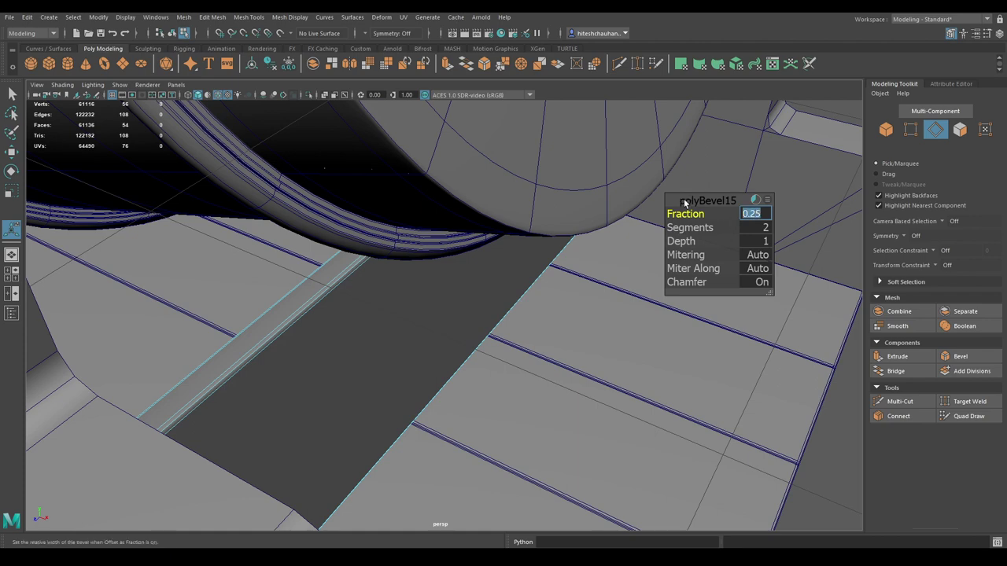
pyautogui.moveTo(549, 294)
pyautogui.keyDown('alt'); pyautogui.mouseDown()
pyautogui.moveTo(524, 267)
pyautogui.moveTo(465, 259)
pyautogui.moveTo(486, 273)
pyautogui.mouseUp(); pyautogui.keyUp('alt')
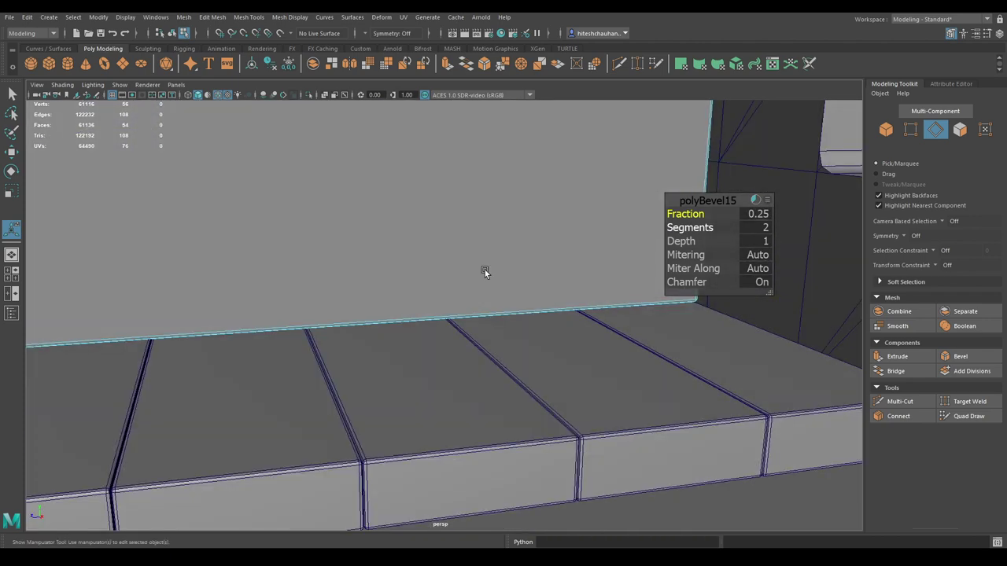
pyautogui.press('w')
# Step: Assign the existing blinn1 material to the upright board
pyautogui.moveTo(452, 212); pyautogui.dragTo(522, 191, button='right')
pyautogui.scroll(-5, 522, 191)
pyautogui.moveTo(508, 241)
pyautogui.mouseDown(button='right')
pyautogui.moveTo(546, 535)
pyautogui.moveTo(582, 522)
pyautogui.mouseUp(button='right')
pyautogui.click(662, 472)
pyautogui.moveTo(662, 473)
pyautogui.keyDown('alt'); pyautogui.mouseDown()
pyautogui.moveTo(650, 483)
pyautogui.moveTo(663, 426)
pyautogui.moveTo(783, 434)
pyautogui.moveTo(692, 360)
pyautogui.moveTo(537, 358)
pyautogui.mouseUp(); pyautogui.keyUp('alt')
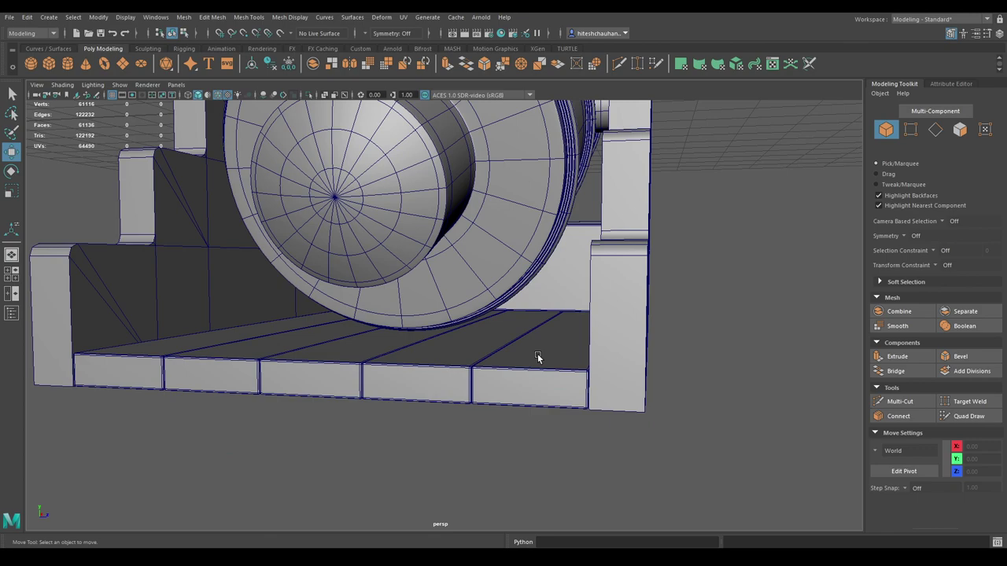
pyautogui.moveTo(538, 358)
pyautogui.keyDown('alt'); pyautogui.mouseDown()
pyautogui.moveTo(494, 359)
pyautogui.moveTo(434, 315)
pyautogui.moveTo(374, 318)
pyautogui.moveTo(346, 437)
pyautogui.mouseUp(); pyautogui.keyUp('alt')
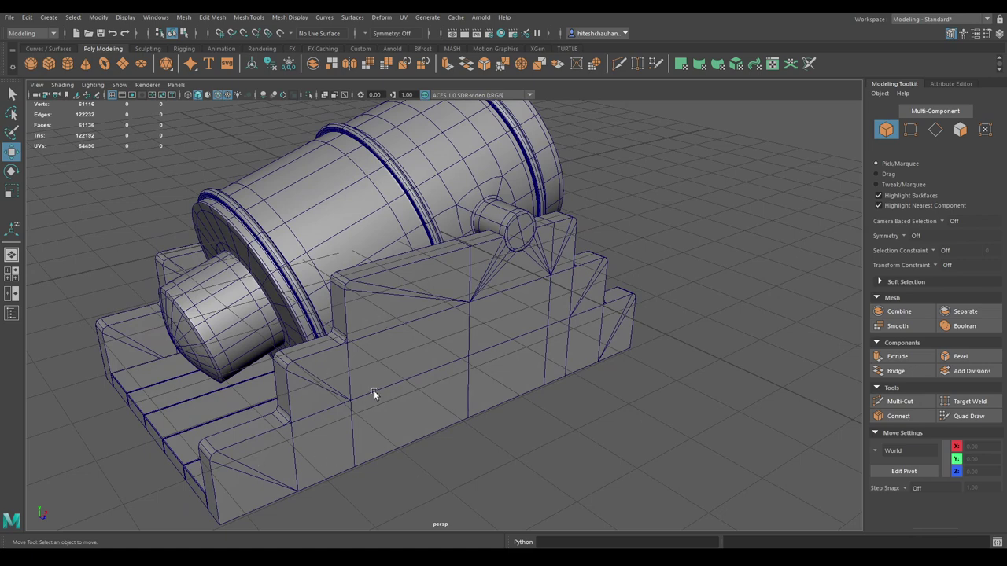
# Step: Create a poly cube and move it to X -5.53 behind the cannon
pyautogui.keyDown('shift'); pyautogui.moveTo(696, 296); pyautogui.dragTo(691, 324, button='right'); pyautogui.keyUp('shift')
pyautogui.keyDown('alt'); pyautogui.moveTo(692, 320); pyautogui.dragTo(418, 251); pyautogui.keyUp('alt')
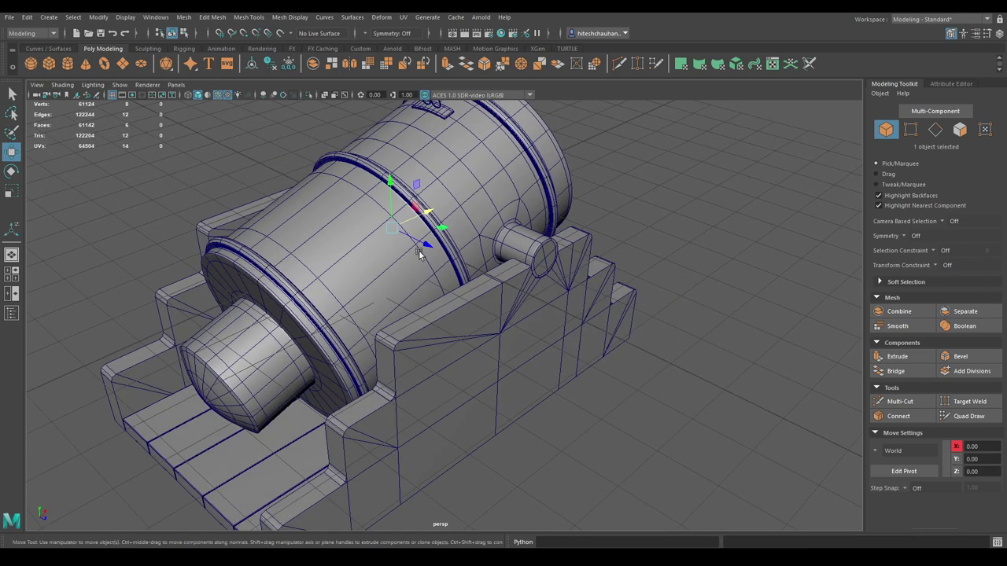
pyautogui.moveTo(427, 210)
pyautogui.mouseDown()
pyautogui.moveTo(221, 321)
pyautogui.moveTo(283, 346)
pyautogui.mouseUp()
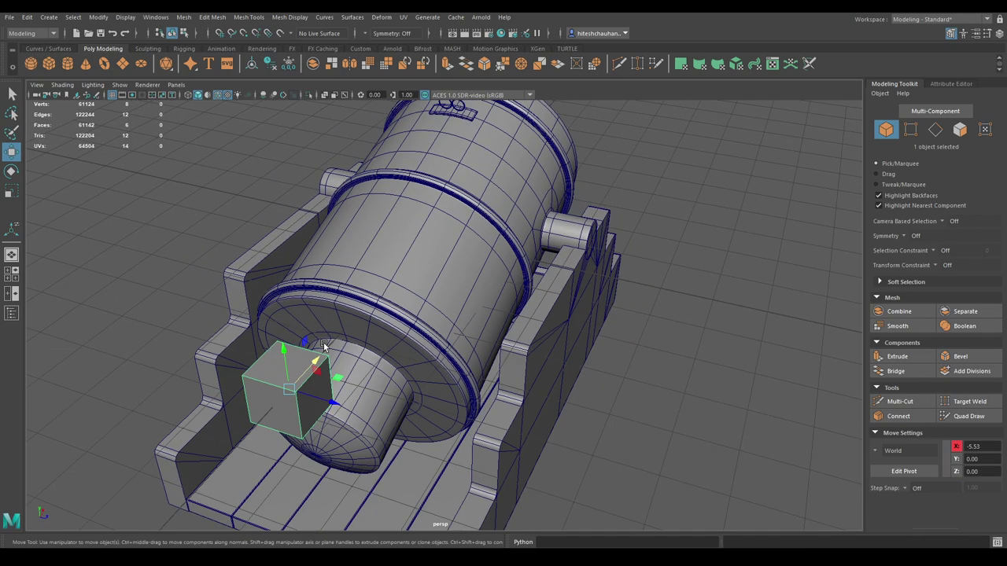
pyautogui.press('space')
pyautogui.click(283, 346)
pyautogui.keyDown('alt'); pyautogui.moveTo(301, 339); pyautogui.dragTo(325, 348, button='middle'); pyautogui.keyUp('alt')
pyautogui.keyDown('alt'); pyautogui.moveTo(325, 348); pyautogui.dragTo(539, 394, button='right'); pyautogui.keyUp('alt')
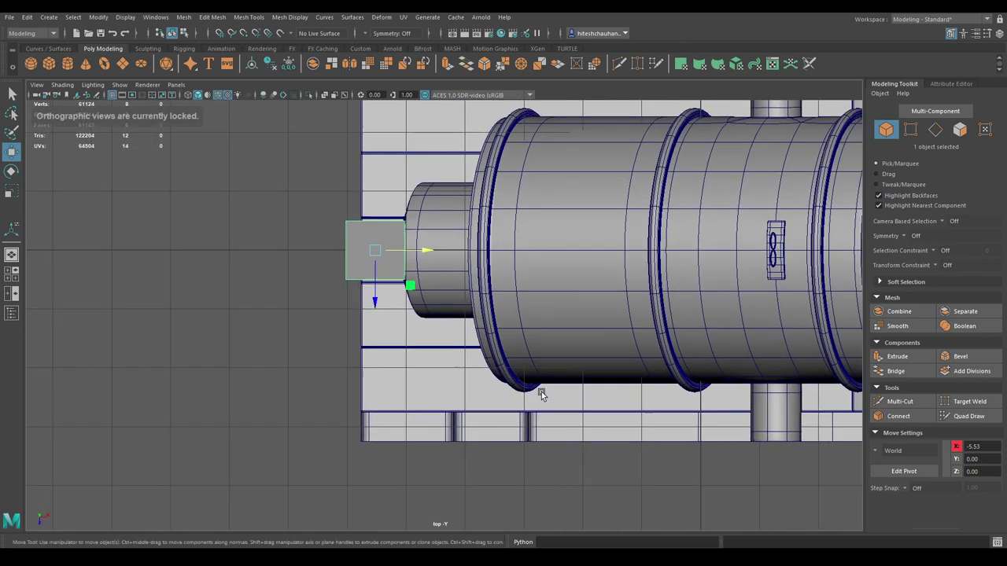
# Step: Scale the cube thin in X and long in Z, then place the bar at X -5.42
pyautogui.press('r')
pyautogui.moveTo(416, 256); pyautogui.dragTo(400, 257)
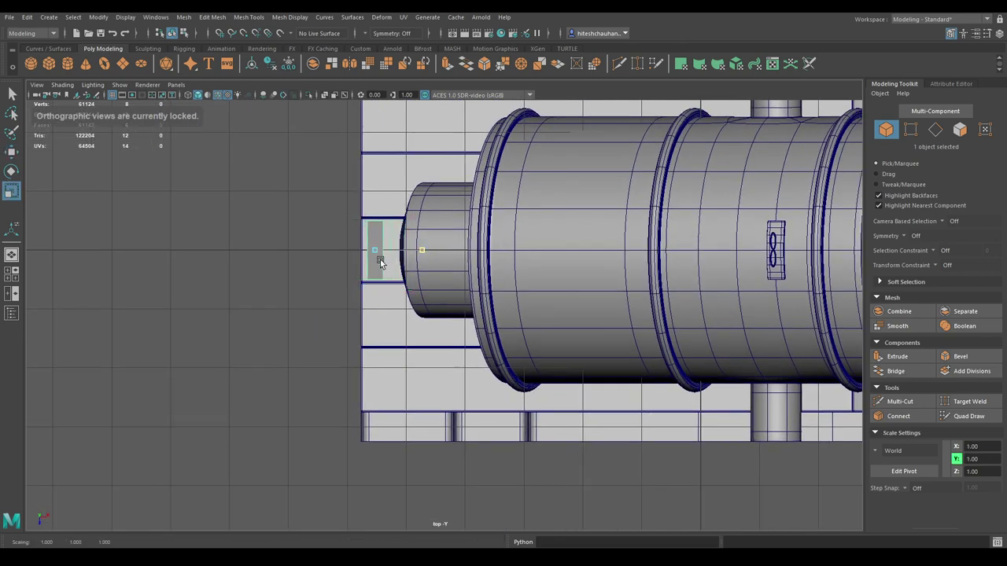
pyautogui.keyDown('alt'); pyautogui.moveTo(380, 259); pyautogui.dragTo(423, 297, button='middle'); pyautogui.keyUp('alt')
pyautogui.moveTo(418, 335); pyautogui.dragTo(434, 542)
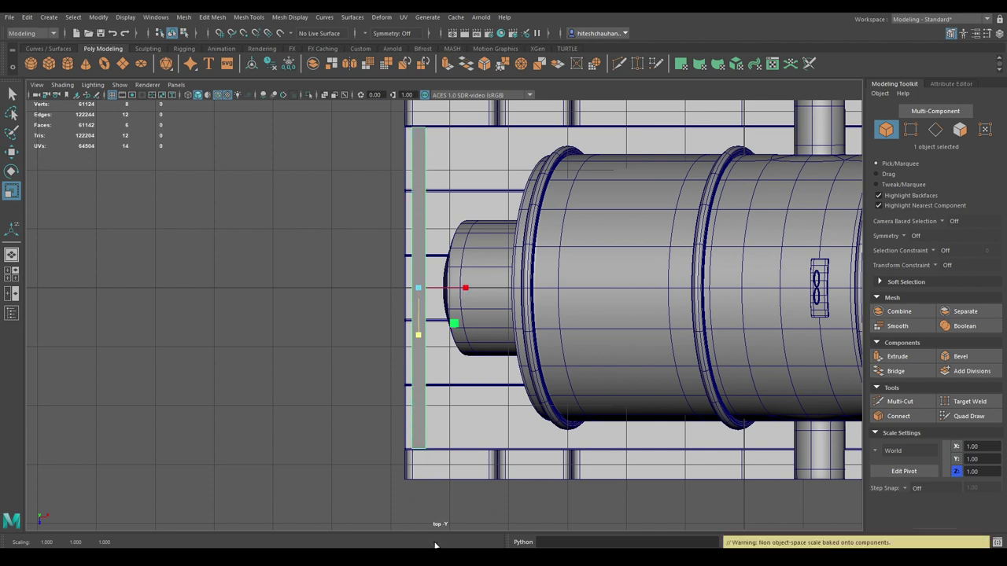
pyautogui.press('w')
pyautogui.moveTo(459, 288)
pyautogui.mouseDown()
pyautogui.moveTo(469, 291)
pyautogui.moveTo(467, 281)
pyautogui.mouseUp()
pyautogui.press('space')
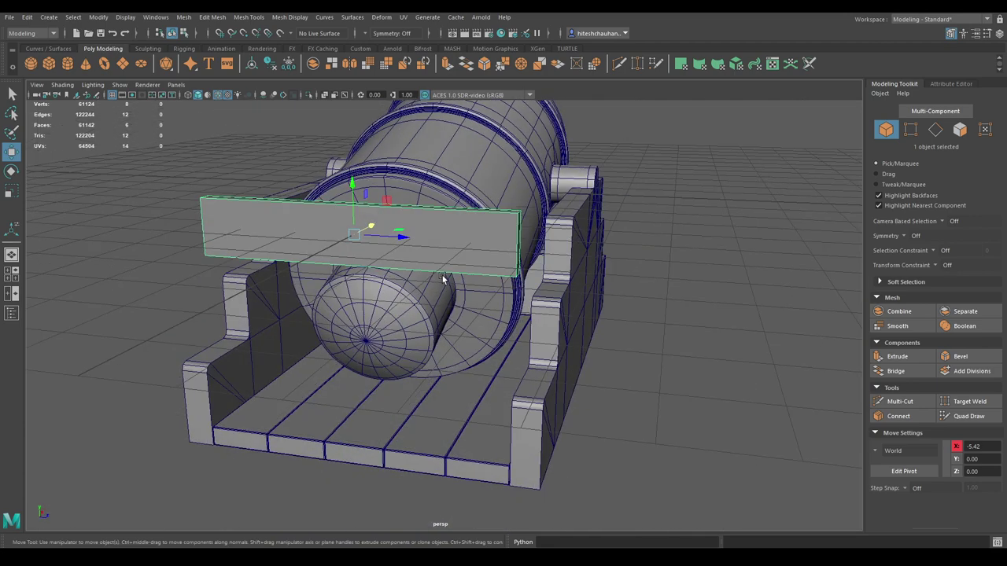
# Step: Lower the new bar down onto the carriage base in the back view
pyautogui.press('space')
pyautogui.click(393, 291)
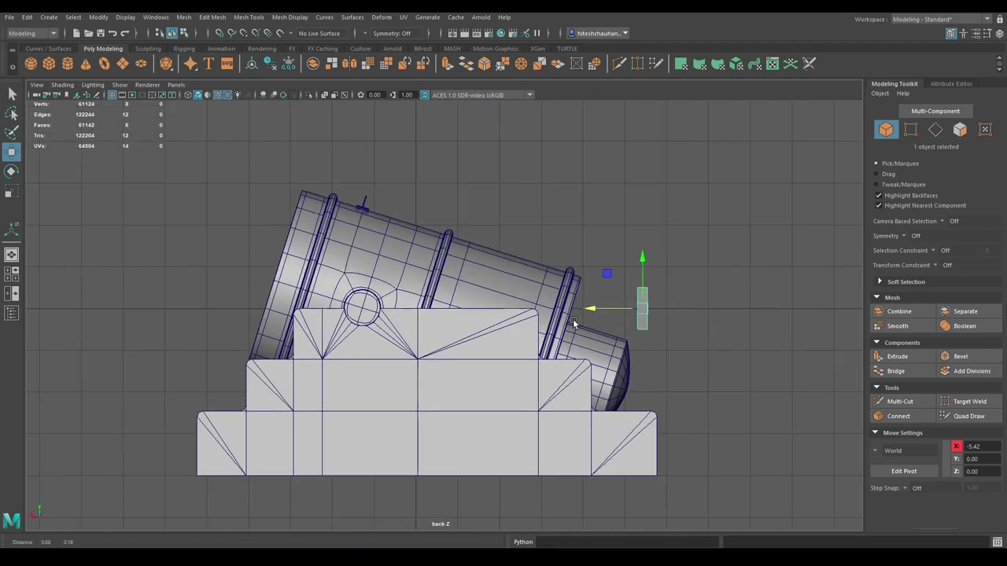
pyautogui.keyDown('alt'); pyautogui.moveTo(573, 324); pyautogui.dragTo(723, 409, button='right'); pyautogui.keyUp('alt')
pyautogui.keyDown('alt'); pyautogui.moveTo(723, 409); pyautogui.dragTo(454, 229, button='middle'); pyautogui.keyUp('alt')
pyautogui.scroll(-2, 461, 210)
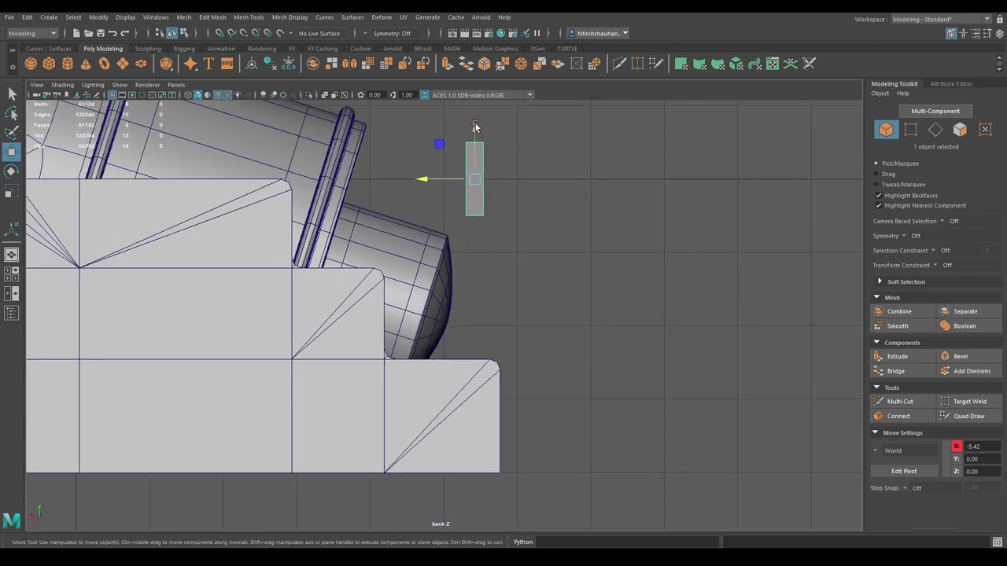
pyautogui.moveTo(475, 127); pyautogui.dragTo(480, 348)
pyautogui.press('4')
pyautogui.scroll(2, 477, 310)
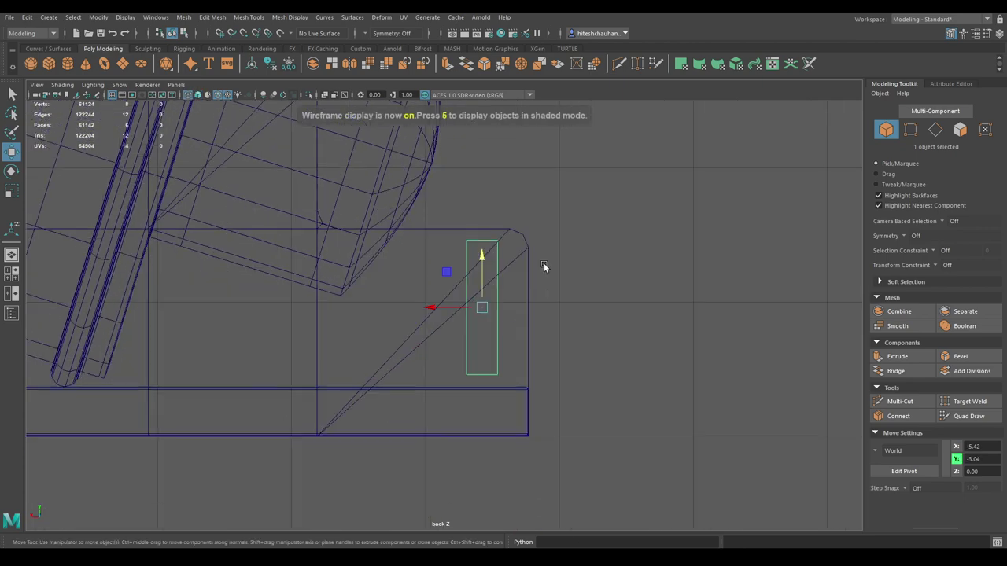
pyautogui.scroll(2, 543, 265)
pyautogui.moveTo(496, 231); pyautogui.dragTo(491, 268)
# Step: Move the board's top vertices up to set it as a taller upright panel
pyautogui.moveTo(460, 225); pyautogui.dragTo(523, 248)
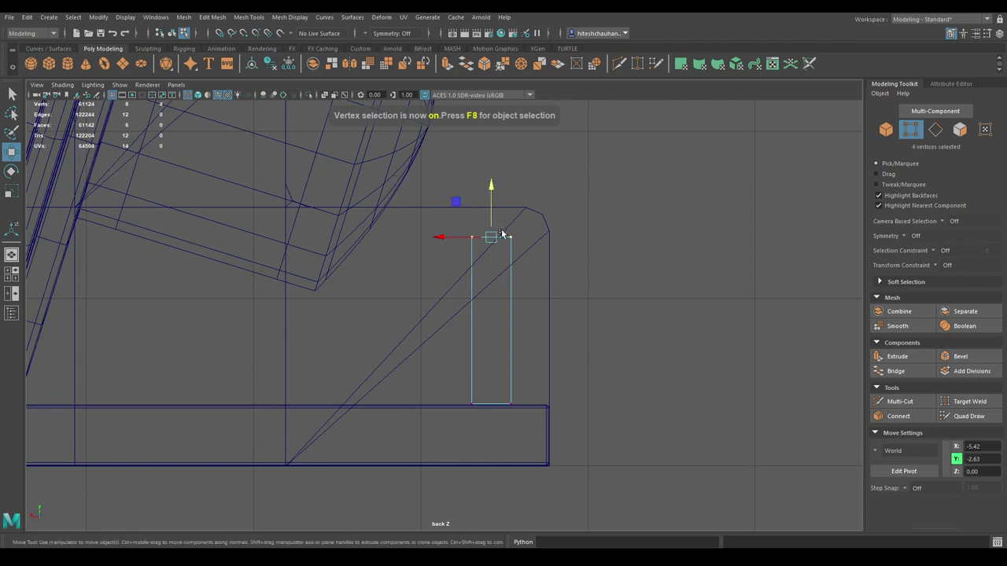
pyautogui.moveTo(489, 187); pyautogui.dragTo(490, 134)
pyautogui.moveTo(532, 211)
pyautogui.keyDown('alt'); pyautogui.mouseDown(button='middle')
pyautogui.moveTo(530, 227)
pyautogui.moveTo(475, 253)
pyautogui.mouseUp(button='middle'); pyautogui.keyUp('alt')
pyautogui.moveTo(460, 230); pyautogui.dragTo(462, 266)
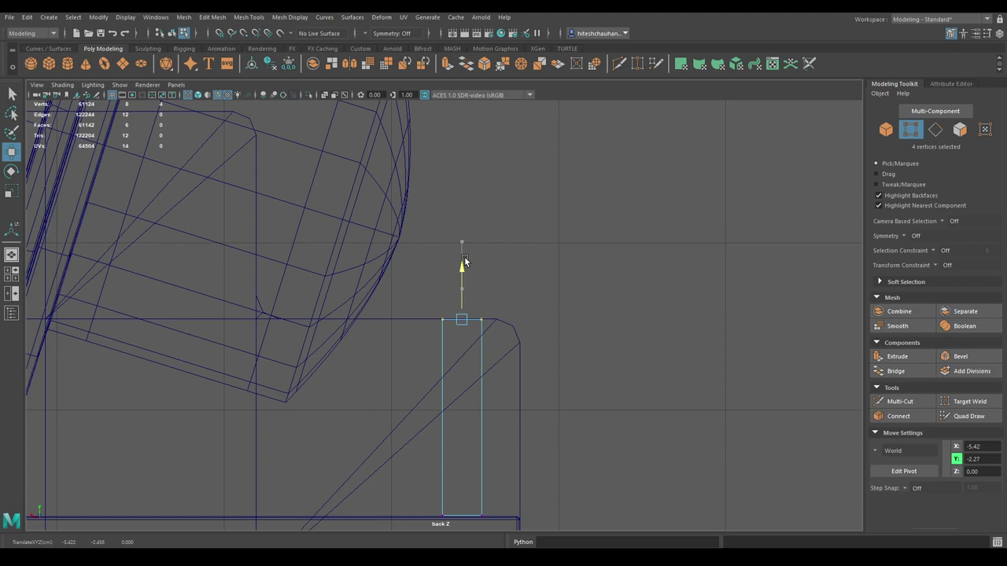
pyautogui.keyDown('alt'); pyautogui.moveTo(462, 277); pyautogui.dragTo(421, 265); pyautogui.keyUp('alt')
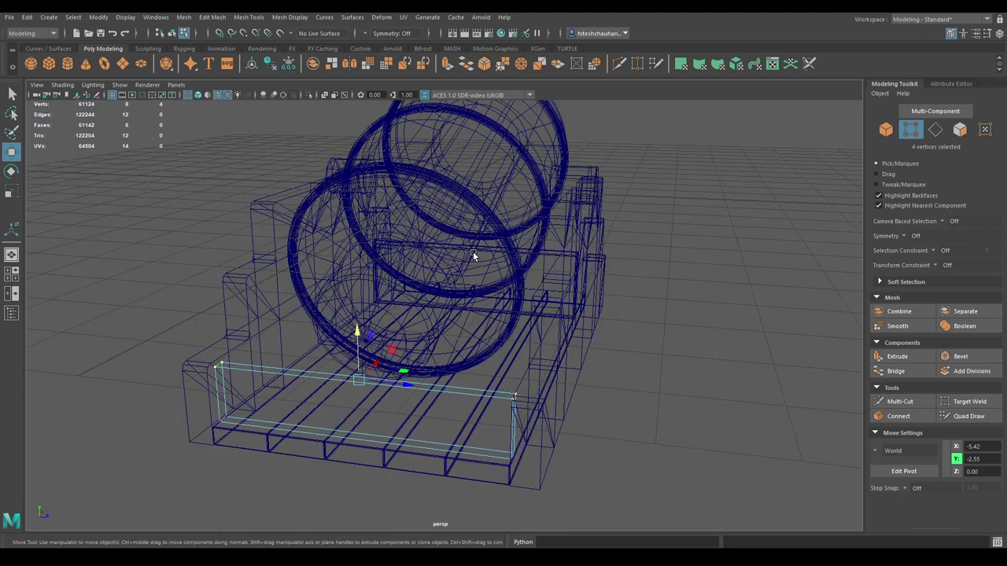
pyautogui.press('5')
pyautogui.moveTo(268, 346)
pyautogui.keyDown('alt'); pyautogui.mouseDown()
pyautogui.moveTo(297, 383)
pyautogui.moveTo(386, 321)
pyautogui.mouseUp(); pyautogui.keyUp('alt')
pyautogui.rightClick(385, 266)
# Step: Snap the board's pivot onto its bottom edge
pyautogui.moveTo(395, 268); pyautogui.dragTo(431, 253, button='right')
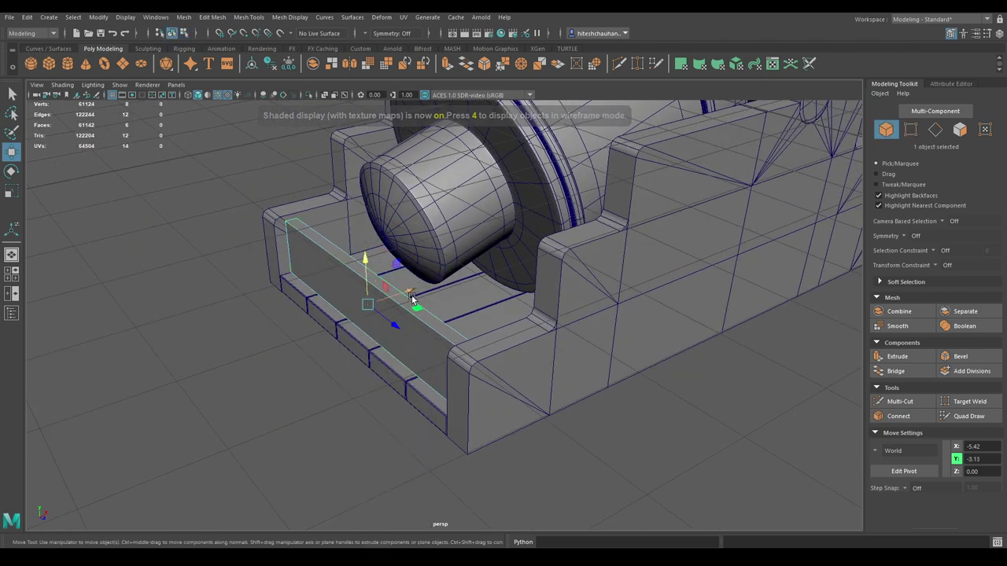
pyautogui.press('d')
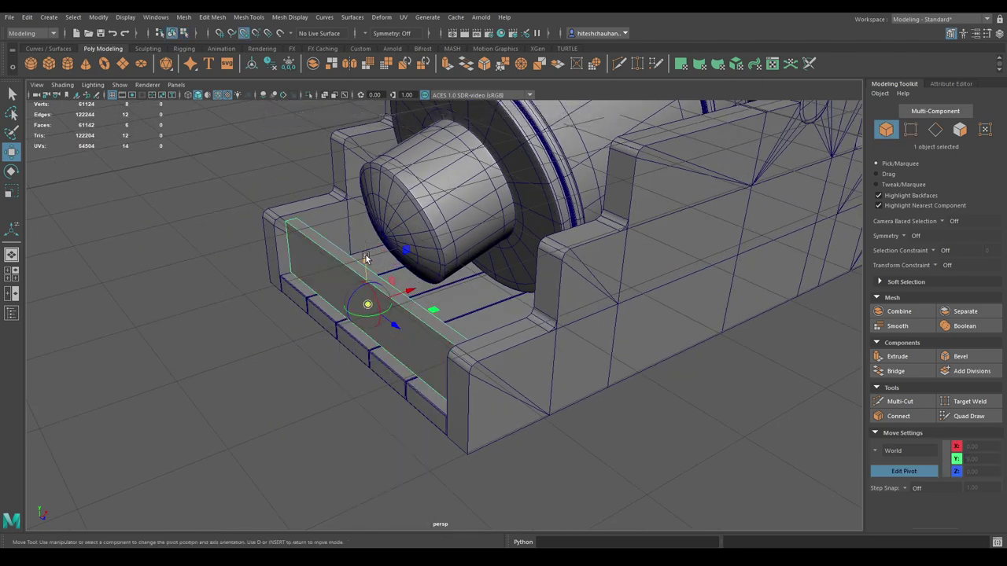
pyautogui.moveTo(364, 258)
pyautogui.mouseDown()
pyautogui.moveTo(362, 289)
pyautogui.moveTo(407, 354)
pyautogui.moveTo(479, 386)
pyautogui.moveTo(446, 421)
pyautogui.moveTo(447, 440)
pyautogui.mouseUp()
pyautogui.press('d')
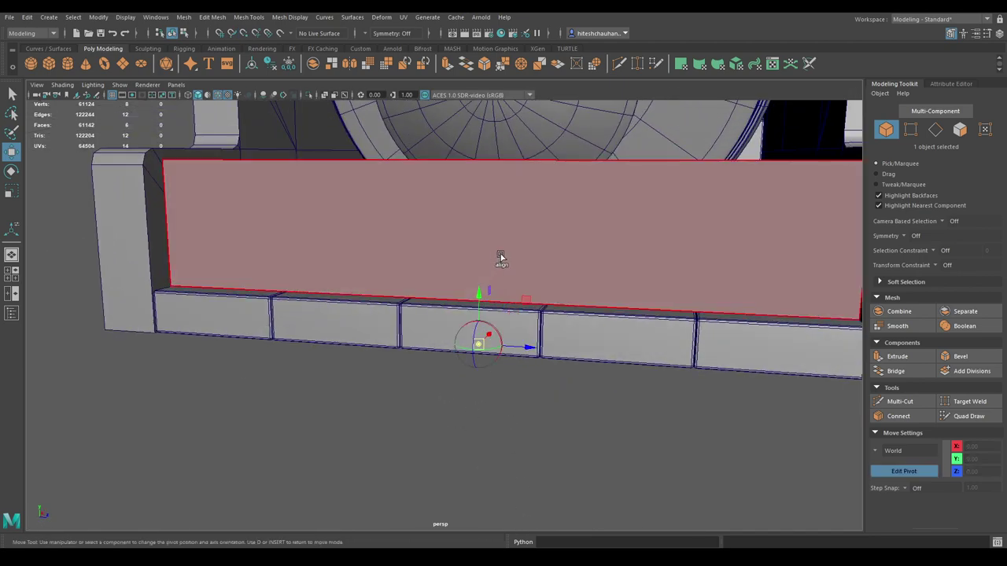
pyautogui.moveTo(476, 288)
pyautogui.mouseDown()
pyautogui.moveTo(475, 254)
pyautogui.moveTo(496, 328)
pyautogui.mouseUp()
# Step: Tilt the board counter-clockwise around Z about its bottom edge in the front view
pyautogui.press('space')
pyautogui.scroll(-1, 491, 354)
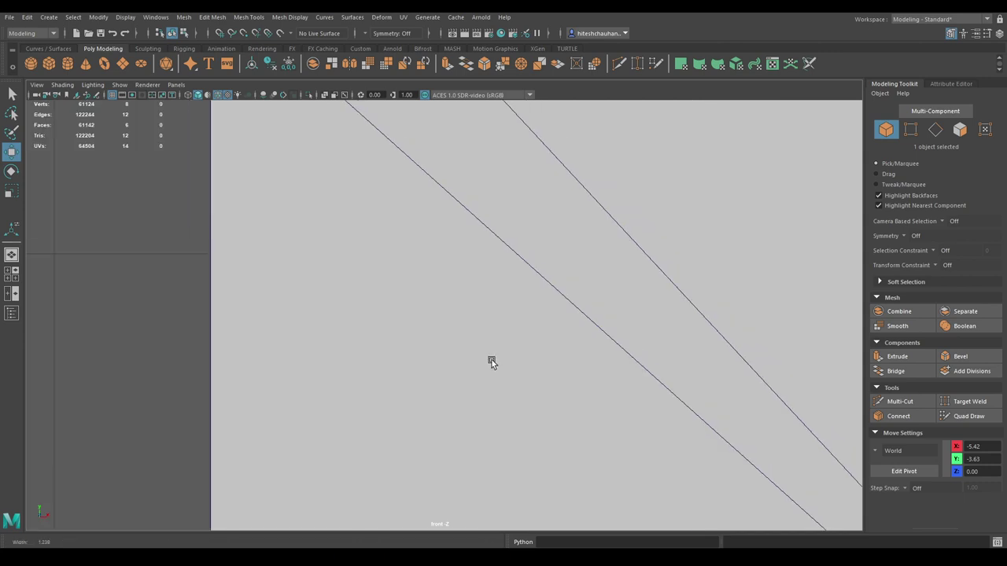
pyautogui.scroll(-3, 491, 338)
pyautogui.press('4')
pyautogui.scroll(2, 499, 275)
pyautogui.scroll(1, 496, 315)
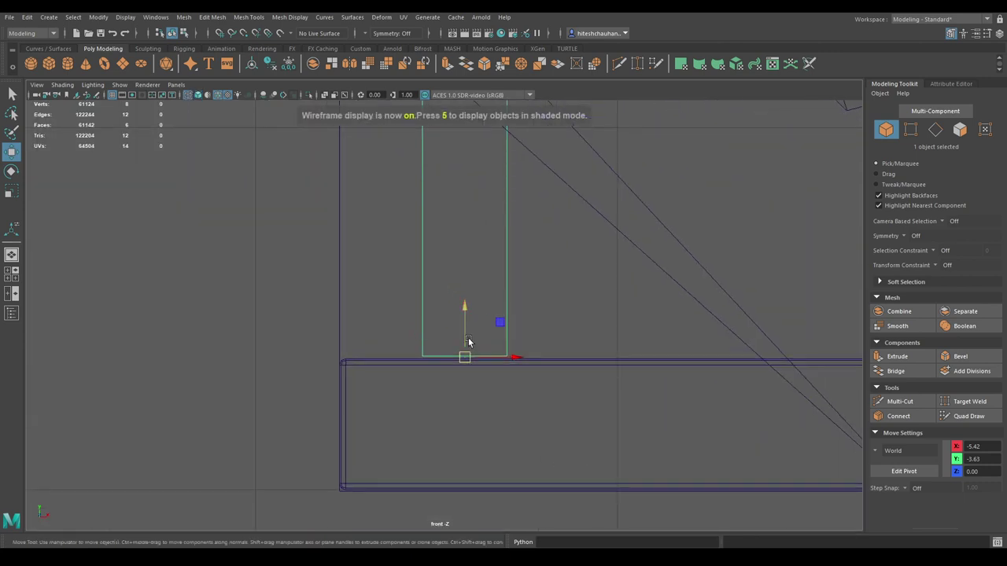
pyautogui.press('d')
pyautogui.press('d')
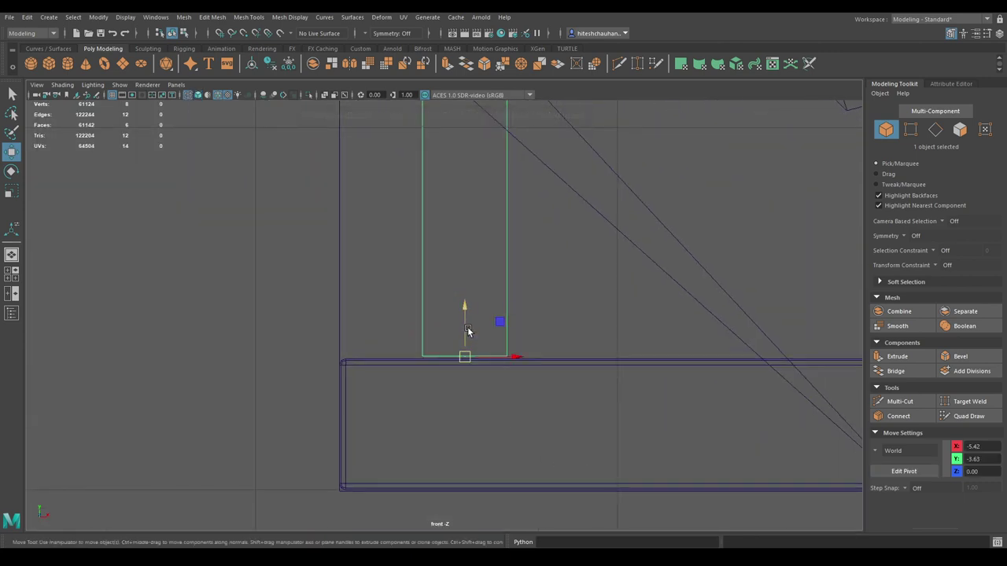
pyautogui.press('e')
pyautogui.keyDown('alt'); pyautogui.moveTo(497, 321); pyautogui.dragTo(454, 393, button='middle'); pyautogui.keyUp('alt')
pyautogui.moveTo(455, 393); pyautogui.dragTo(450, 387)
# Step: Slide the leaning board right to X -4.96 and select its bottom-right corner vertices
pyautogui.press('w')
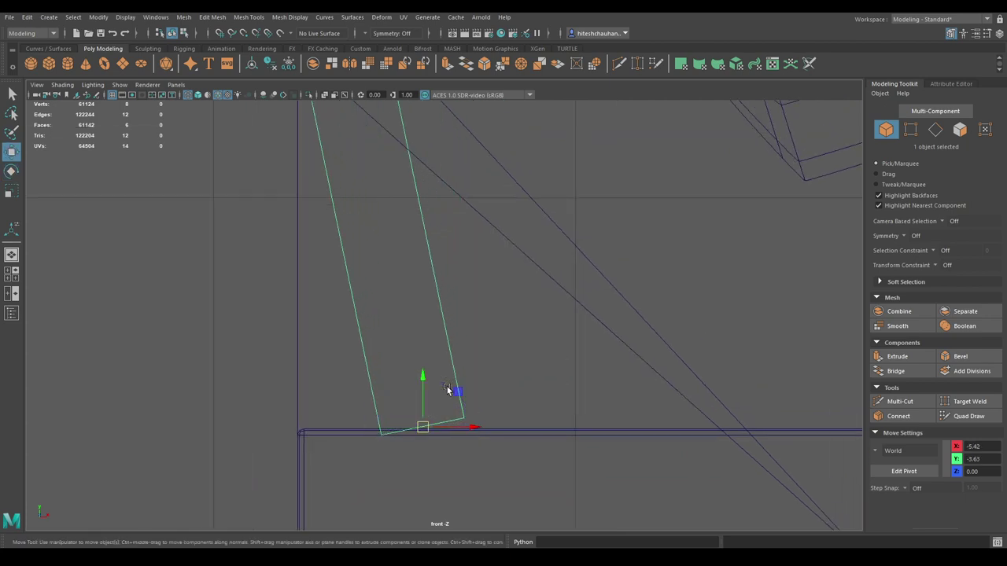
pyautogui.scroll(-3, 445, 377)
pyautogui.scroll(1, 472, 393)
pyautogui.moveTo(491, 440); pyautogui.dragTo(574, 445)
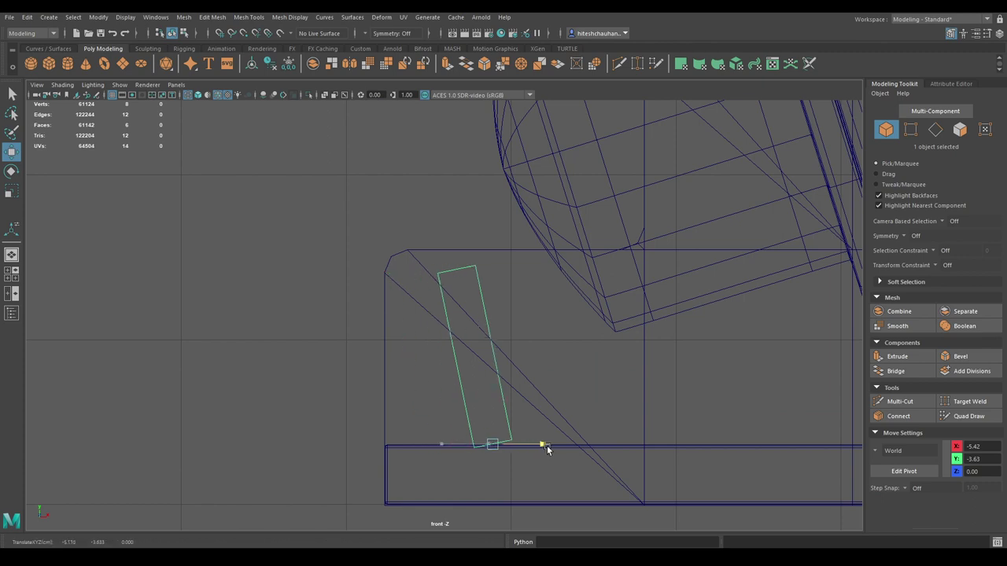
pyautogui.scroll(1, 518, 474)
pyautogui.scroll(2, 518, 474)
pyautogui.scroll(1, 566, 467)
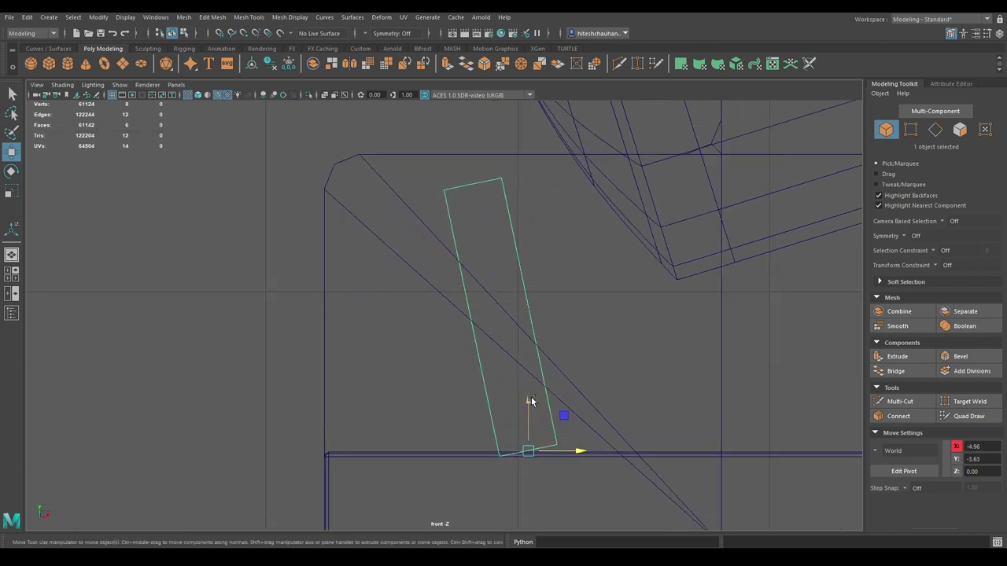
pyautogui.moveTo(529, 395); pyautogui.dragTo(530, 393)
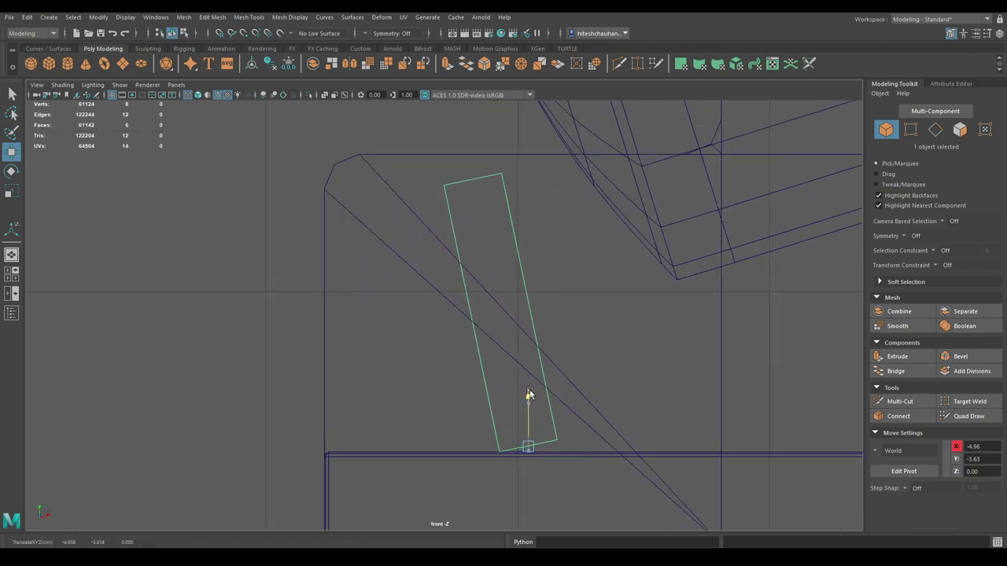
pyautogui.scroll(1, 535, 403)
pyautogui.scroll(1, 511, 423)
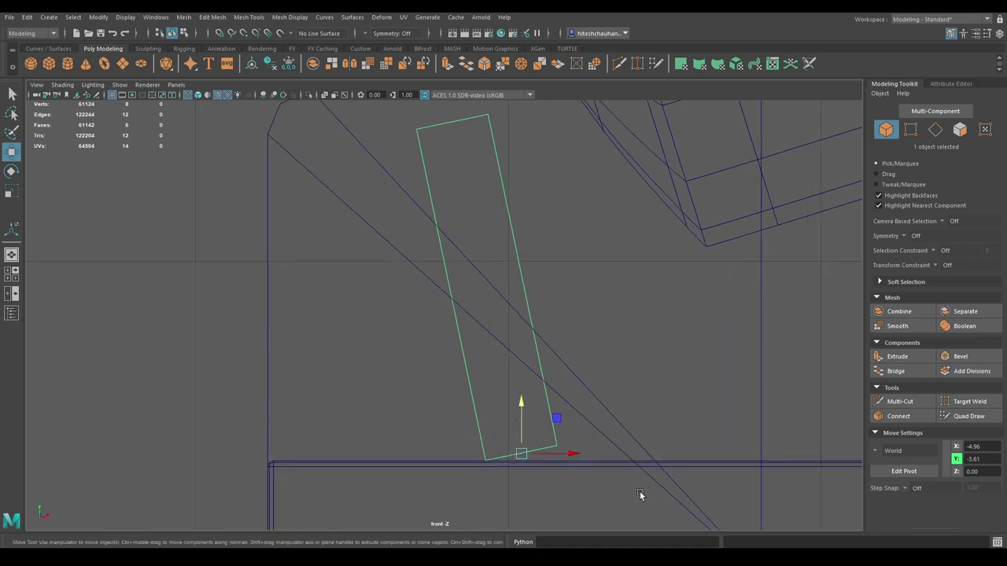
pyautogui.press('F9')
pyautogui.moveTo(557, 401); pyautogui.dragTo(565, 411)
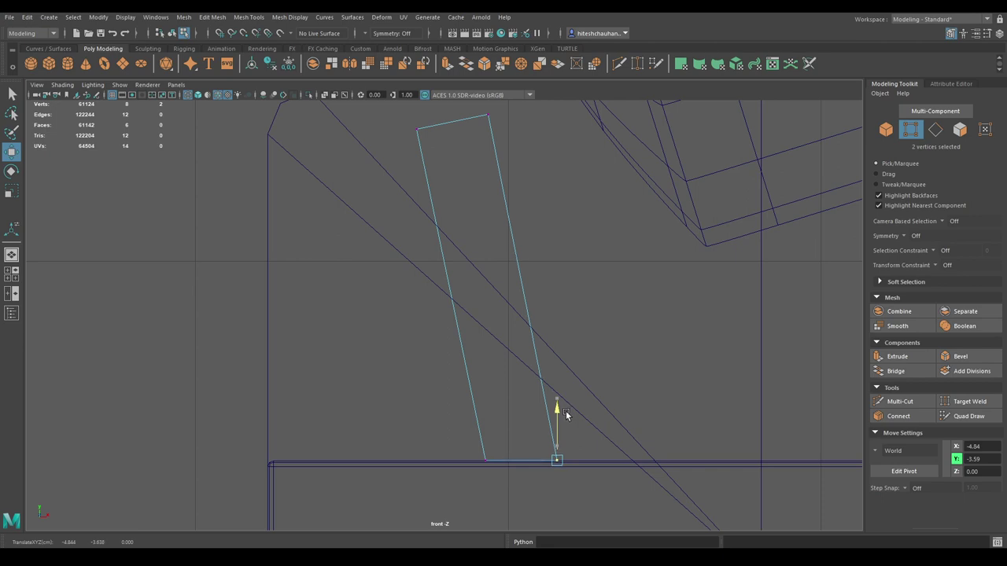
# Step: Lower the board's right corner vertices, then move it to X -4.63, Y -3.61 along the slats
pyautogui.keyDown('alt'); pyautogui.moveTo(566, 410); pyautogui.dragTo(585, 522, button='middle'); pyautogui.keyUp('alt')
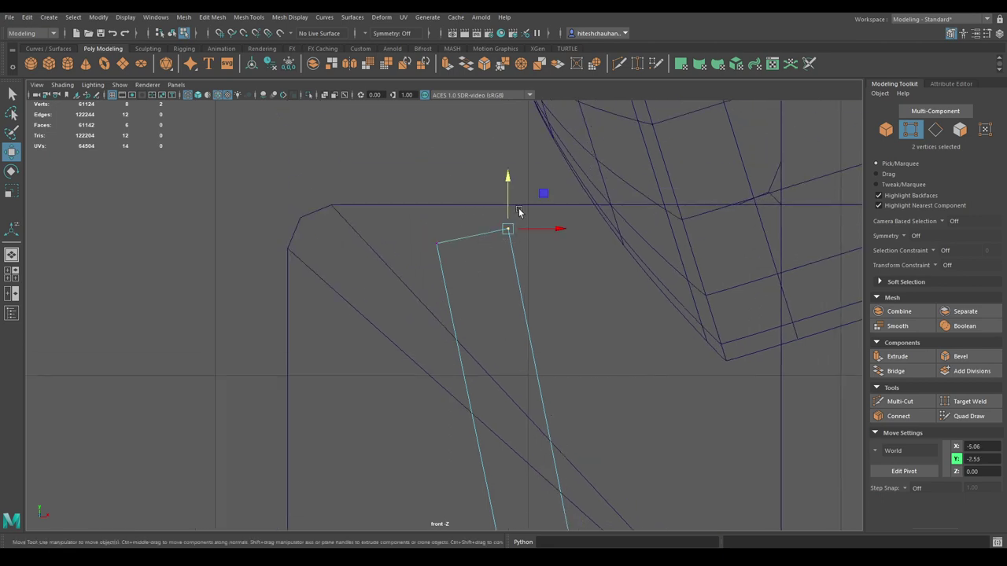
pyautogui.moveTo(508, 179); pyautogui.dragTo(509, 183)
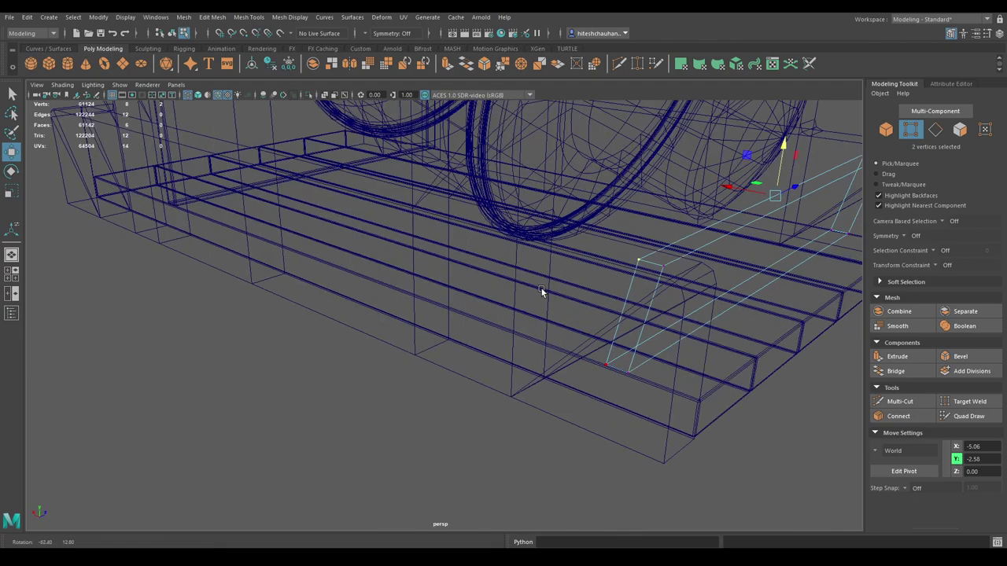
pyautogui.moveTo(442, 249)
pyautogui.keyDown('alt'); pyautogui.mouseDown()
pyautogui.moveTo(489, 297)
pyautogui.moveTo(317, 320)
pyautogui.mouseUp(); pyautogui.keyUp('alt')
pyautogui.press('6')
pyautogui.moveTo(213, 272); pyautogui.dragTo(260, 248, button='right')
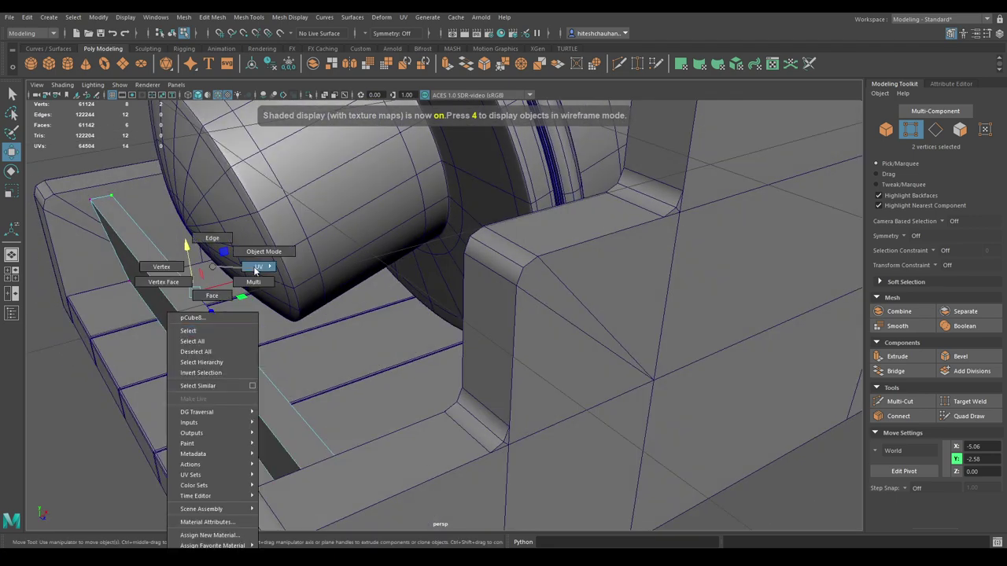
pyautogui.moveTo(262, 364)
pyautogui.mouseDown()
pyautogui.moveTo(418, 368)
pyautogui.moveTo(706, 326)
pyautogui.moveTo(599, 341)
pyautogui.moveTo(519, 262)
pyautogui.moveTo(512, 313)
pyautogui.mouseUp()
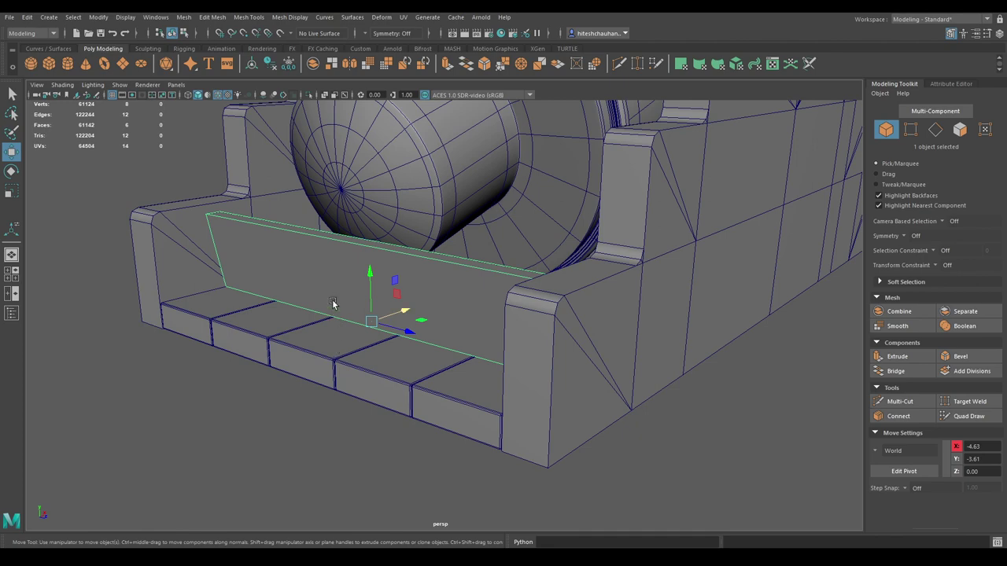
# Step: Bevel all the angled board's edges with 2 segments at a 0.22 fraction
pyautogui.press('F10')
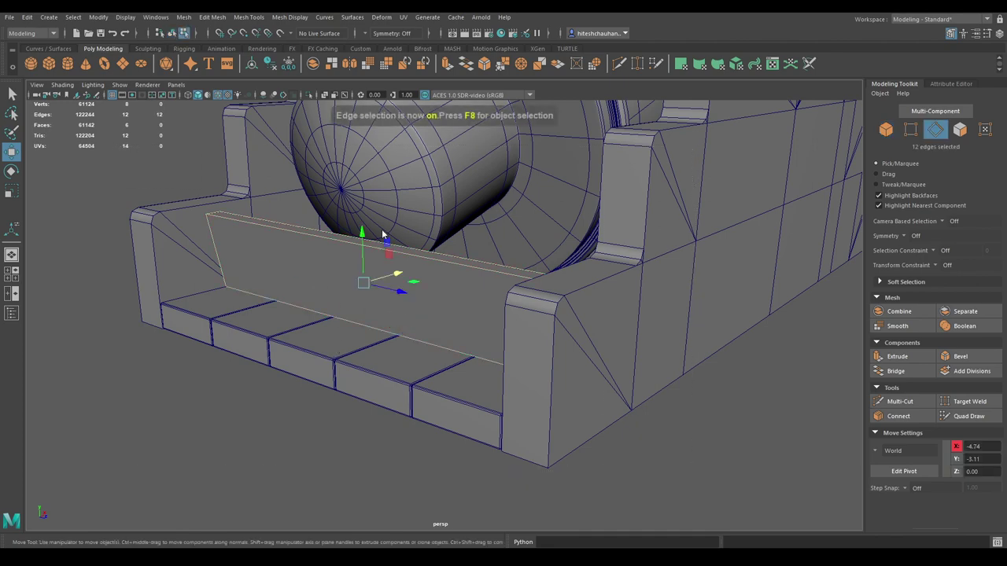
pyautogui.keyDown('shift'); pyautogui.rightClick(381, 230); pyautogui.keyUp('shift')
pyautogui.click(420, 231)
pyautogui.keyDown('alt'); pyautogui.moveTo(420, 231); pyautogui.dragTo(568, 265); pyautogui.keyUp('alt')
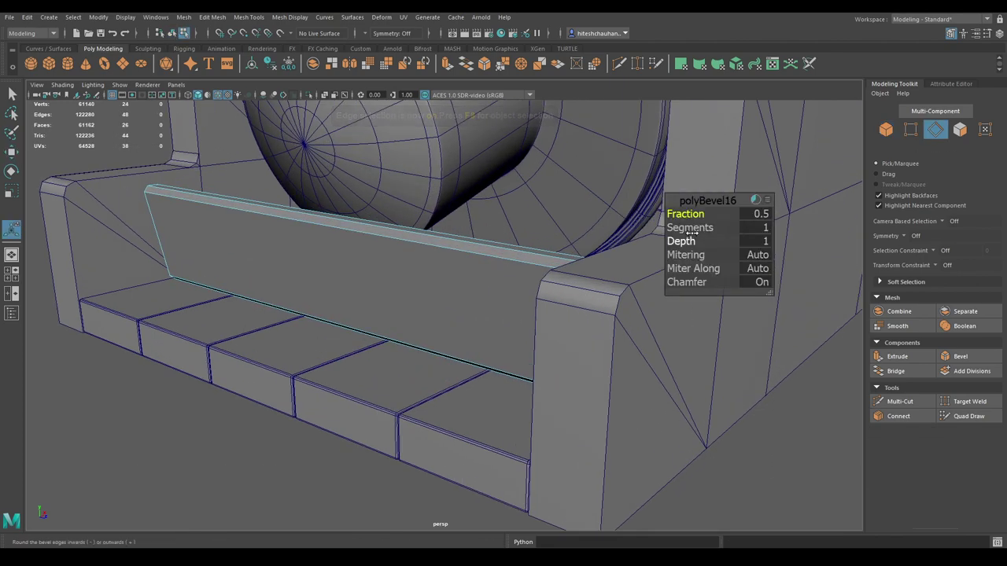
pyautogui.moveTo(711, 228); pyautogui.dragTo(727, 228)
pyautogui.keyDown('alt'); pyautogui.moveTo(550, 338); pyautogui.dragTo(504, 315); pyautogui.keyUp('alt')
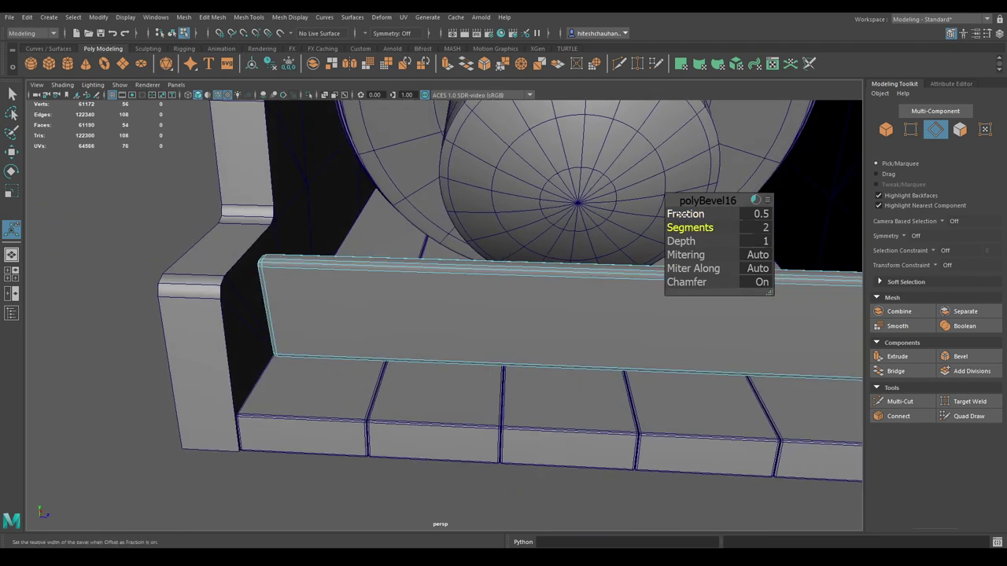
pyautogui.moveTo(686, 214); pyautogui.dragTo(663, 214)
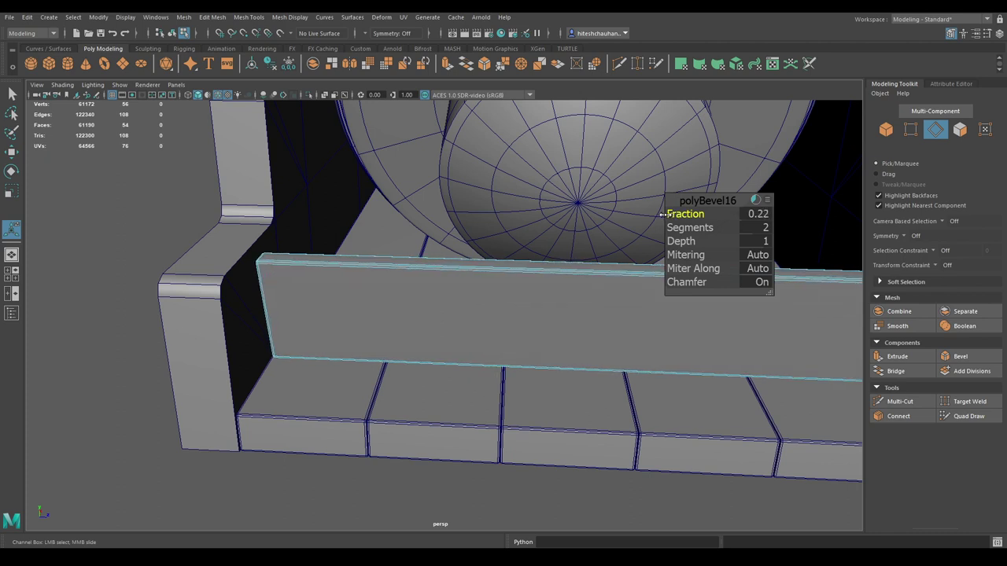
pyautogui.press('w')
pyautogui.moveTo(475, 266)
pyautogui.mouseDown(button='right')
pyautogui.moveTo(526, 252)
pyautogui.moveTo(505, 375)
pyautogui.moveTo(550, 526)
pyautogui.mouseUp(button='right')
pyautogui.click(150, 459)
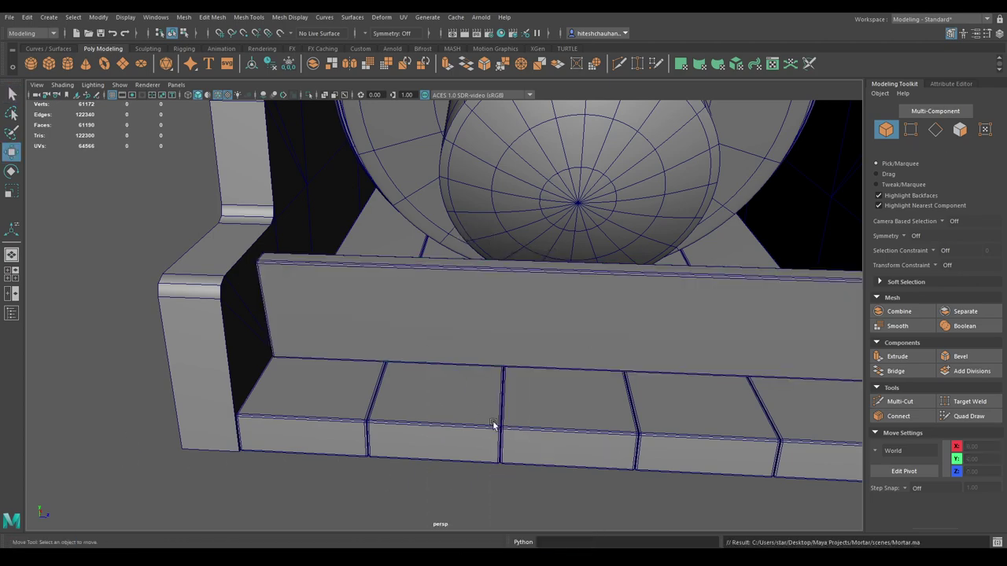
# Step: Turn off wireframe on shaded, save the scene as Mortar.ma and enable X-ray
pyautogui.moveTo(495, 427)
pyautogui.keyDown('alt'); pyautogui.mouseDown()
pyautogui.moveTo(376, 308)
pyautogui.moveTo(312, 313)
pyautogui.moveTo(360, 416)
pyautogui.moveTo(261, 110)
pyautogui.mouseUp(); pyautogui.keyUp('alt')
pyautogui.click(221, 96)
pyautogui.moveTo(393, 181)
pyautogui.keyDown('alt'); pyautogui.mouseDown()
pyautogui.moveTo(442, 232)
pyautogui.moveTo(467, 312)
pyautogui.moveTo(492, 323)
pyautogui.moveTo(462, 342)
pyautogui.moveTo(348, 330)
pyautogui.moveTo(326, 314)
pyautogui.moveTo(291, 319)
pyautogui.moveTo(351, 334)
pyautogui.moveTo(480, 322)
pyautogui.moveTo(516, 293)
pyautogui.moveTo(576, 382)
pyautogui.moveTo(357, 349)
pyautogui.moveTo(450, 413)
pyautogui.moveTo(427, 342)
pyautogui.moveTo(483, 342)
pyautogui.moveTo(478, 393)
pyautogui.moveTo(359, 387)
pyautogui.mouseUp(); pyautogui.keyUp('alt')
pyautogui.hotkey('alt', 'x')
pyautogui.hotkey('ctrl', 's')
# Step: Select a carriage side, frame it, and orbit to view the barrel's other end
pyautogui.click(484, 325)
pyautogui.press('f')
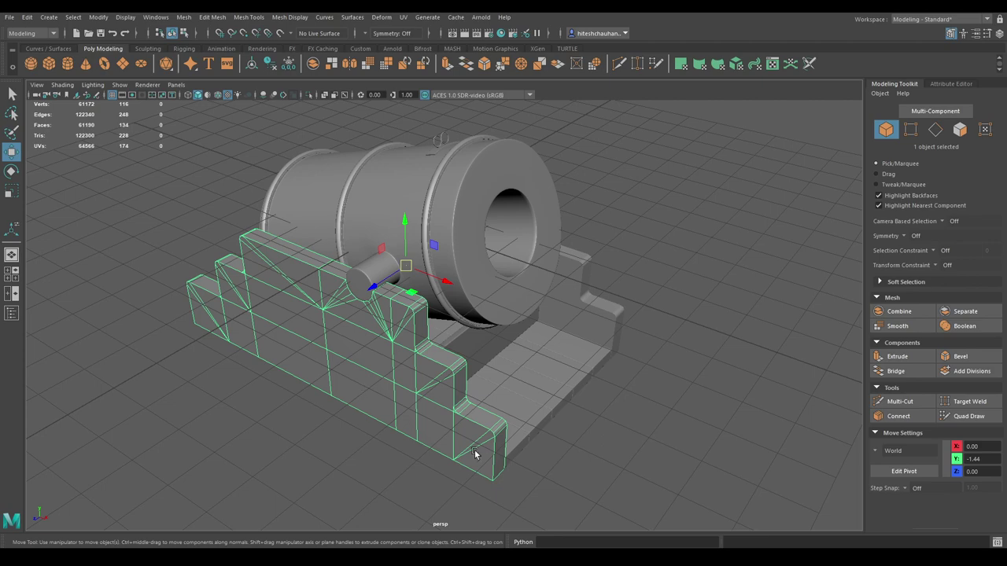
pyautogui.moveTo(475, 454)
pyautogui.keyDown('alt'); pyautogui.mouseDown()
pyautogui.moveTo(483, 387)
pyautogui.moveTo(570, 407)
pyautogui.moveTo(586, 431)
pyautogui.mouseUp(); pyautogui.keyUp('alt')
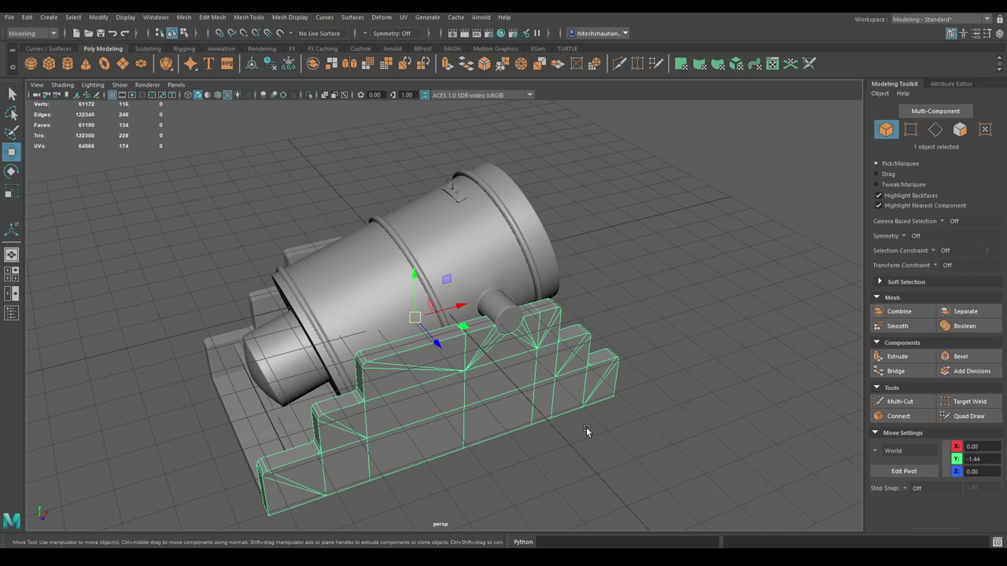